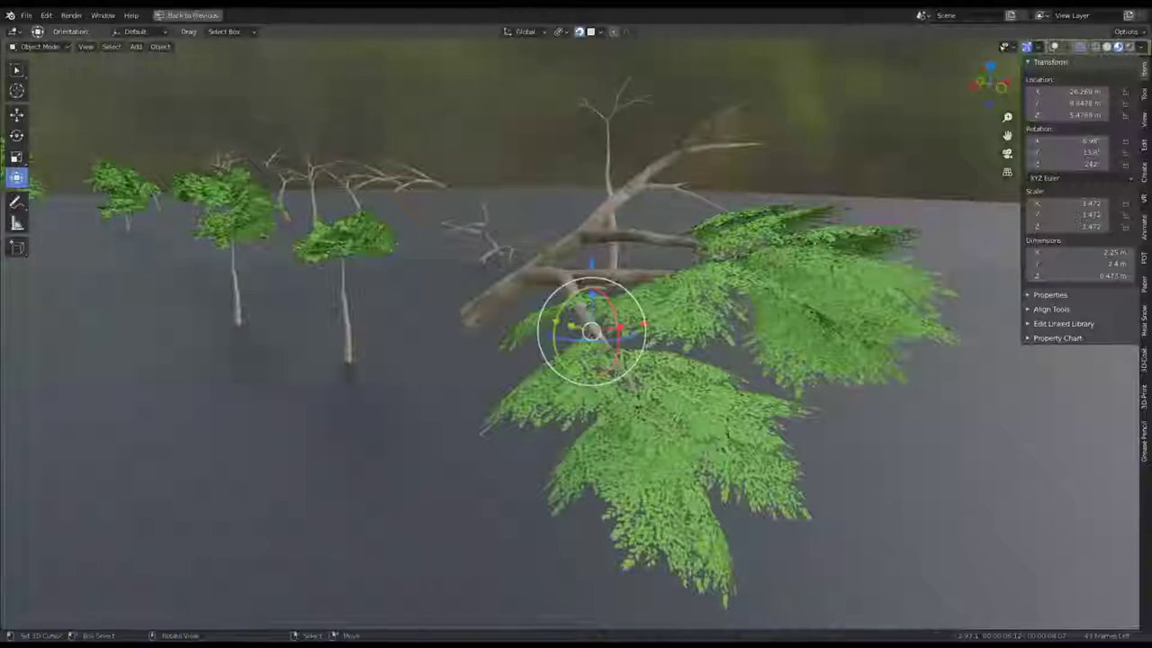
Move the leafy branch cluster onto the bare tree's trunk.
{"action": "mouse_move", "coordinate": [610, 345]}
{"action": "middle_mouse_down"}
{"action": "mouse_move", "coordinate": [696, 321]}
{"action": "mouse_move", "coordinate": [624, 277]}
{"action": "middle_mouse_up"}
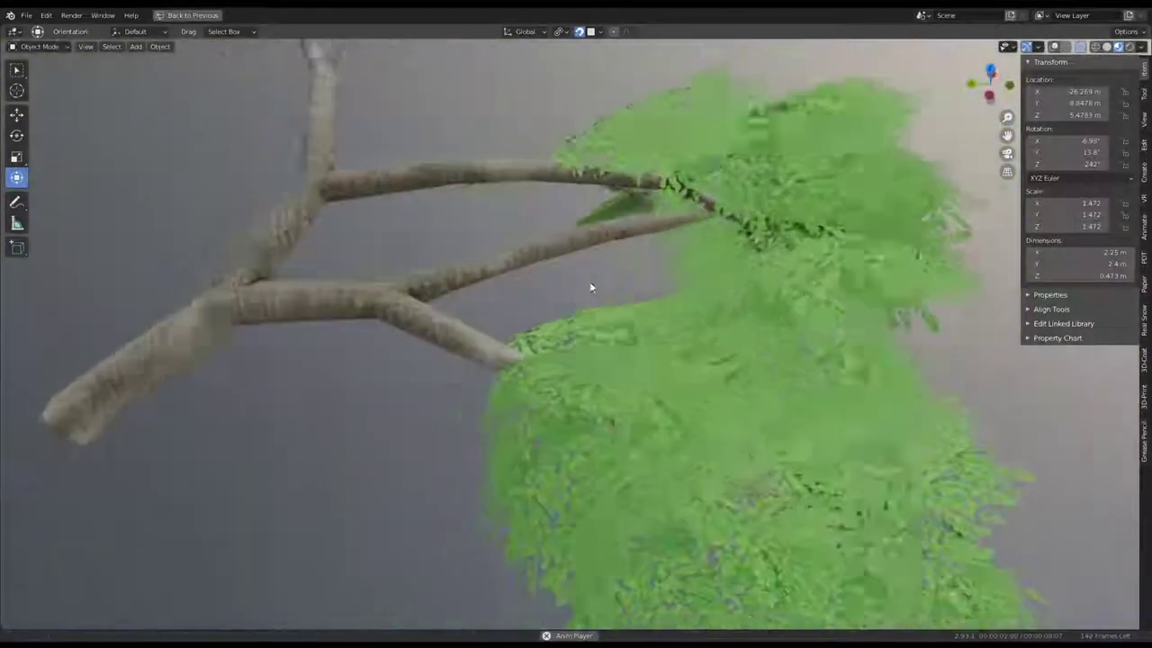
{"action": "key", "text": "g"}
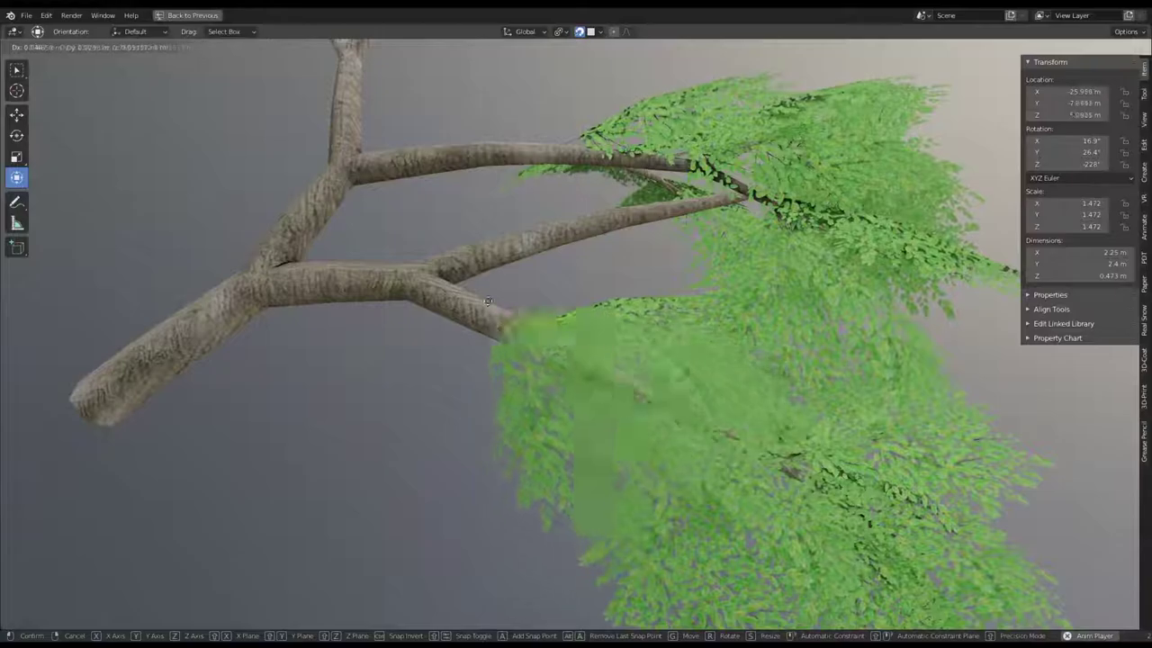
{"action": "left_click", "coordinate": [527, 286]}
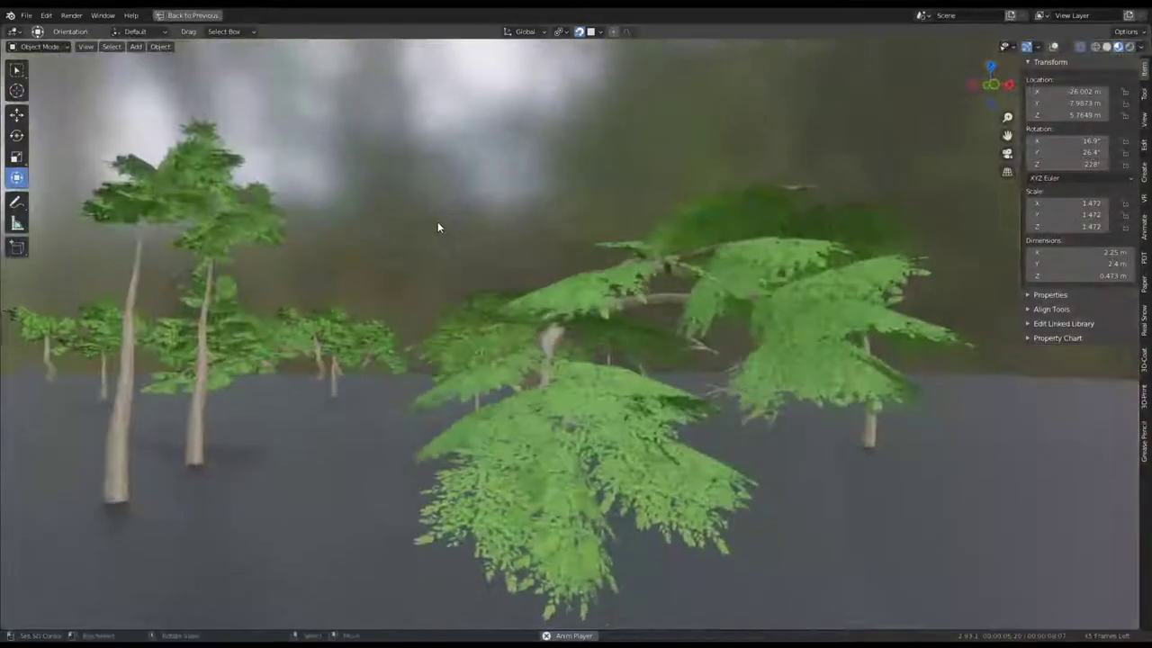
{"action": "key", "text": "g"}
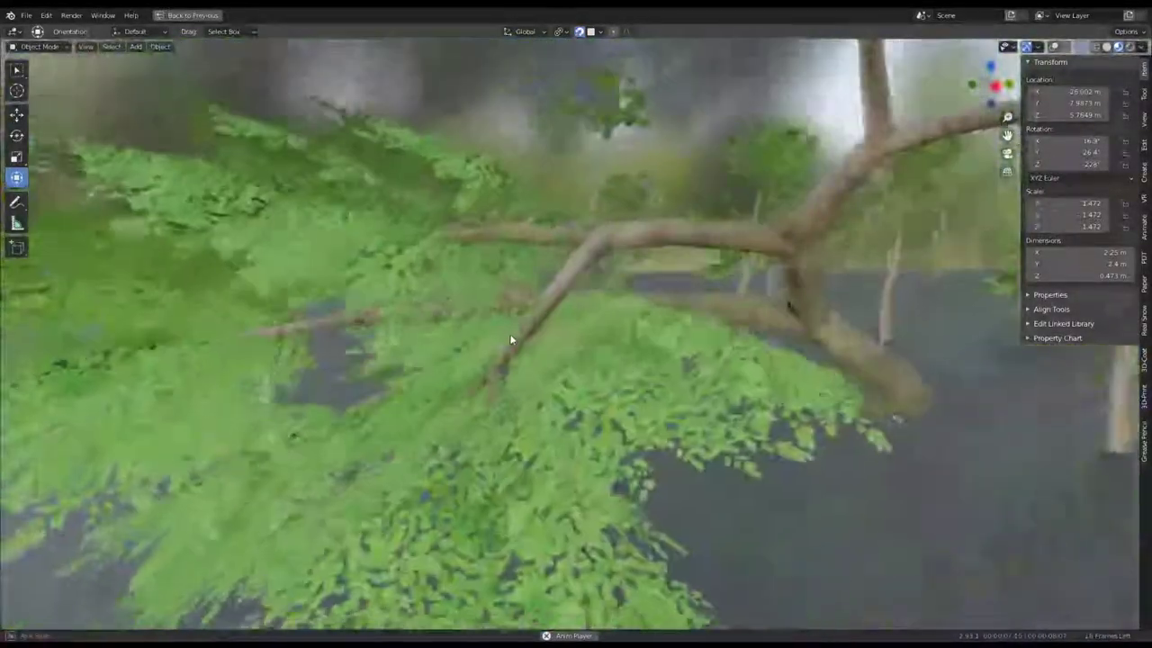
{"action": "left_click", "coordinate": [619, 251]}
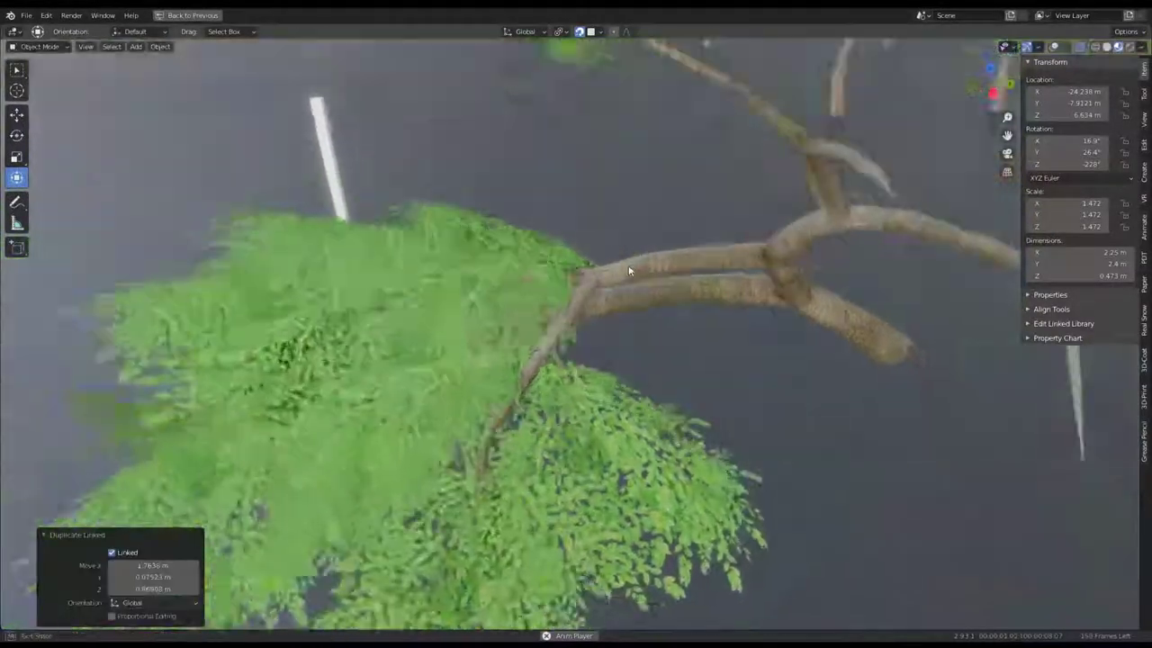
Rotate the leaf cluster to fit the trunk, settling its angle at 5.85°.
{"action": "key", "text": "r"}
{"action": "left_click", "coordinate": [663, 253]}
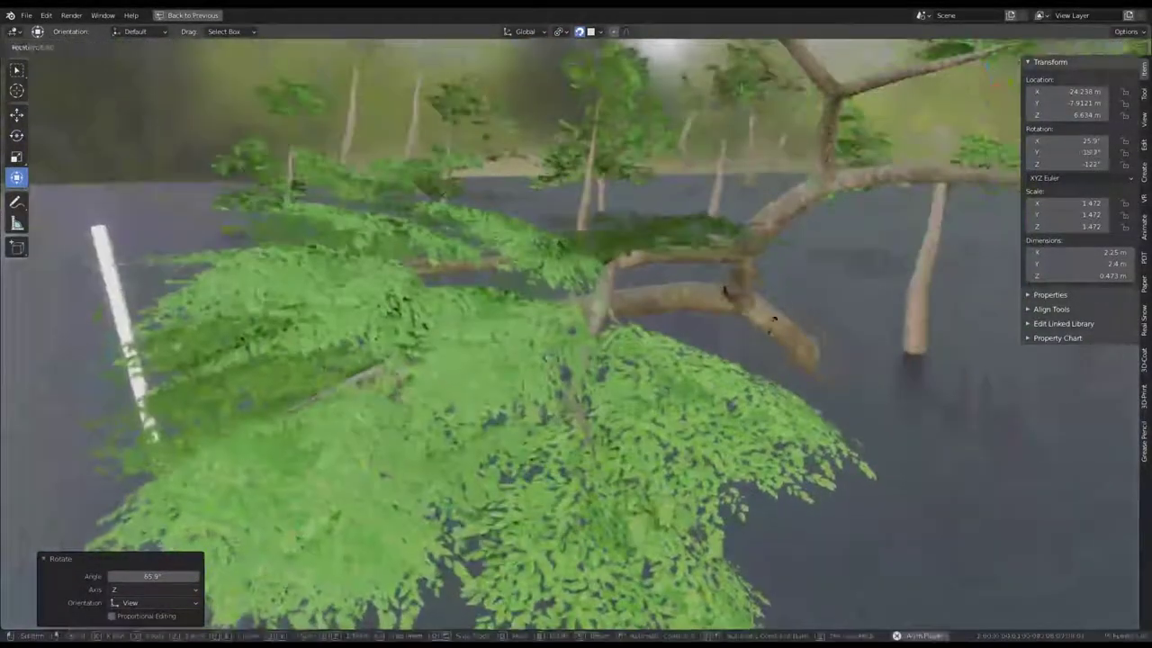
{"action": "left_click", "coordinate": [668, 395]}
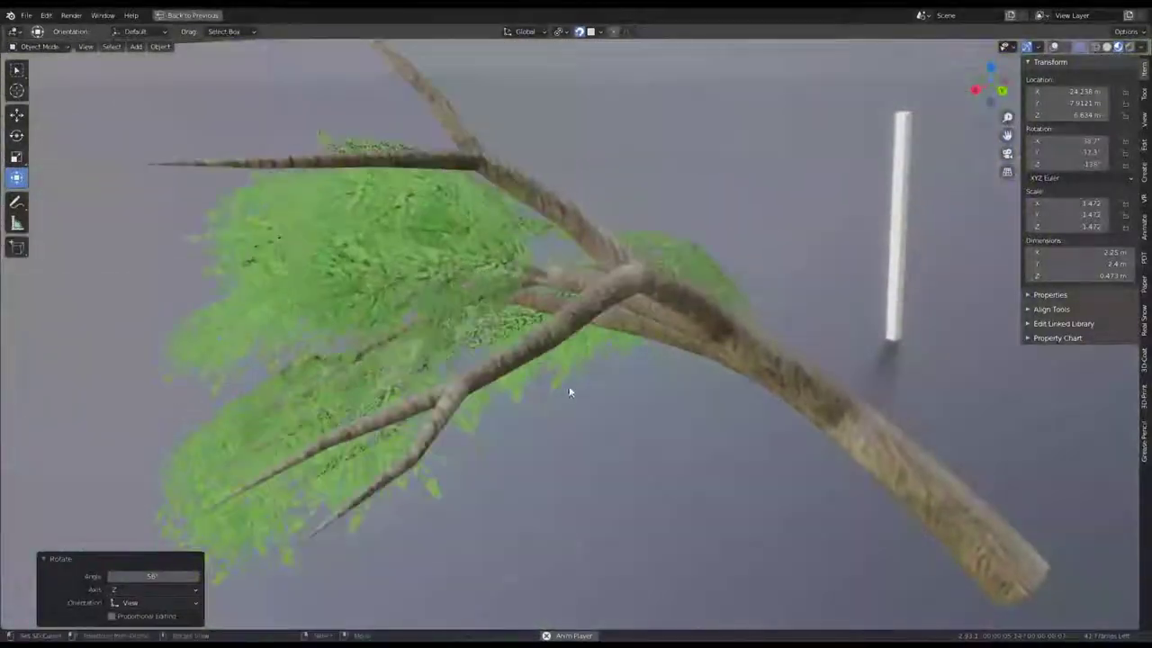
{"action": "key", "text": "r"}
{"action": "left_click", "coordinate": [711, 304]}
{"action": "left_click", "coordinate": [722, 303]}
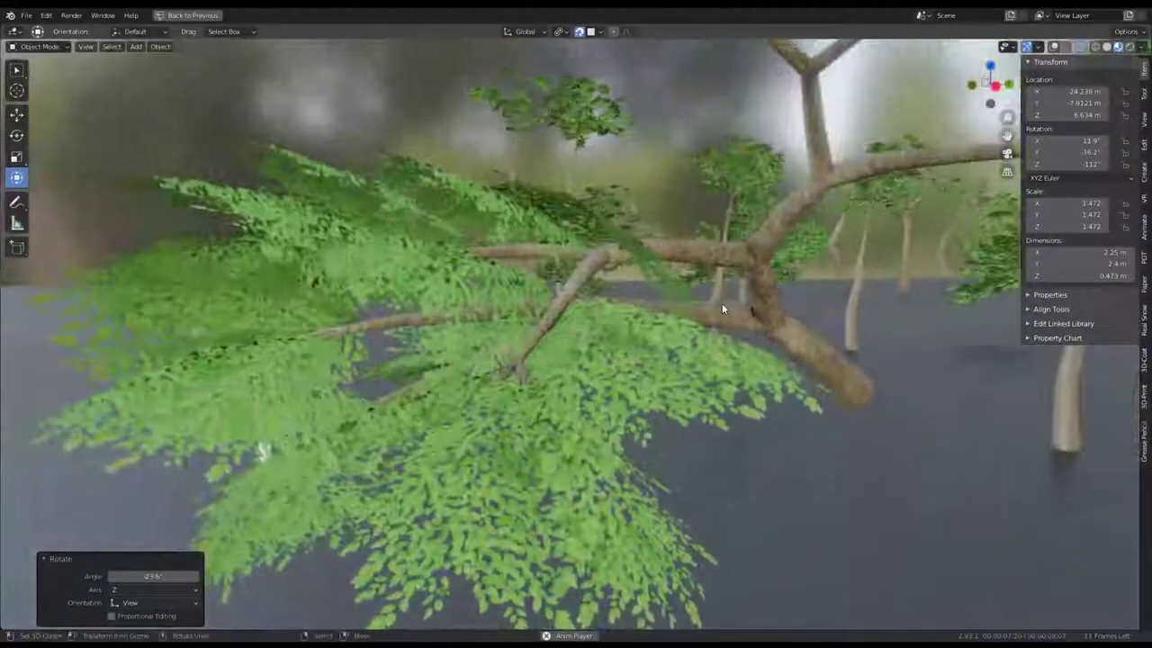
{"action": "key", "text": "r"}
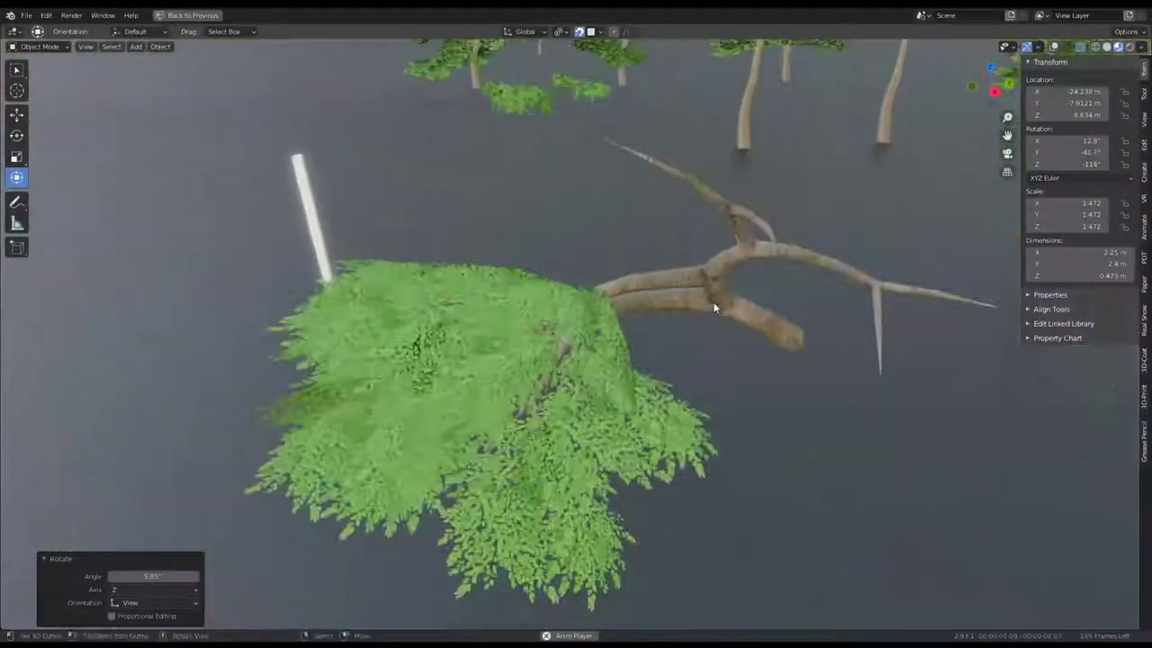
{"action": "middle_click_drag", "start_coordinate": [663, 348], "coordinate": [556, 277]}
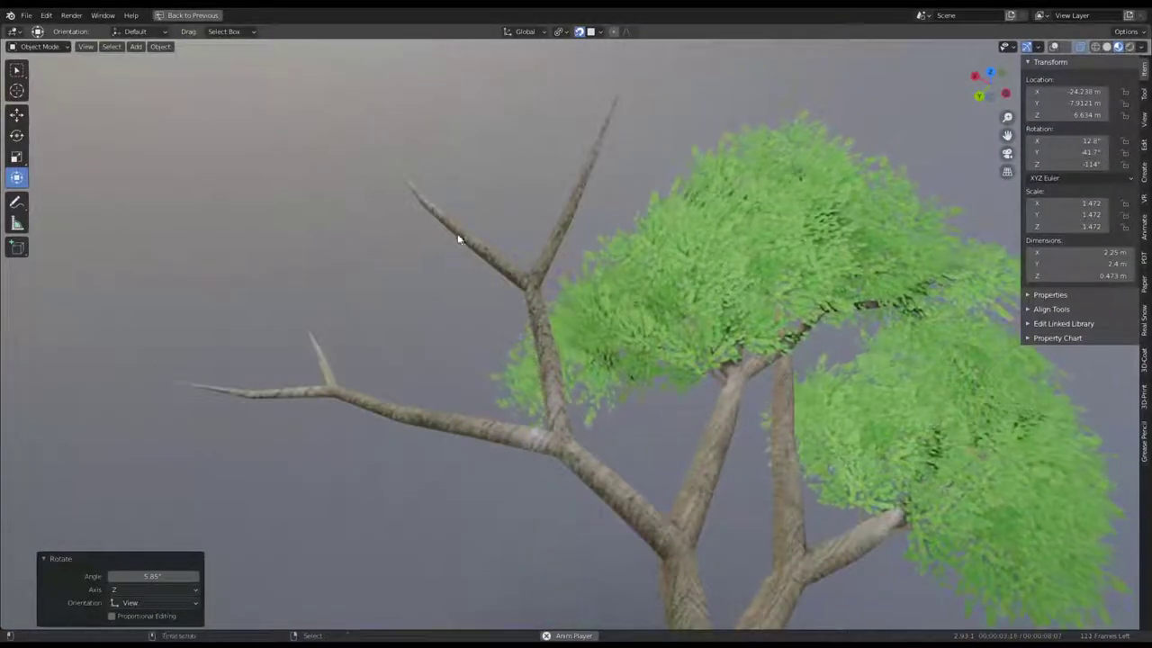
Place a linked duplicate of the leaf cluster on the upper branches and rotate it.
{"action": "key", "text": "alt+d"}
{"action": "left_click", "coordinate": [468, 198]}
{"action": "mouse_move", "coordinate": [468, 198]}
{"action": "middle_mouse_down"}
{"action": "mouse_move", "coordinate": [510, 211]}
{"action": "mouse_move", "coordinate": [701, 169]}
{"action": "mouse_move", "coordinate": [679, 166]}
{"action": "middle_mouse_up"}
{"action": "key", "text": "r"}
{"action": "left_click", "coordinate": [691, 175]}
Adjust the copy's position and rotation to 19.4°, -17.1°, 102° on the upper branches.
{"action": "key", "text": "g"}
{"action": "left_click", "coordinate": [690, 181]}
{"action": "key", "text": "r"}
{"action": "left_click", "coordinate": [712, 220]}
{"action": "middle_click_drag", "start_coordinate": [712, 220], "coordinate": [619, 182]}
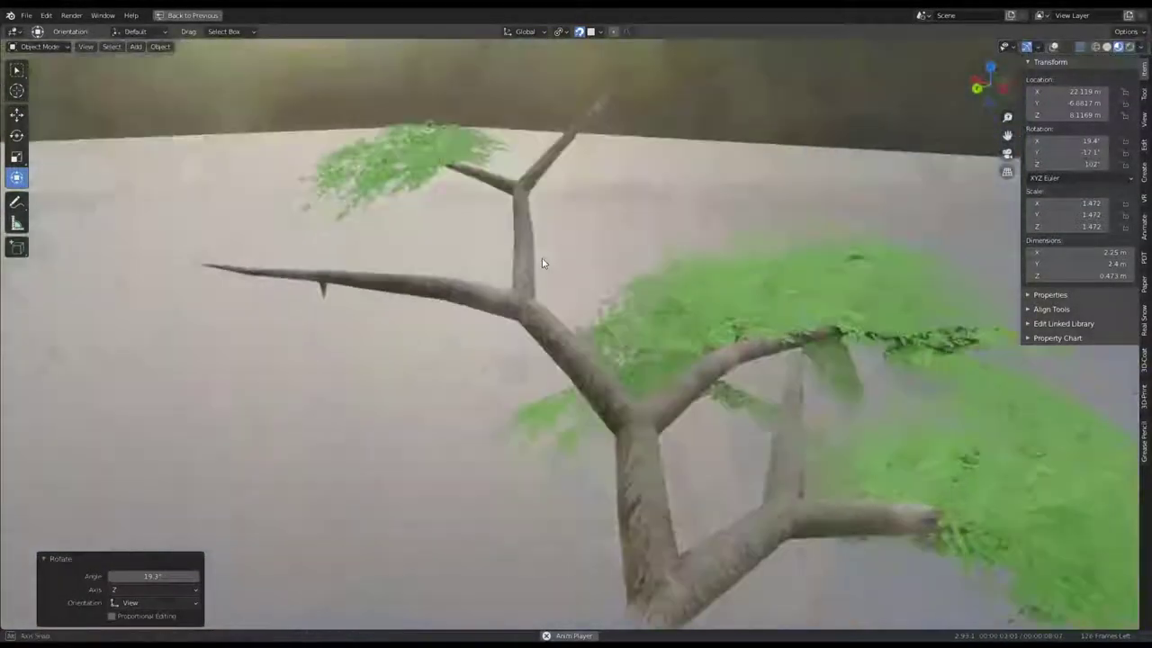
Reposition and rotate the leaf cluster, viewed from below the branches.
{"action": "middle_click_drag", "start_coordinate": [639, 228], "coordinate": [648, 216]}
{"action": "mouse_move", "coordinate": [618, 154]}
{"action": "middle_mouse_down"}
{"action": "mouse_move", "coordinate": [583, 197]}
{"action": "mouse_move", "coordinate": [681, 270]}
{"action": "mouse_move", "coordinate": [642, 189]}
{"action": "mouse_move", "coordinate": [765, 282]}
{"action": "middle_mouse_up"}
{"action": "key", "text": "g"}
{"action": "key", "text": "r"}
{"action": "left_click", "coordinate": [666, 263]}
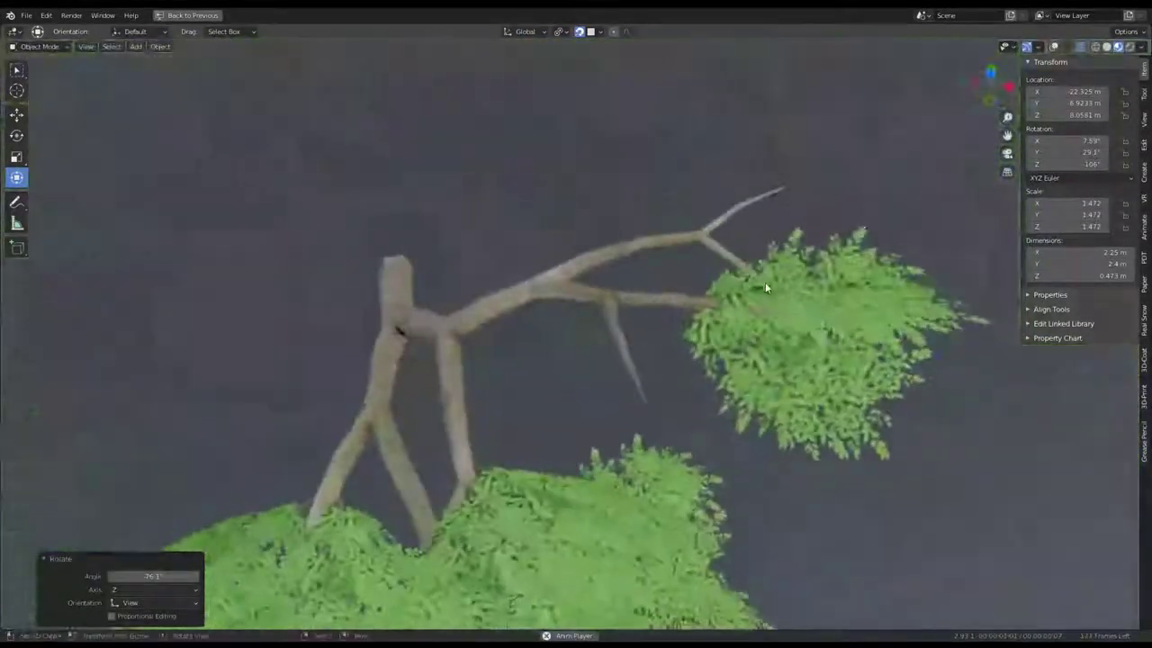
{"action": "key", "text": "r"}
{"action": "left_click", "coordinate": [783, 324]}
Refine the cluster's angle to 28.5° and shift it slightly among the branches.
{"action": "mouse_move", "coordinate": [783, 324]}
{"action": "middle_mouse_down"}
{"action": "mouse_move", "coordinate": [802, 308]}
{"action": "mouse_move", "coordinate": [732, 296]}
{"action": "mouse_move", "coordinate": [746, 347]}
{"action": "mouse_move", "coordinate": [681, 360]}
{"action": "middle_mouse_up"}
{"action": "key", "text": "r"}
{"action": "left_click", "coordinate": [628, 461]}
{"action": "middle_click_drag", "start_coordinate": [628, 460], "coordinate": [643, 378]}
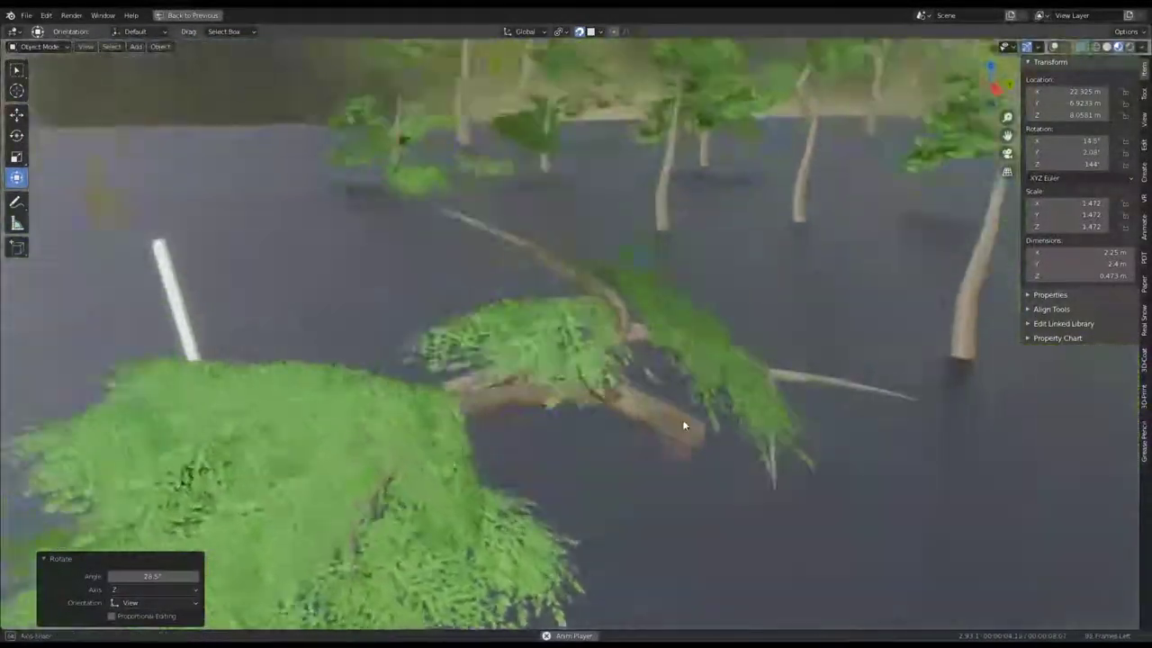
{"action": "key", "text": "g"}
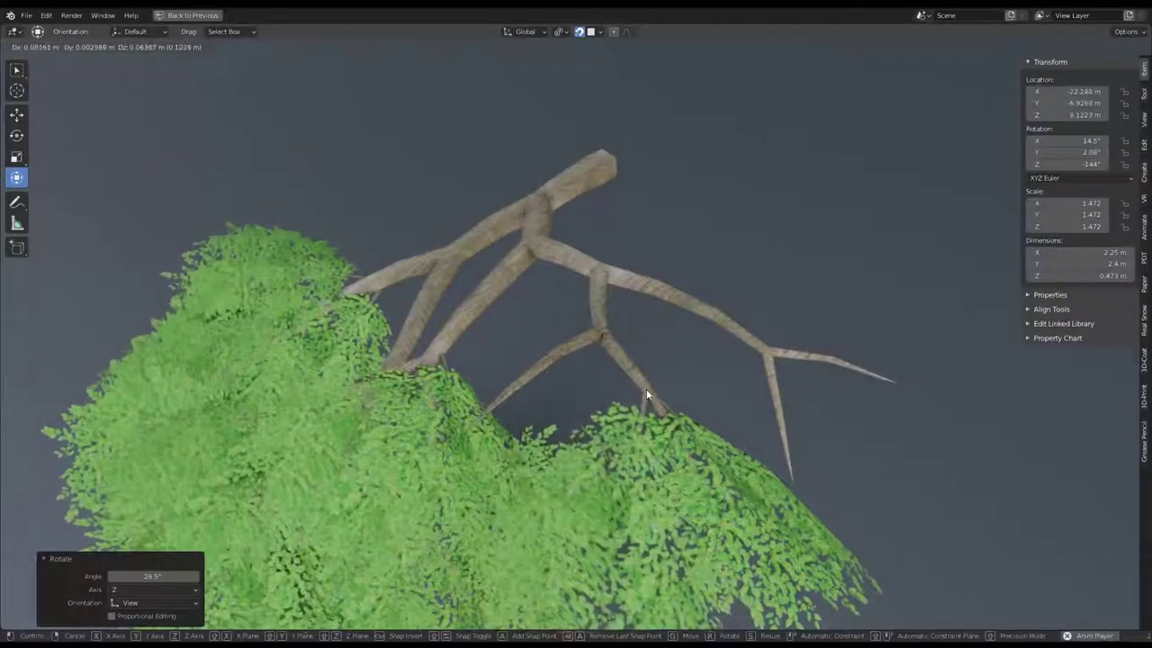
{"action": "left_click", "coordinate": [621, 387]}
{"action": "key", "text": "r"}
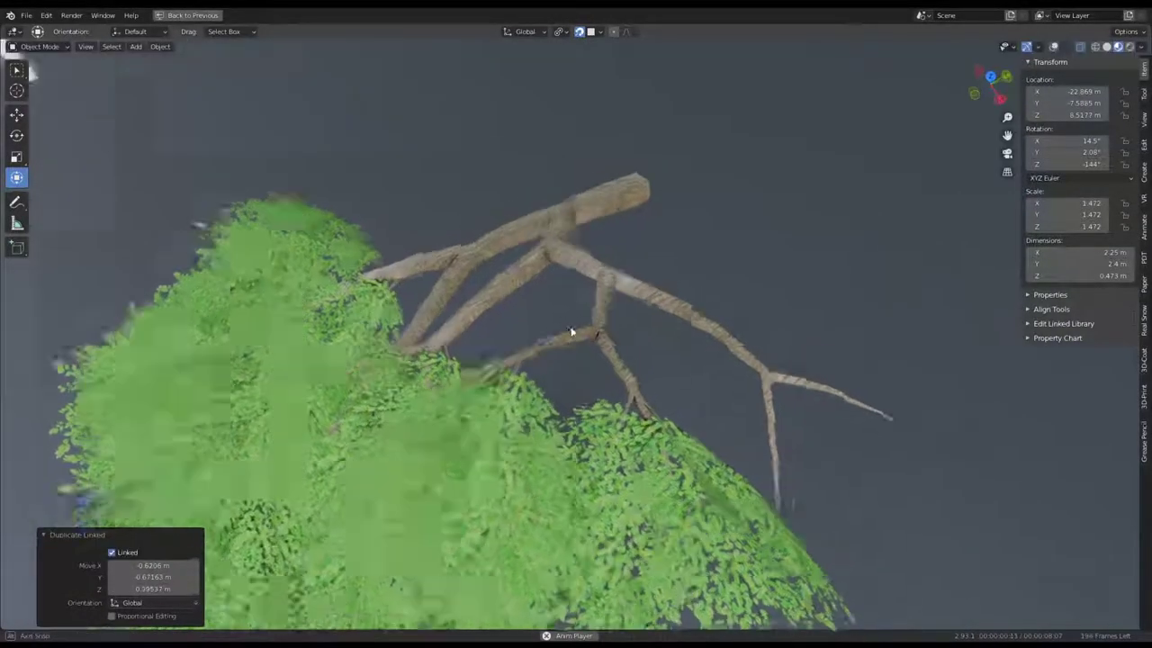
{"action": "left_click", "coordinate": [531, 381]}
{"action": "mouse_move", "coordinate": [531, 381]}
{"action": "middle_mouse_down"}
{"action": "mouse_move", "coordinate": [639, 302]}
{"action": "mouse_move", "coordinate": [559, 238]}
{"action": "middle_mouse_up"}
{"action": "key", "text": "r"}
{"action": "left_click", "coordinate": [638, 344]}
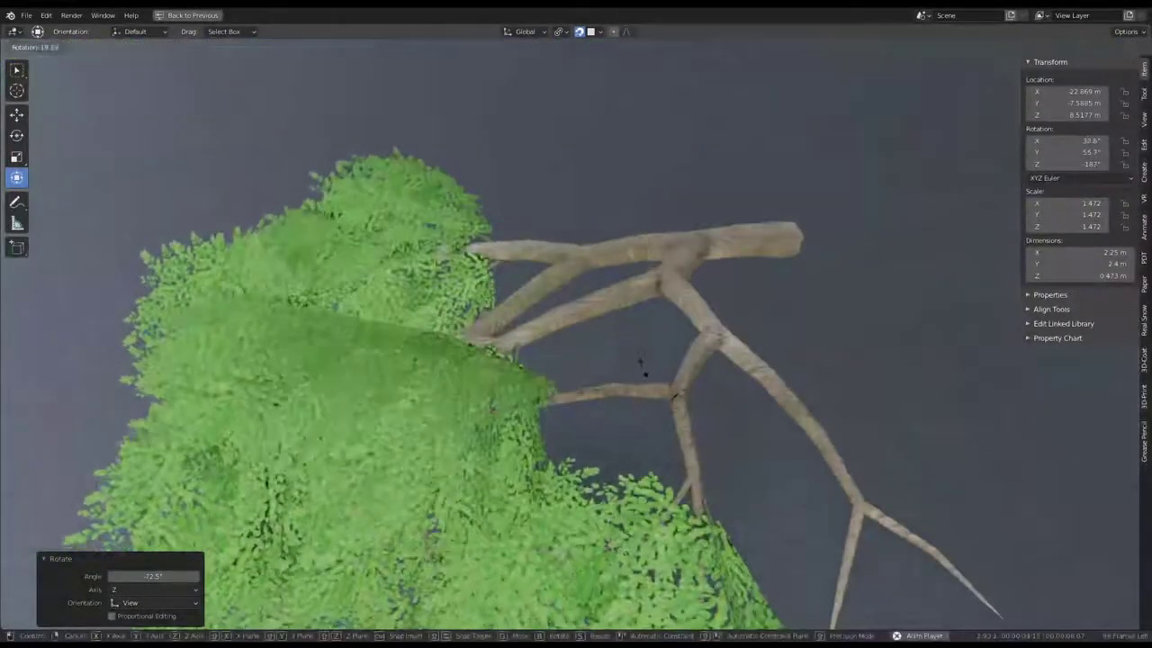
{"action": "mouse_move", "coordinate": [638, 344]}
{"action": "middle_mouse_down"}
{"action": "mouse_move", "coordinate": [613, 368]}
{"action": "mouse_move", "coordinate": [512, 326]}
{"action": "middle_mouse_up"}
Add another linked copy of the cluster, rotating and nudging it onto a branch.
{"action": "key", "text": "alt+d"}
{"action": "left_click", "coordinate": [585, 364]}
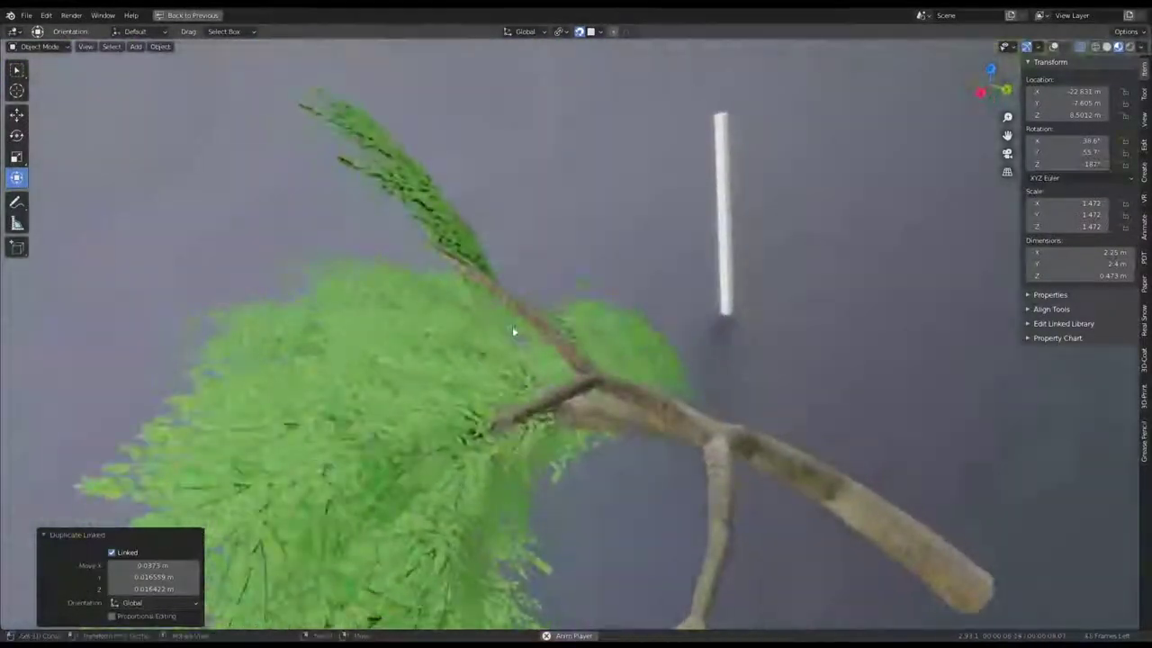
{"action": "middle_click_drag", "start_coordinate": [612, 224], "coordinate": [441, 463]}
{"action": "key", "text": "r"}
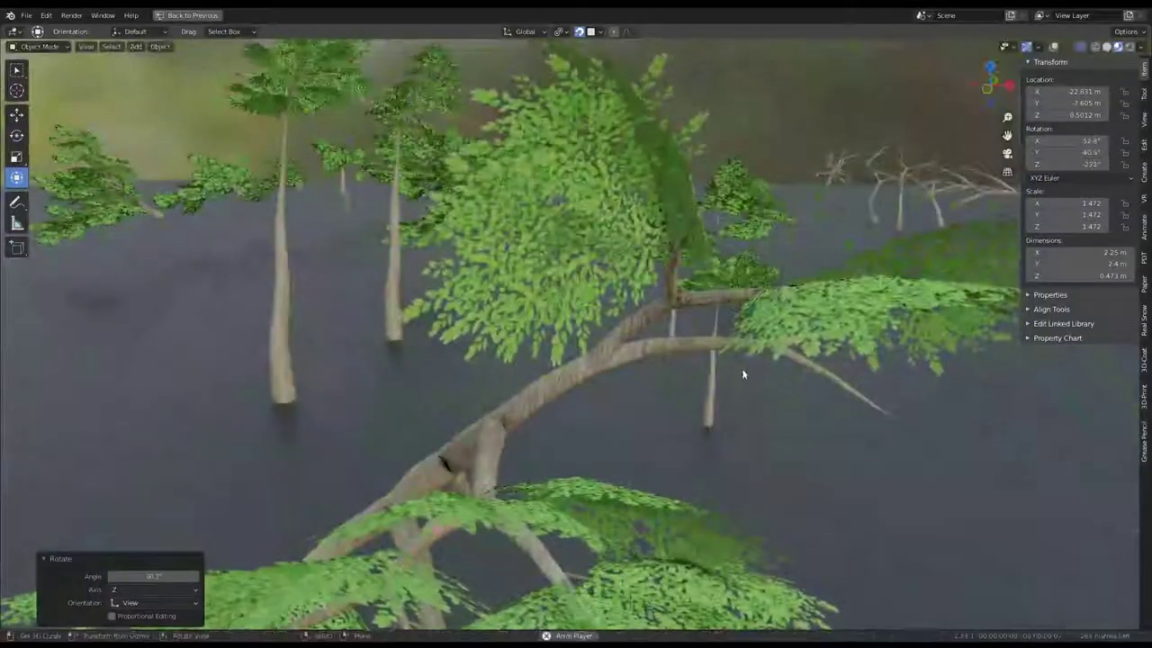
{"action": "left_click", "coordinate": [740, 373]}
{"action": "mouse_move", "coordinate": [741, 373]}
{"action": "middle_mouse_down"}
{"action": "mouse_move", "coordinate": [652, 364]}
{"action": "mouse_move", "coordinate": [654, 274]}
{"action": "mouse_move", "coordinate": [702, 219]}
{"action": "mouse_move", "coordinate": [679, 323]}
{"action": "middle_mouse_up"}
{"action": "key", "text": "g"}
{"action": "left_click", "coordinate": [630, 339]}
{"action": "key", "text": "r"}
{"action": "key", "text": "shift+grave"}
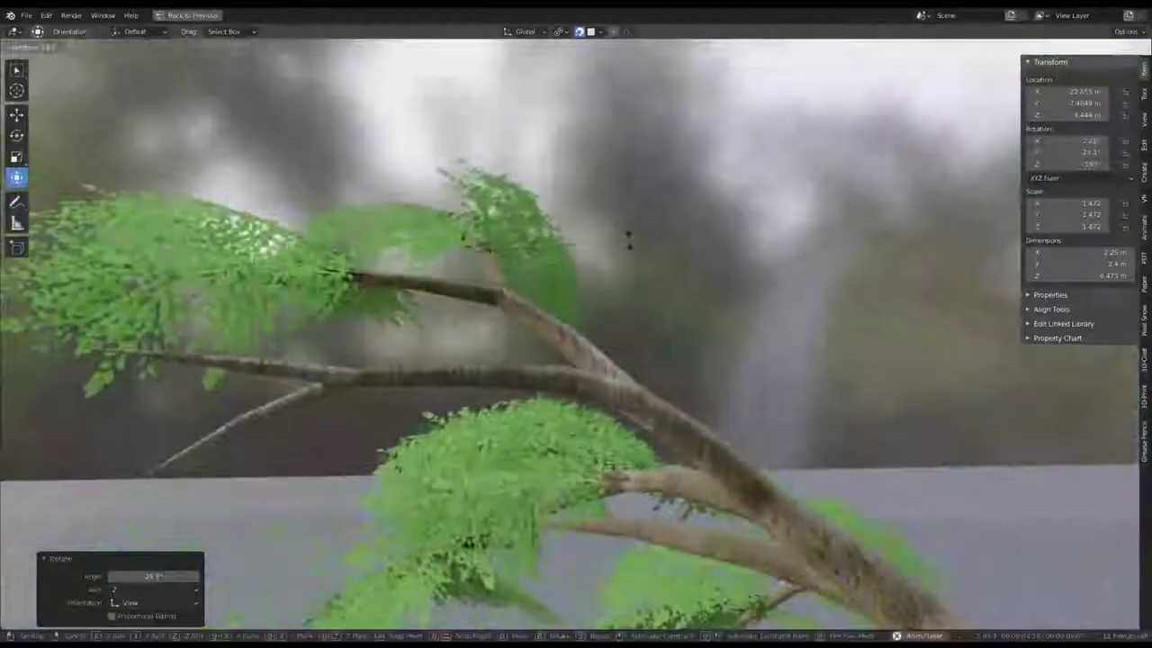
{"action": "left_click", "coordinate": [629, 238]}
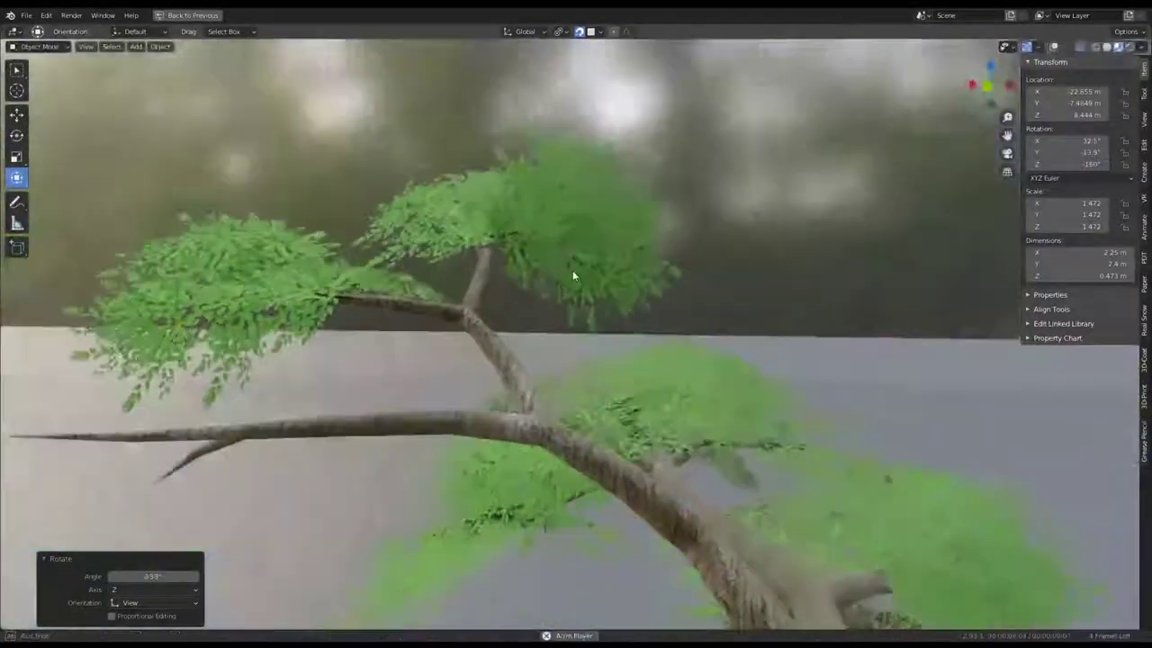
{"action": "mouse_move", "coordinate": [573, 270]}
{"action": "middle_mouse_down"}
{"action": "mouse_move", "coordinate": [492, 249]}
{"action": "mouse_move", "coordinate": [571, 282]}
{"action": "mouse_move", "coordinate": [679, 274]}
{"action": "mouse_move", "coordinate": [602, 272]}
{"action": "middle_mouse_up"}
Add one more linked copy and rotate it to about 34°, -44.2°, 97.3°.
{"action": "key", "text": "alt+d"}
{"action": "left_click", "coordinate": [599, 321]}
{"action": "key", "text": "r"}
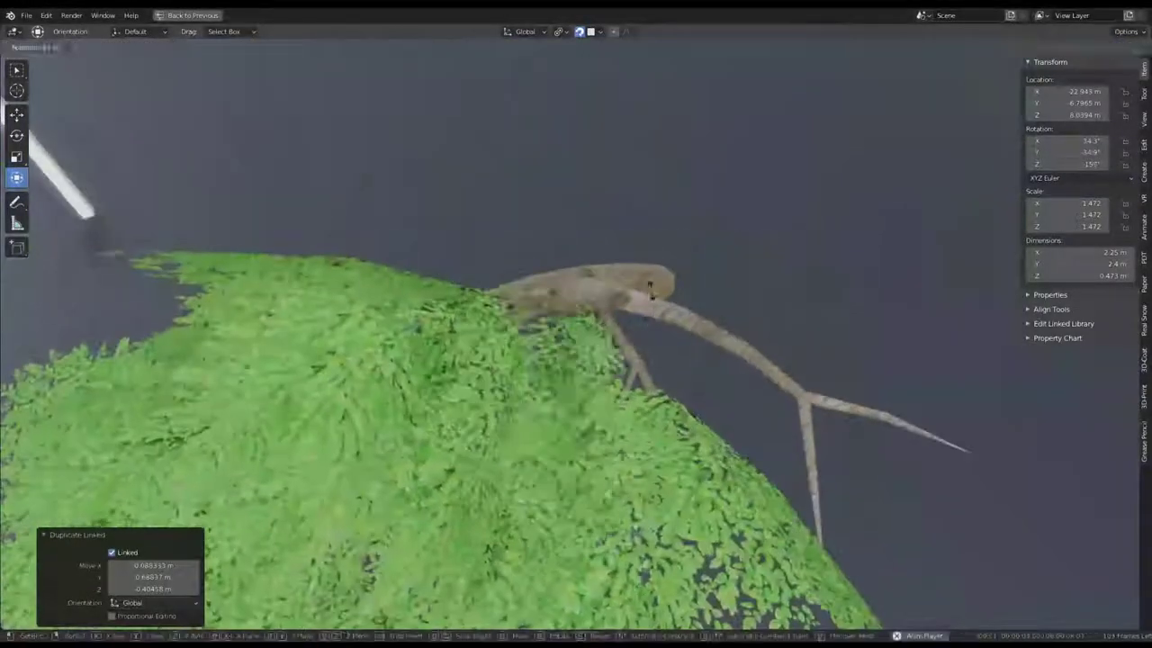
{"action": "left_click", "coordinate": [694, 275]}
{"action": "middle_click_drag", "start_coordinate": [694, 275], "coordinate": [604, 239]}
{"action": "key", "text": "r"}
{"action": "left_click", "coordinate": [632, 266]}
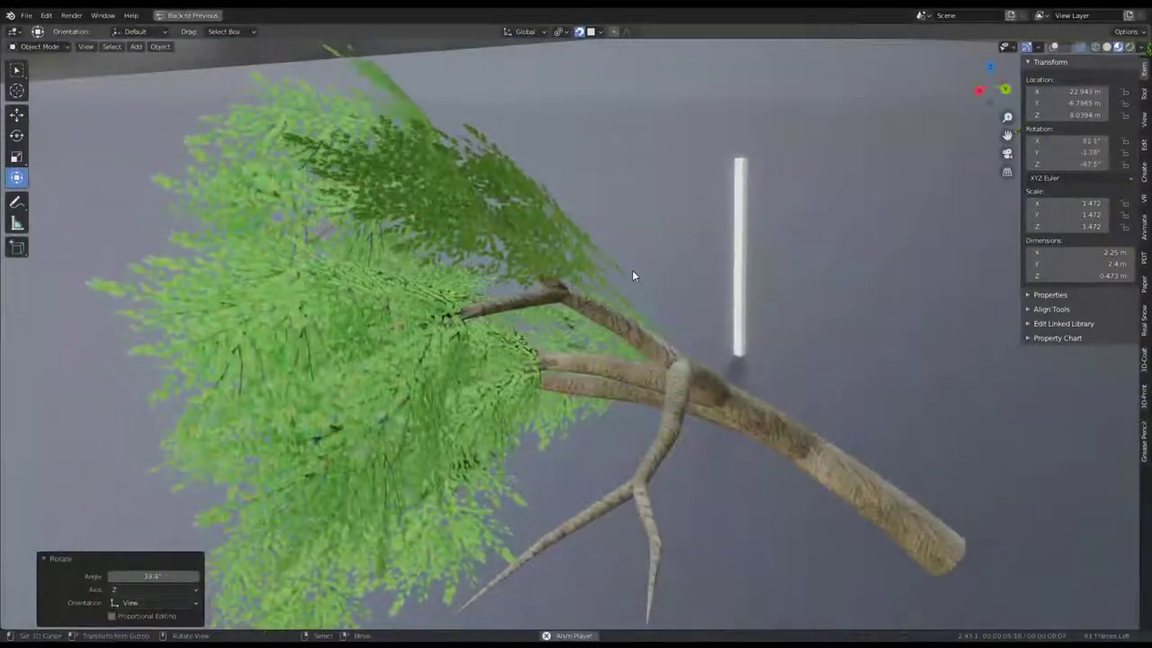
{"action": "middle_click_drag", "start_coordinate": [466, 284], "coordinate": [640, 312]}
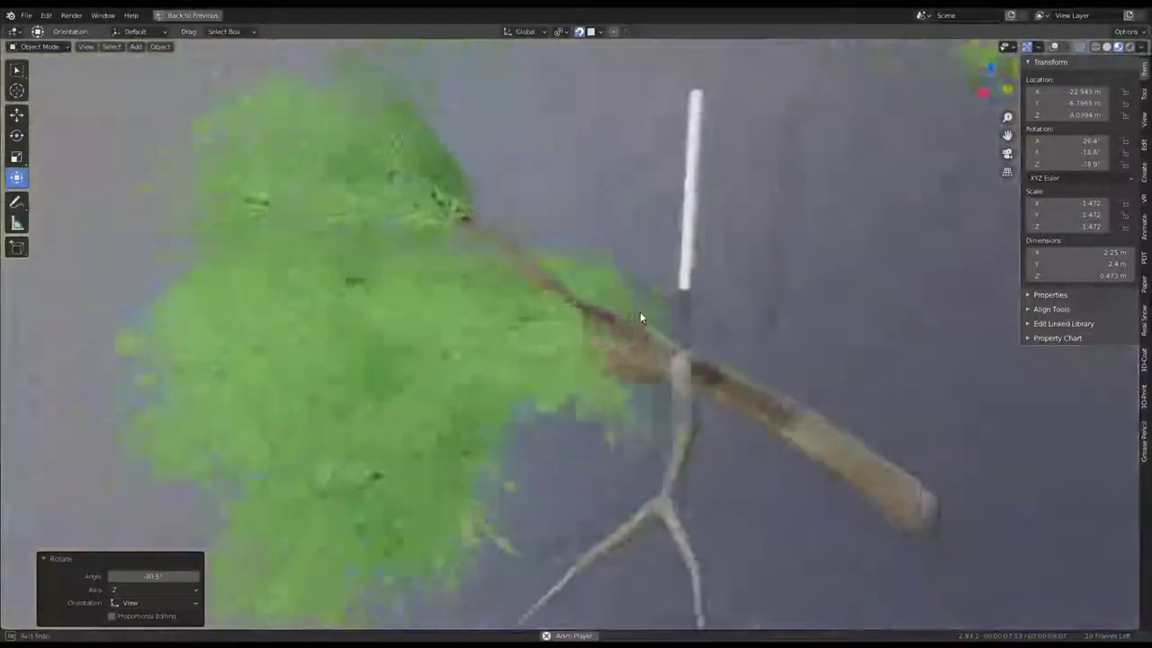
{"action": "key", "text": "r"}
{"action": "left_click", "coordinate": [589, 400]}
{"action": "middle_click_drag", "start_coordinate": [588, 399], "coordinate": [551, 306]}
Rotate the branch cluster through several successive angle tweaks.
{"action": "key", "text": "r"}
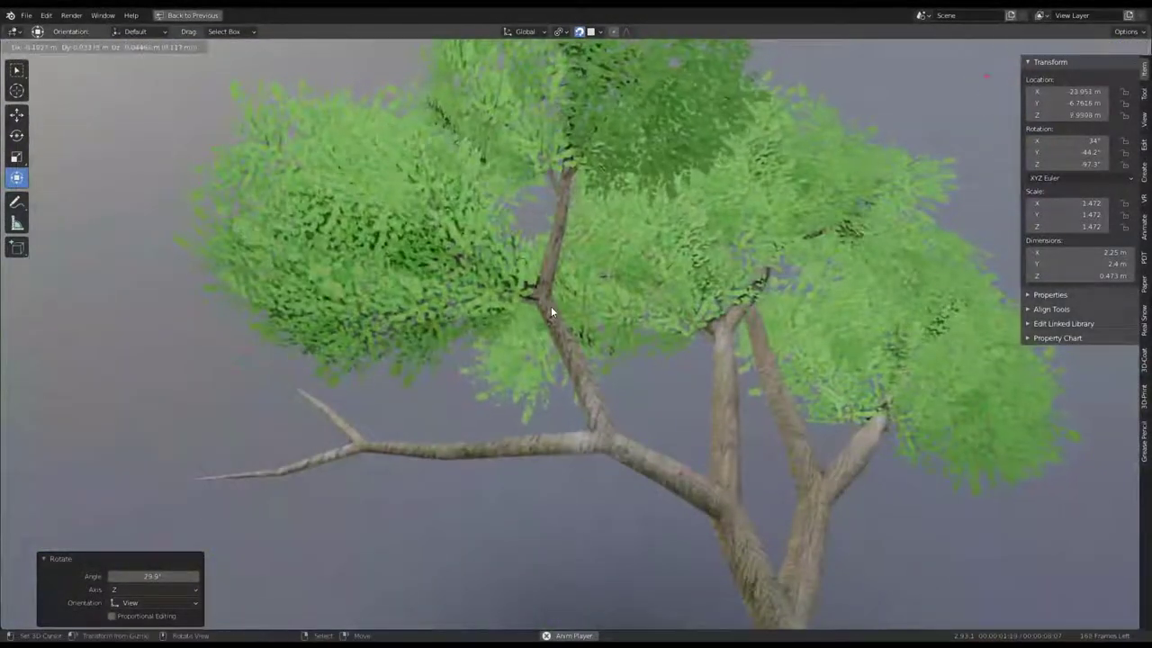
{"action": "left_click", "coordinate": [550, 306]}
{"action": "middle_click_drag", "start_coordinate": [575, 266], "coordinate": [555, 293]}
{"action": "key", "text": "r"}
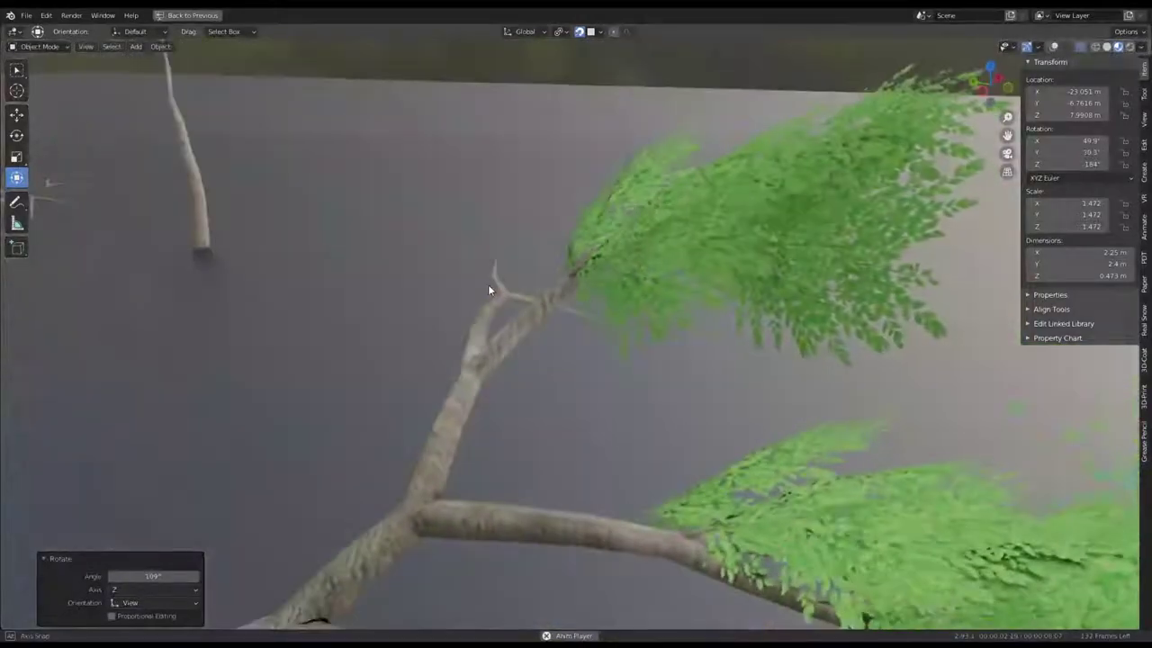
{"action": "left_click", "coordinate": [646, 281]}
{"action": "key", "text": "r"}
{"action": "key", "text": "r"}
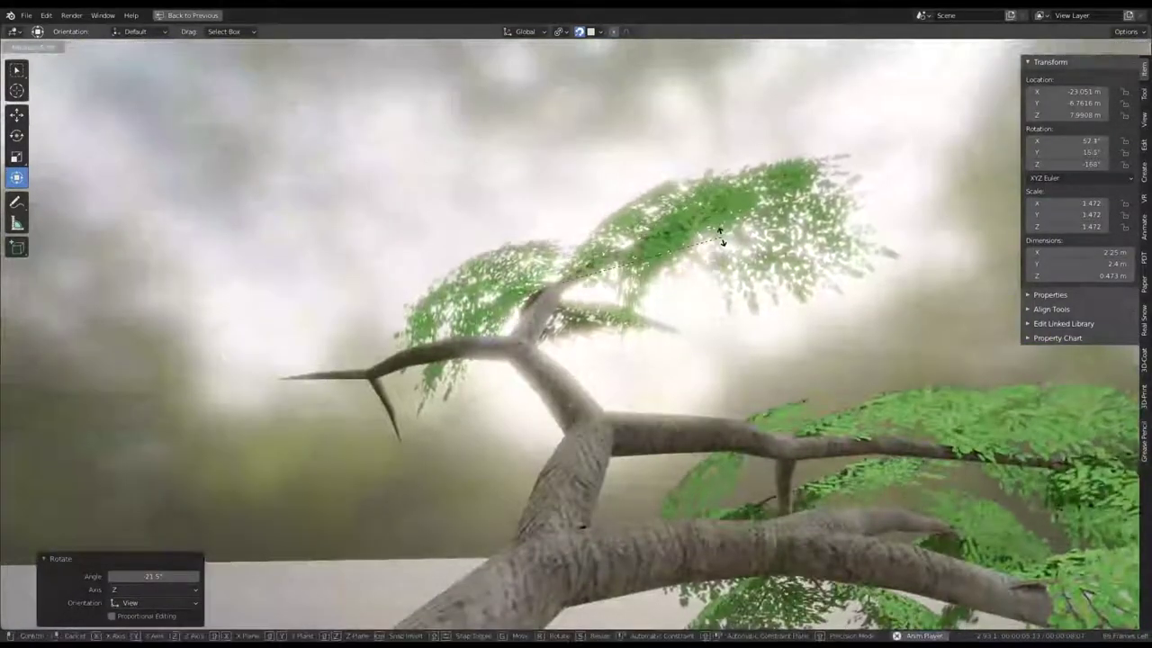
{"action": "left_click", "coordinate": [729, 257]}
Move the copied cluster to a new spot and rotate it into place.
{"action": "key", "text": "g"}
{"action": "left_click", "coordinate": [497, 338]}
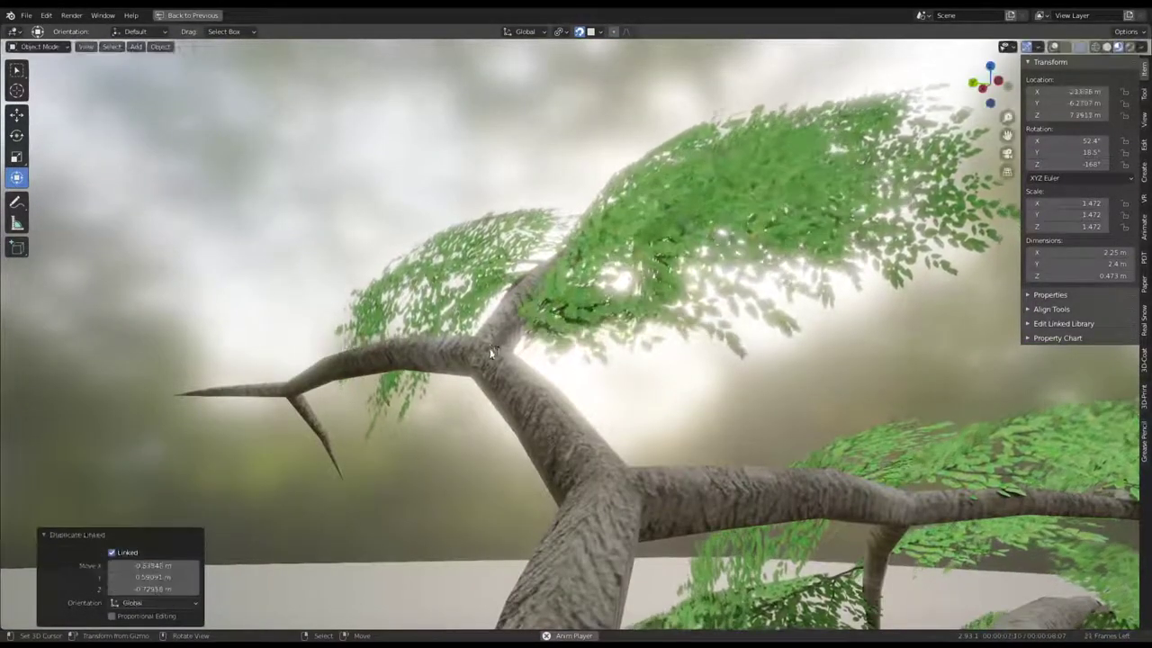
{"action": "key", "text": "r"}
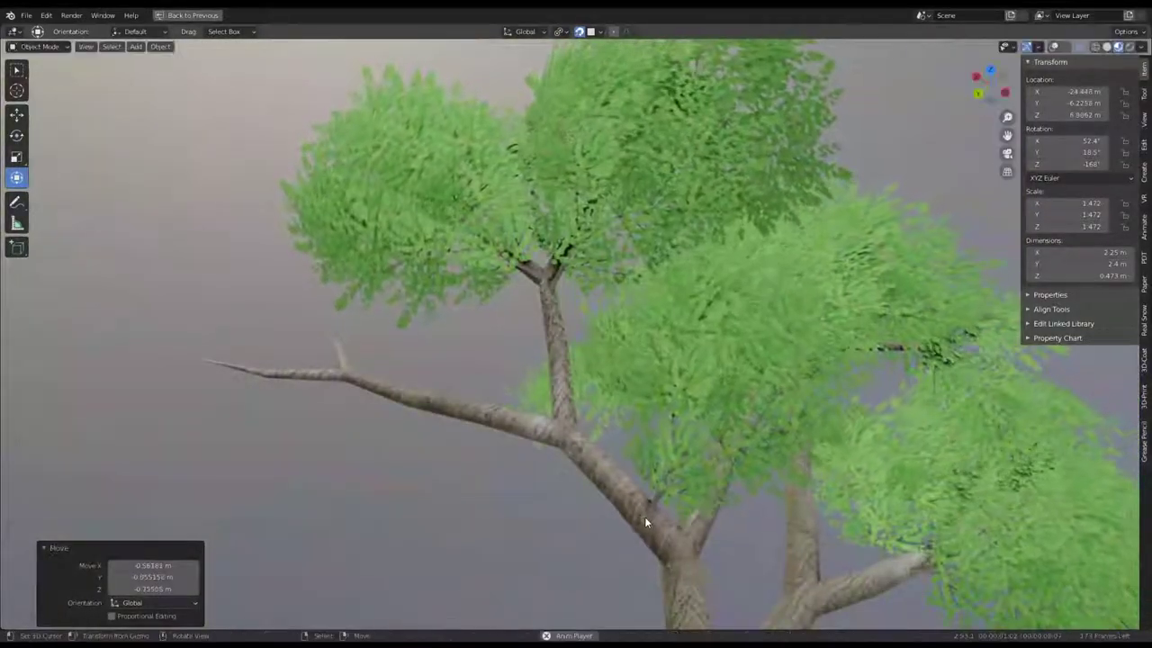
{"action": "left_click", "coordinate": [702, 532]}
{"action": "key", "text": "r"}
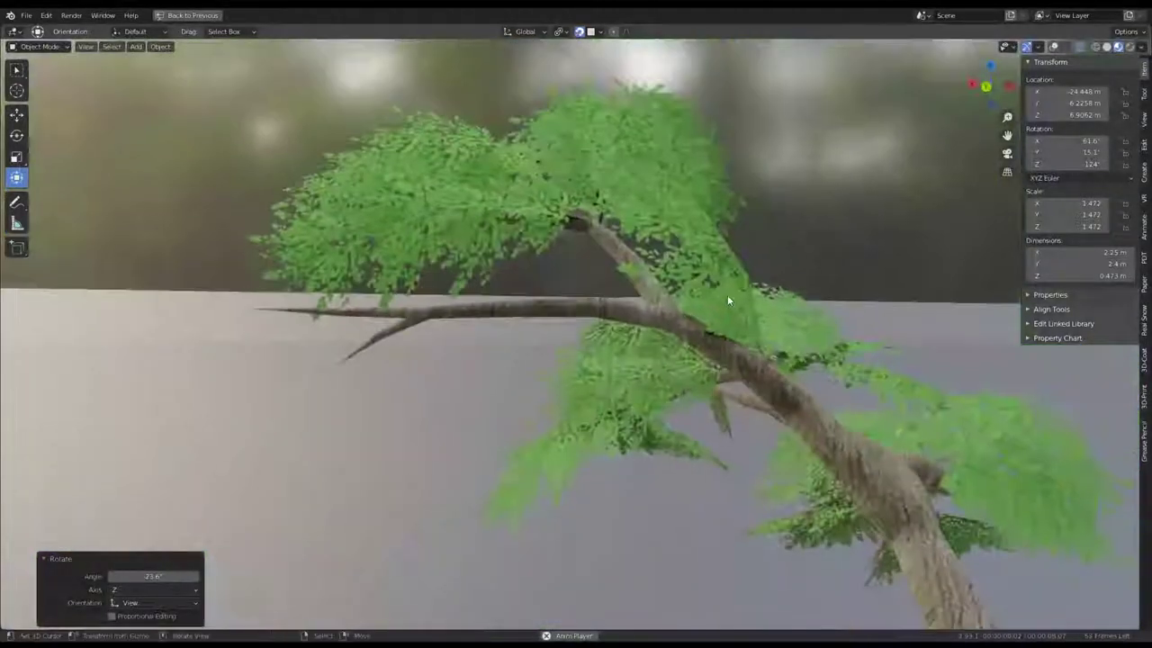
{"action": "left_click", "coordinate": [727, 294]}
{"action": "key", "text": "g"}
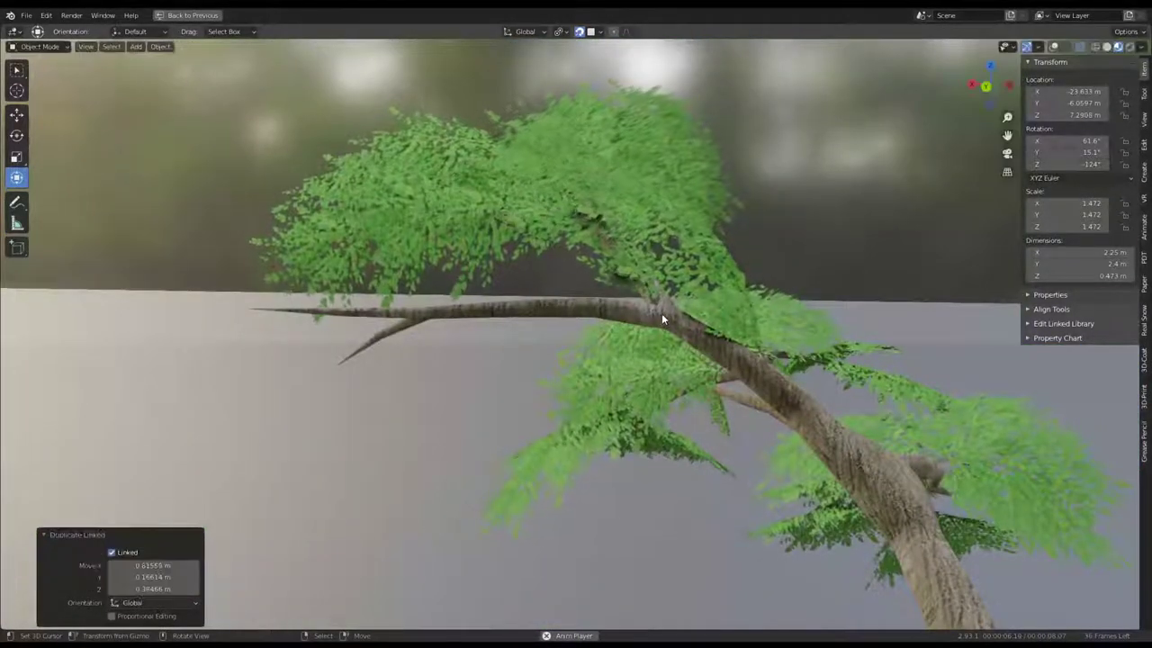
{"action": "left_click", "coordinate": [659, 313]}
Alternate rotations and moves to settle the branch cluster against the trunk.
{"action": "key", "text": "r"}
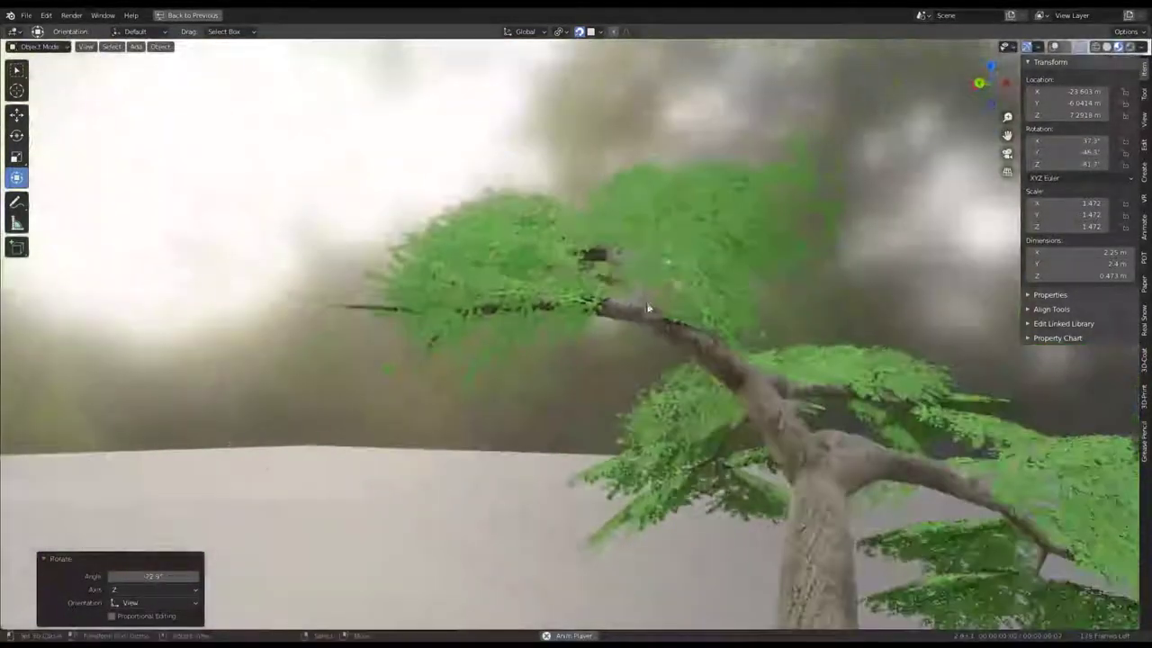
{"action": "left_click", "coordinate": [635, 308]}
{"action": "key", "text": "r"}
{"action": "left_click", "coordinate": [634, 308]}
{"action": "key", "text": "g"}
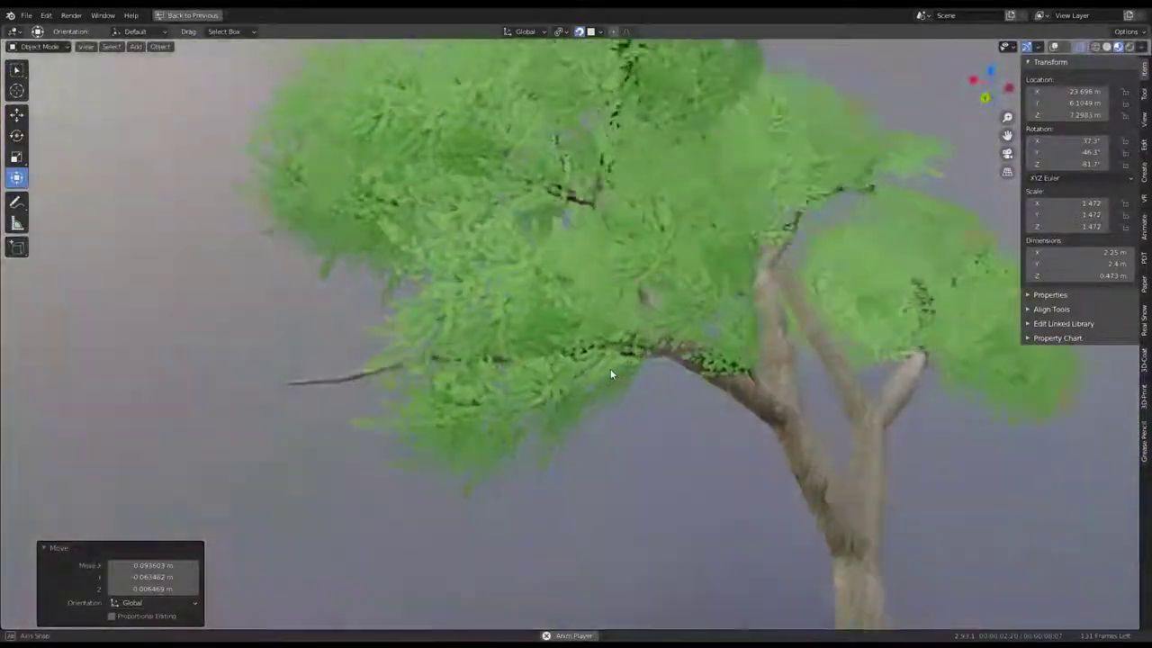
{"action": "left_click", "coordinate": [610, 369]}
{"action": "key", "text": "r"}
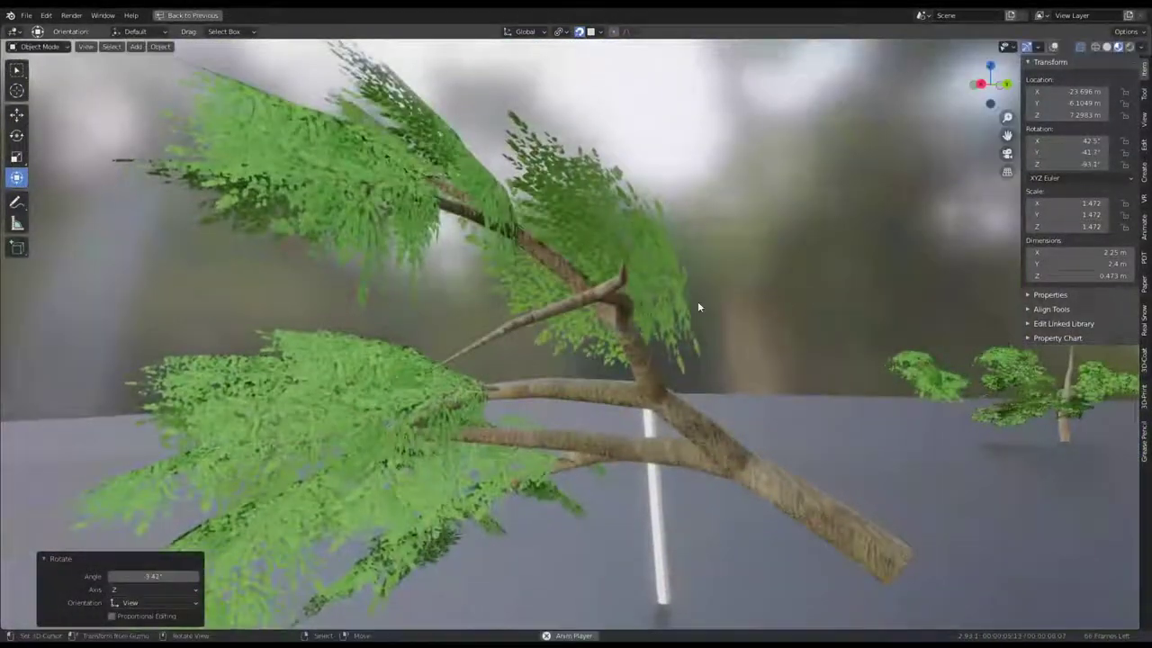
{"action": "left_click", "coordinate": [635, 297]}
Shift the branch cluster along the trunk and give it a new tilt.
{"action": "key", "text": "g"}
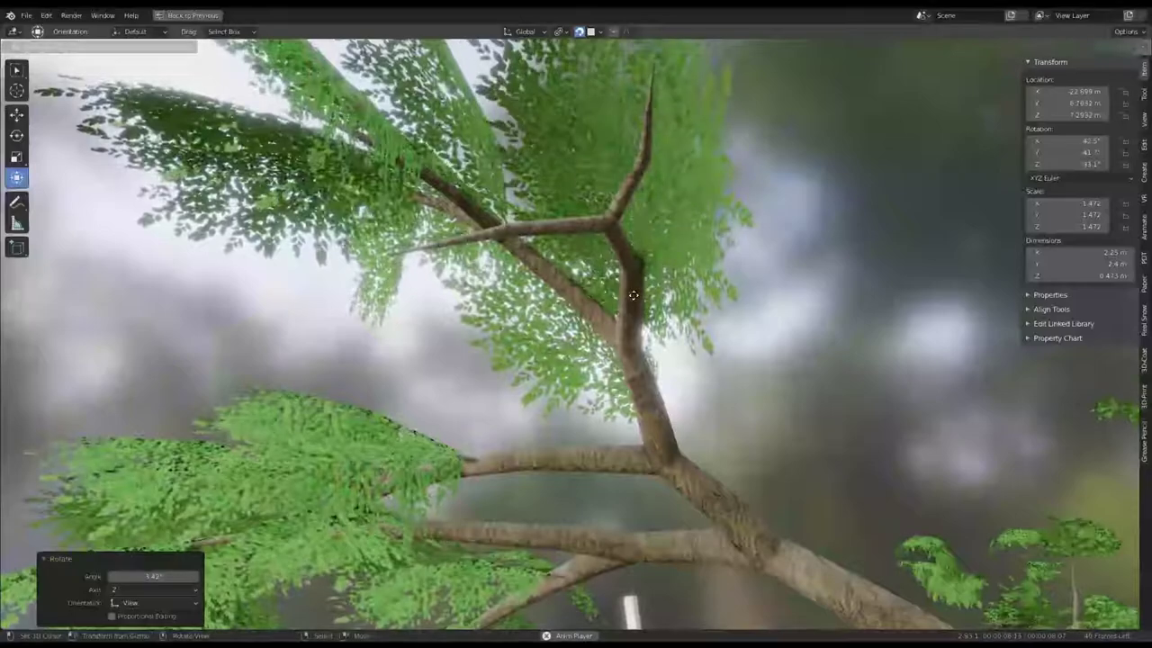
{"action": "key", "text": "r"}
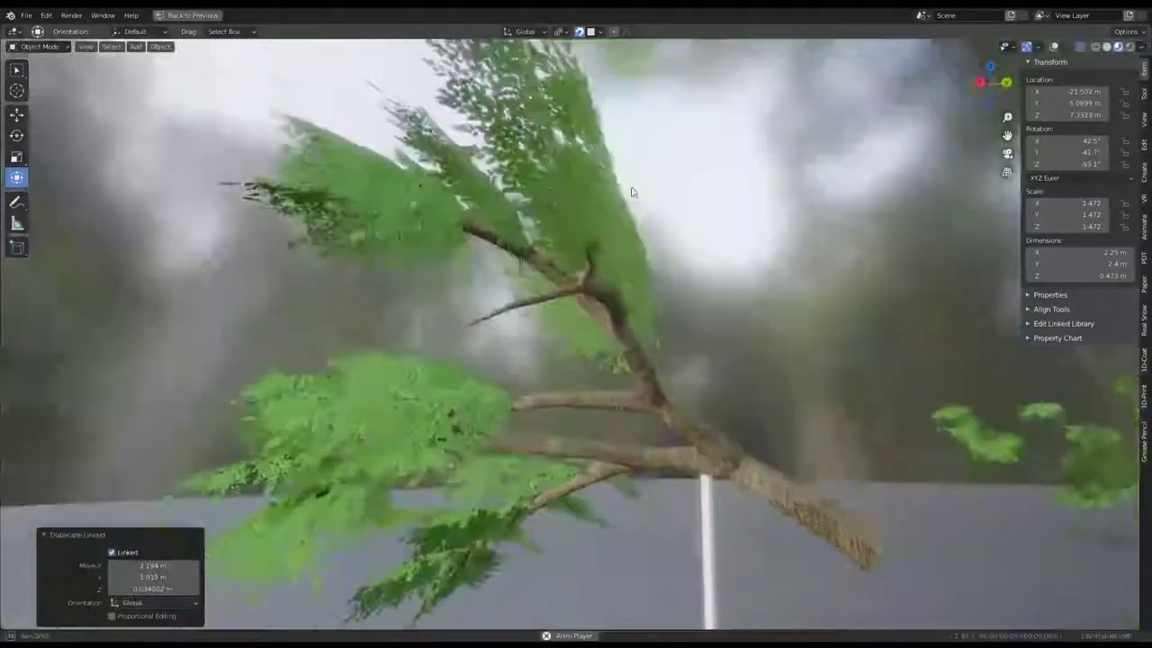
{"action": "left_click", "coordinate": [653, 271]}
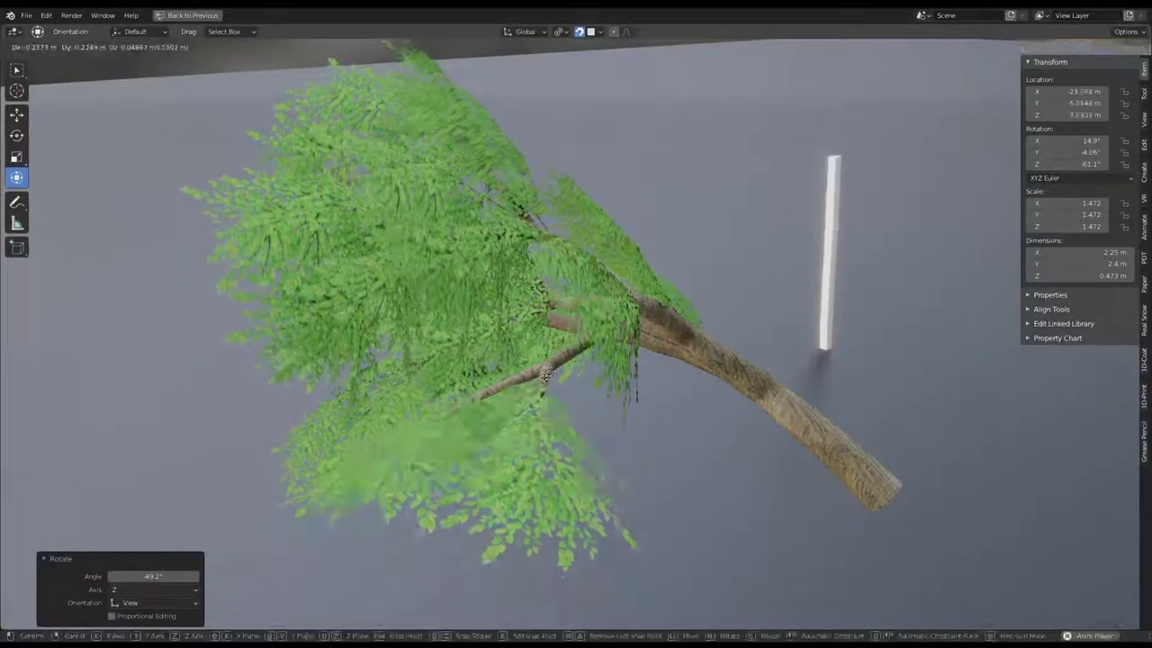
{"action": "key", "text": "g"}
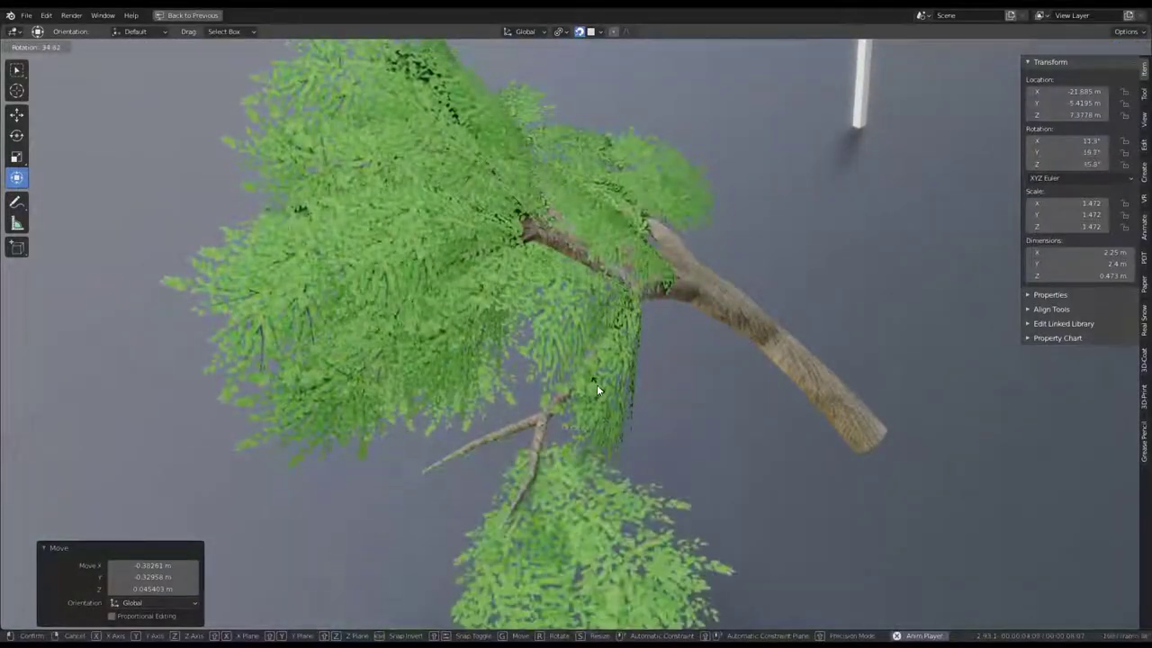
{"action": "key", "text": "r"}
{"action": "left_click", "coordinate": [596, 385]}
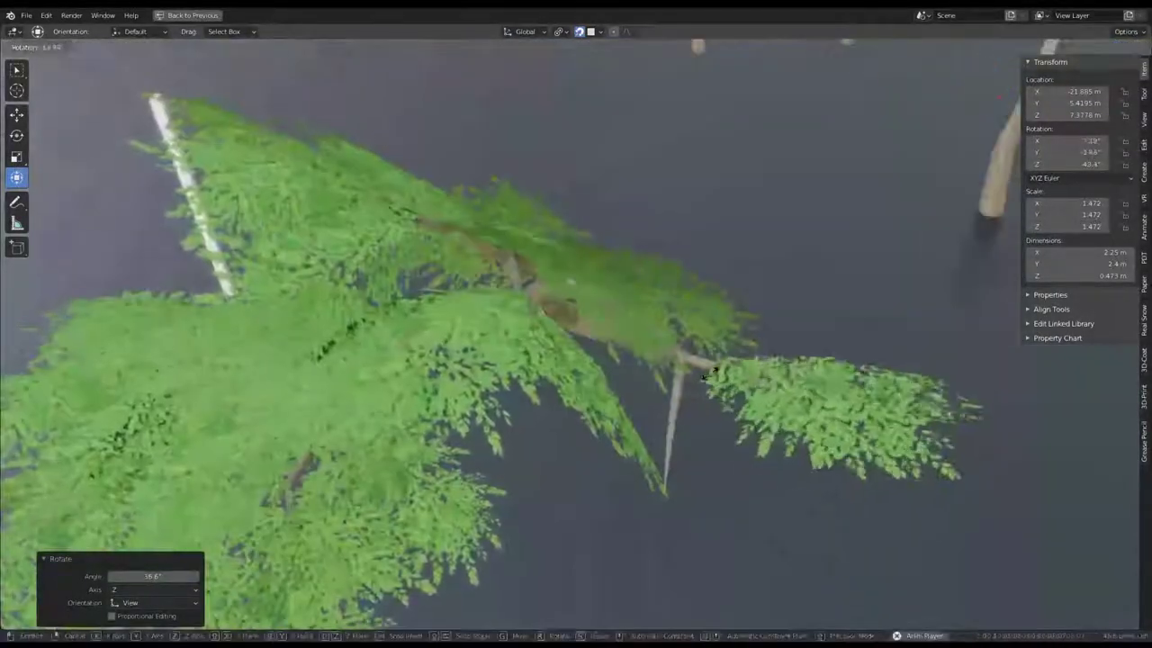
{"action": "key", "text": "r"}
{"action": "left_click", "coordinate": [761, 357]}
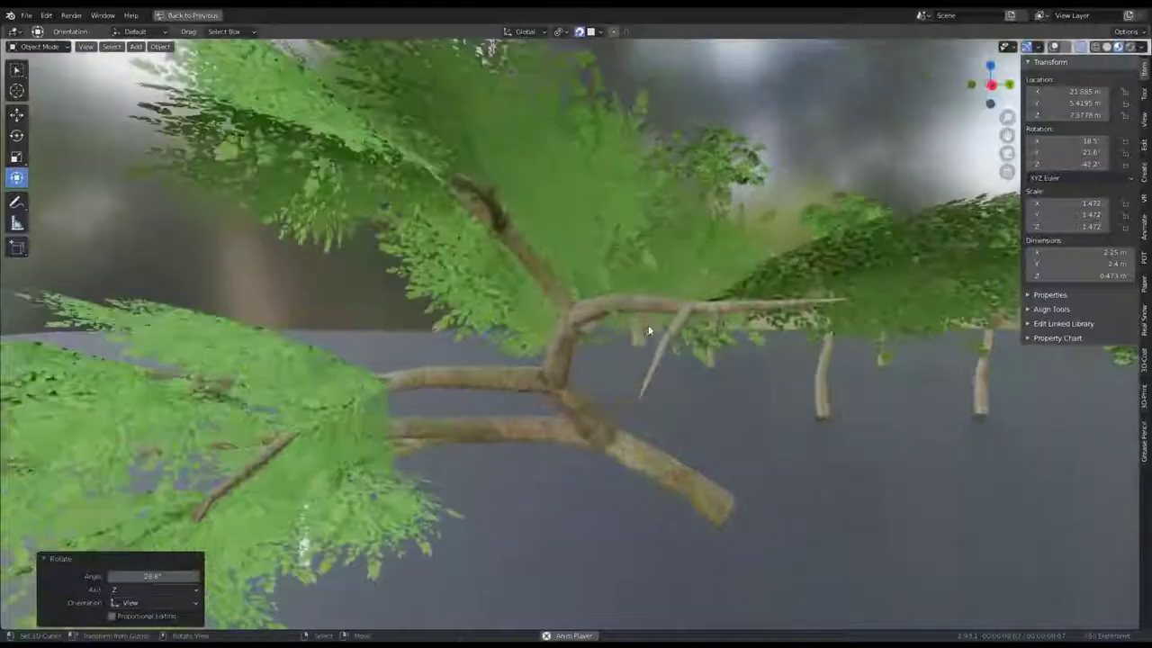
Add a linked copy of the branch cluster on the trunk and rotate it twice.
{"action": "key", "text": "alt+d"}
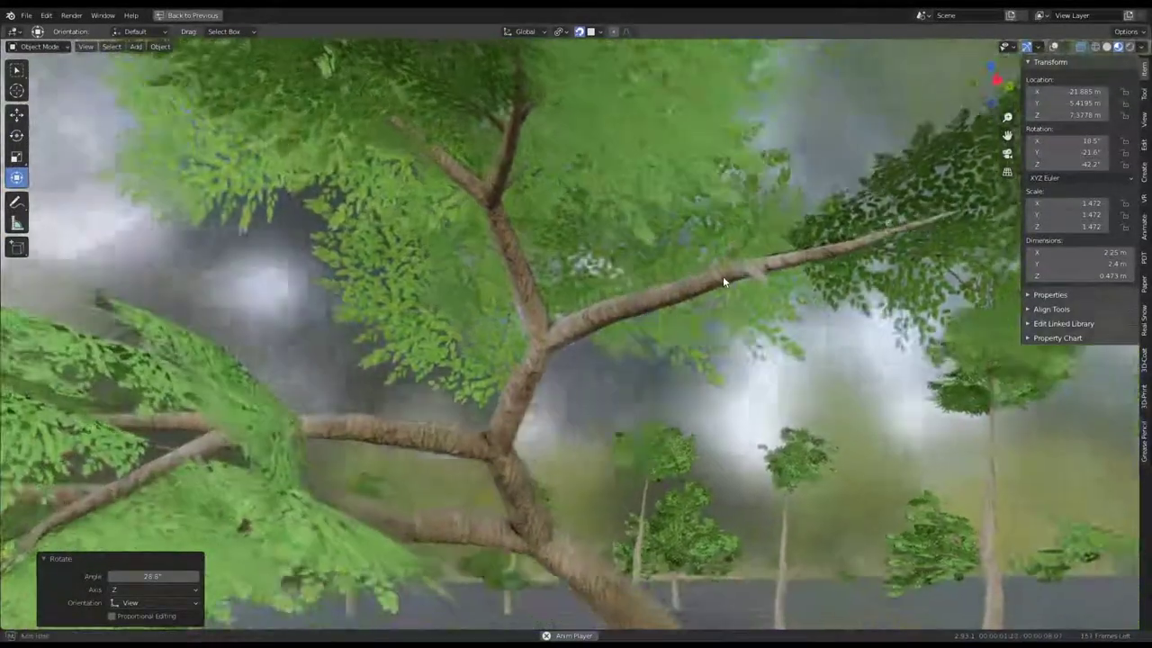
{"action": "left_click", "coordinate": [706, 268]}
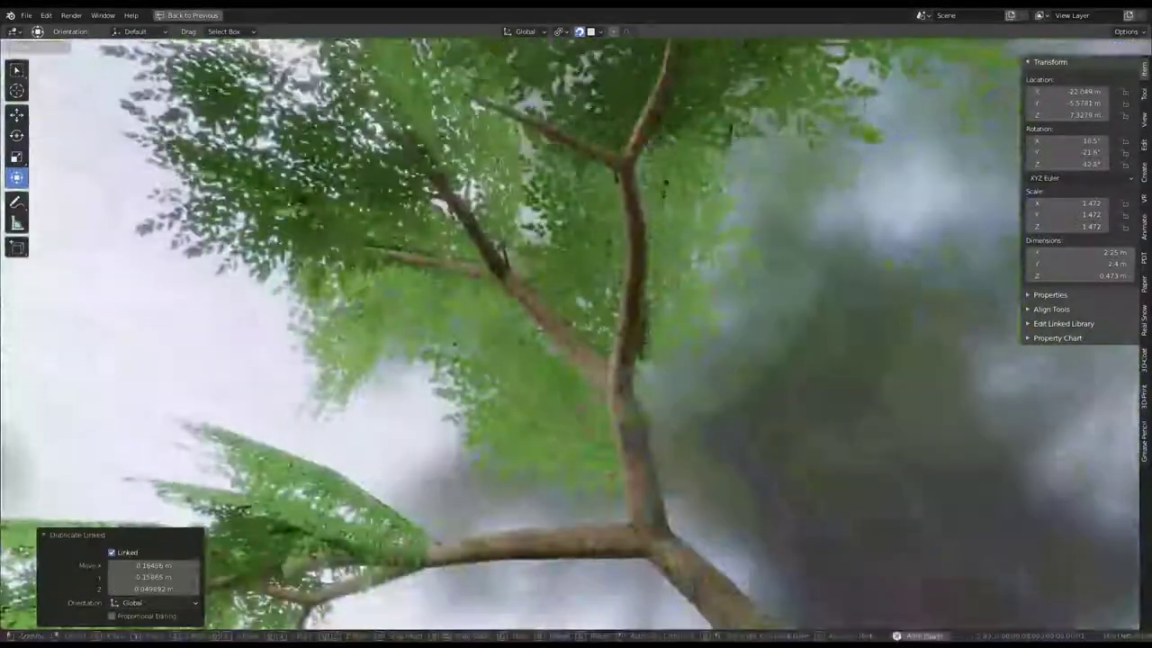
{"action": "key", "text": "r"}
{"action": "left_click", "coordinate": [711, 245]}
{"action": "key", "text": "r"}
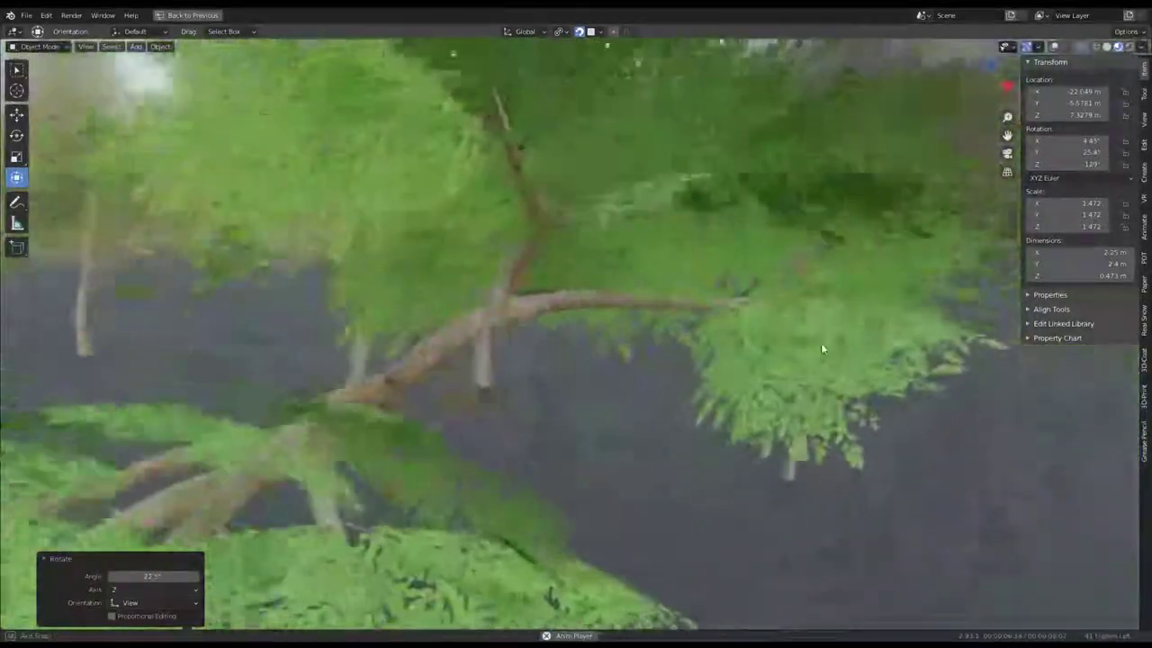
{"action": "left_click", "coordinate": [608, 311]}
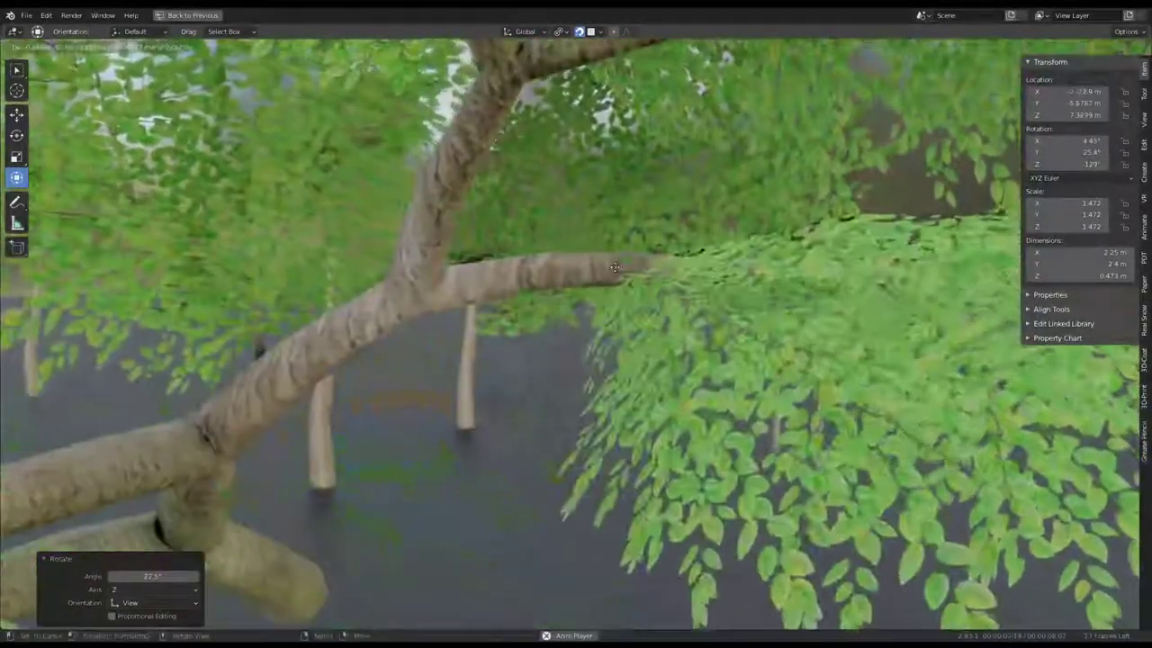
Add another linked copy and fine-tune its rotation in small increments.
{"action": "key", "text": "alt+d"}
{"action": "left_click", "coordinate": [699, 316]}
{"action": "key", "text": "r"}
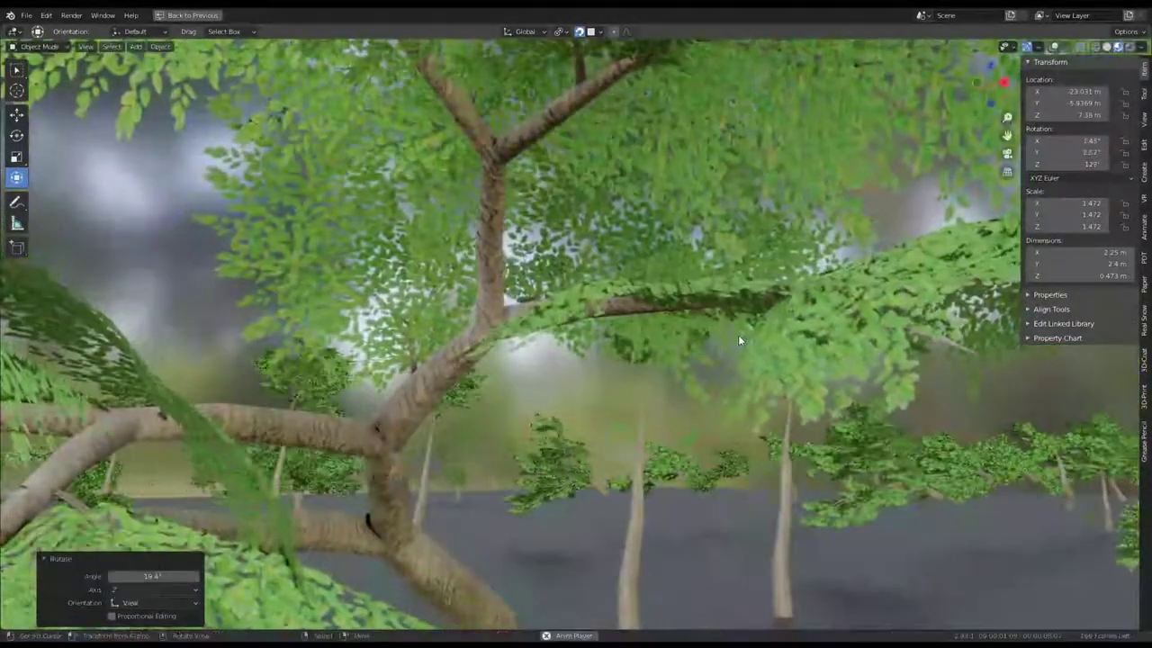
{"action": "left_click", "coordinate": [661, 271]}
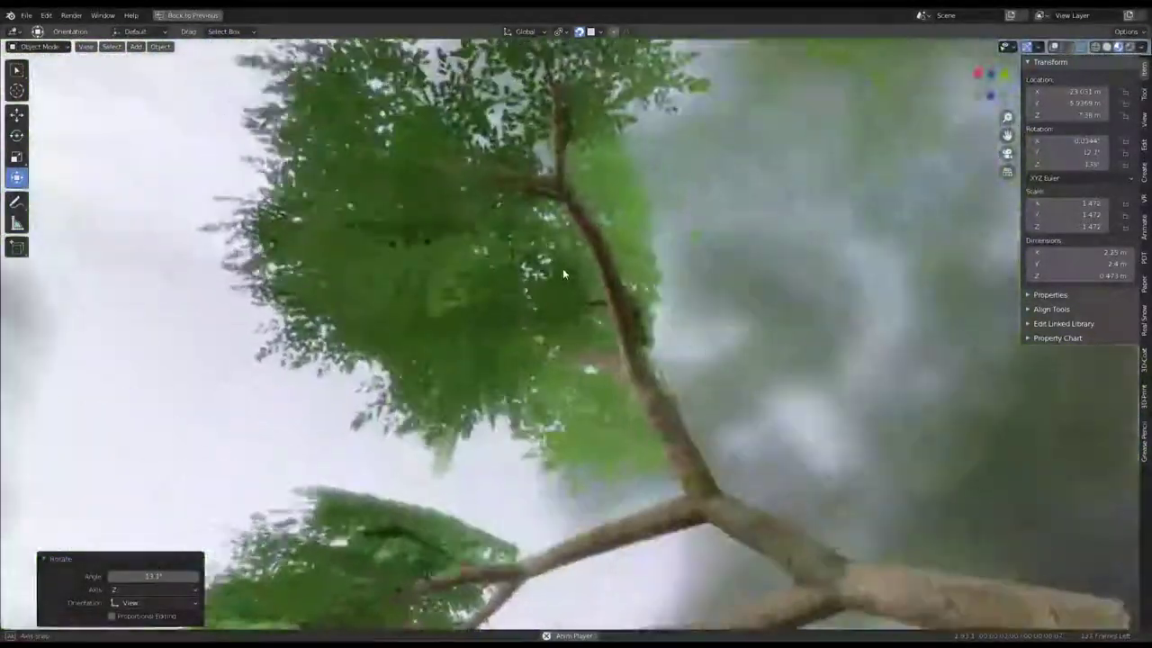
{"action": "key", "text": "r"}
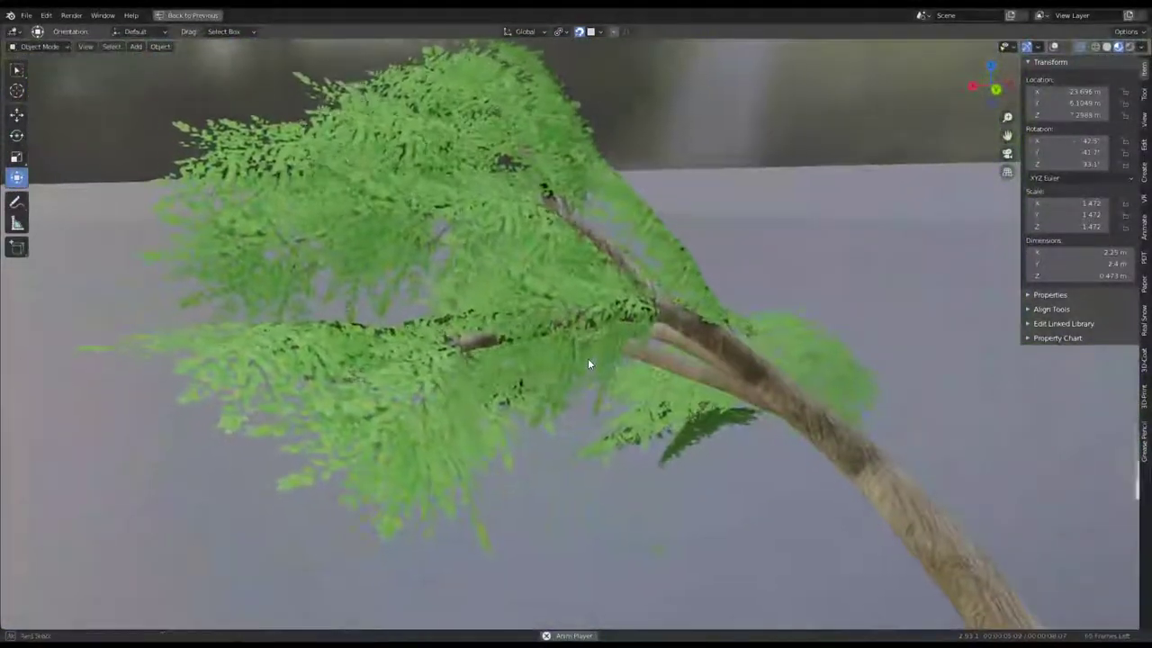
{"action": "left_click", "coordinate": [705, 270]}
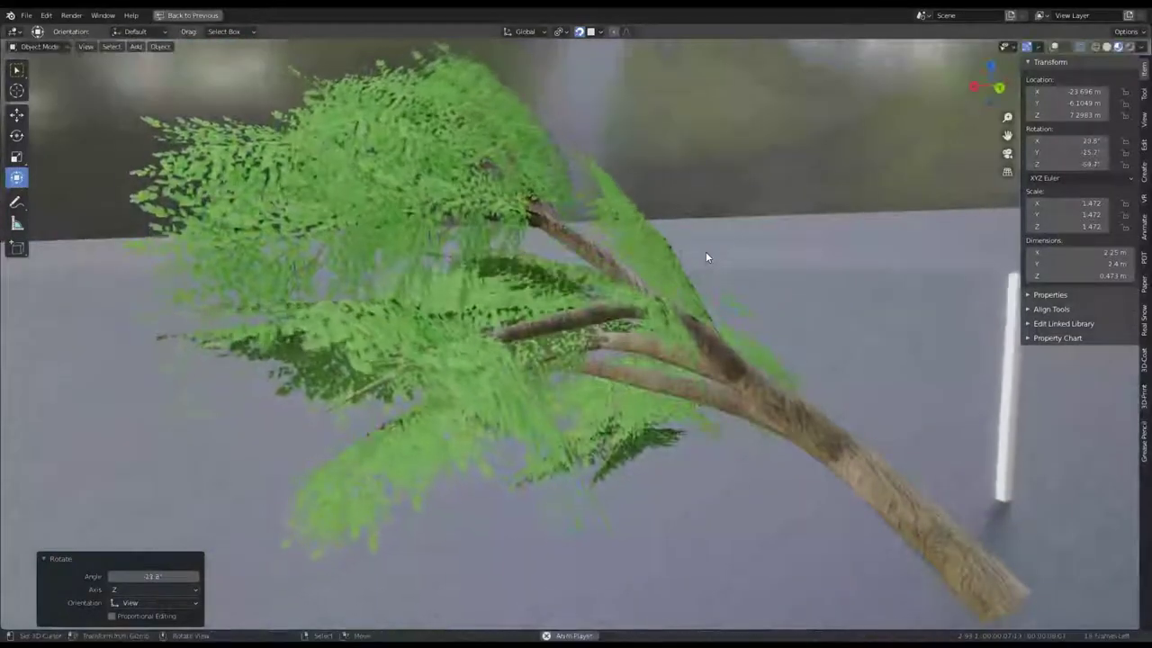
{"action": "key", "text": "r"}
{"action": "left_click", "coordinate": [672, 268]}
{"action": "key", "text": "r"}
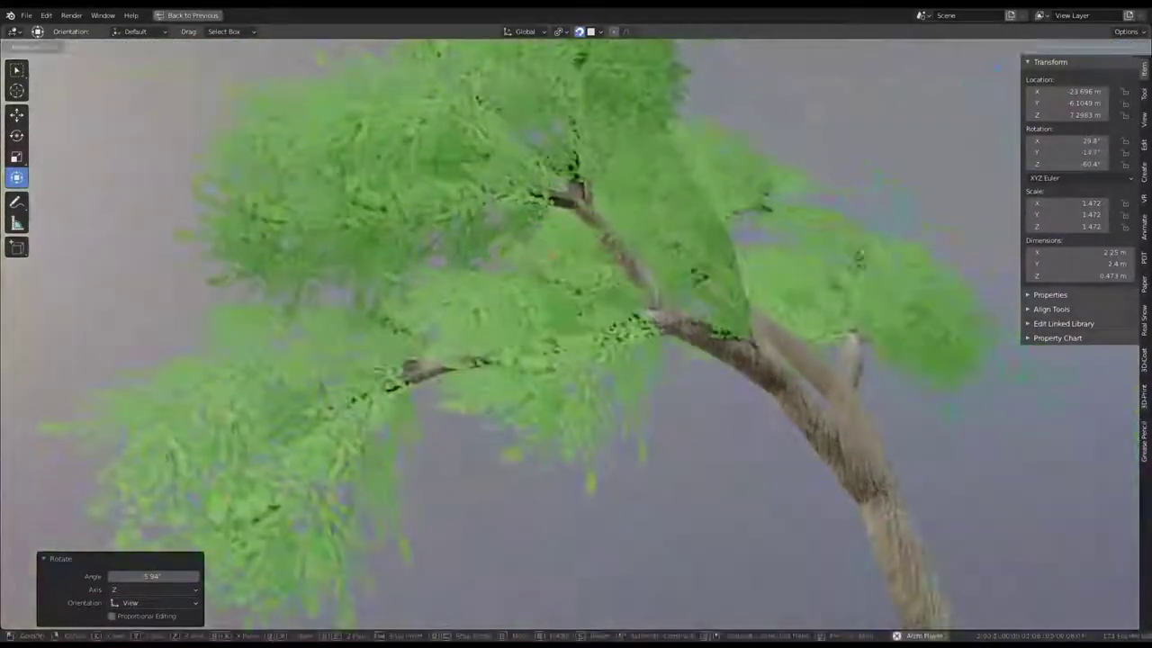
{"action": "left_click", "coordinate": [634, 228]}
Place a further linked copy on the branches, rotating it back and forth.
{"action": "key", "text": "alt+d"}
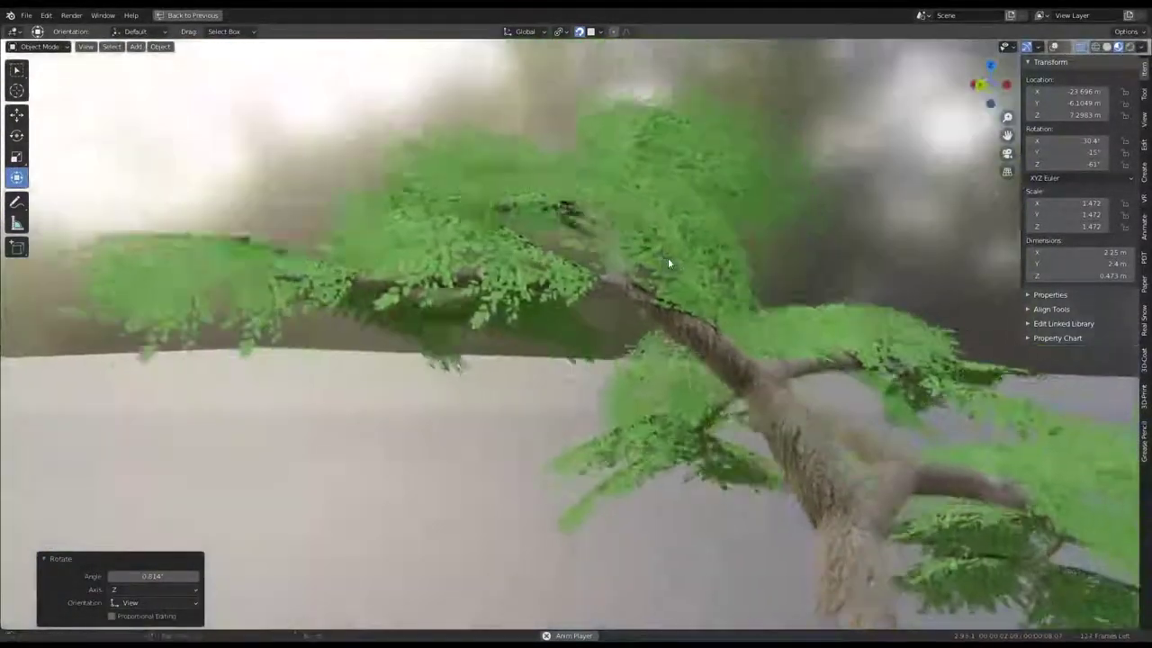
{"action": "left_click", "coordinate": [644, 360]}
{"action": "key", "text": "r"}
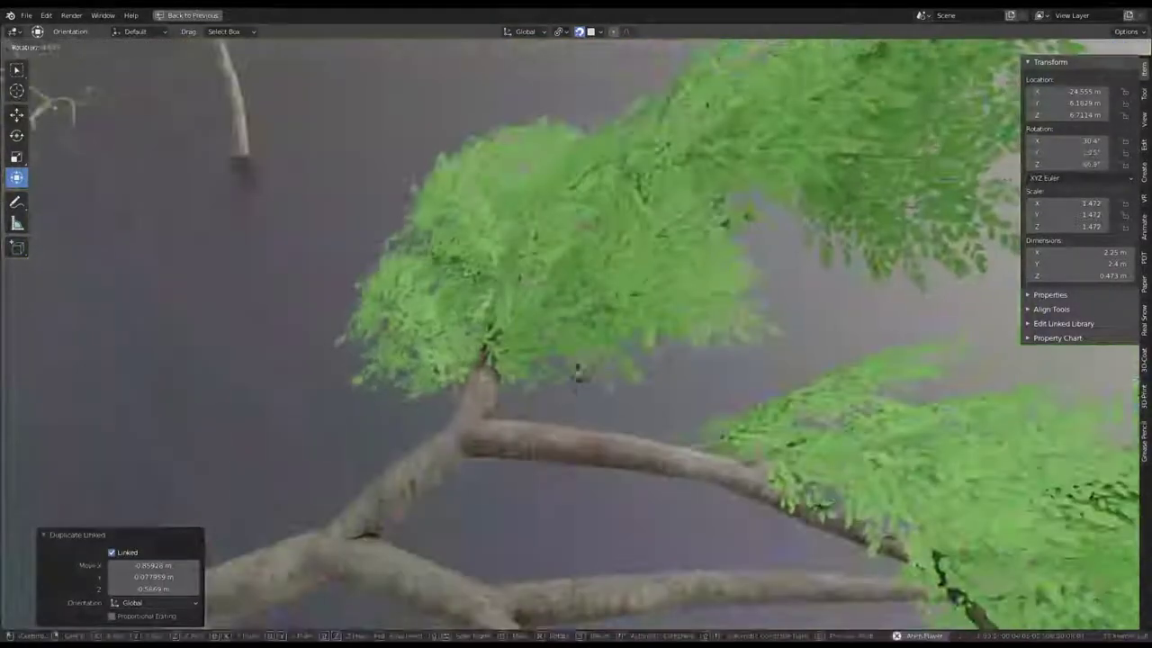
{"action": "left_click", "coordinate": [572, 301]}
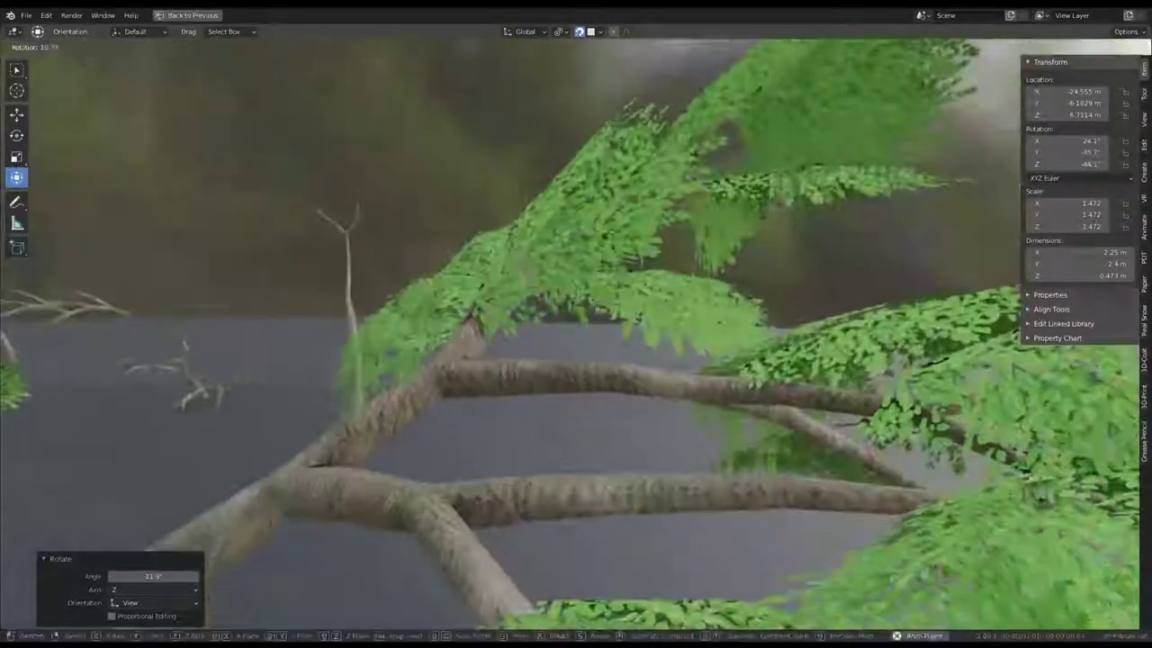
{"action": "key", "text": "r"}
{"action": "left_click", "coordinate": [482, 338]}
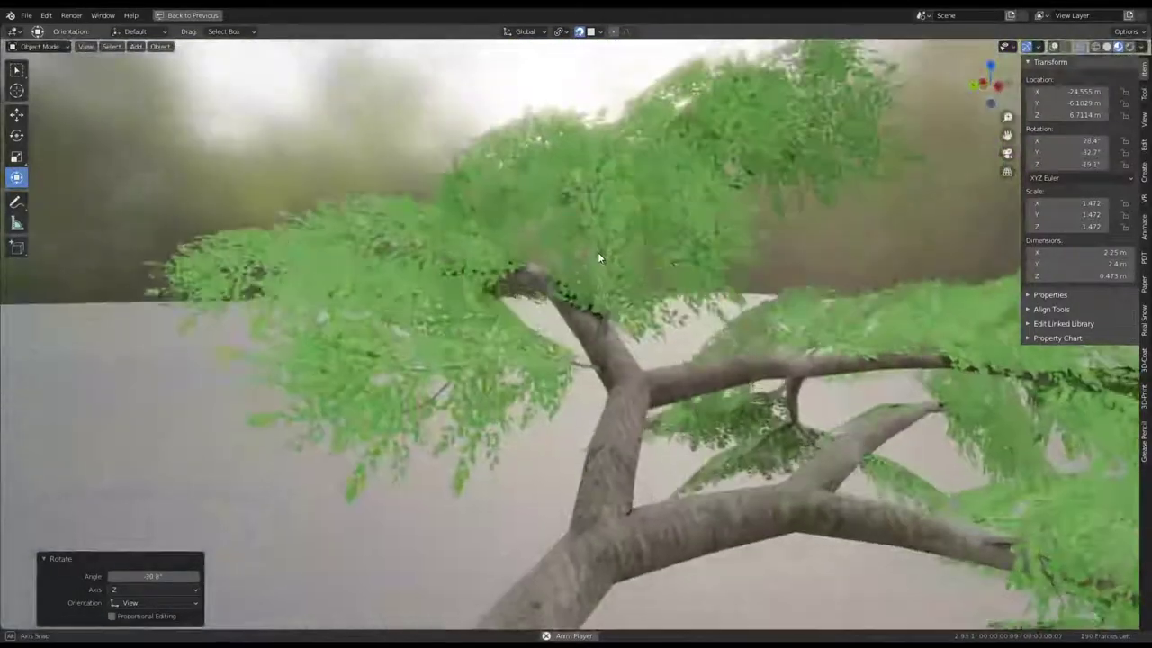
{"action": "key", "text": "r"}
{"action": "left_click", "coordinate": [619, 351]}
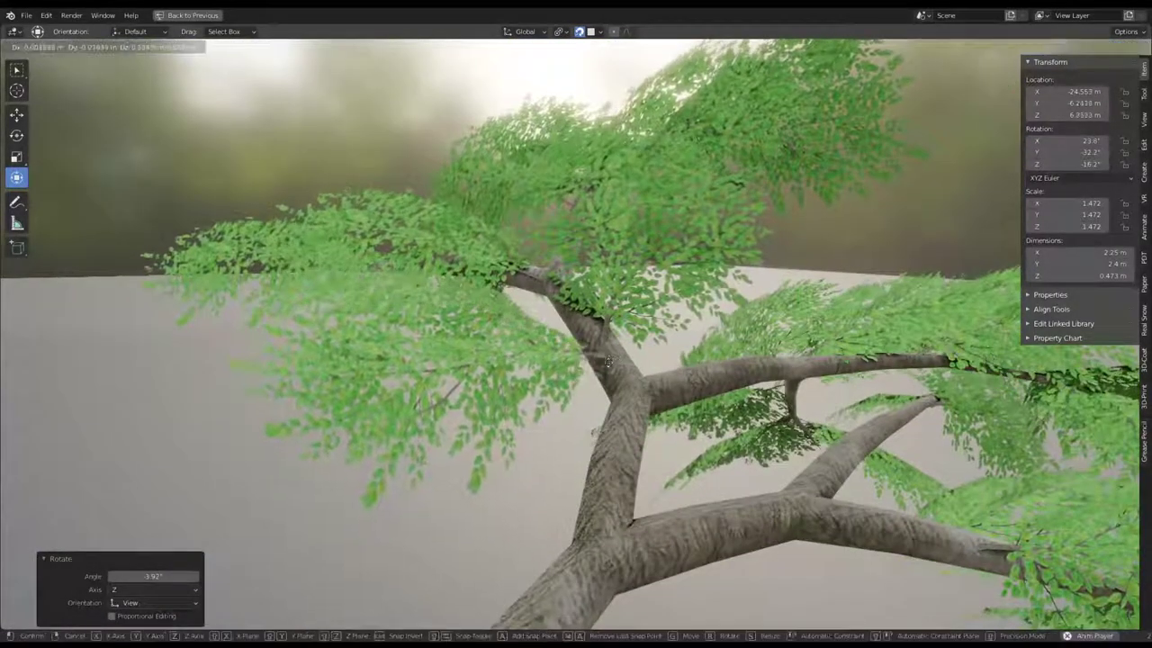
Reposition the cluster and rotate it to roughly 35.5°, 21.8°, -159°, cancelling a stray move.
{"action": "key", "text": "g"}
{"action": "left_click", "coordinate": [617, 390]}
{"action": "key", "text": "r"}
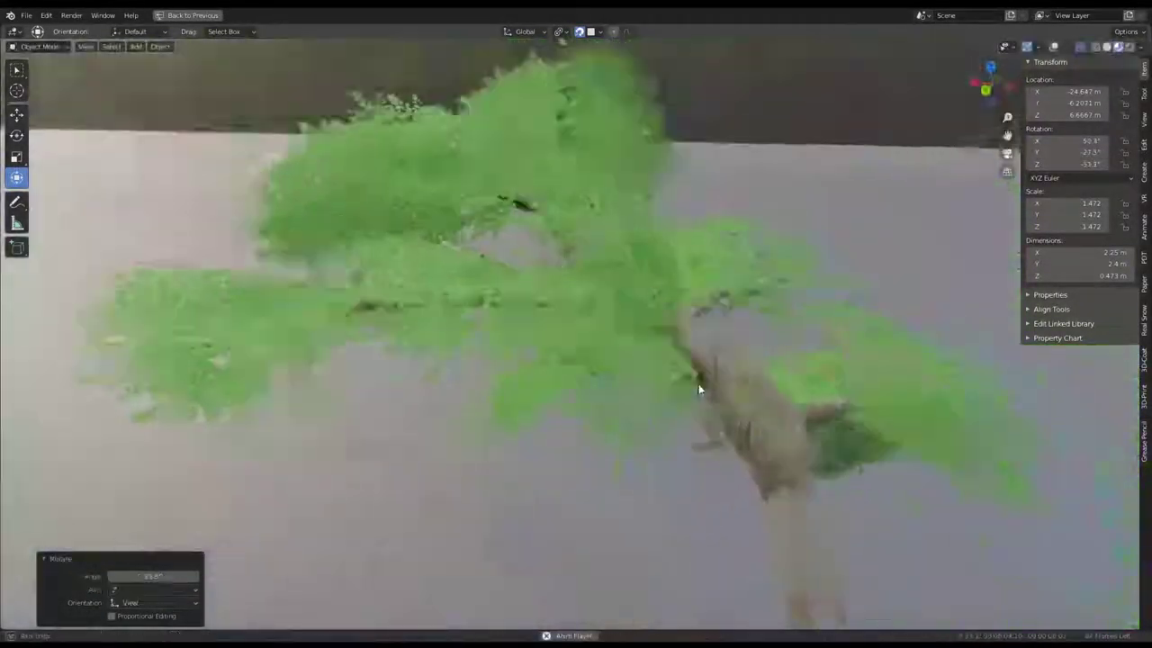
{"action": "left_click", "coordinate": [828, 369]}
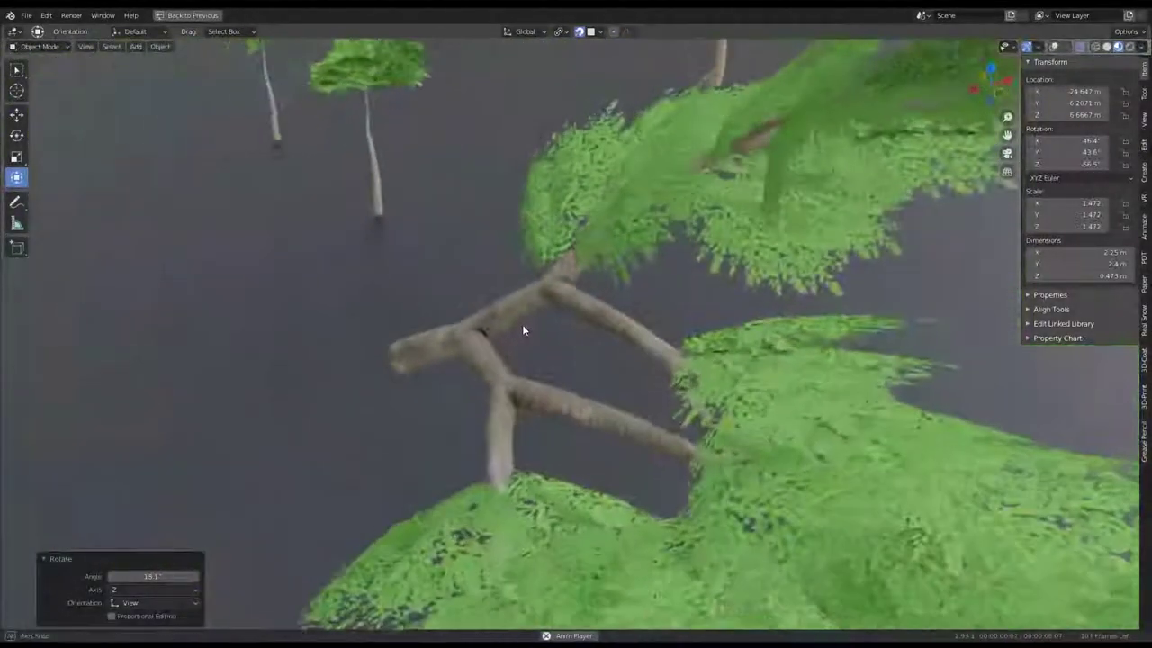
{"action": "key", "text": "g"}
{"action": "key", "text": "Escape"}
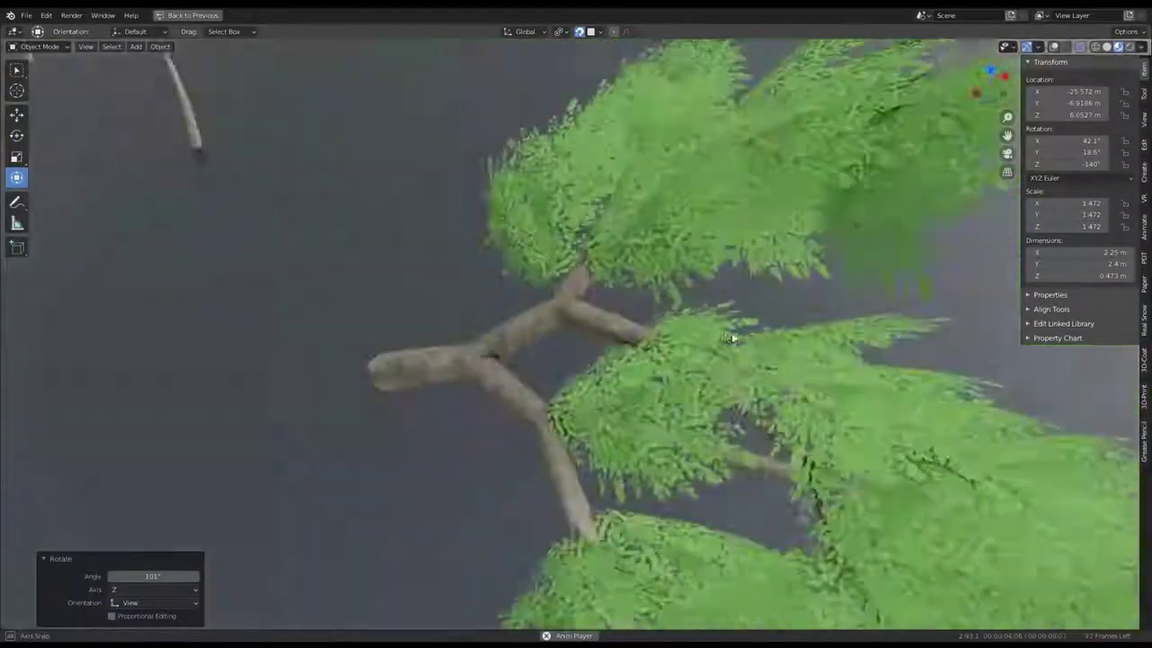
{"action": "key", "text": "r"}
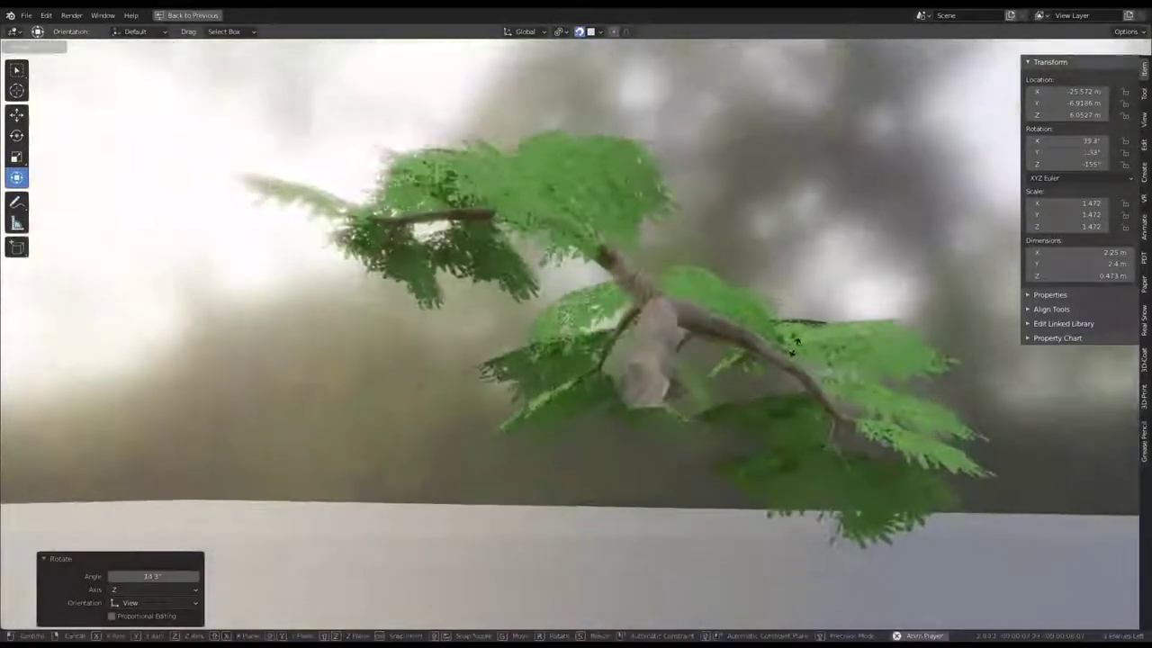
{"action": "left_click", "coordinate": [793, 346]}
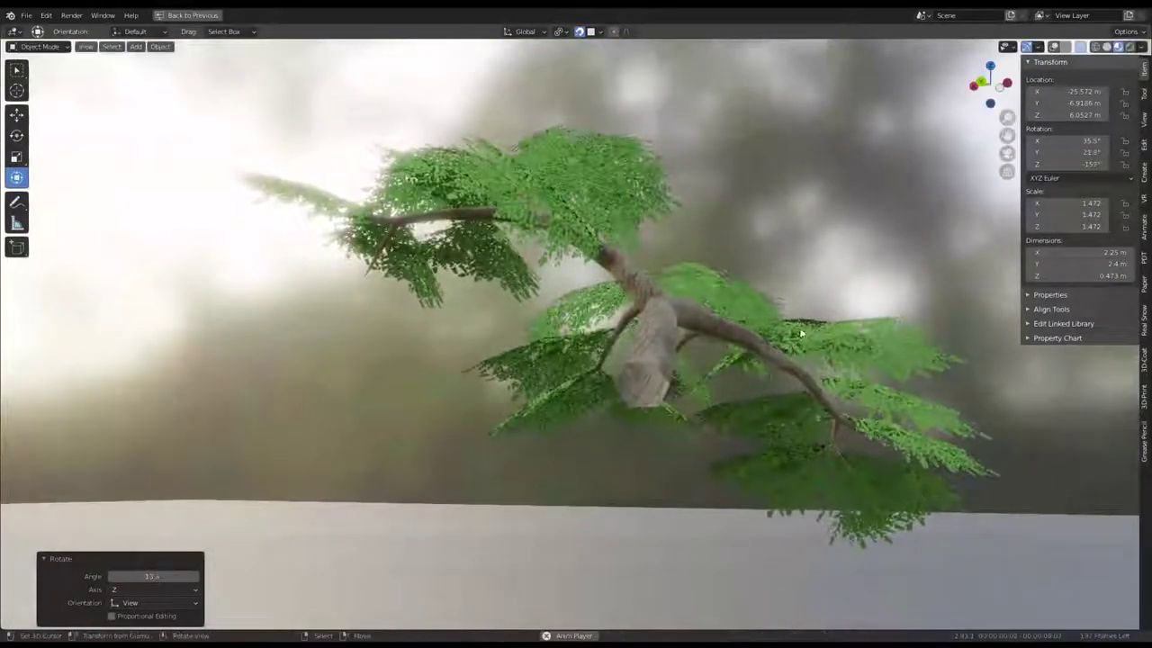
Orbit the viewport around the tree to inspect the branch cluster.
{"action": "middle_click_drag", "start_coordinate": [583, 339], "coordinate": [576, 362]}
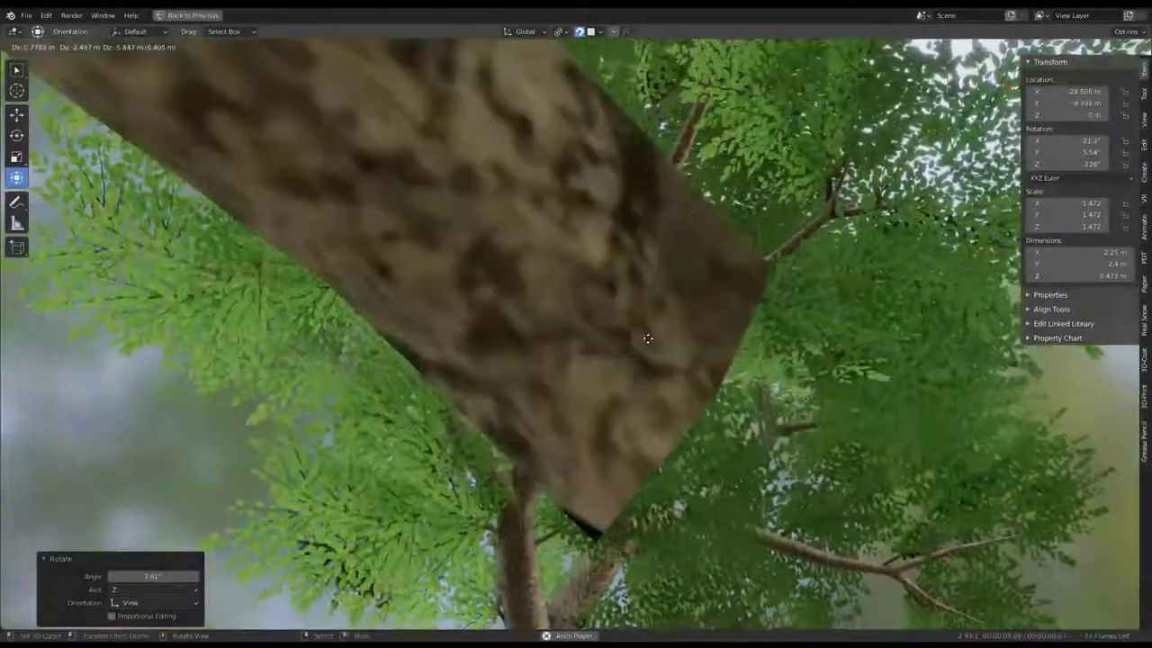
Make a linked copy of the branch cluster, rotate it twice and move it to a new spot.
{"action": "key", "text": "alt+d"}
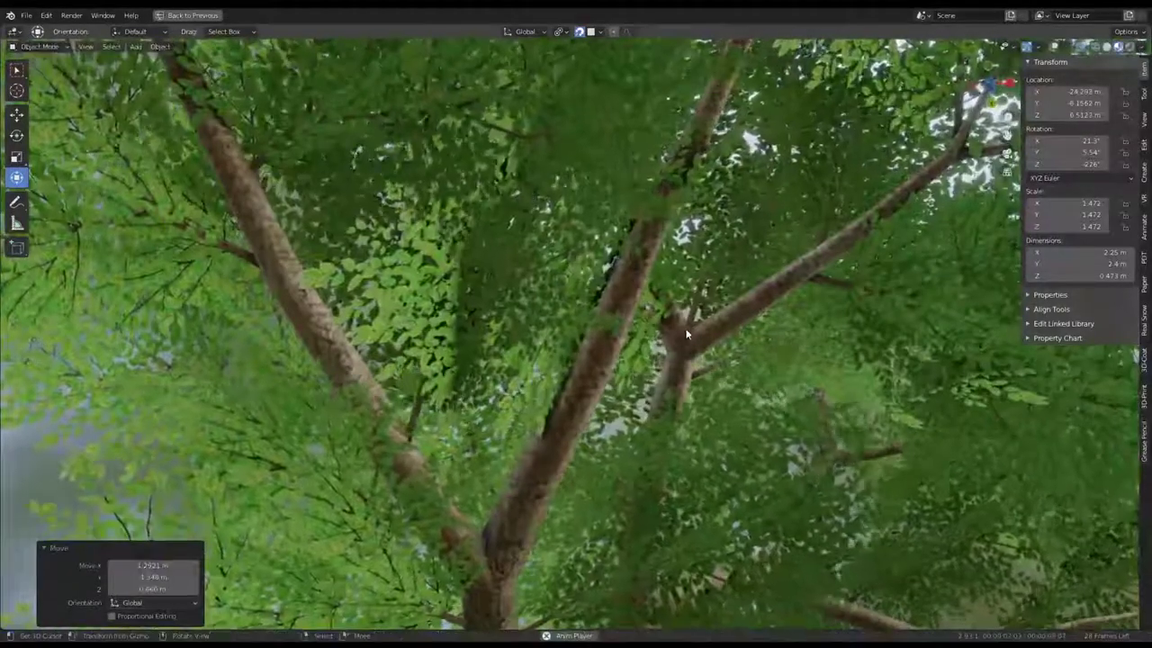
{"action": "key", "text": "r"}
{"action": "left_click", "coordinate": [694, 376]}
{"action": "key", "text": "r"}
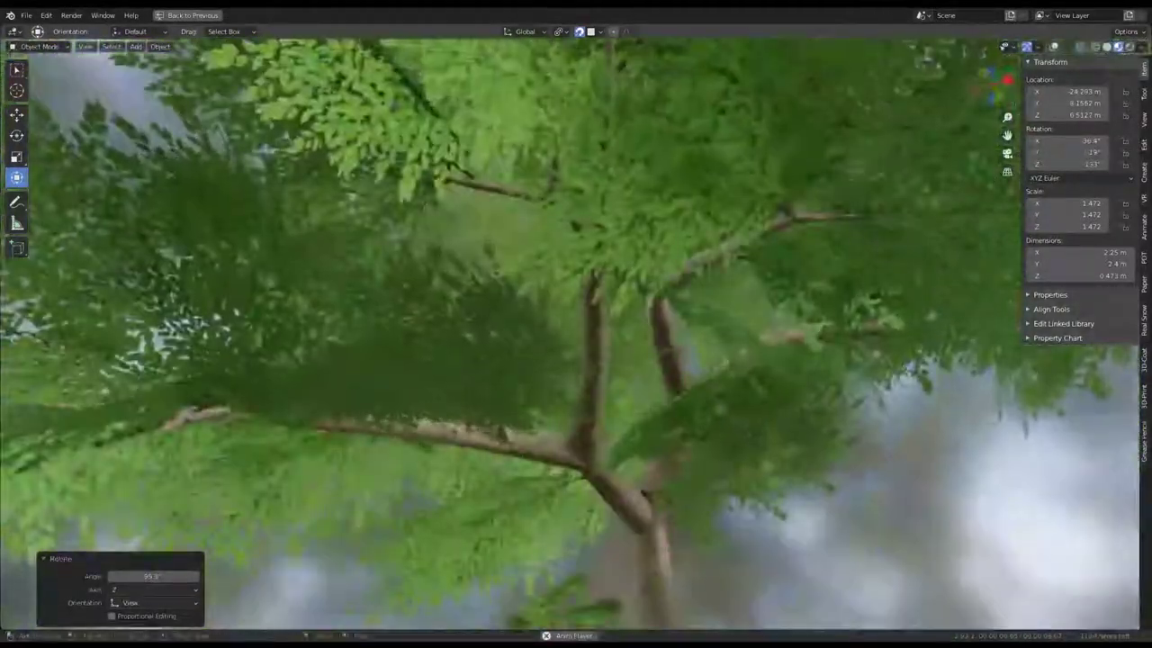
{"action": "left_click", "coordinate": [677, 332]}
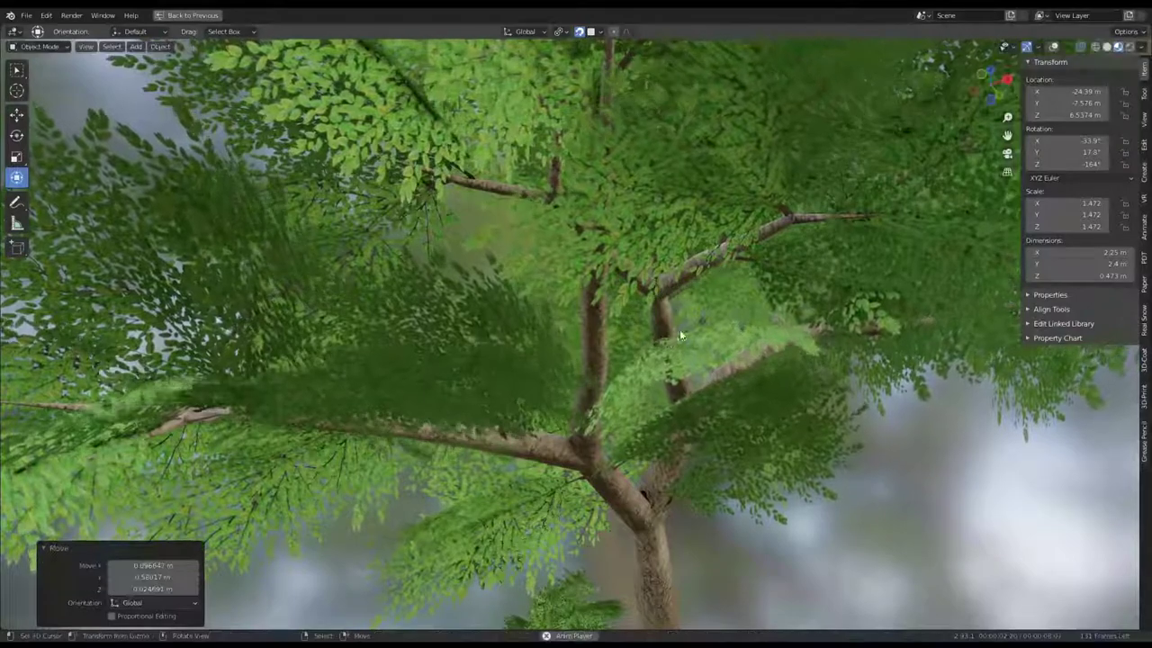
{"action": "key", "text": "g"}
{"action": "left_click", "coordinate": [722, 383]}
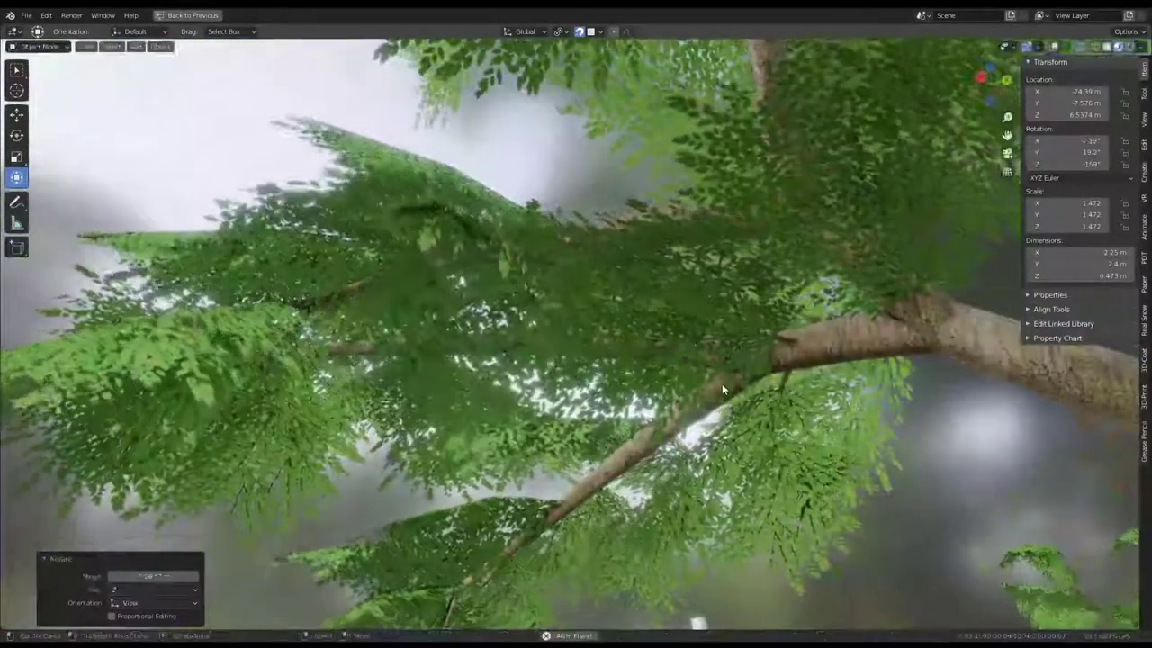
Refine that copy's tilt with rotations of 18.1°, 46.8°, about 30° and 9.27°.
{"action": "key", "text": "r"}
{"action": "left_click", "coordinate": [748, 273]}
{"action": "key", "text": "r"}
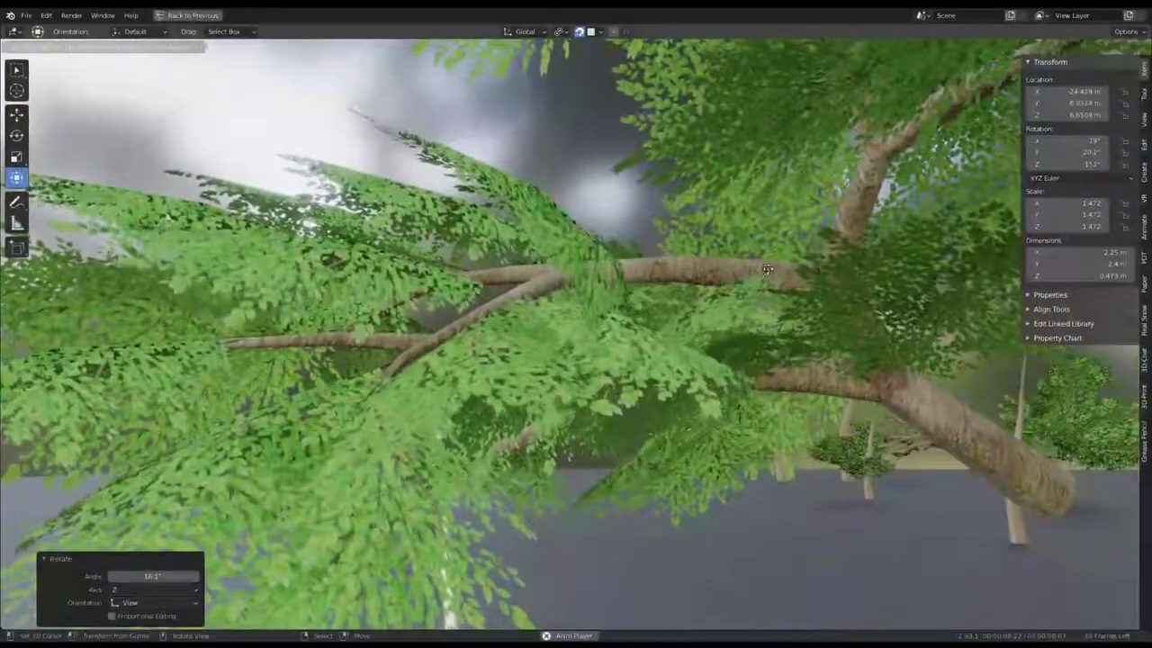
{"action": "left_click", "coordinate": [861, 305]}
{"action": "key", "text": "r"}
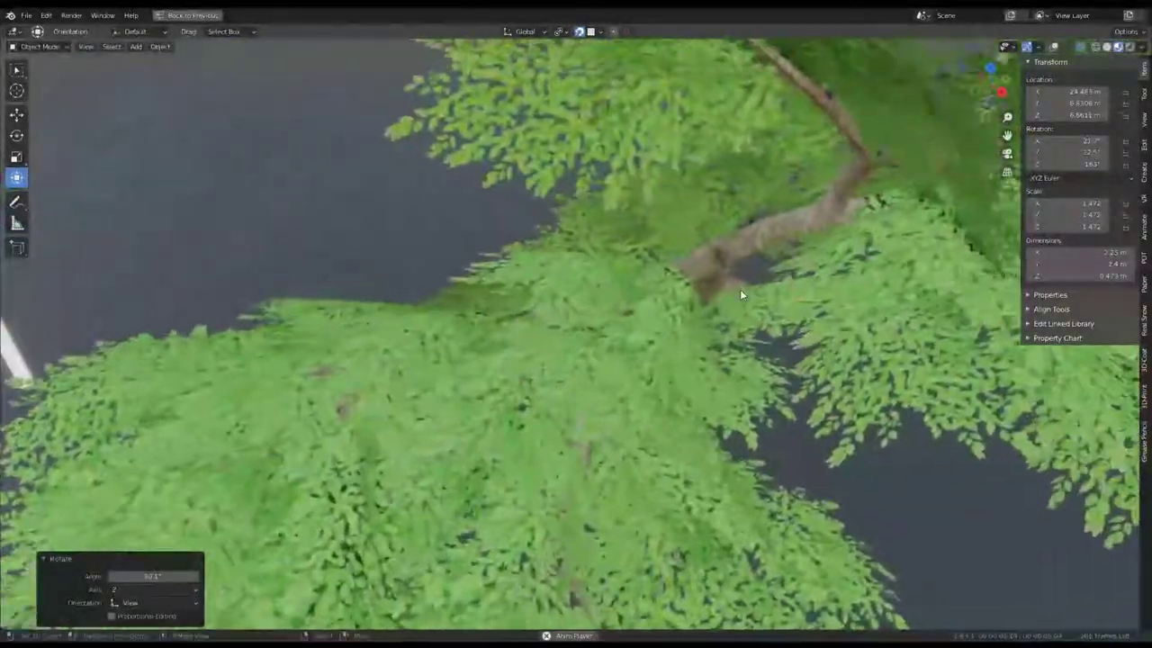
{"action": "left_click", "coordinate": [776, 233]}
{"action": "key", "text": "r"}
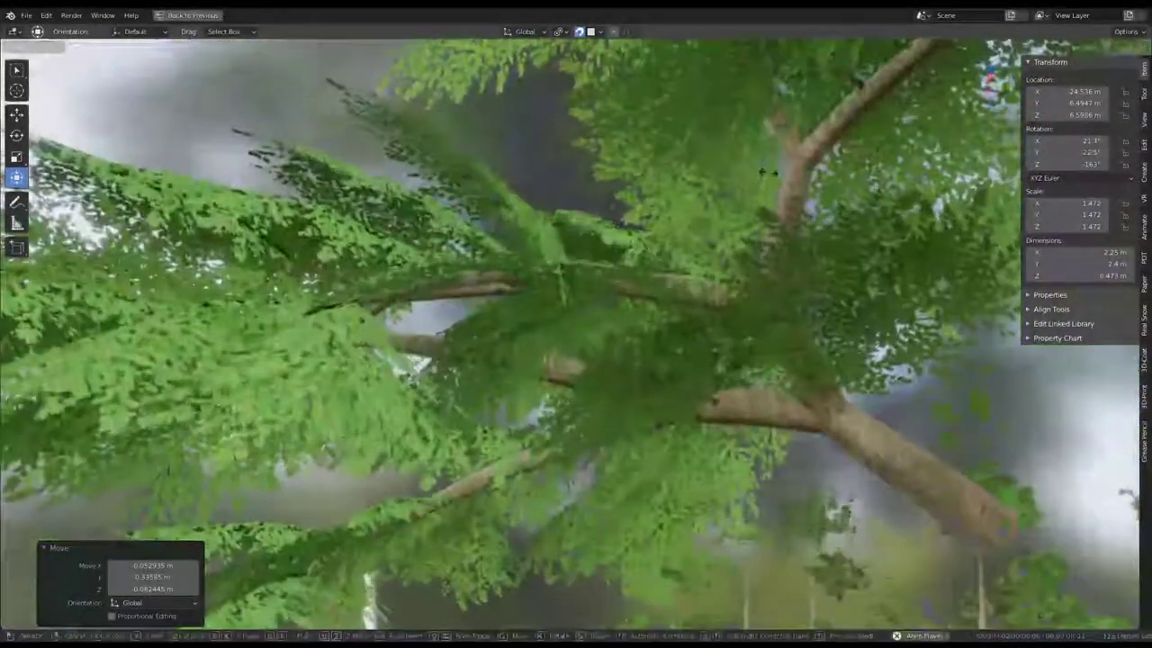
{"action": "left_click", "coordinate": [662, 184]}
{"action": "key", "text": "r"}
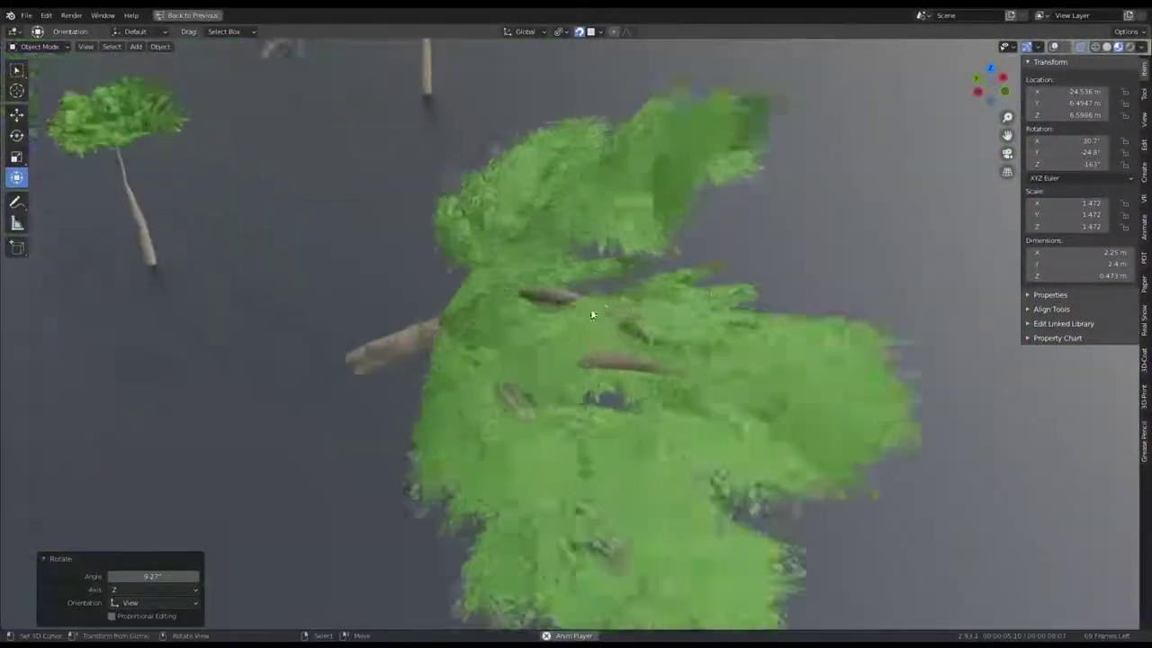
{"action": "left_click", "coordinate": [583, 292]}
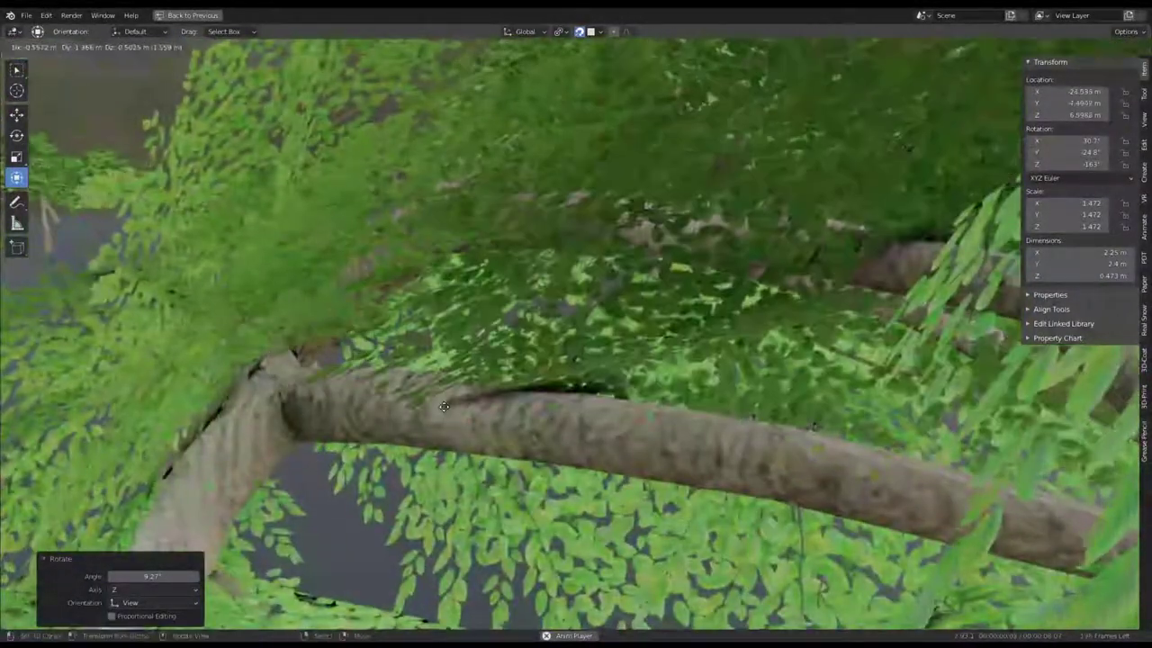
Add another linked branch copy and rotate it by -74.4°, 14.5° and 13.1°.
{"action": "key", "text": "alt+d"}
{"action": "left_click", "coordinate": [532, 314]}
{"action": "key", "text": "r"}
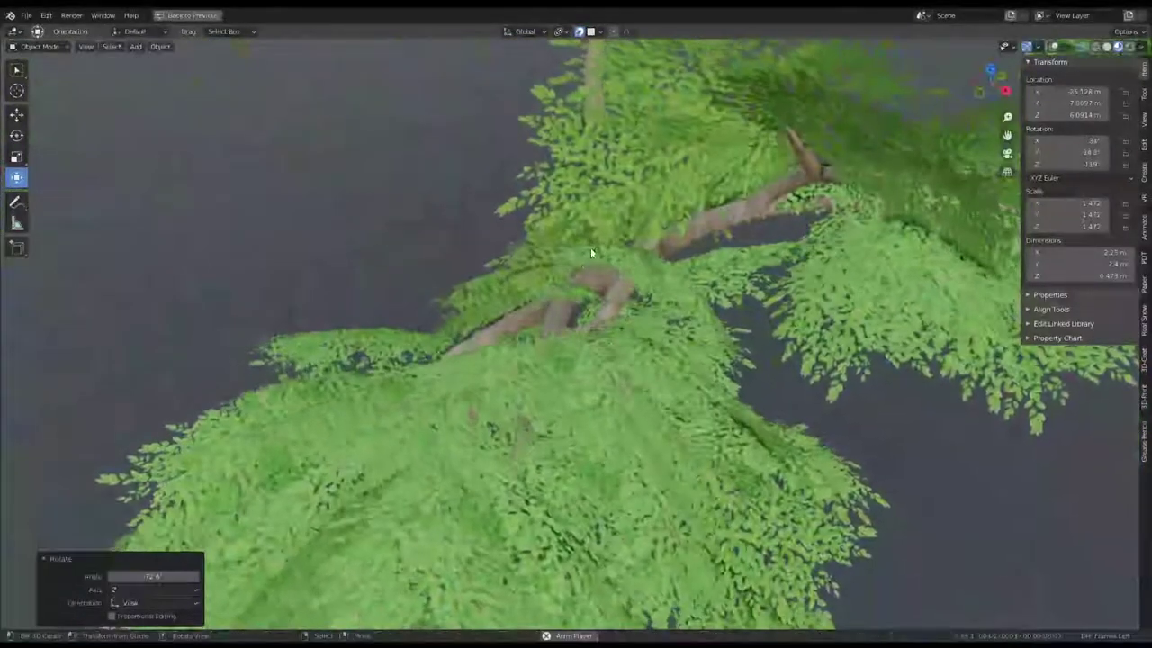
{"action": "left_click", "coordinate": [765, 312]}
{"action": "key", "text": "r"}
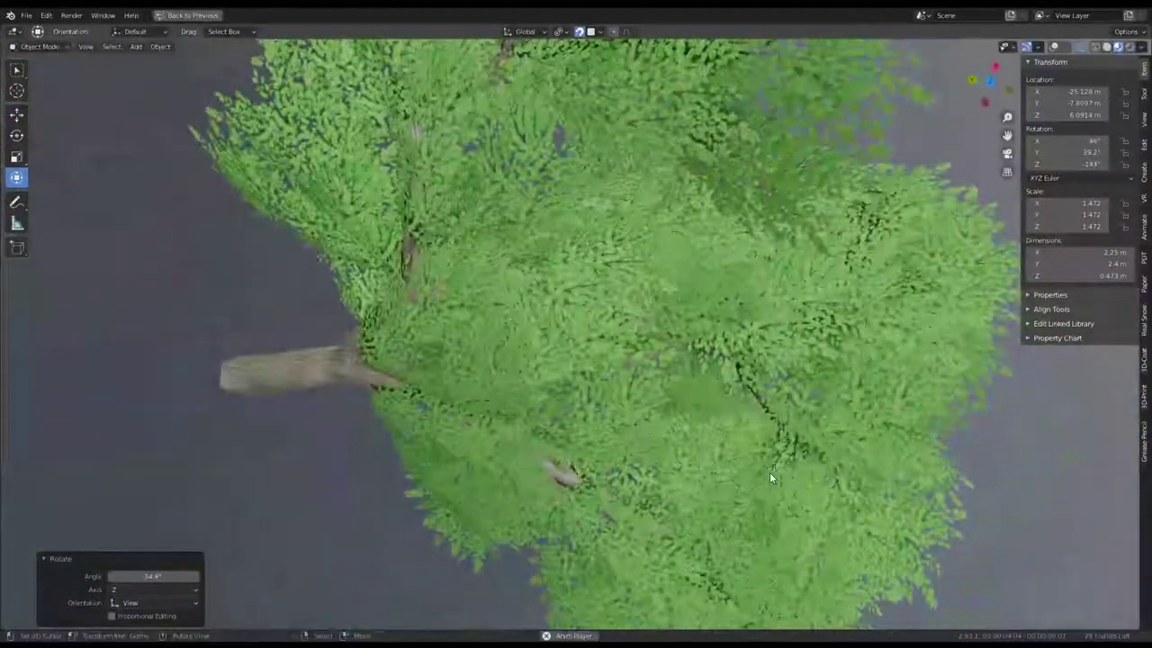
{"action": "left_click", "coordinate": [604, 413]}
{"action": "key", "text": "r"}
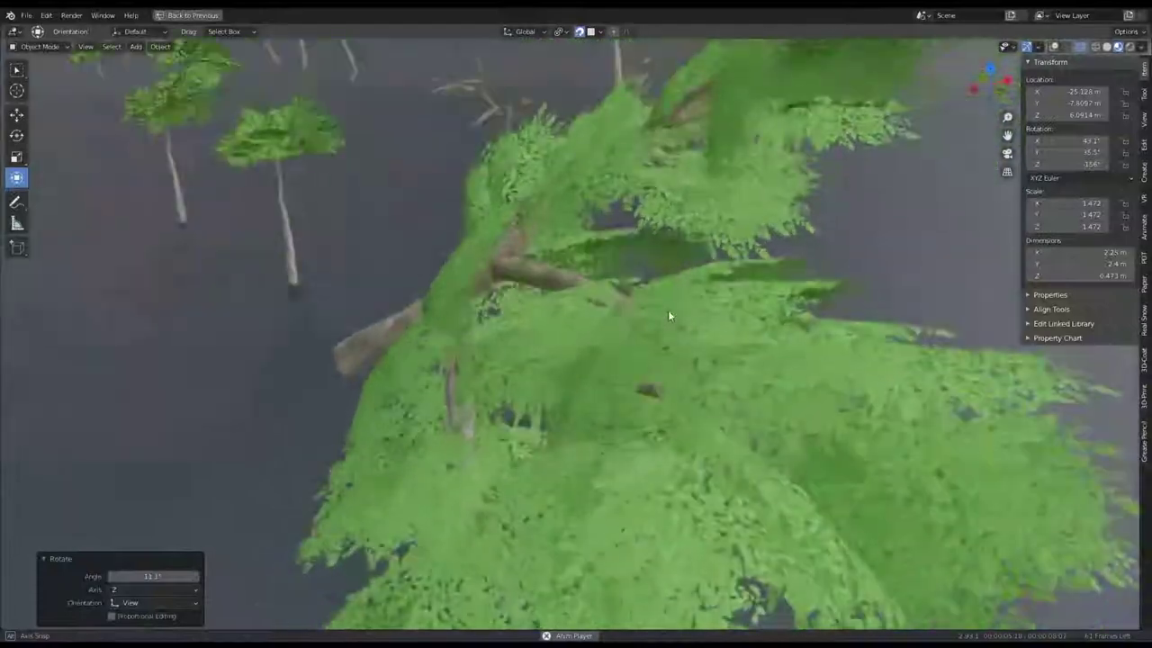
{"action": "left_click", "coordinate": [607, 319]}
Add a third linked branch copy and reposition it with several moves and a rotation.
{"action": "key", "text": "alt+d"}
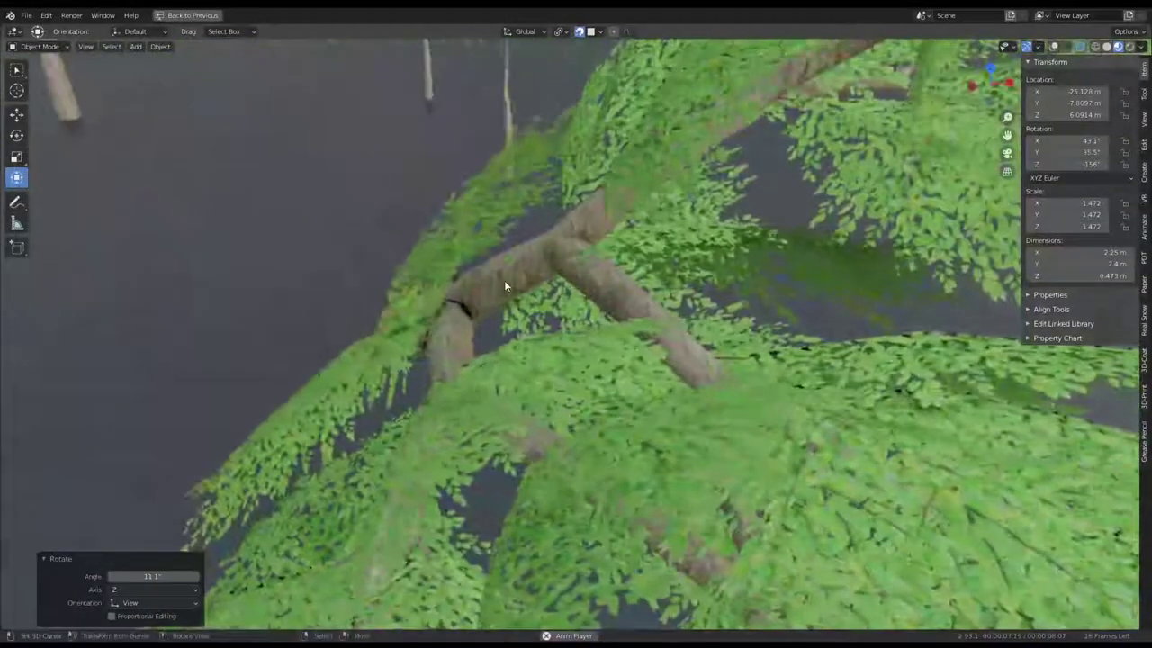
{"action": "left_click", "coordinate": [551, 278]}
{"action": "key", "text": "g"}
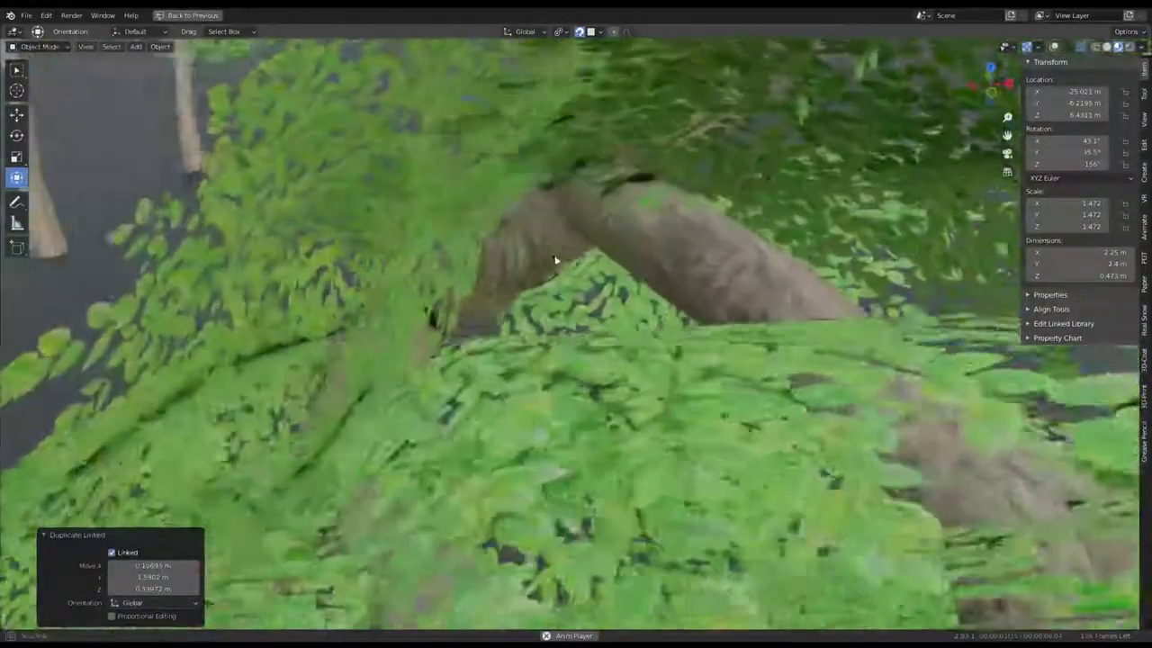
{"action": "left_click", "coordinate": [614, 225]}
{"action": "key", "text": "g"}
{"action": "key", "text": "r"}
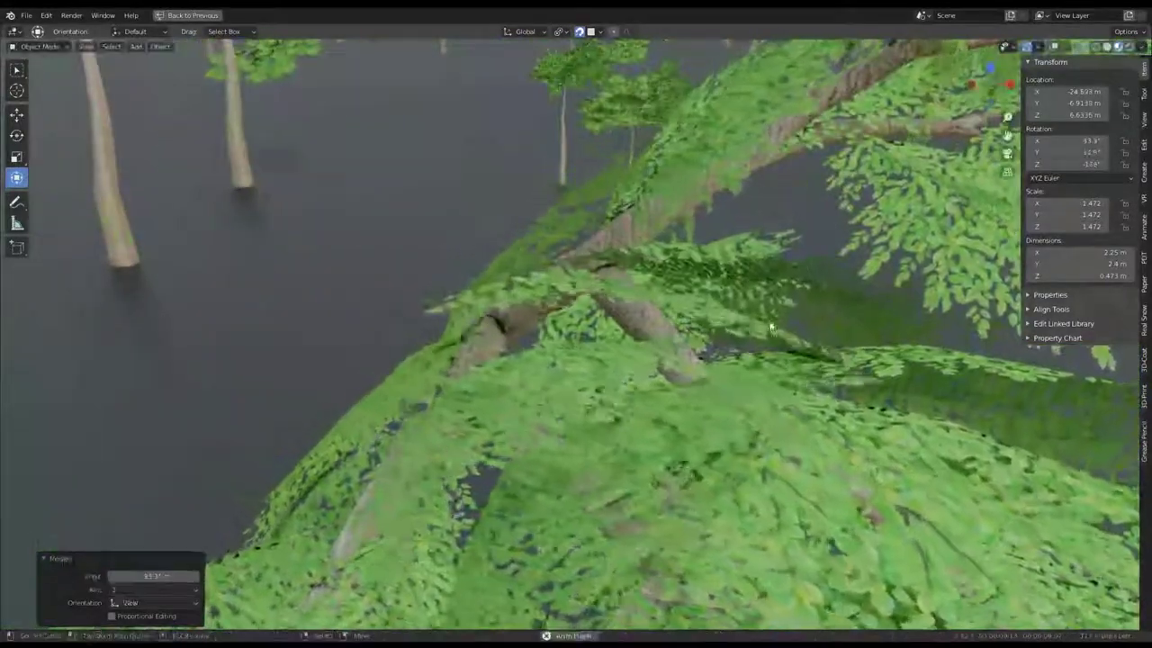
{"action": "left_click", "coordinate": [781, 273]}
{"action": "key", "text": "g"}
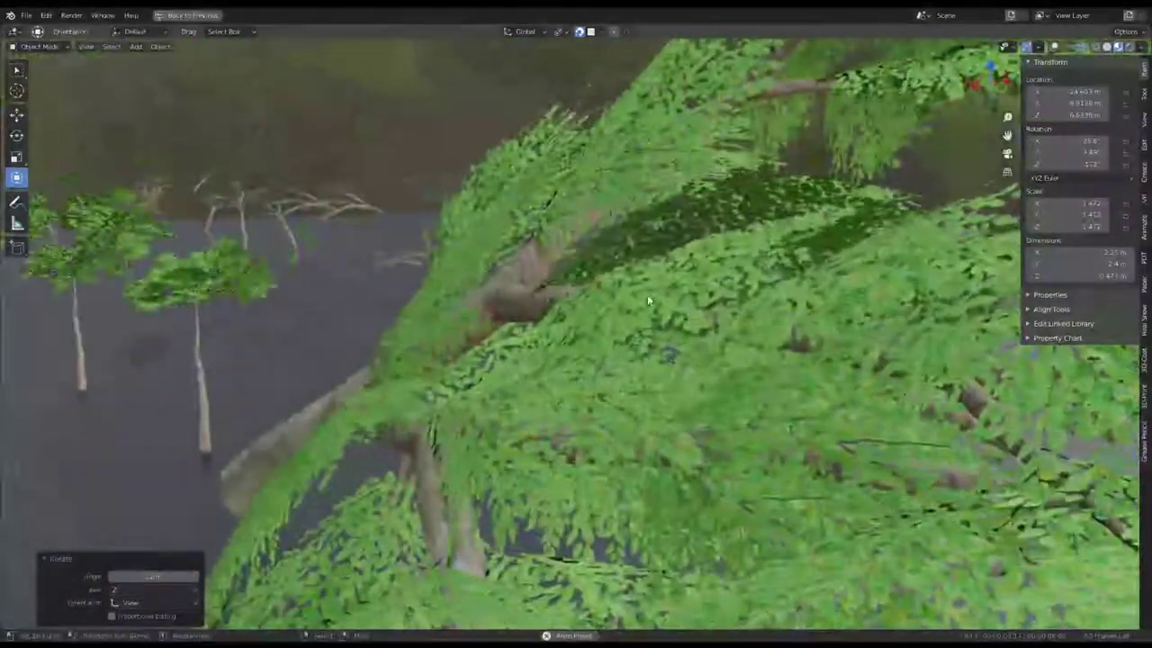
{"action": "left_click", "coordinate": [486, 288]}
{"action": "key", "text": "g"}
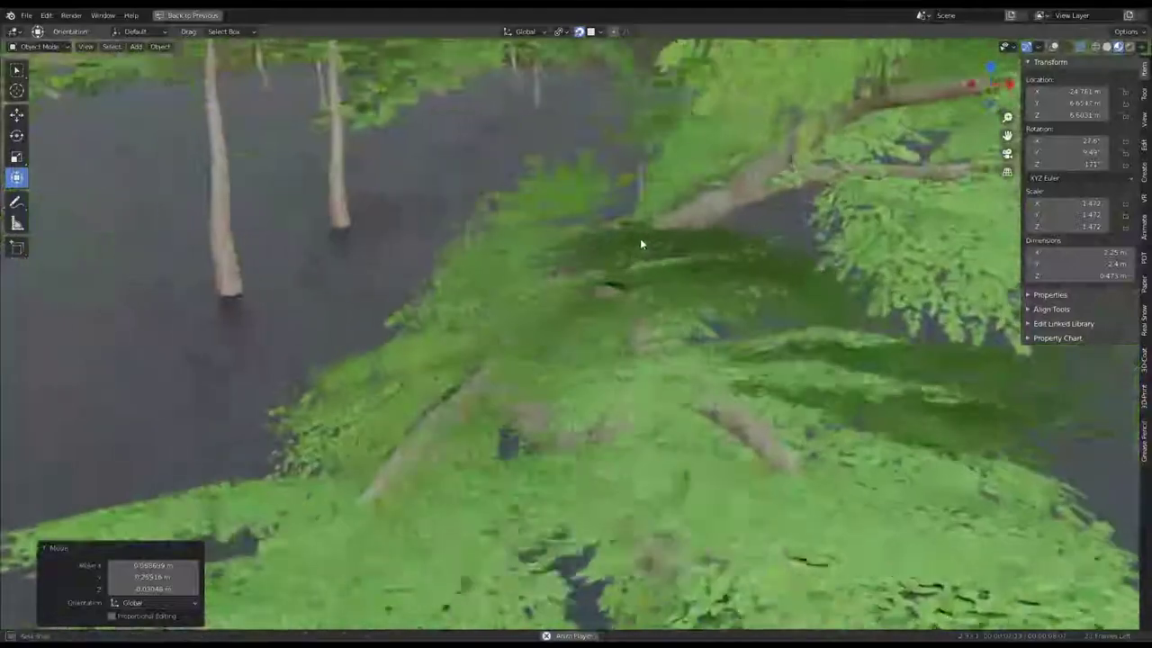
{"action": "left_click", "coordinate": [618, 215]}
{"action": "key", "text": "g"}
{"action": "left_click", "coordinate": [598, 220]}
Add another linked copy and tilt it to about 28.6°, 9.78°, 145°.
{"action": "key", "text": "alt+d"}
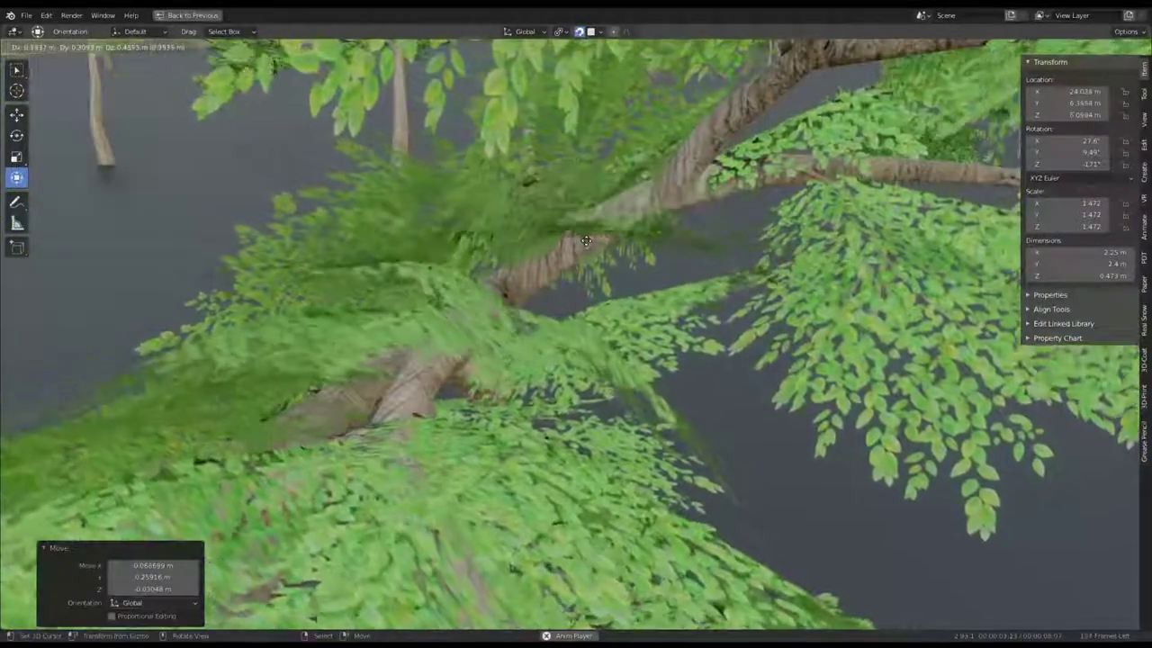
{"action": "left_click", "coordinate": [717, 210]}
{"action": "key", "text": "r"}
{"action": "left_click", "coordinate": [720, 352]}
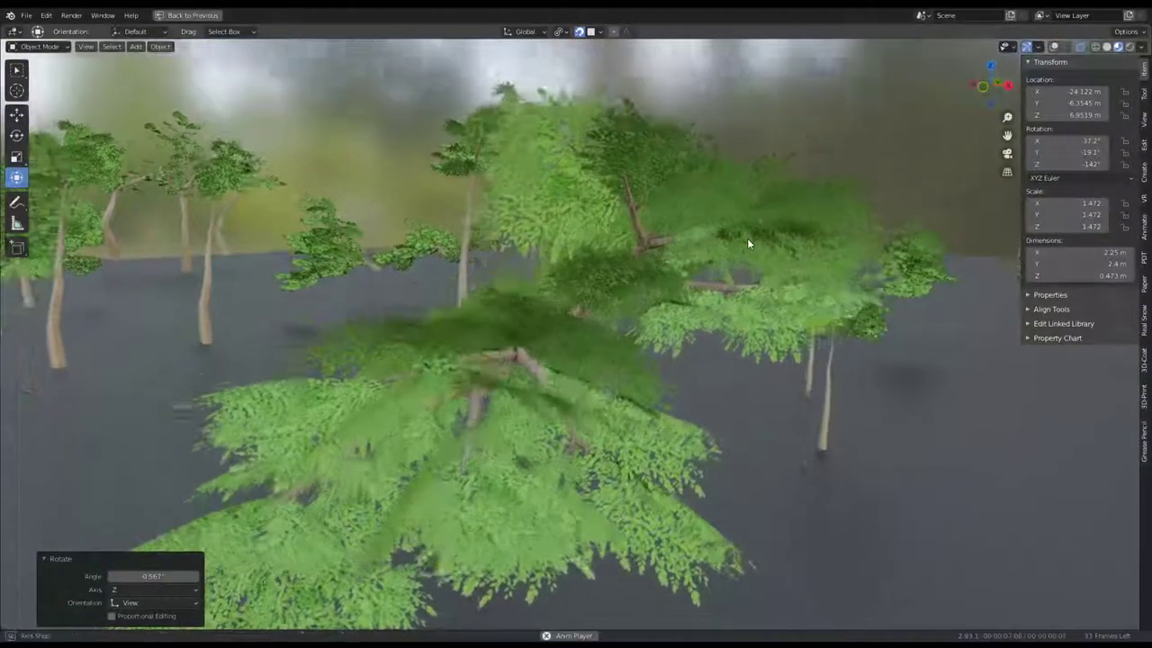
{"action": "middle_click_drag", "start_coordinate": [796, 265], "coordinate": [658, 317]}
{"action": "key", "text": "r"}
{"action": "left_click", "coordinate": [652, 301]}
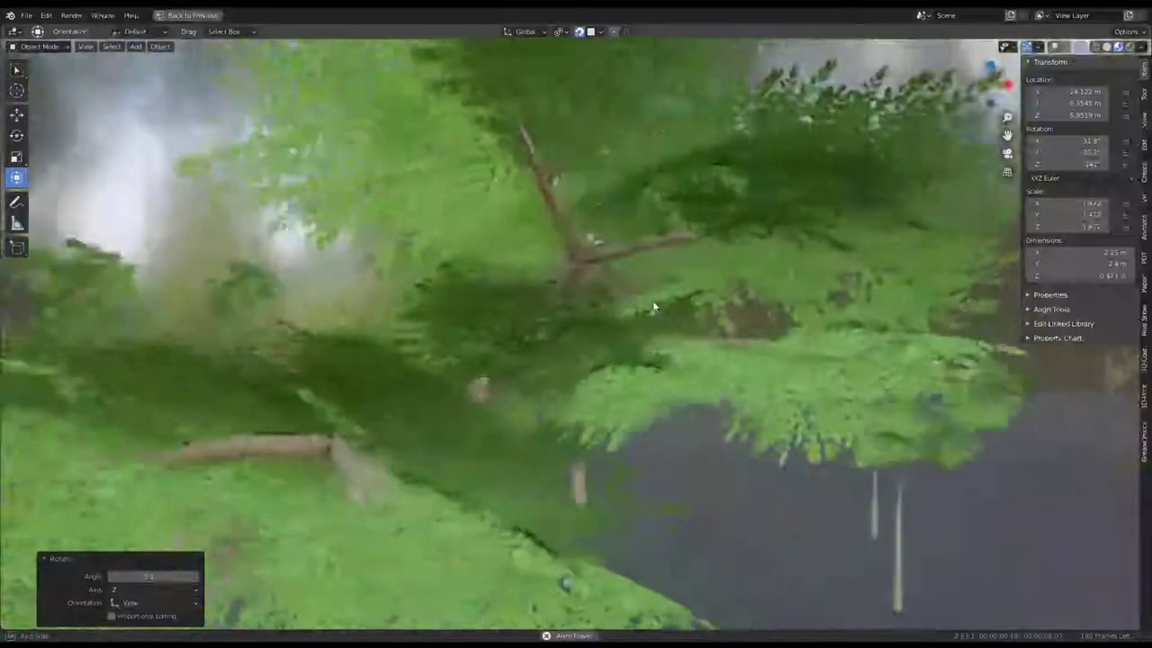
{"action": "key", "text": "r"}
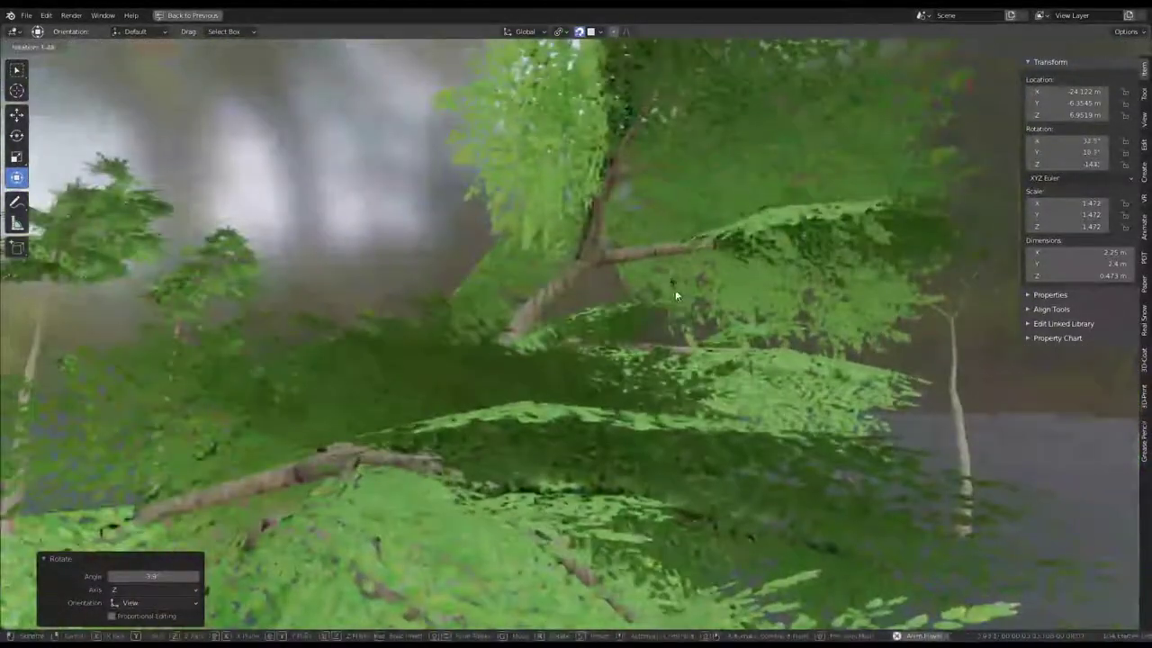
{"action": "left_click", "coordinate": [658, 308]}
{"action": "key", "text": "r"}
{"action": "left_click", "coordinate": [661, 326]}
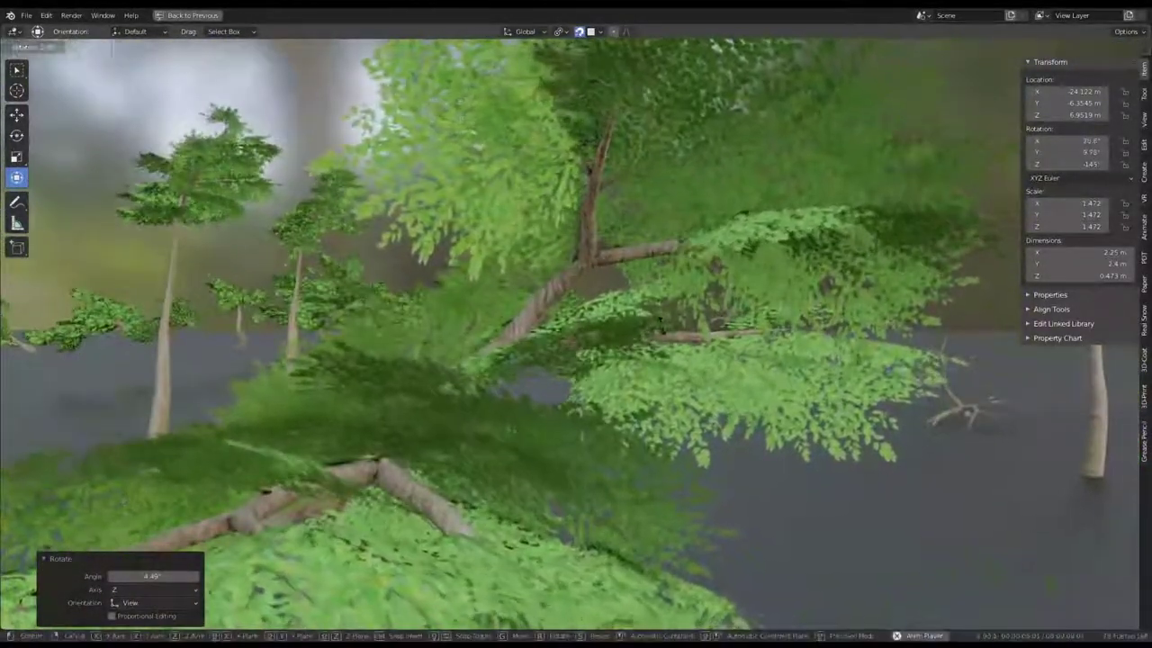
Set the Ambient Occlusion Factor to 1 in the full-screen Render Properties.
{"action": "key", "text": "ctrl+space"}
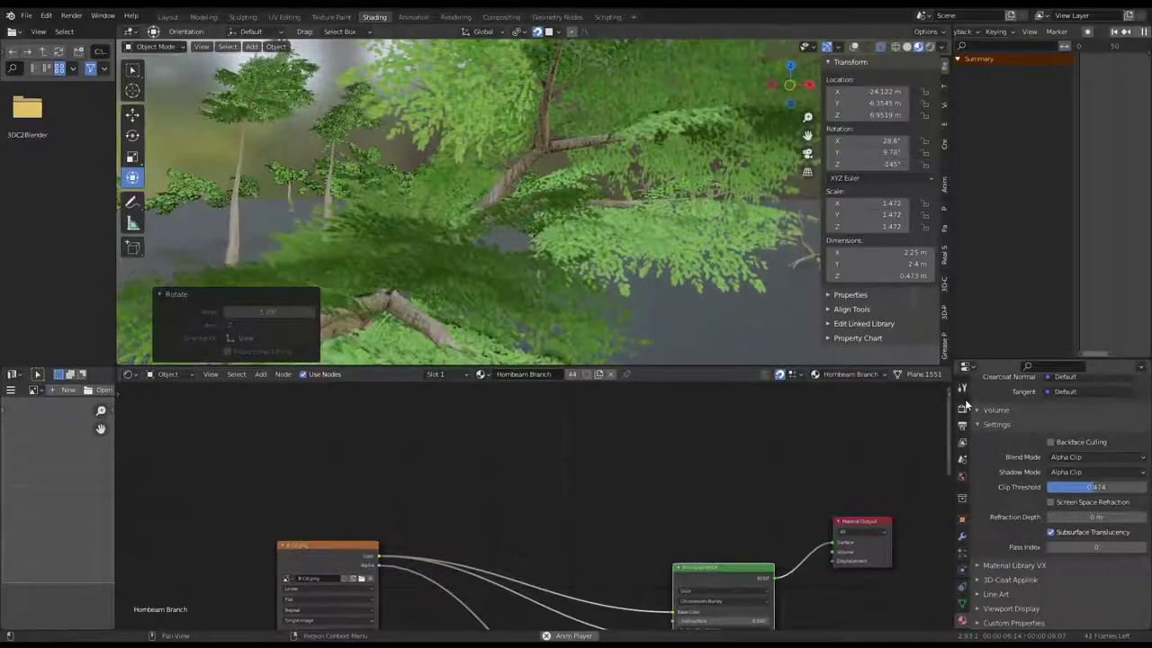
{"action": "left_click", "coordinate": [962, 410]}
{"action": "key", "text": "ctrl+space"}
{"action": "scroll", "coordinate": [309, 196], "scroll_direction": "up", "scroll_amount": 5}
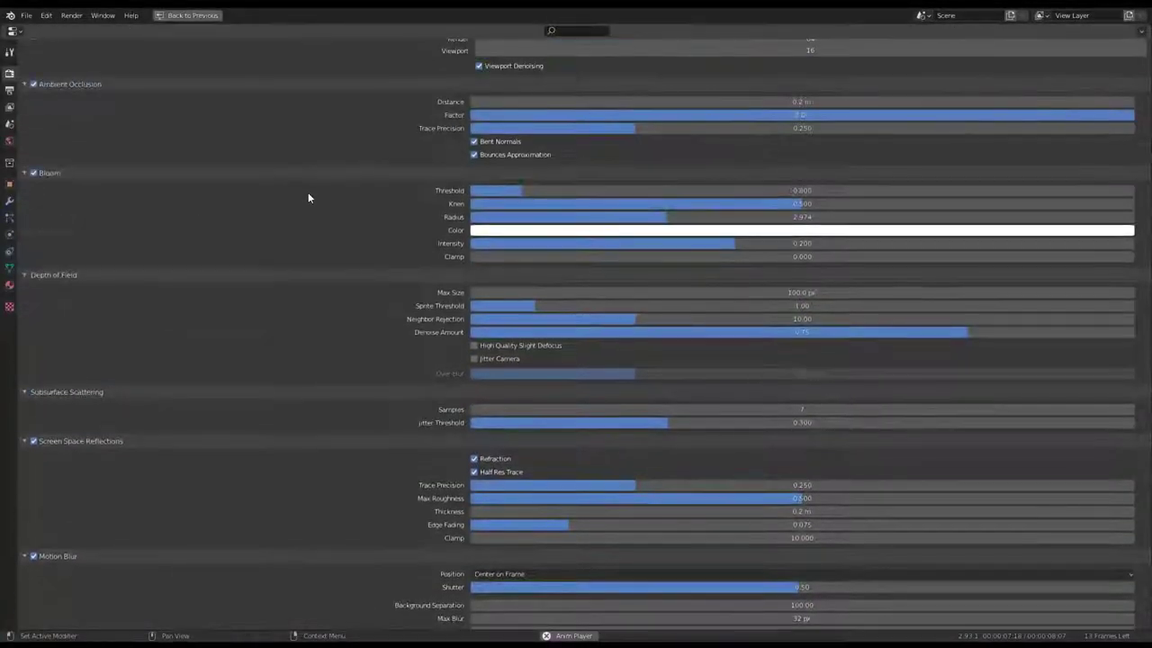
{"action": "scroll", "coordinate": [159, 211], "scroll_direction": "up", "scroll_amount": 2}
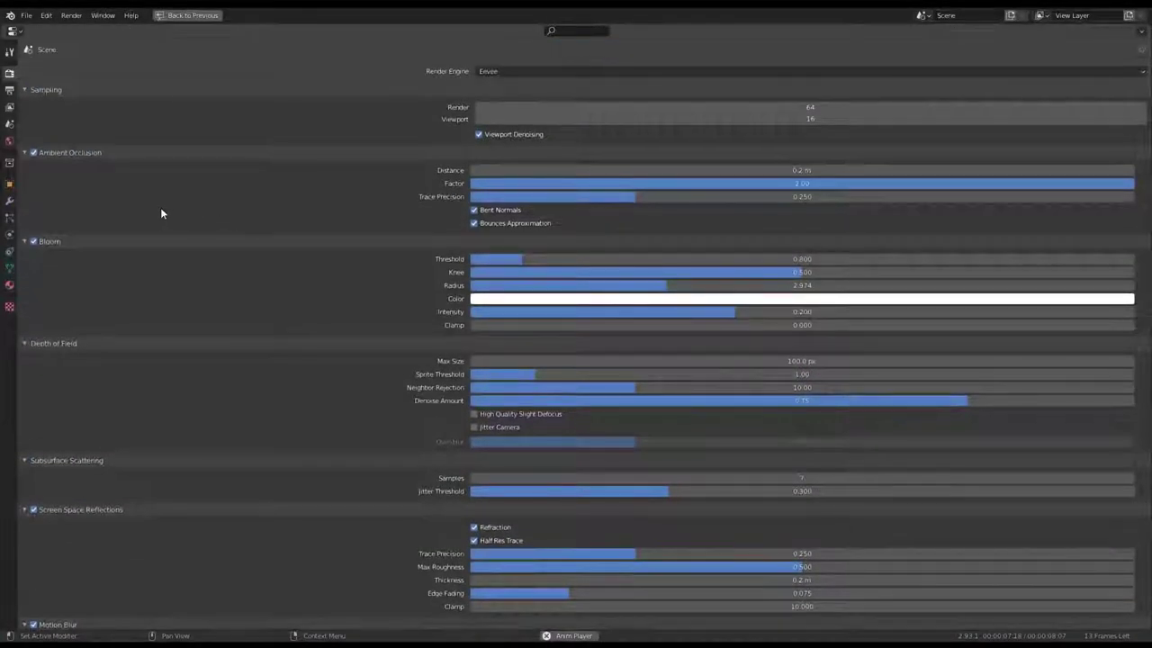
{"action": "left_click", "coordinate": [800, 187]}
{"action": "type", "text": "1"}
{"action": "key", "text": "Return"}
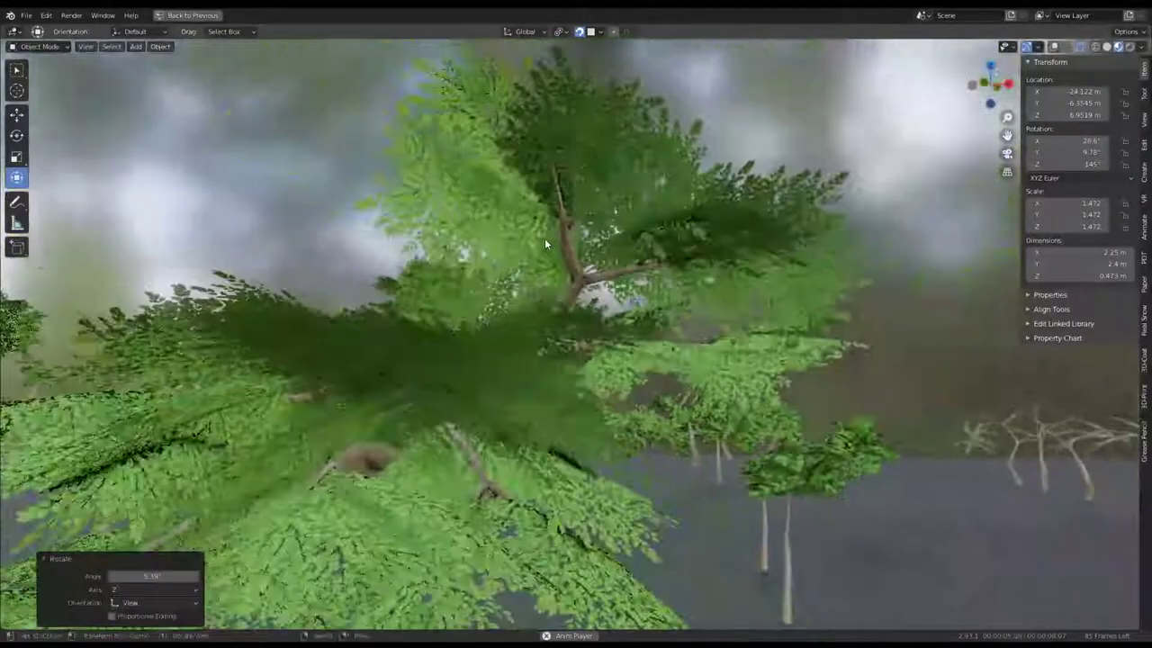
Rotate the current branch cluster, then add a linked copy and tilt it twice.
{"action": "key", "text": "r"}
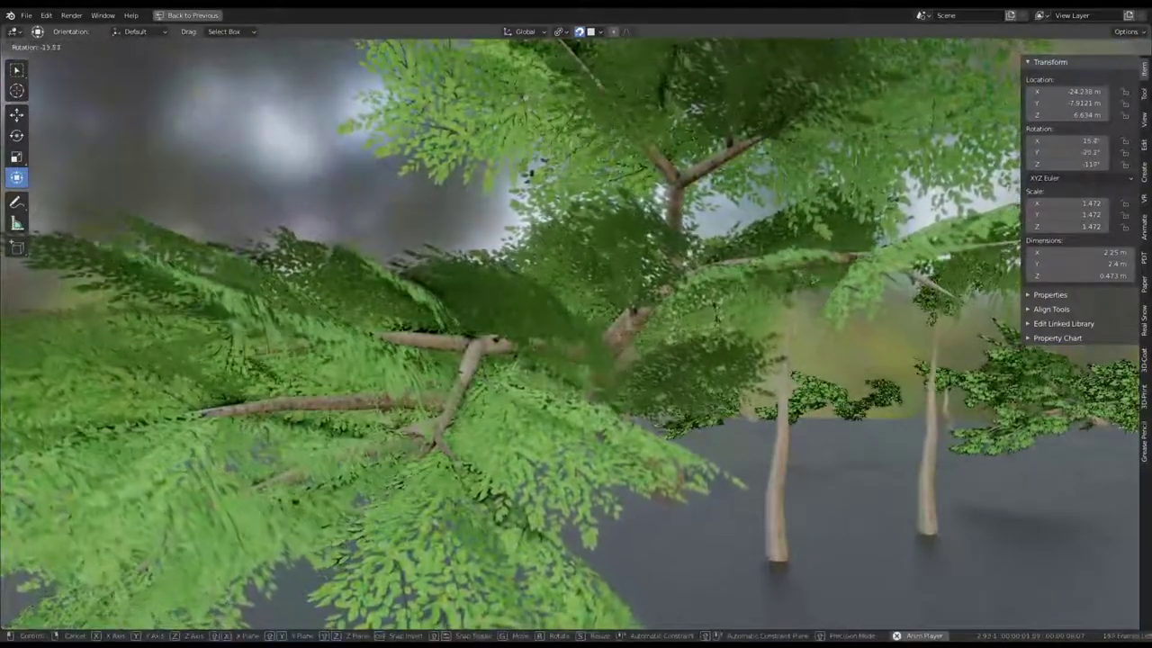
{"action": "left_click", "coordinate": [606, 325]}
{"action": "mouse_move", "coordinate": [605, 324]}
{"action": "middle_mouse_down"}
{"action": "mouse_move", "coordinate": [446, 272]}
{"action": "mouse_move", "coordinate": [608, 356]}
{"action": "middle_mouse_up"}
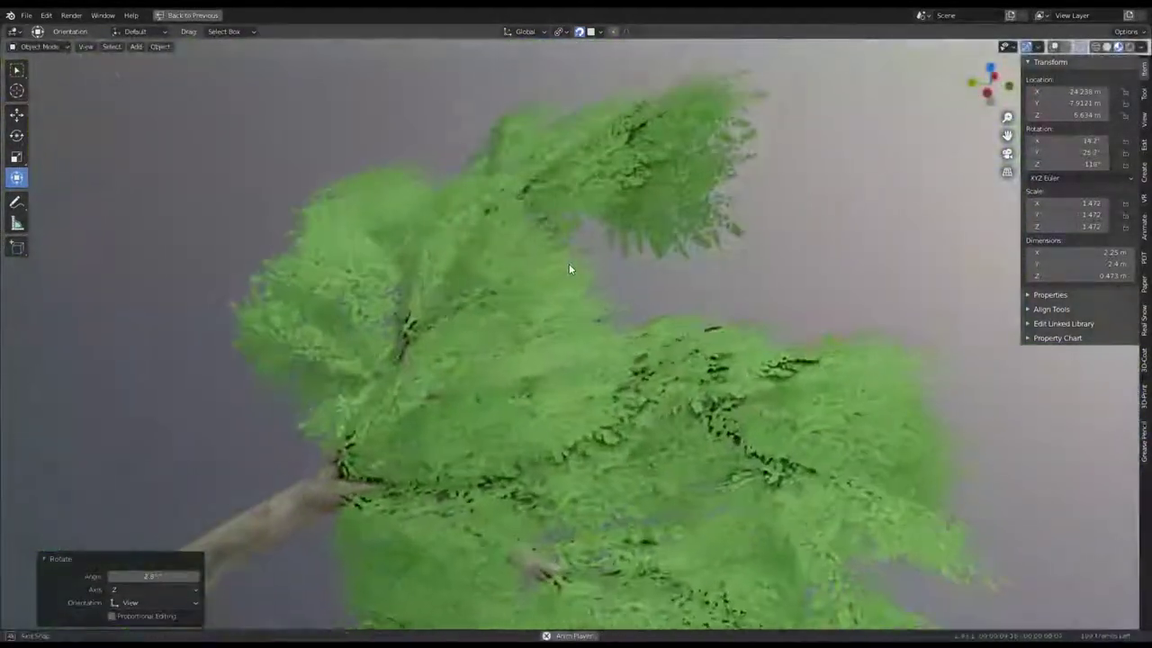
{"action": "key", "text": "alt+d"}
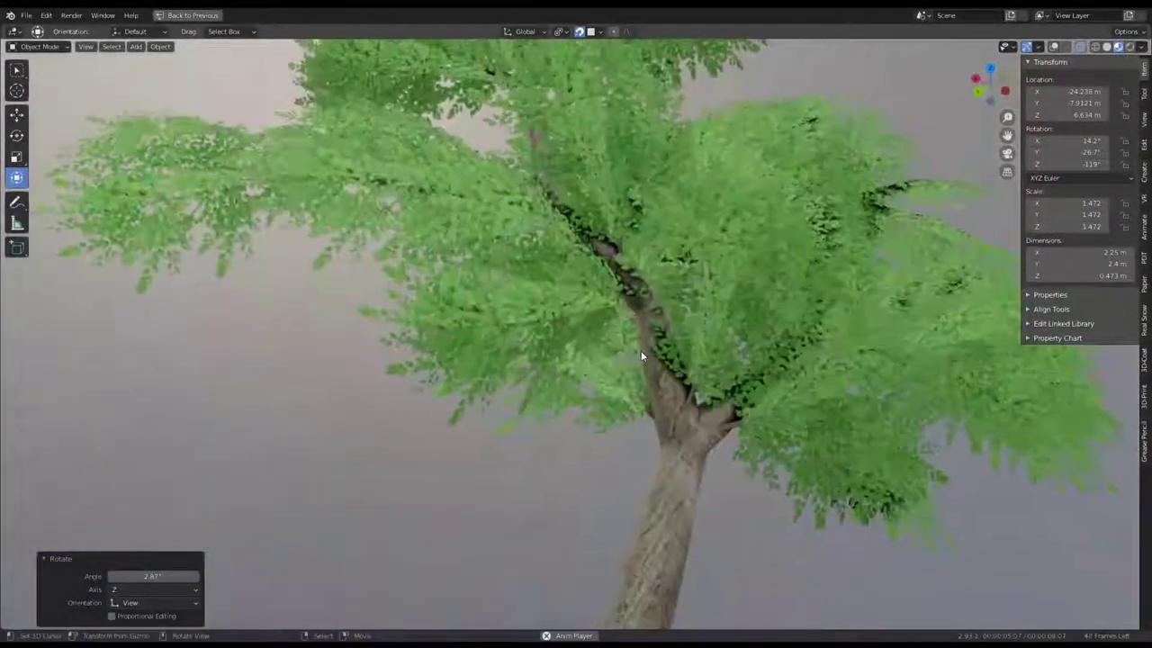
{"action": "left_click", "coordinate": [780, 393]}
{"action": "key", "text": "r"}
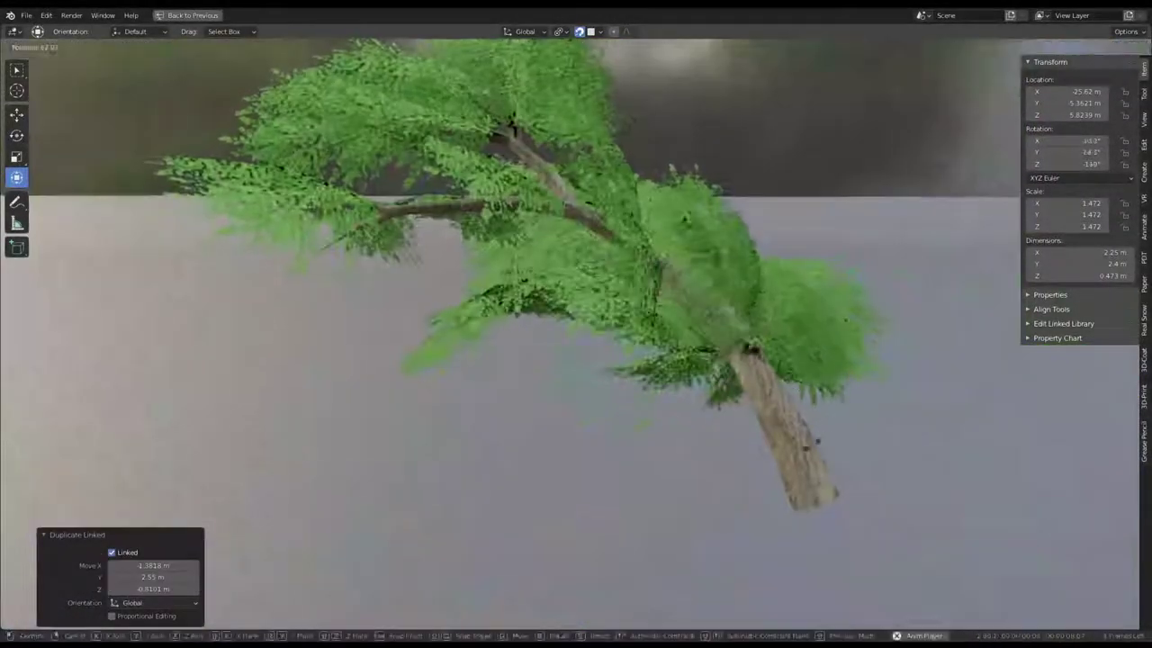
{"action": "left_click", "coordinate": [792, 369]}
{"action": "mouse_move", "coordinate": [797, 354]}
{"action": "middle_mouse_down"}
{"action": "mouse_move", "coordinate": [743, 251]}
{"action": "mouse_move", "coordinate": [750, 366]}
{"action": "mouse_move", "coordinate": [809, 349]}
{"action": "mouse_move", "coordinate": [644, 312]}
{"action": "mouse_move", "coordinate": [642, 290]}
{"action": "middle_mouse_up"}
{"action": "key", "text": "r"}
{"action": "left_click", "coordinate": [752, 271]}
{"action": "scroll", "coordinate": [720, 358], "scroll_direction": "up", "scroll_amount": 3}
{"action": "scroll", "coordinate": [720, 358], "scroll_direction": "down", "scroll_amount": 2}
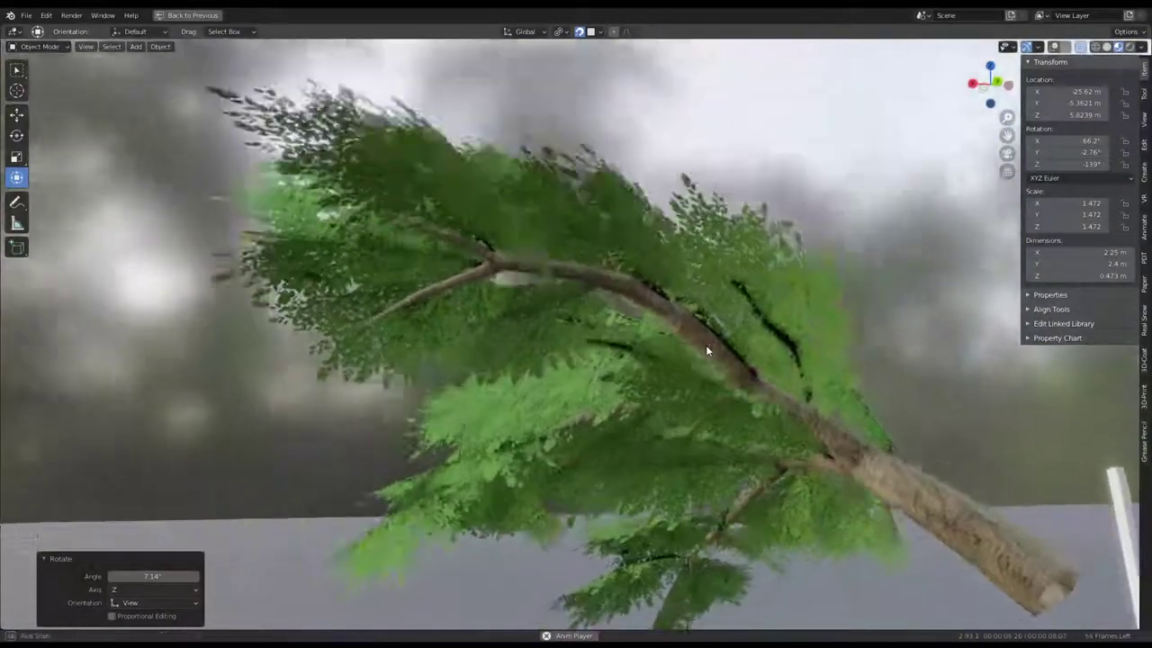
Add another linked branch copy near the crown and give it an initial rotation.
{"action": "key", "text": "alt+d"}
{"action": "left_click", "coordinate": [719, 340]}
{"action": "mouse_move", "coordinate": [720, 345]}
{"action": "middle_mouse_down"}
{"action": "mouse_move", "coordinate": [748, 327]}
{"action": "mouse_move", "coordinate": [785, 351]}
{"action": "middle_mouse_up"}
{"action": "key", "text": "r"}
{"action": "left_click", "coordinate": [611, 236]}
{"action": "mouse_move", "coordinate": [611, 235]}
{"action": "middle_mouse_down"}
{"action": "mouse_move", "coordinate": [674, 267]}
{"action": "mouse_move", "coordinate": [810, 270]}
{"action": "middle_mouse_up"}
{"action": "scroll", "coordinate": [846, 275], "scroll_direction": "up", "scroll_amount": 2}
Tilt that copy to about 4.98°, 5.57°, -151° and slide it along the trunk.
{"action": "key", "text": "r"}
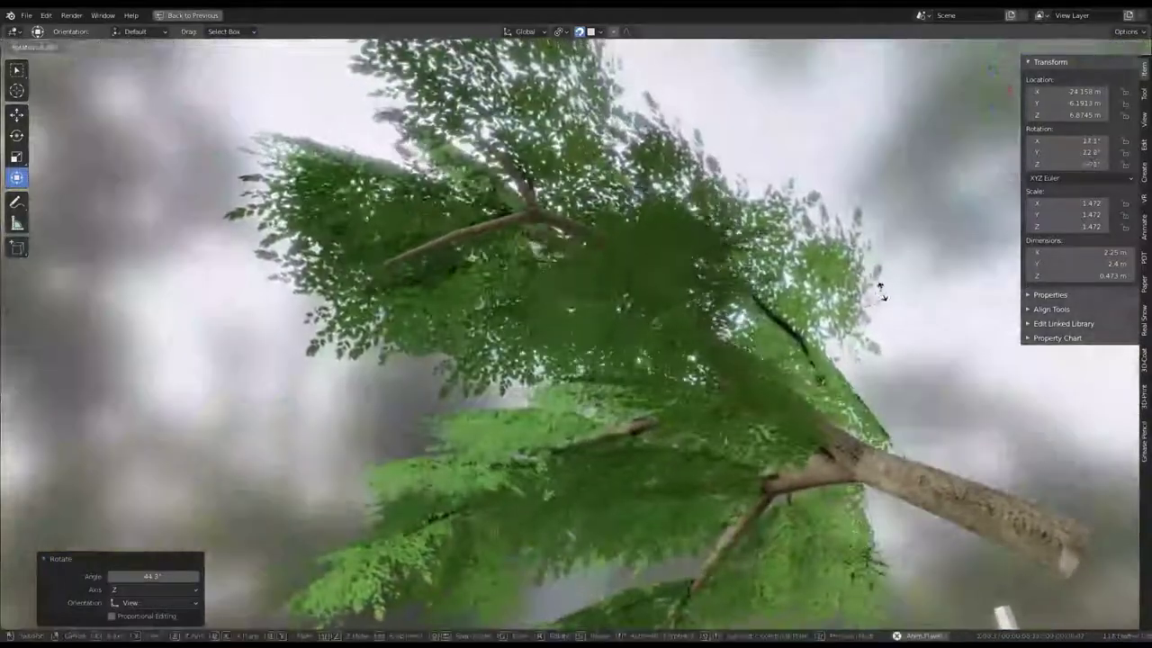
{"action": "left_click", "coordinate": [801, 329]}
{"action": "middle_click_drag", "start_coordinate": [801, 328], "coordinate": [759, 382]}
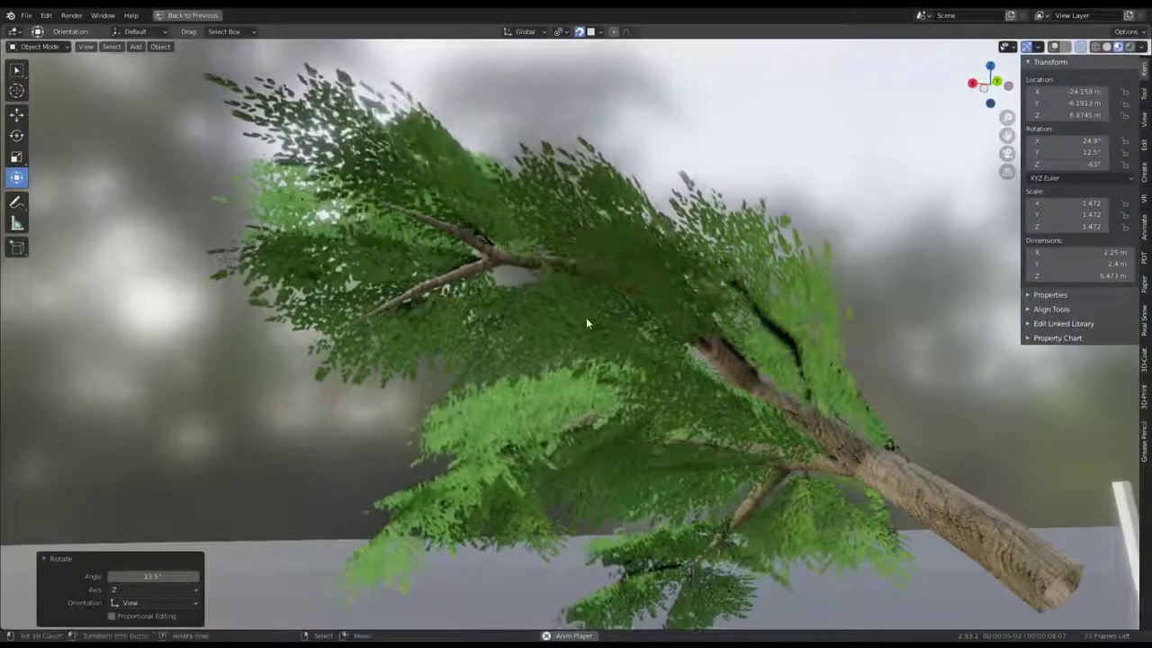
{"action": "mouse_move", "coordinate": [586, 317]}
{"action": "middle_mouse_down"}
{"action": "mouse_move", "coordinate": [622, 291]}
{"action": "mouse_move", "coordinate": [637, 220]}
{"action": "mouse_move", "coordinate": [630, 297]}
{"action": "mouse_move", "coordinate": [594, 360]}
{"action": "mouse_move", "coordinate": [621, 316]}
{"action": "mouse_move", "coordinate": [691, 316]}
{"action": "mouse_move", "coordinate": [659, 305]}
{"action": "mouse_move", "coordinate": [637, 330]}
{"action": "mouse_move", "coordinate": [561, 288]}
{"action": "middle_mouse_up"}
{"action": "key", "text": "r"}
{"action": "left_click", "coordinate": [549, 387]}
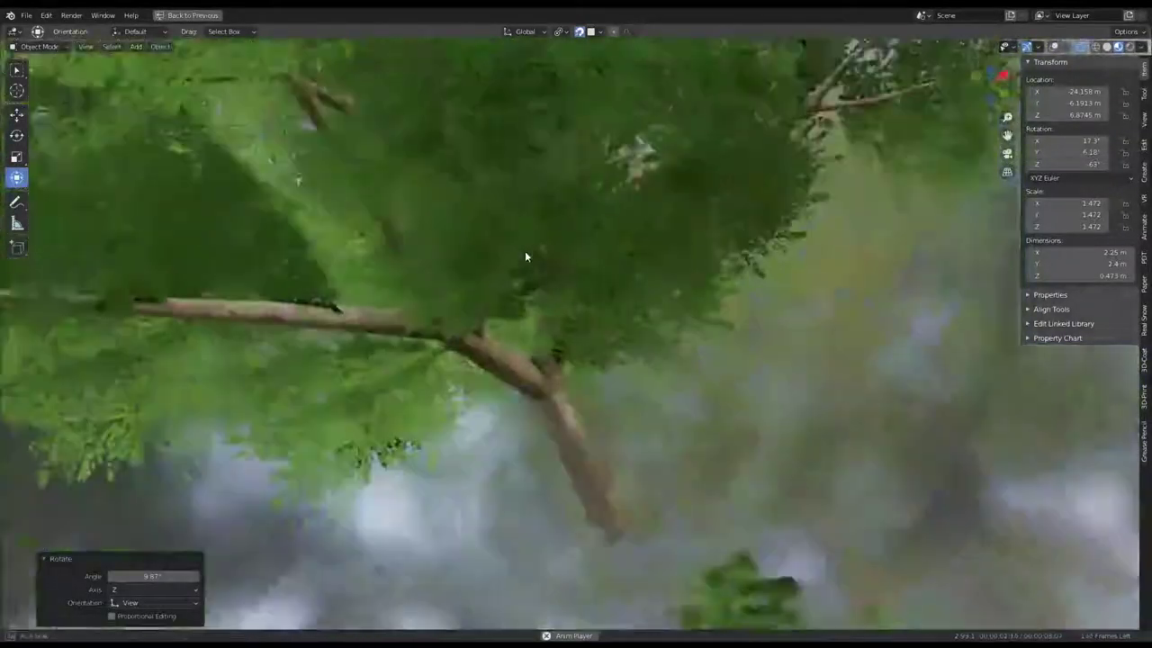
{"action": "key", "text": "g"}
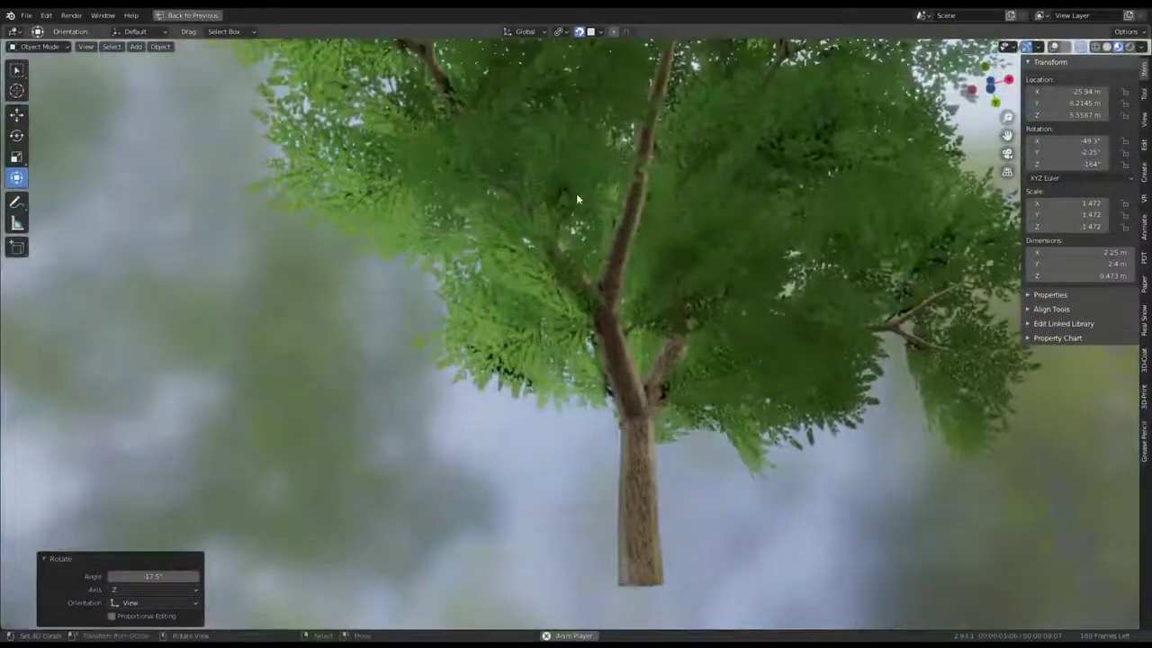
{"action": "left_click", "coordinate": [682, 348]}
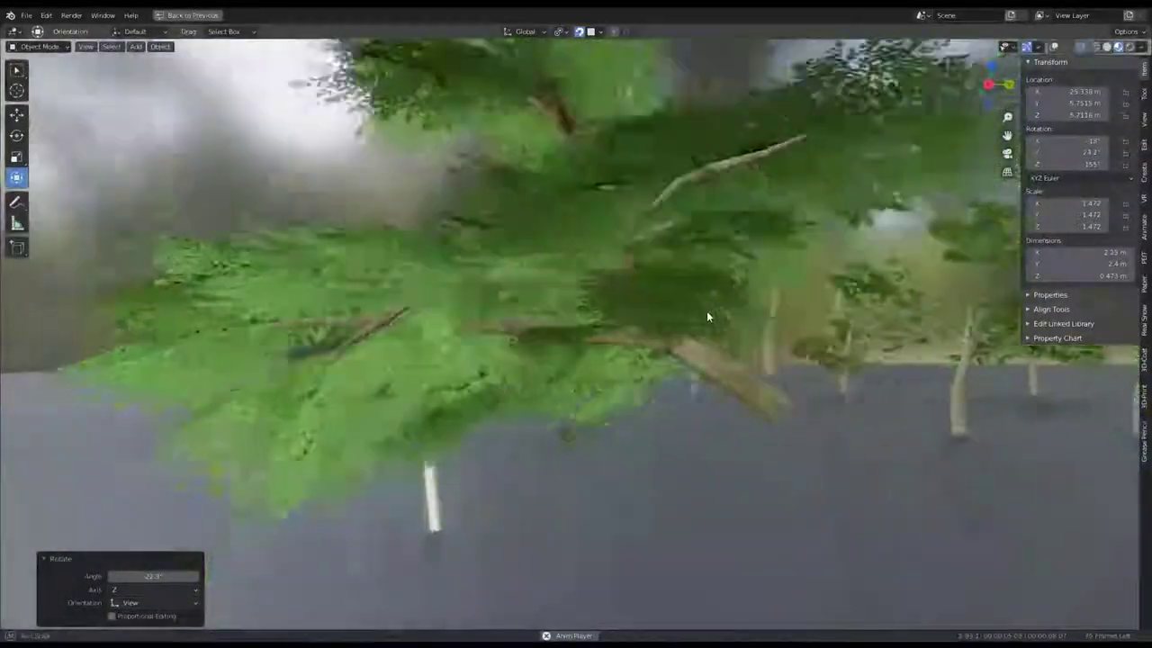
Rotate the branch cluster to about 2.73°, 16.1°, 160°.
{"action": "key", "text": "r"}
{"action": "left_click", "coordinate": [674, 292]}
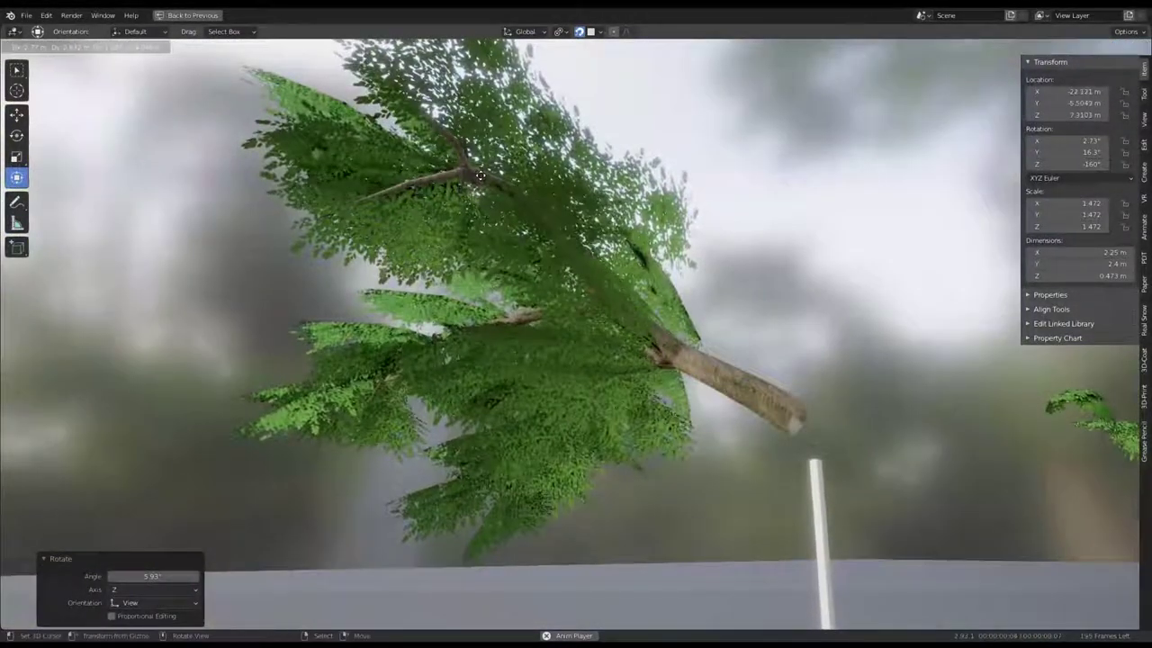
Place the new linked branch copy in the canopy and tilt it with several rotations.
{"action": "left_click", "coordinate": [480, 175]}
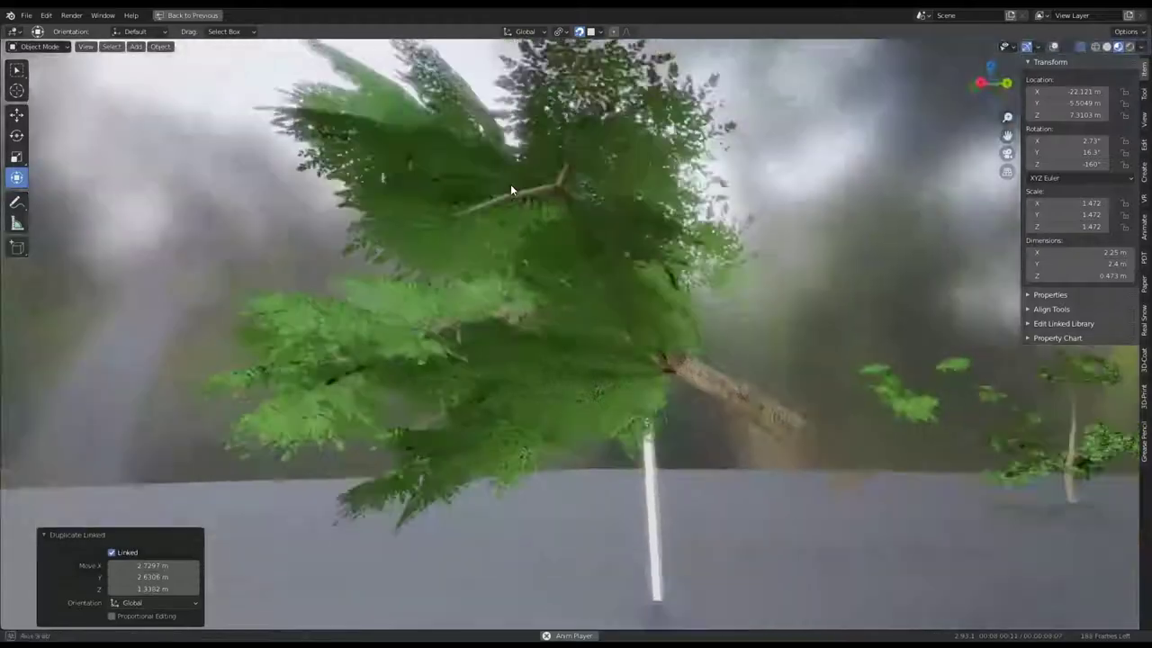
{"action": "middle_click_drag", "start_coordinate": [510, 183], "coordinate": [461, 214]}
{"action": "left_click", "coordinate": [528, 176]}
{"action": "middle_click_drag", "start_coordinate": [528, 177], "coordinate": [608, 229]}
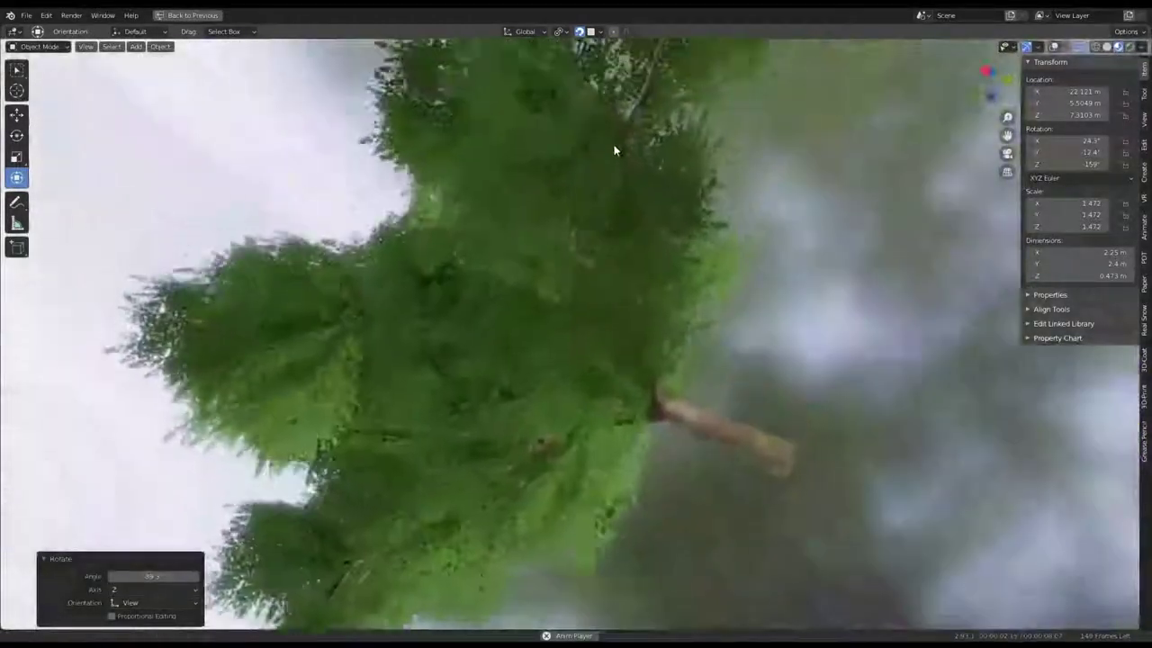
{"action": "key", "text": "r"}
{"action": "left_click", "coordinate": [631, 316]}
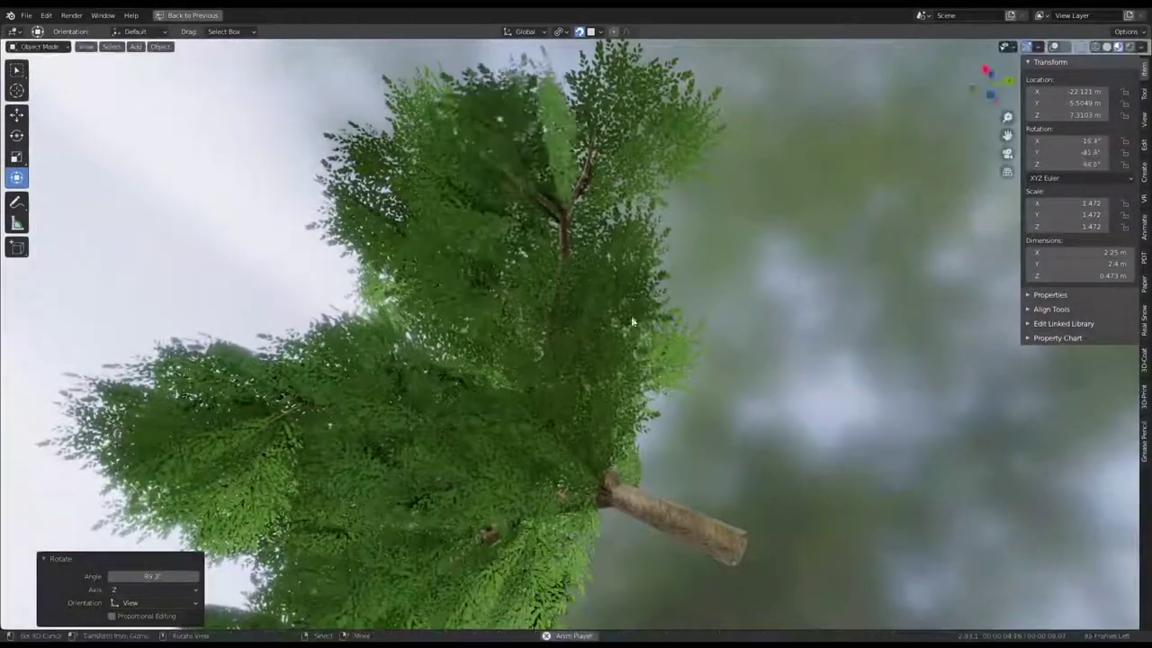
{"action": "middle_click_drag", "start_coordinate": [631, 316], "coordinate": [655, 341]}
{"action": "key", "text": "r"}
{"action": "left_click", "coordinate": [691, 238]}
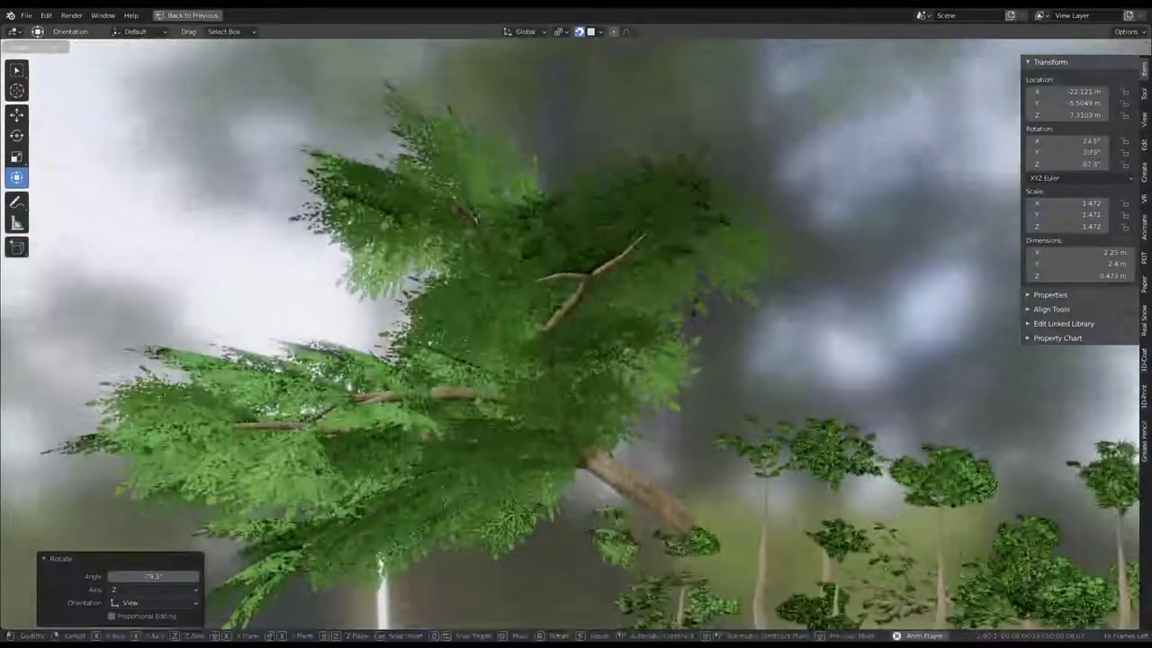
{"action": "mouse_move", "coordinate": [691, 238]}
{"action": "middle_mouse_down"}
{"action": "mouse_move", "coordinate": [608, 331]}
{"action": "mouse_move", "coordinate": [627, 283]}
{"action": "middle_mouse_up"}
{"action": "key", "text": "r"}
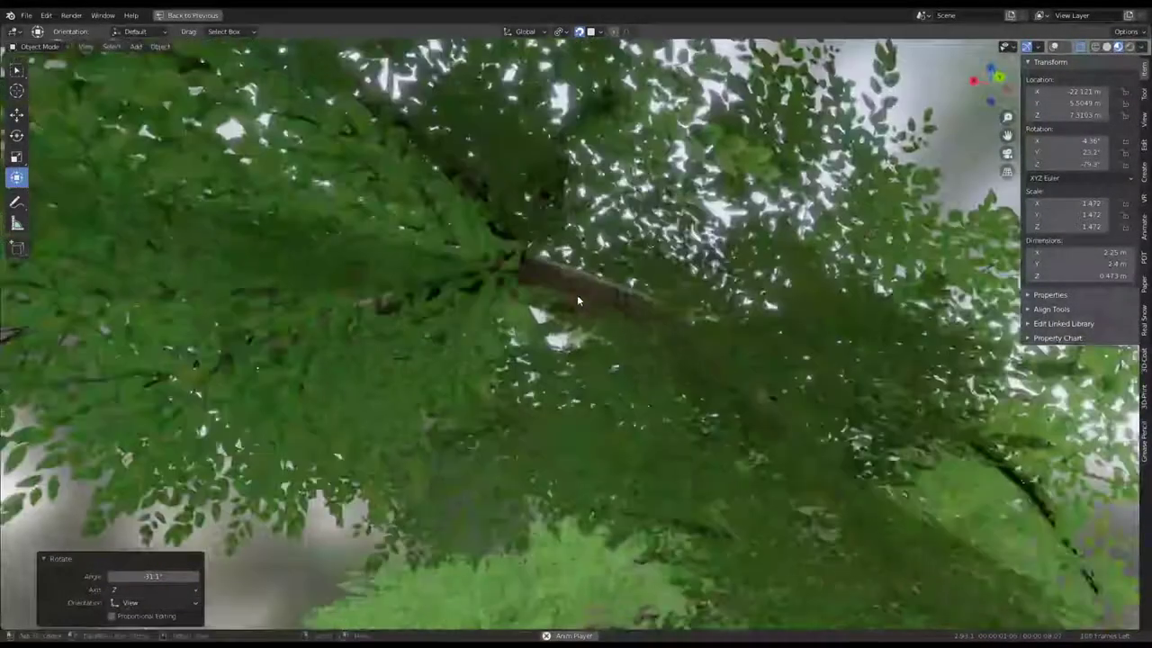
{"action": "key", "text": "r"}
{"action": "left_click", "coordinate": [627, 284]}
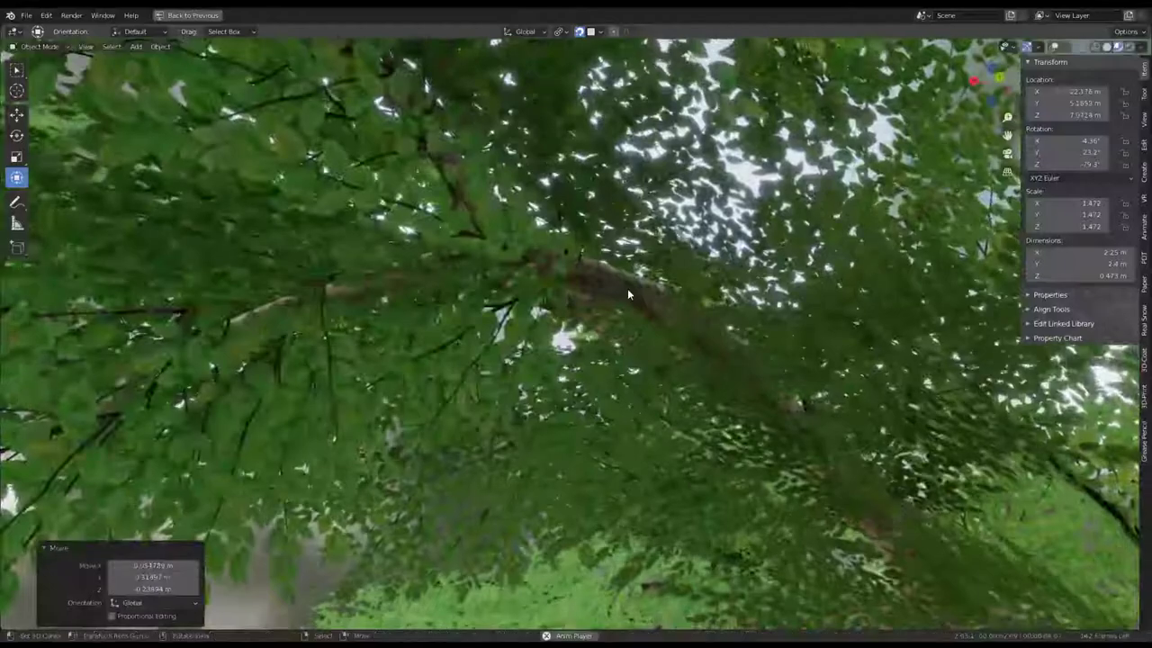
Shift the branch cluster with three moves and two rotations to fit the crown.
{"action": "key", "text": "g"}
{"action": "left_click", "coordinate": [627, 288]}
{"action": "key", "text": "r"}
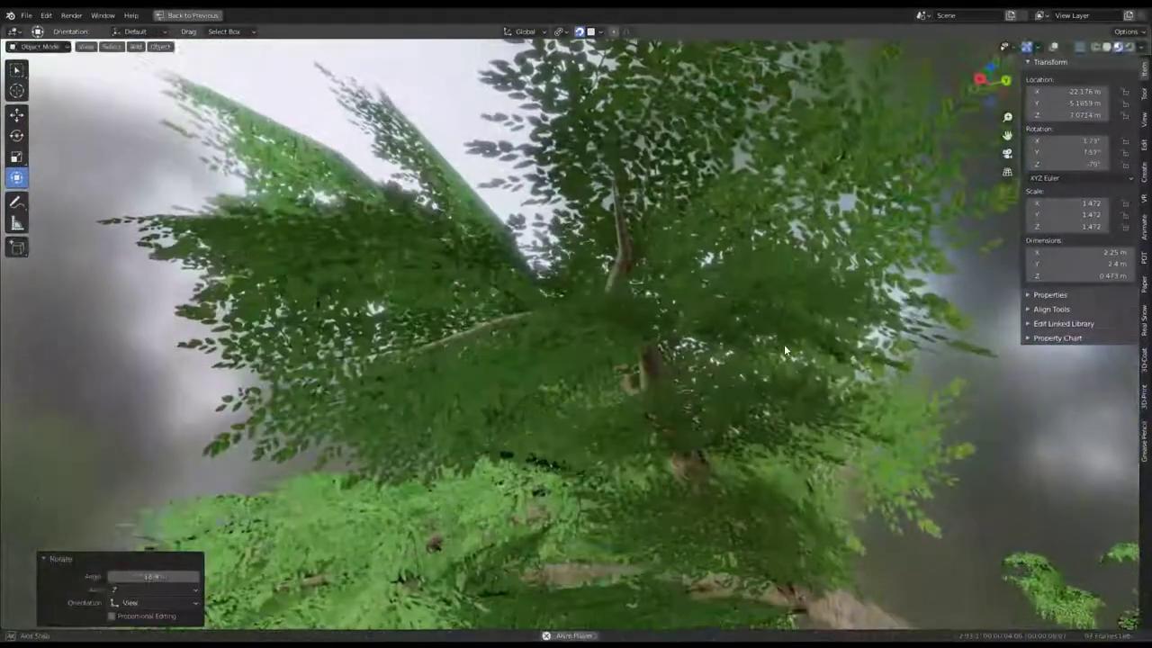
{"action": "left_click", "coordinate": [711, 351]}
{"action": "key", "text": "g"}
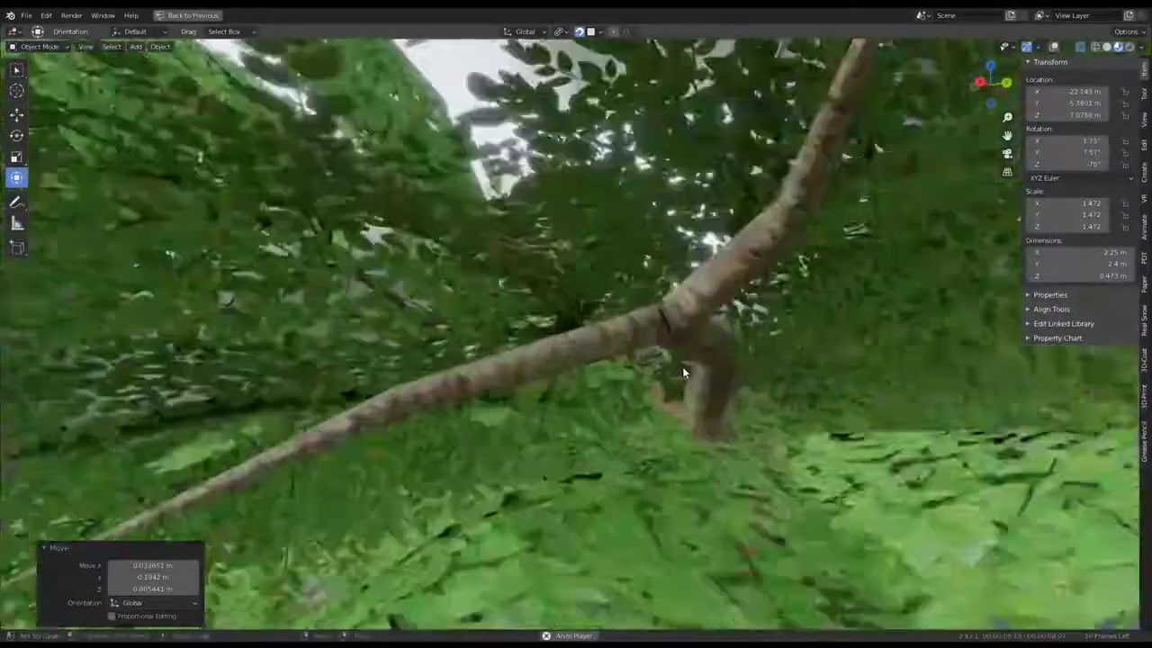
{"action": "left_click", "coordinate": [682, 366]}
{"action": "key", "text": "g"}
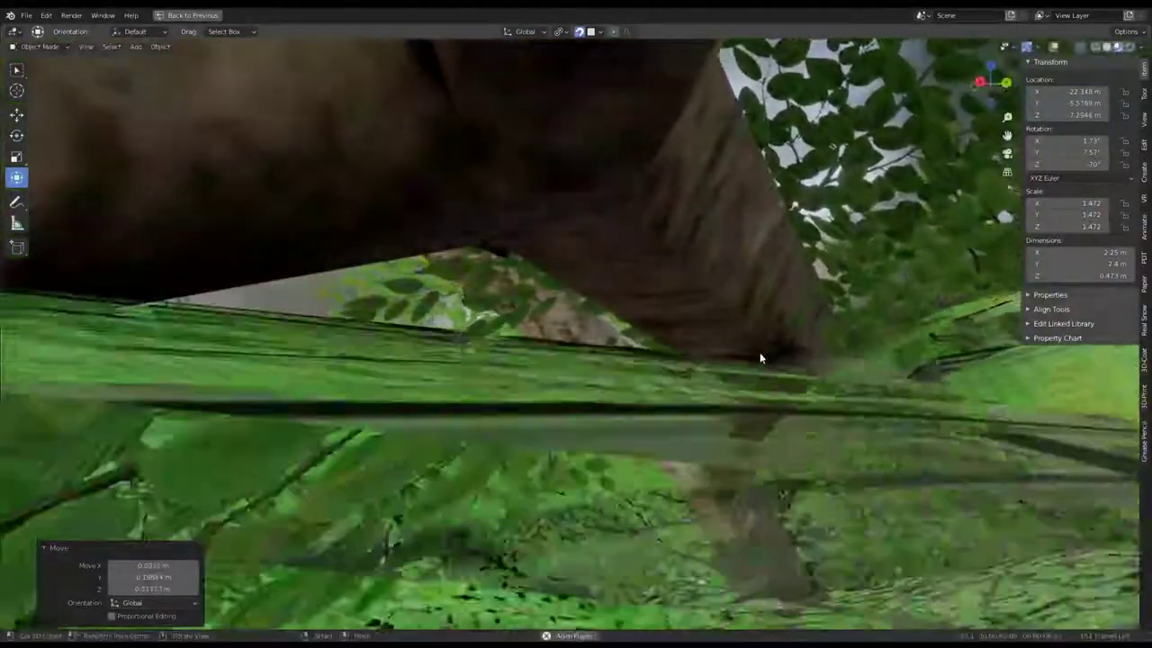
{"action": "left_click", "coordinate": [760, 352]}
{"action": "key", "text": "r"}
{"action": "left_click", "coordinate": [690, 338]}
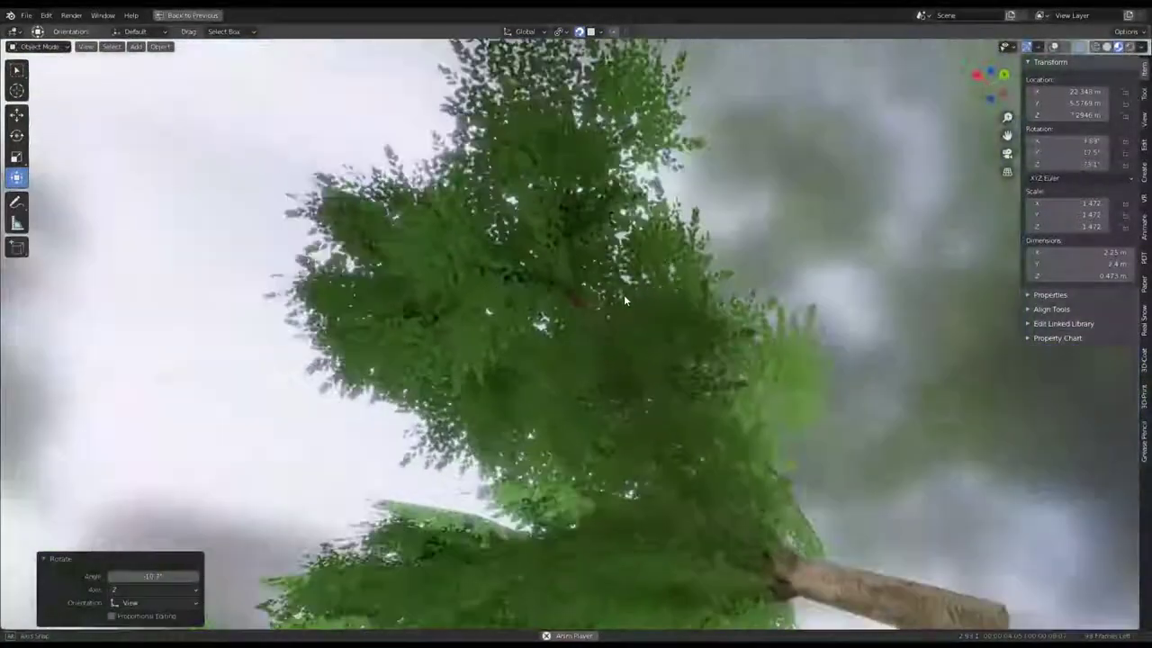
Fine-tune the branch cluster's angle to about 2.04°, 5.9°, 119°.
{"action": "middle_click_drag", "start_coordinate": [623, 295], "coordinate": [688, 397]}
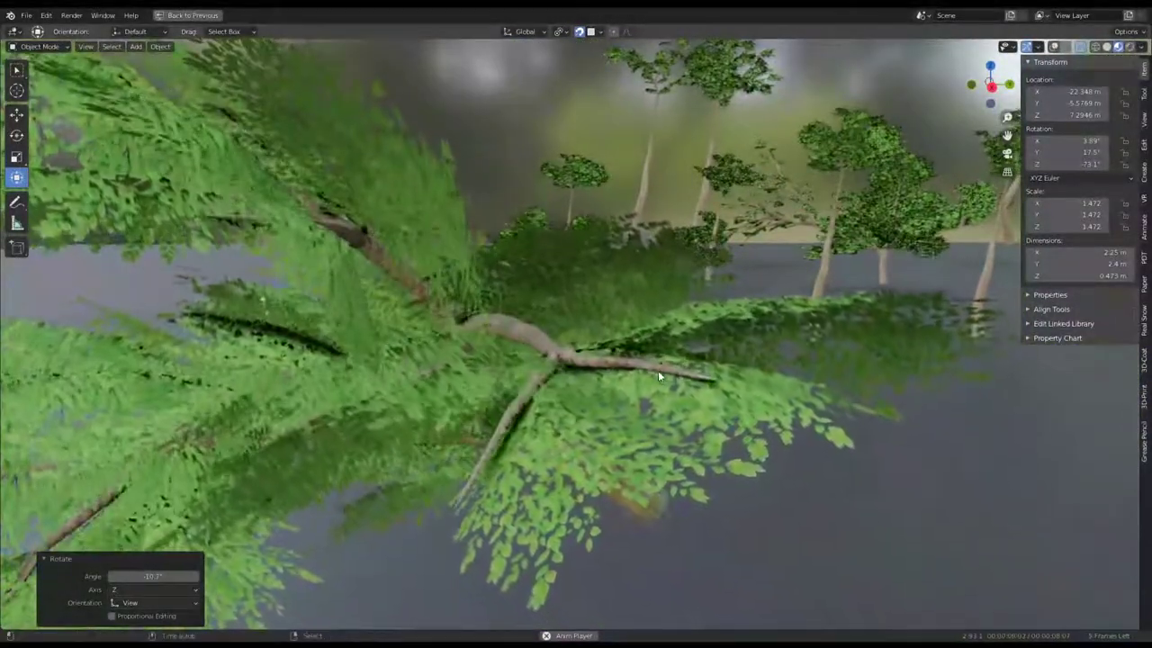
{"action": "key", "text": "r"}
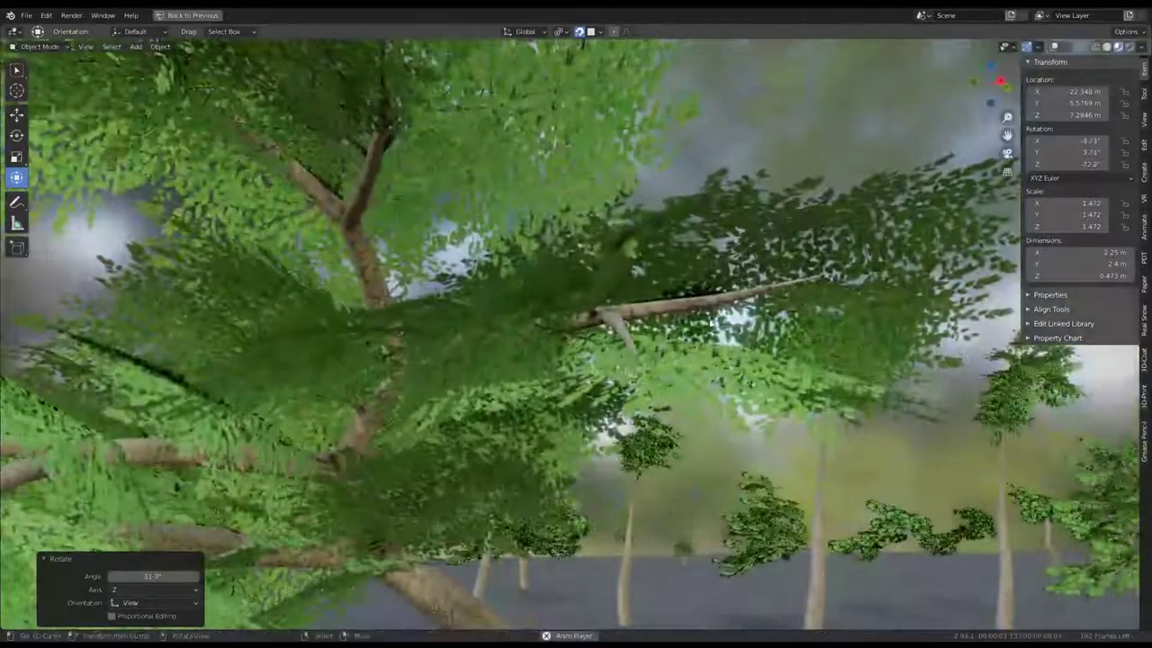
{"action": "left_click", "coordinate": [716, 302]}
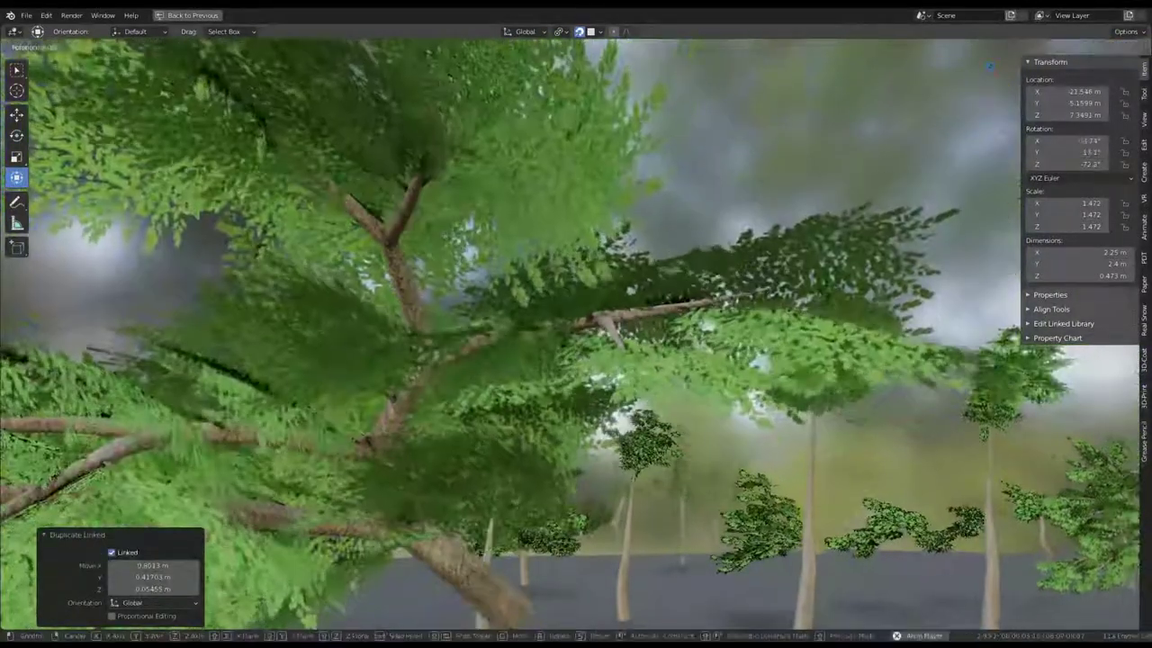
{"action": "left_click", "coordinate": [801, 268]}
{"action": "key", "text": "r"}
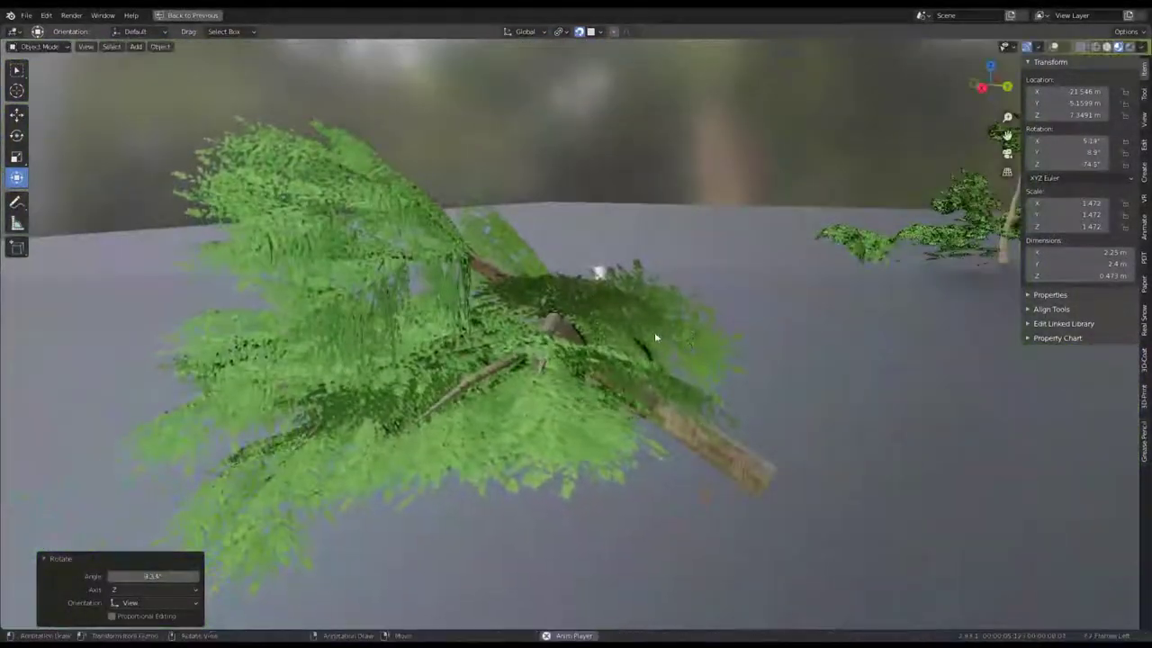
{"action": "key", "text": "r"}
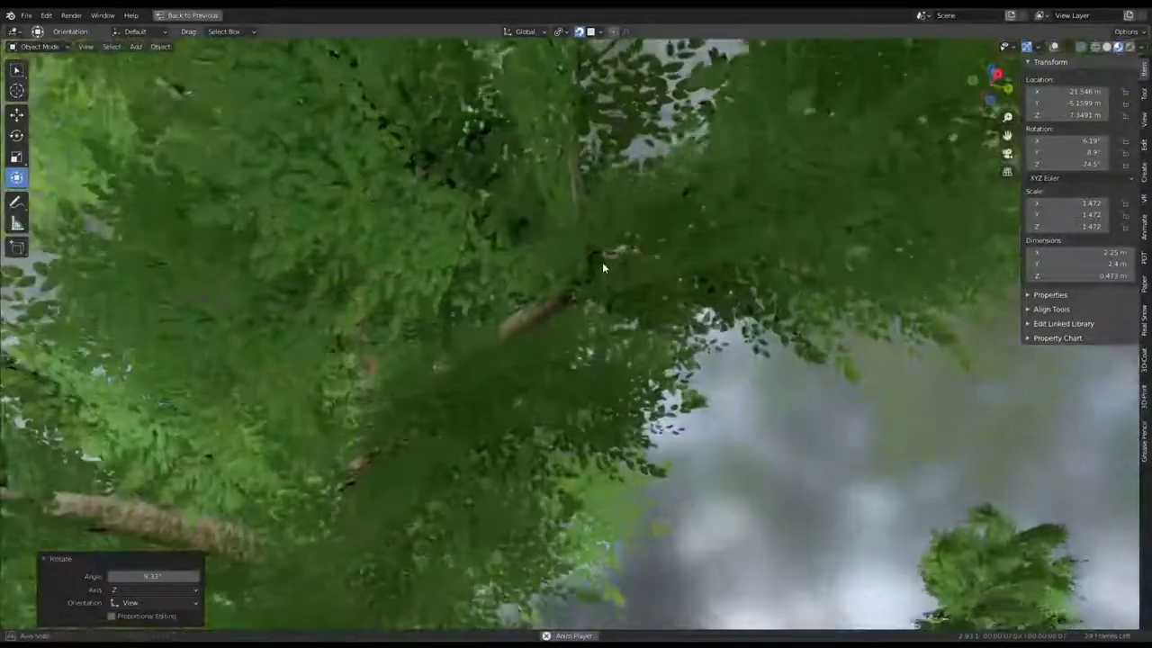
Add another linked branch copy to the canopy and begin rotating it.
{"action": "key", "text": "alt+d"}
{"action": "left_click", "coordinate": [642, 257]}
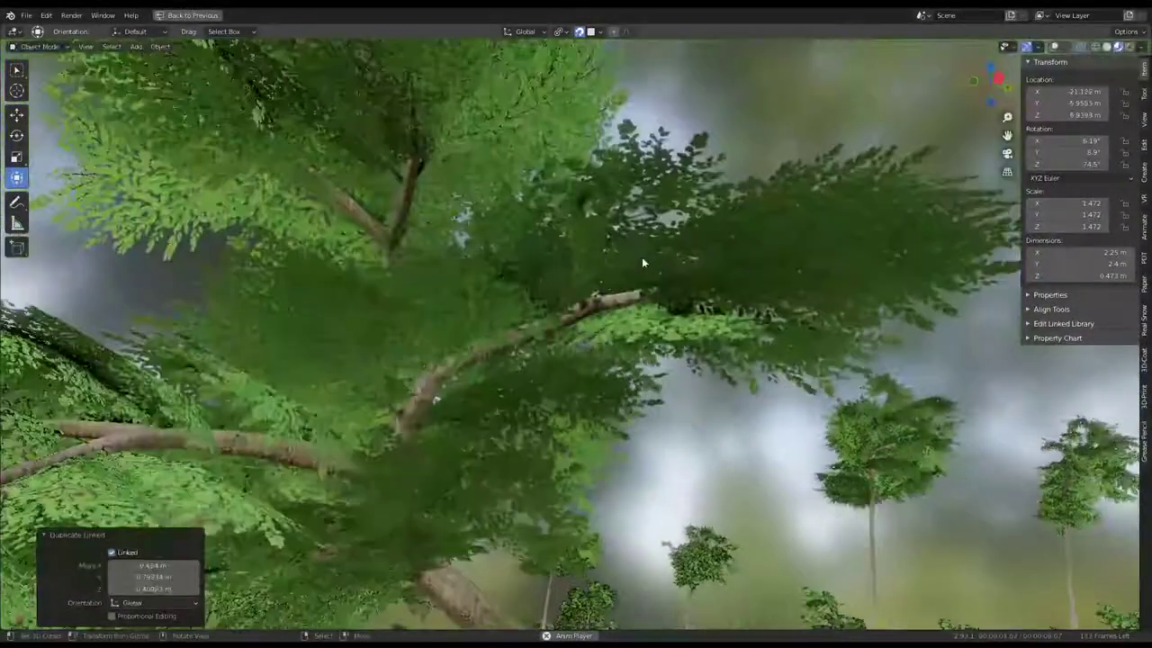
{"action": "key", "text": "r"}
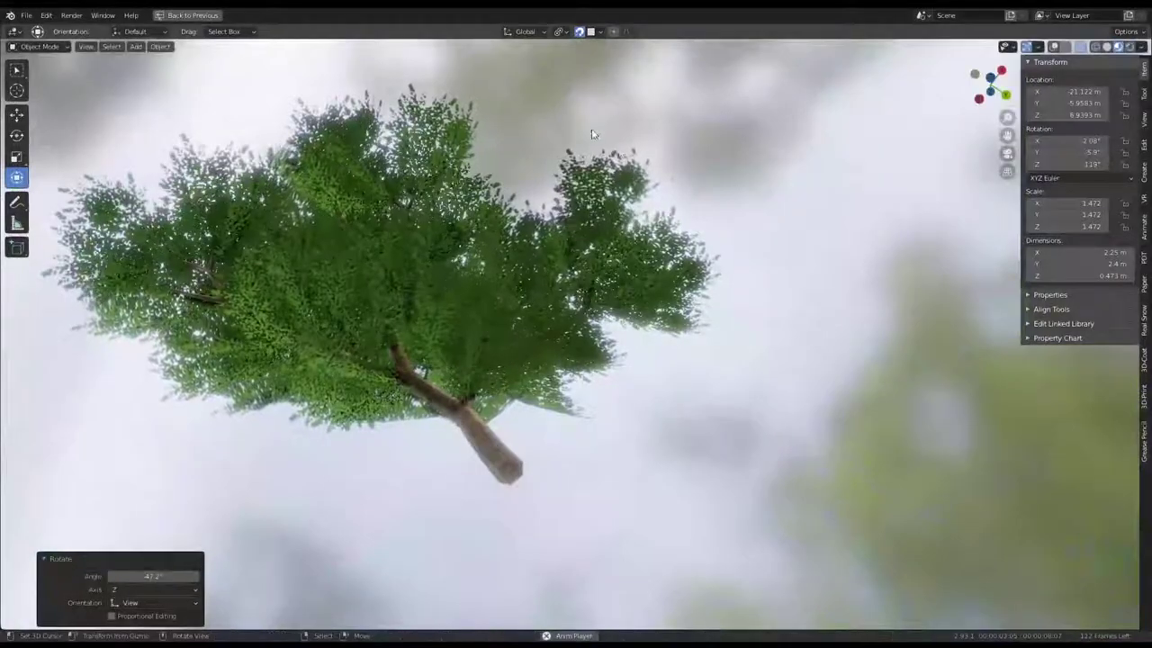
{"action": "middle_click_drag", "start_coordinate": [592, 134], "coordinate": [662, 387]}
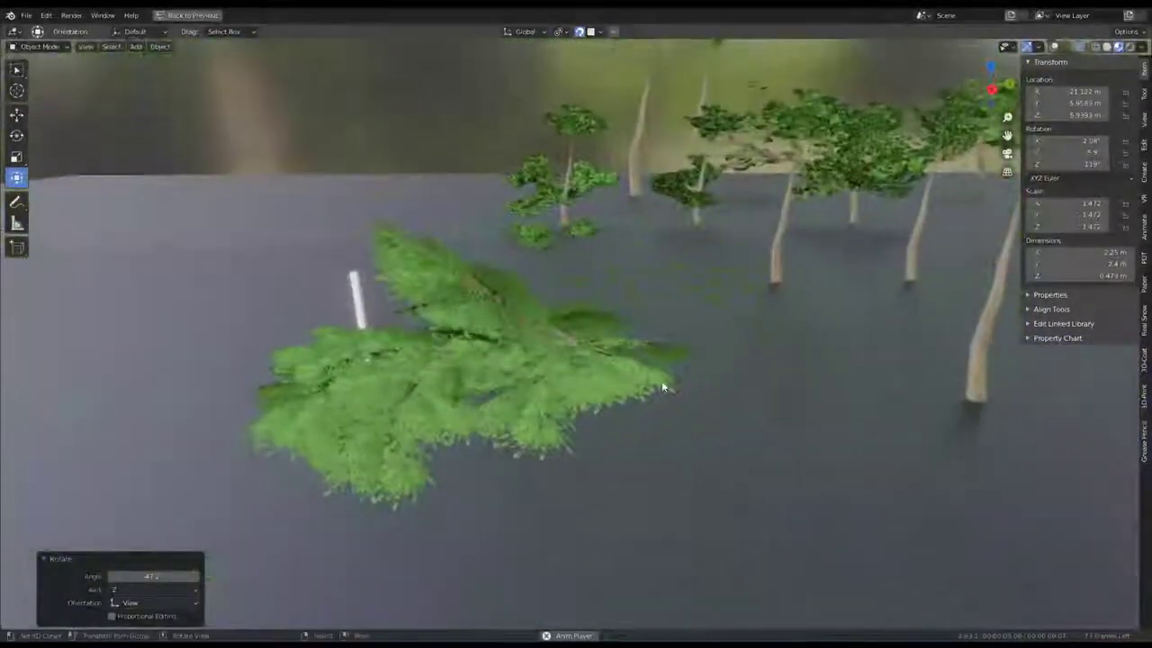
Add another linked copy of the branch and turn the tree through several small rotations.
{"action": "left_click", "coordinate": [641, 301]}
{"action": "middle_click_drag", "start_coordinate": [641, 300], "coordinate": [635, 231]}
{"action": "key", "text": "alt+d"}
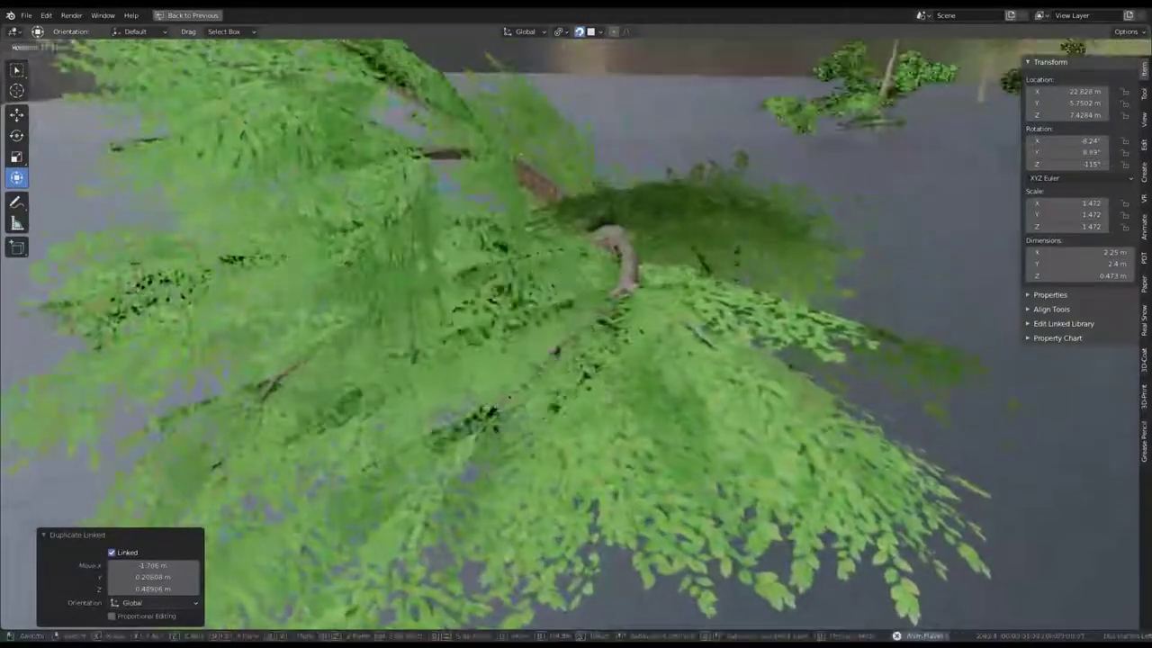
{"action": "left_click", "coordinate": [709, 294]}
{"action": "key", "text": "r"}
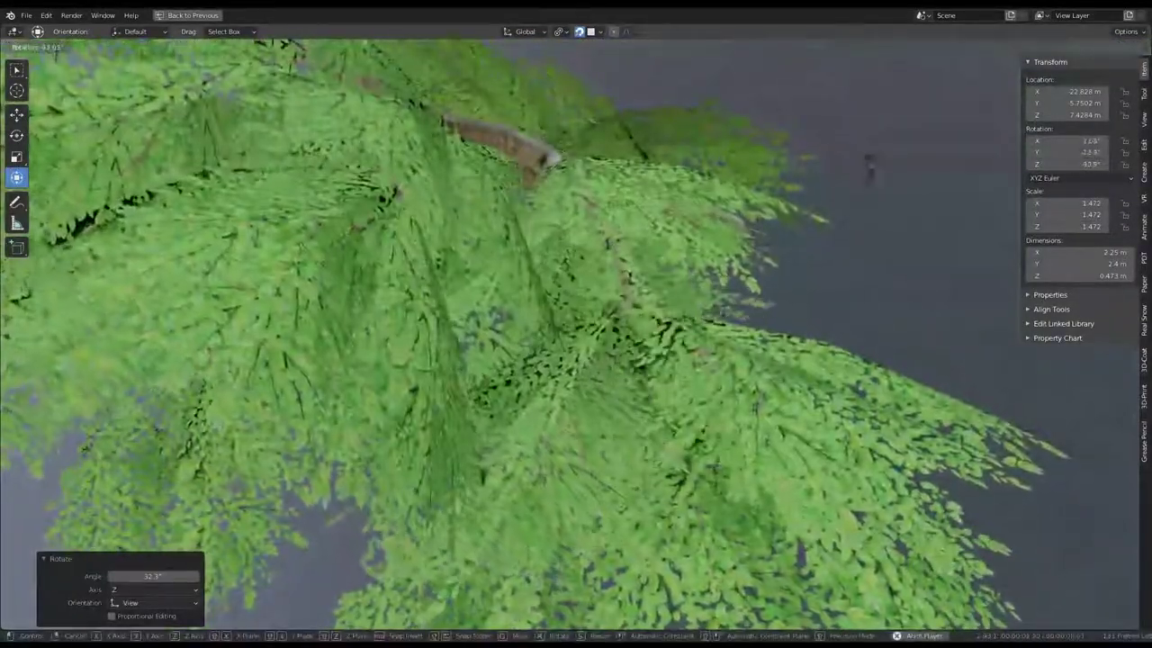
{"action": "left_click", "coordinate": [727, 213]}
{"action": "key", "text": "r"}
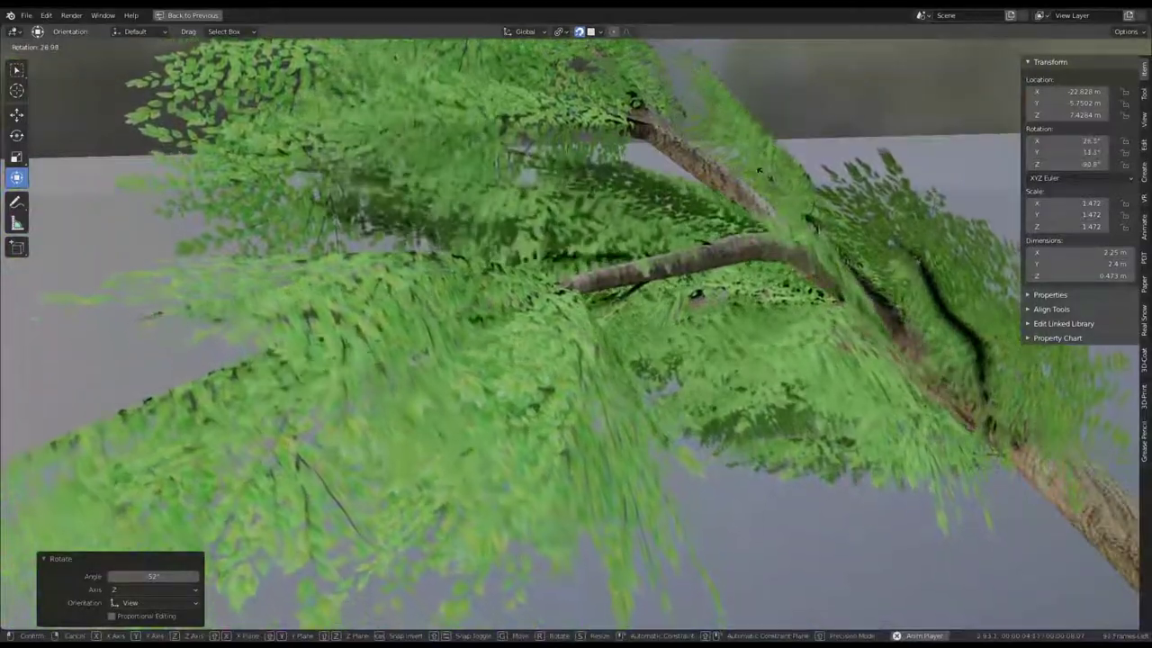
{"action": "left_click", "coordinate": [734, 258]}
{"action": "mouse_move", "coordinate": [735, 258]}
{"action": "middle_mouse_down"}
{"action": "mouse_move", "coordinate": [720, 294]}
{"action": "mouse_move", "coordinate": [794, 215]}
{"action": "mouse_move", "coordinate": [657, 414]}
{"action": "mouse_move", "coordinate": [690, 351]}
{"action": "mouse_move", "coordinate": [617, 308]}
{"action": "mouse_move", "coordinate": [612, 291]}
{"action": "mouse_move", "coordinate": [582, 298]}
{"action": "mouse_move", "coordinate": [622, 298]}
{"action": "mouse_move", "coordinate": [515, 318]}
{"action": "mouse_move", "coordinate": [450, 309]}
{"action": "mouse_move", "coordinate": [586, 261]}
{"action": "mouse_move", "coordinate": [522, 255]}
{"action": "mouse_move", "coordinate": [445, 189]}
{"action": "mouse_move", "coordinate": [406, 185]}
{"action": "mouse_move", "coordinate": [491, 157]}
{"action": "mouse_move", "coordinate": [566, 195]}
{"action": "middle_mouse_up"}
{"action": "key", "text": "r"}
{"action": "left_click", "coordinate": [779, 231]}
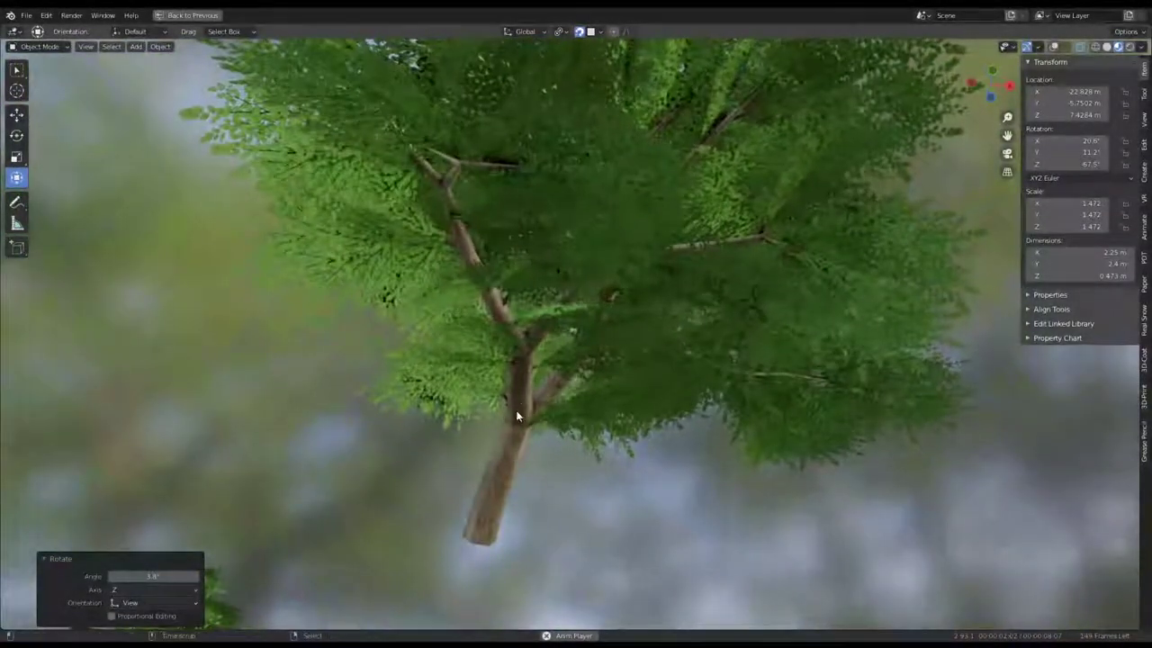
Make a linked copy of the tree, move it to a new spot and rotate it twice.
{"action": "key", "text": "alt+d"}
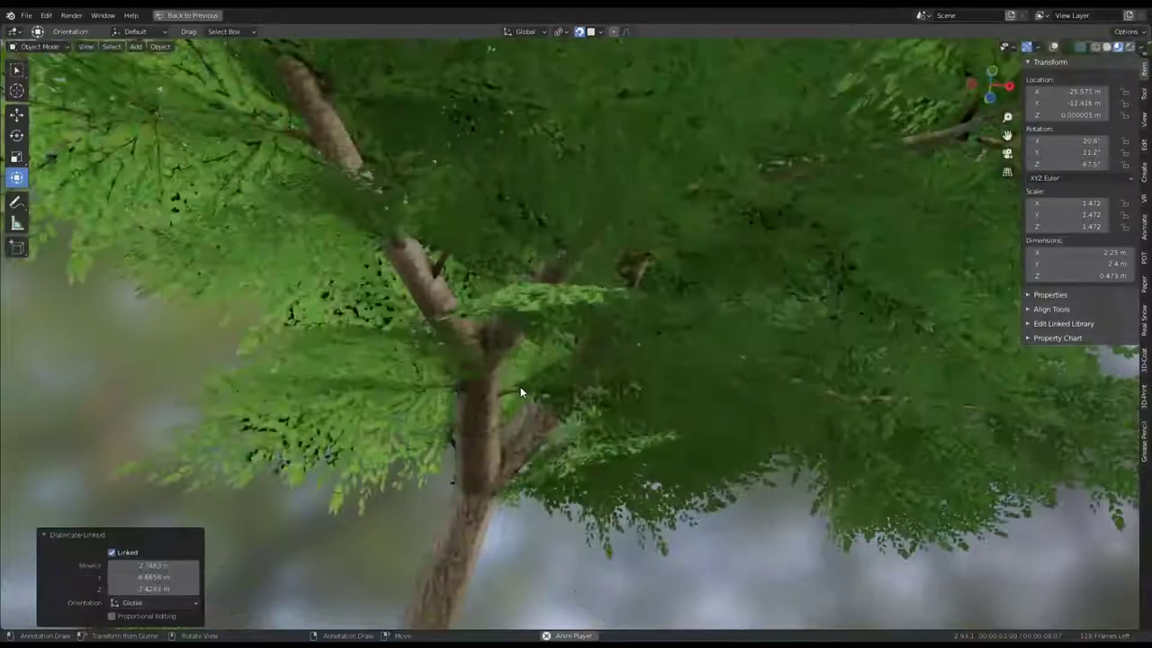
{"action": "left_click", "coordinate": [384, 472]}
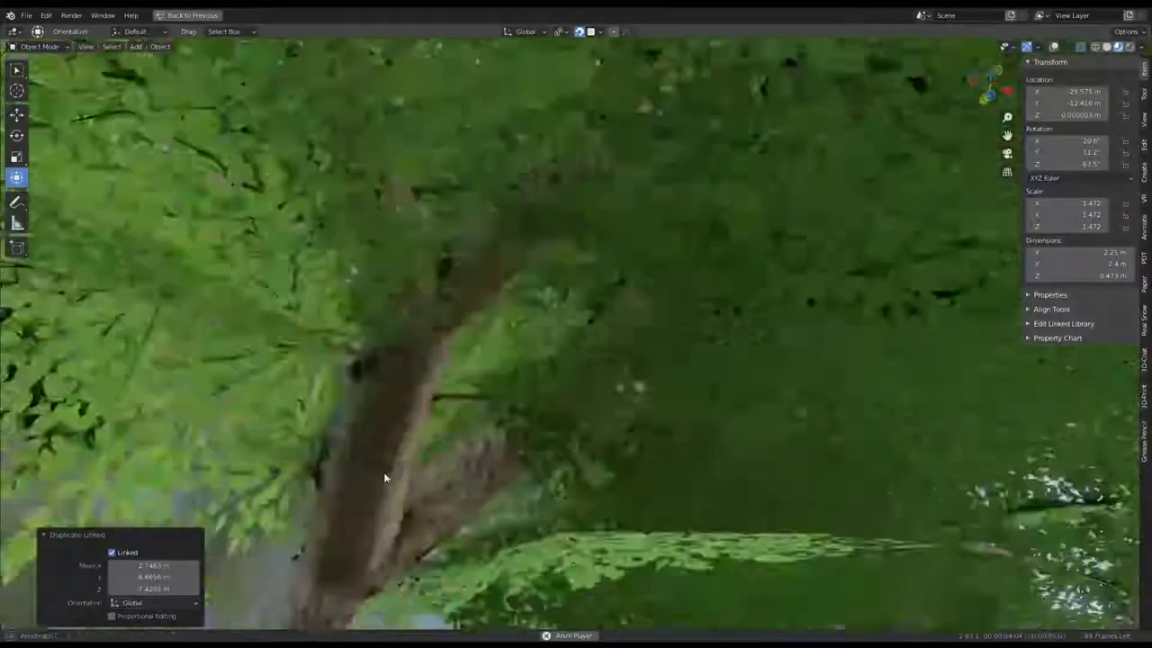
{"action": "key", "text": "g"}
{"action": "left_click", "coordinate": [569, 340]}
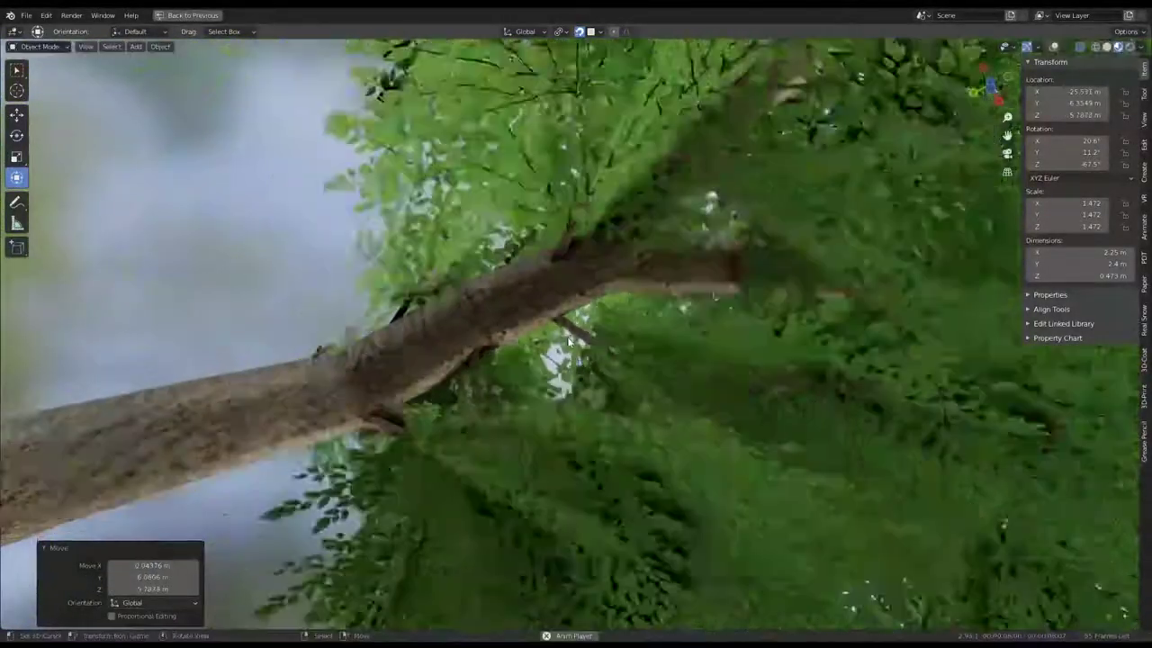
{"action": "key", "text": "r"}
{"action": "left_click", "coordinate": [615, 235]}
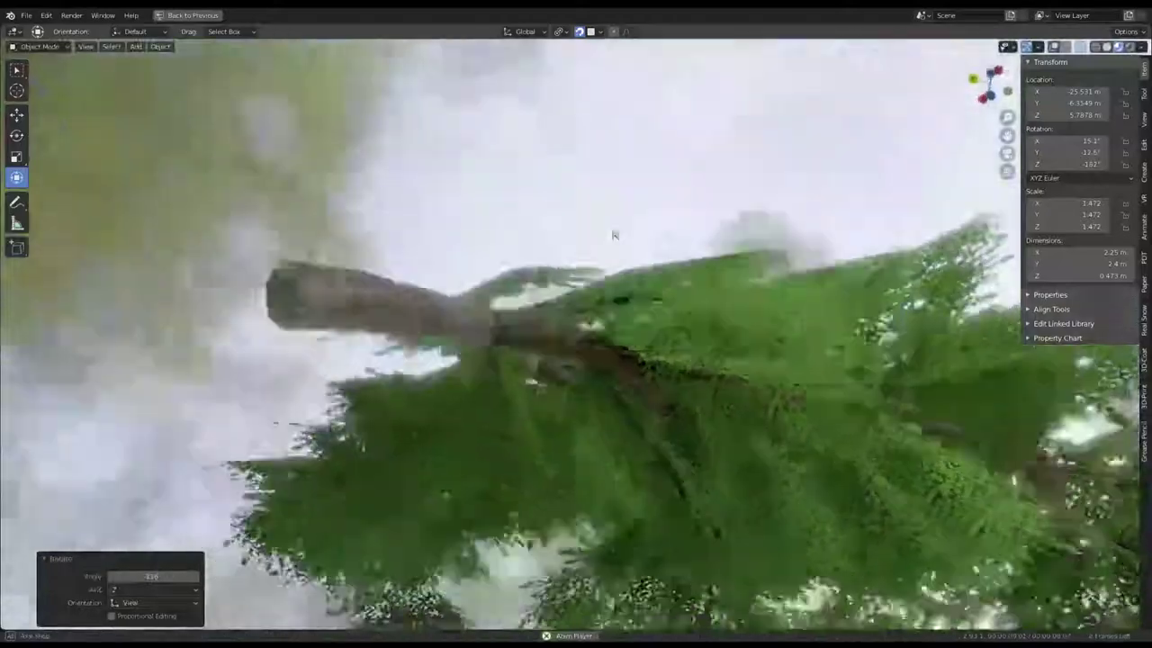
{"action": "key", "text": "r"}
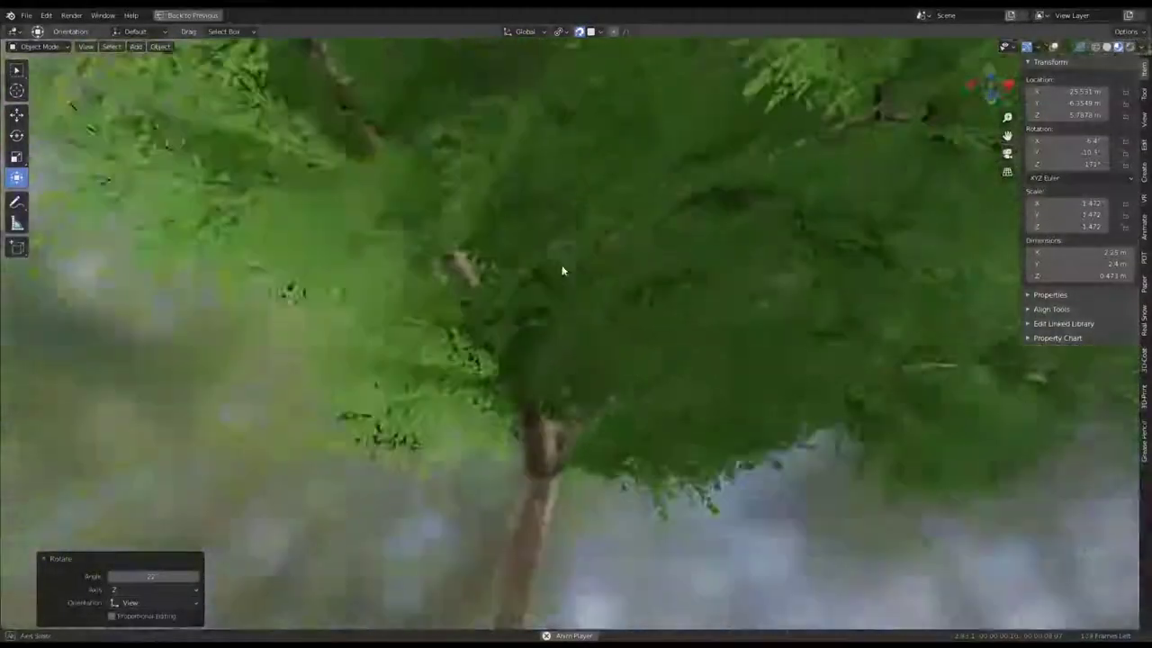
{"action": "left_click", "coordinate": [561, 267]}
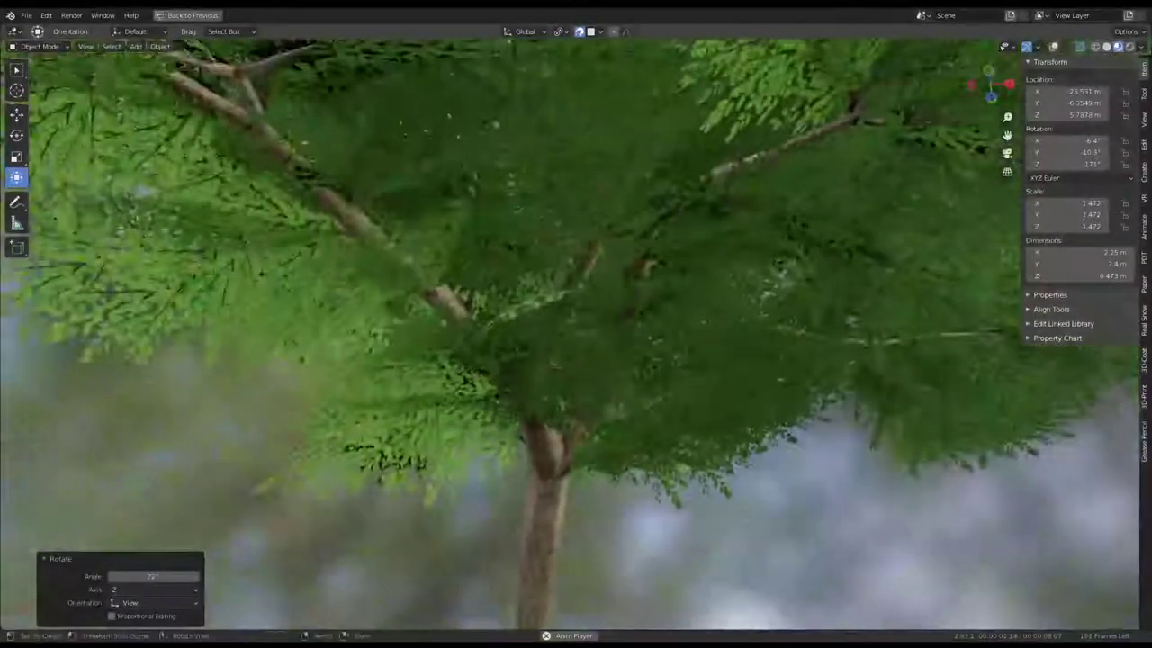
Give the duplicate tree a further rotation and reposition it on the ground.
{"action": "key", "text": "r"}
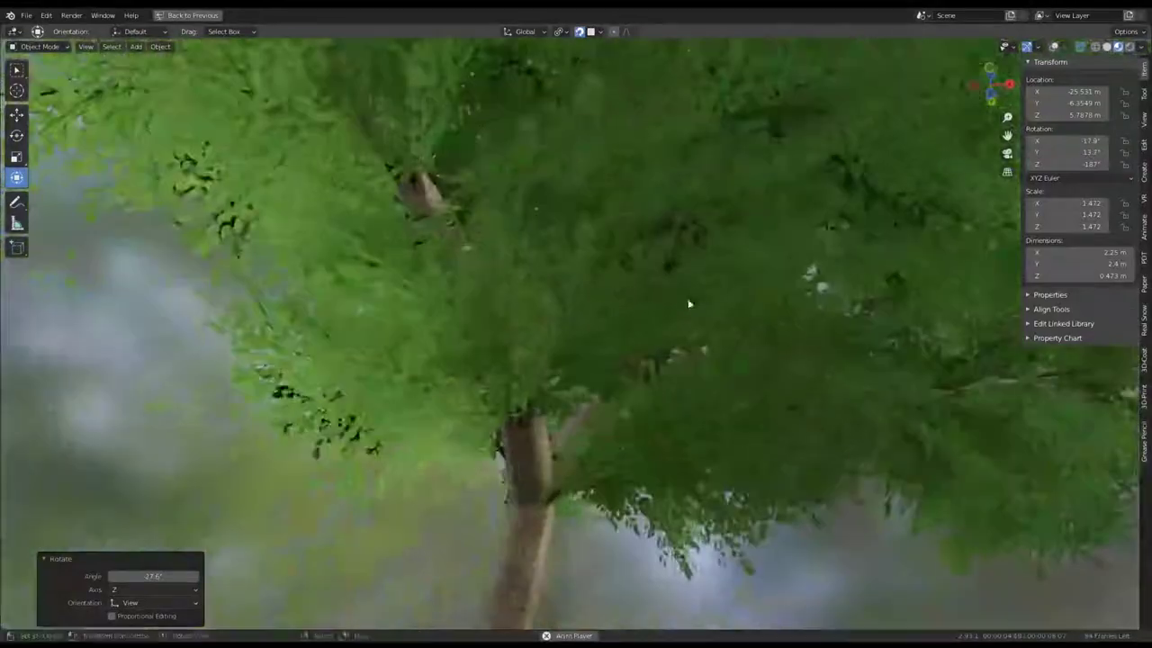
{"action": "left_click", "coordinate": [689, 303]}
{"action": "key", "text": "g"}
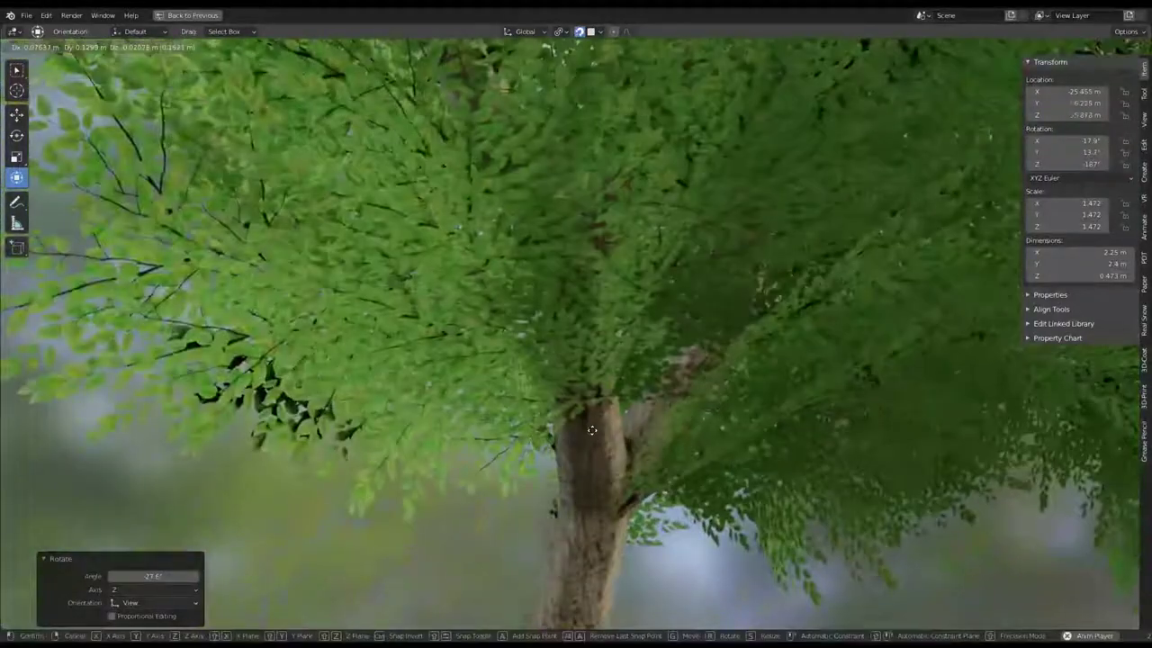
{"action": "left_click", "coordinate": [592, 431]}
{"action": "mouse_move", "coordinate": [601, 431]}
{"action": "middle_mouse_down"}
{"action": "mouse_move", "coordinate": [724, 351]}
{"action": "mouse_move", "coordinate": [820, 347]}
{"action": "mouse_move", "coordinate": [811, 324]}
{"action": "middle_mouse_up"}
{"action": "mouse_move", "coordinate": [781, 245]}
{"action": "middle_mouse_down"}
{"action": "mouse_move", "coordinate": [705, 306]}
{"action": "mouse_move", "coordinate": [571, 329]}
{"action": "mouse_move", "coordinate": [596, 317]}
{"action": "mouse_move", "coordinate": [628, 236]}
{"action": "mouse_move", "coordinate": [754, 263]}
{"action": "mouse_move", "coordinate": [749, 312]}
{"action": "middle_mouse_up"}
{"action": "scroll", "coordinate": [705, 306], "scroll_direction": "up", "scroll_amount": 5}
Place the newest linked copy, turn it to about -18.4°, 4.26°, -196°, and restore Shading.
{"action": "left_click", "coordinate": [627, 232]}
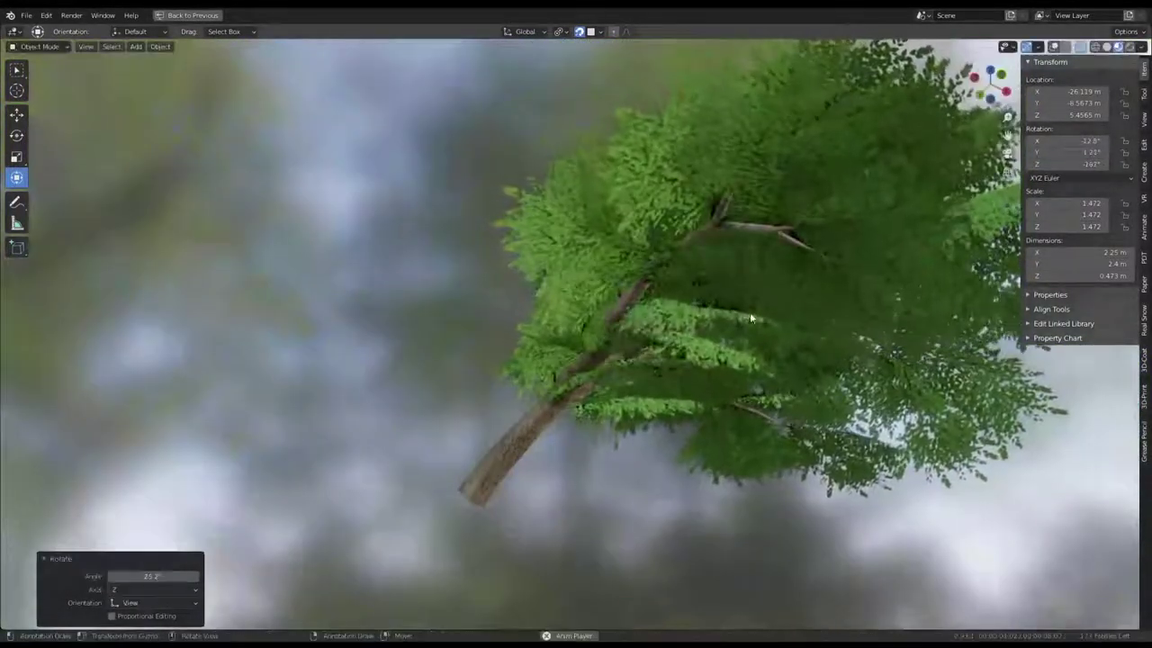
{"action": "key", "text": "r"}
{"action": "left_click", "coordinate": [806, 261]}
{"action": "mouse_move", "coordinate": [804, 261]}
{"action": "middle_mouse_down"}
{"action": "mouse_move", "coordinate": [763, 357]}
{"action": "mouse_move", "coordinate": [669, 390]}
{"action": "mouse_move", "coordinate": [447, 388]}
{"action": "mouse_move", "coordinate": [734, 304]}
{"action": "mouse_move", "coordinate": [606, 304]}
{"action": "mouse_move", "coordinate": [674, 314]}
{"action": "mouse_move", "coordinate": [603, 334]}
{"action": "mouse_move", "coordinate": [599, 252]}
{"action": "mouse_move", "coordinate": [535, 286]}
{"action": "mouse_move", "coordinate": [638, 301]}
{"action": "mouse_move", "coordinate": [489, 255]}
{"action": "mouse_move", "coordinate": [1092, 54]}
{"action": "middle_mouse_up"}
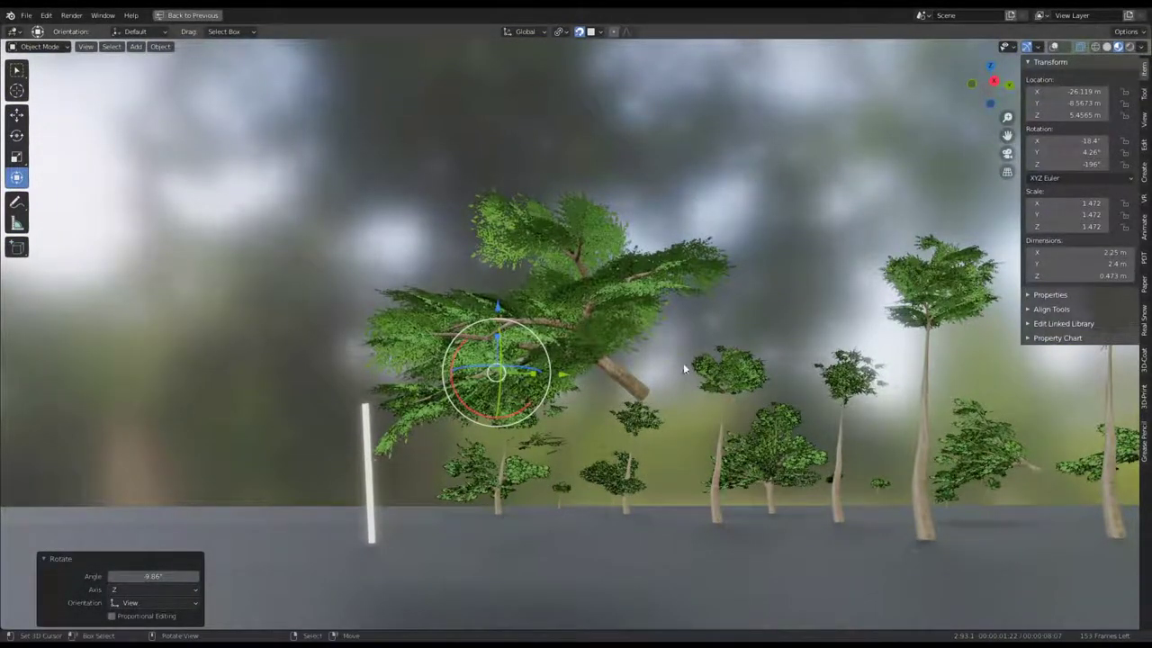
{"action": "middle_click_drag", "start_coordinate": [634, 384], "coordinate": [618, 385]}
{"action": "key", "text": "Escape"}
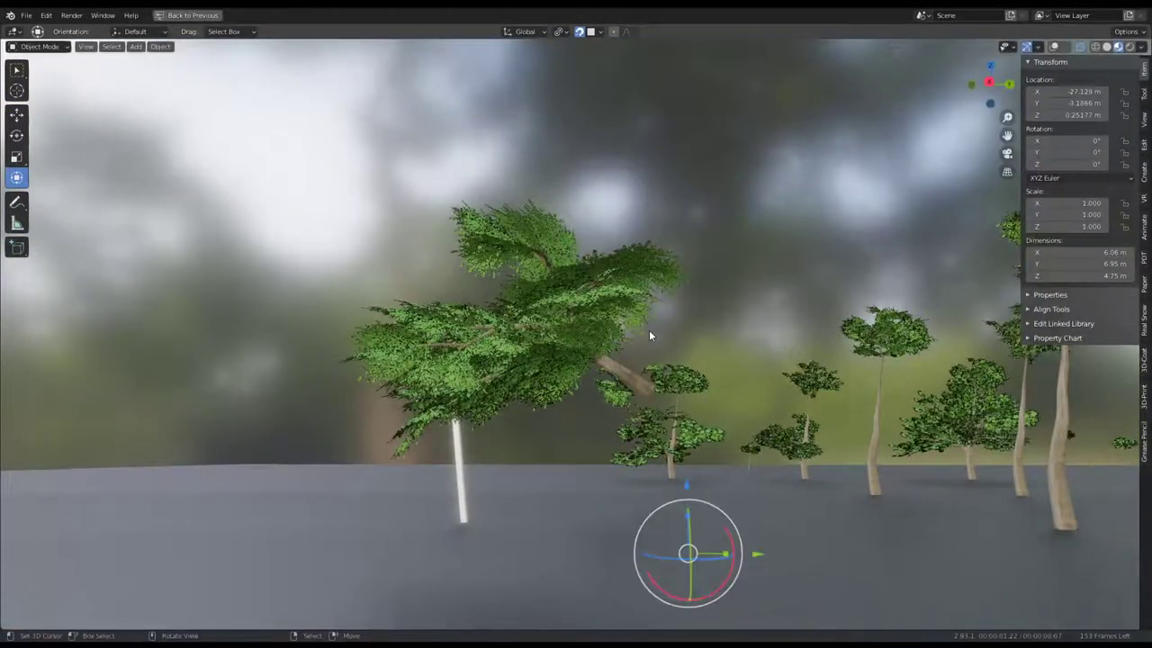
{"action": "key", "text": "ctrl+space"}
Enlarge the 3D viewport and turn the viewport overlays back on.
{"action": "left_click_drag", "start_coordinate": [731, 365], "coordinate": [731, 507]}
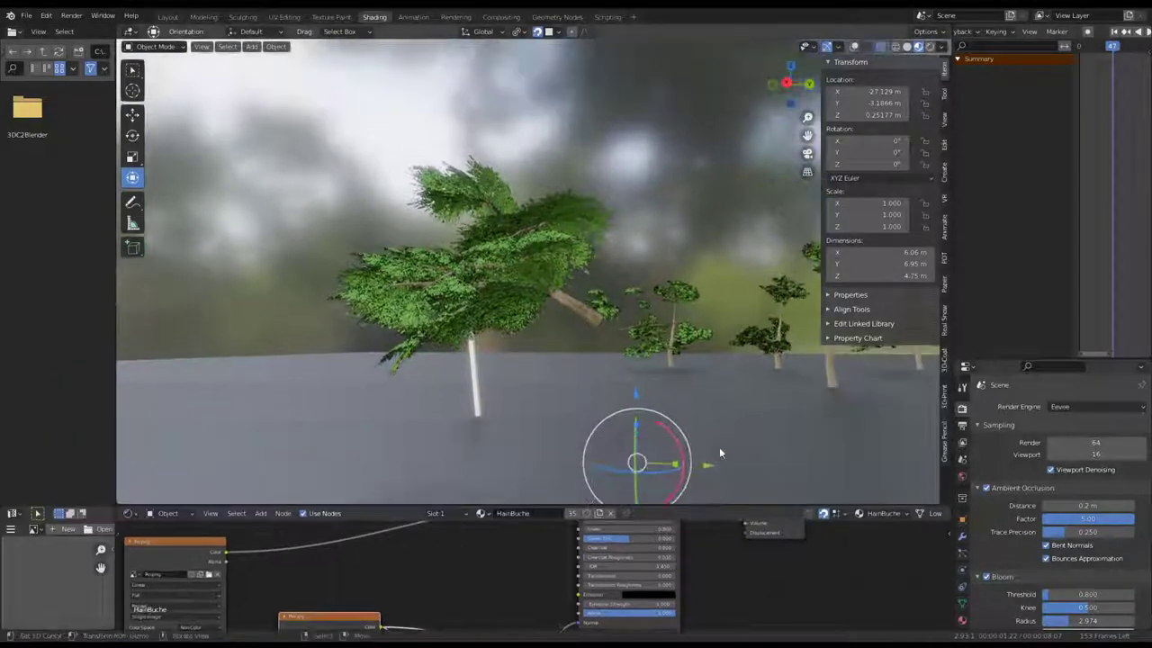
{"action": "mouse_move", "coordinate": [717, 455]}
{"action": "middle_mouse_down"}
{"action": "mouse_move", "coordinate": [618, 319]}
{"action": "mouse_move", "coordinate": [972, 96]}
{"action": "middle_mouse_up"}
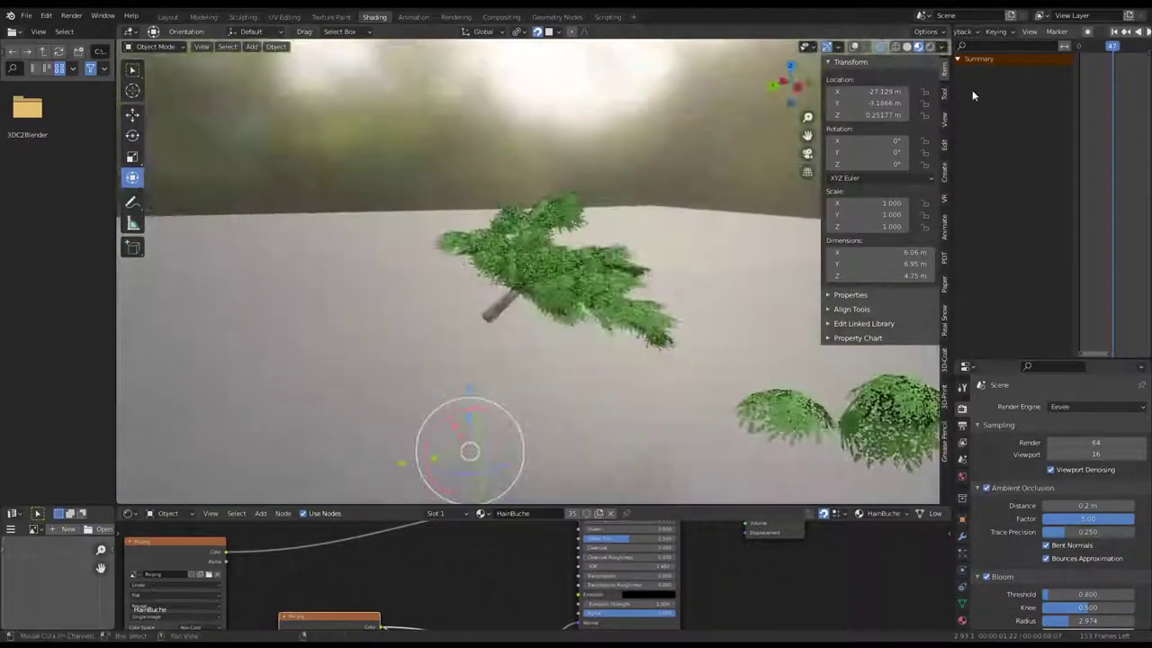
{"action": "left_click", "coordinate": [855, 46]}
{"action": "mouse_move", "coordinate": [663, 221]}
{"action": "middle_mouse_down"}
{"action": "mouse_move", "coordinate": [540, 342]}
{"action": "mouse_move", "coordinate": [681, 377]}
{"action": "middle_mouse_up"}
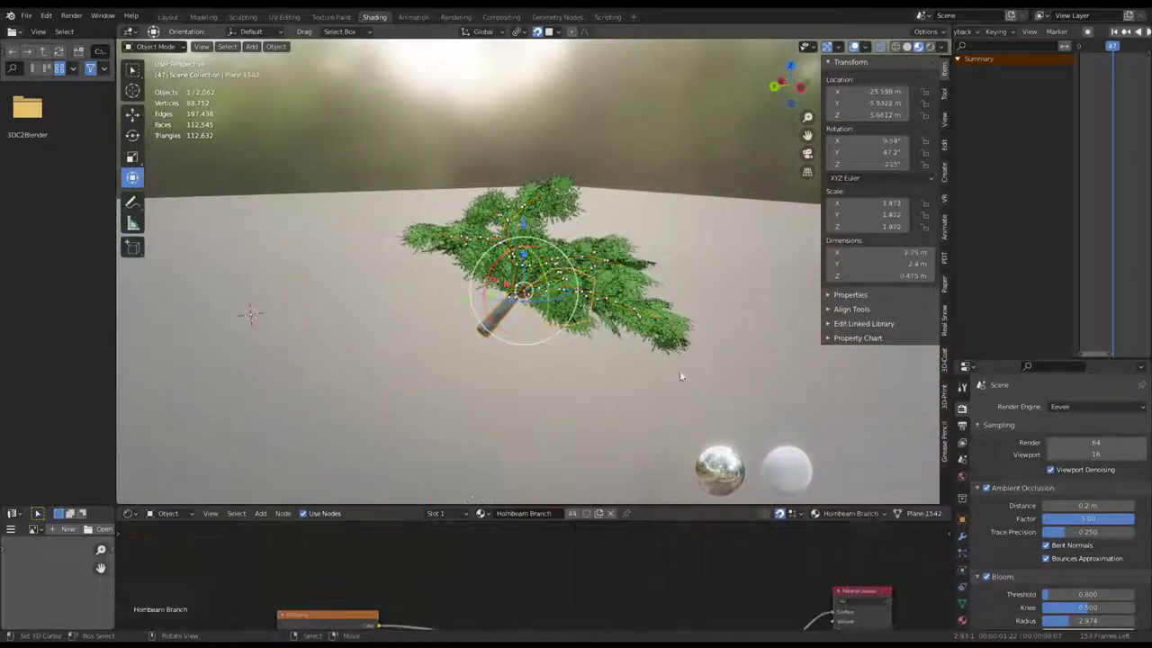
{"action": "scroll", "coordinate": [329, 297], "scroll_direction": "down", "scroll_amount": 3}
{"action": "middle_click_drag", "start_coordinate": [330, 296], "coordinate": [517, 235]}
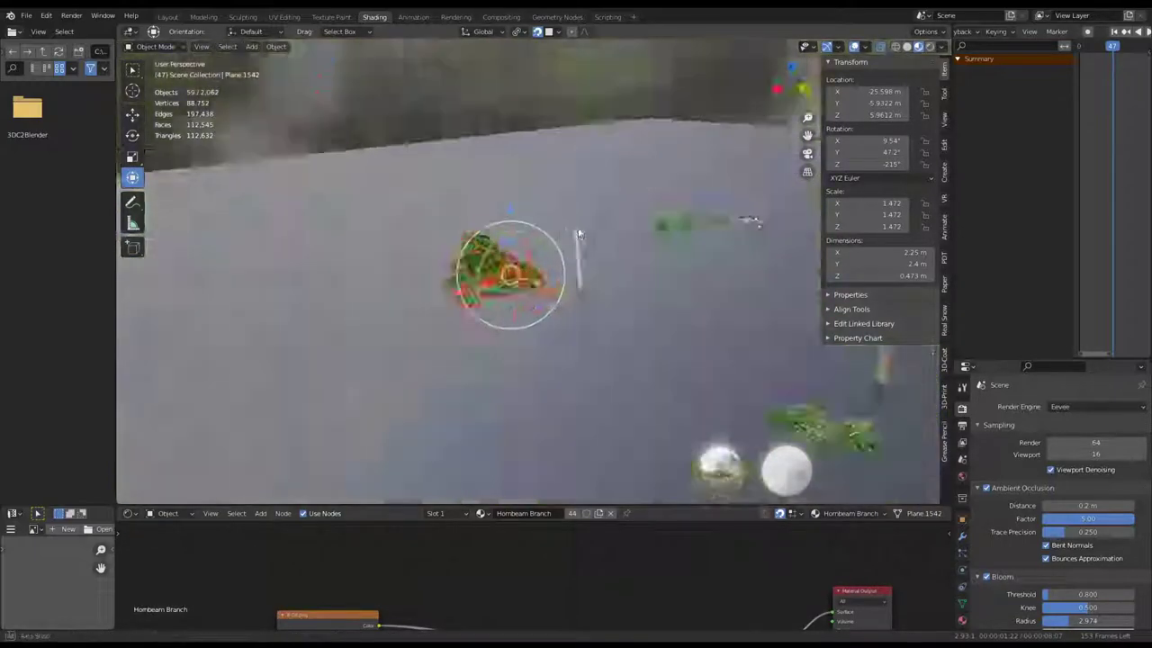
{"action": "scroll", "coordinate": [519, 234], "scroll_direction": "up", "scroll_amount": 2}
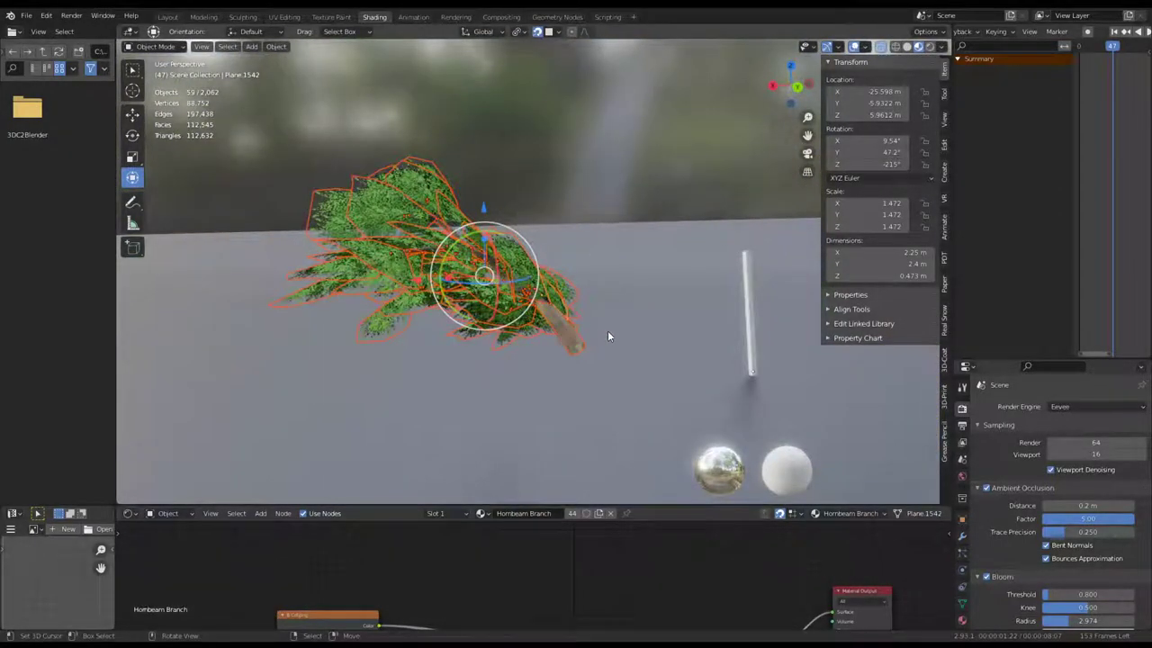
Toggle Edit Mode on the branch, then set its origin to the 3D cursor.
{"action": "key", "text": "Tab"}
{"action": "scroll", "coordinate": [608, 337], "scroll_direction": "up", "scroll_amount": 2}
{"action": "middle_click_drag", "start_coordinate": [608, 337], "coordinate": [545, 418]}
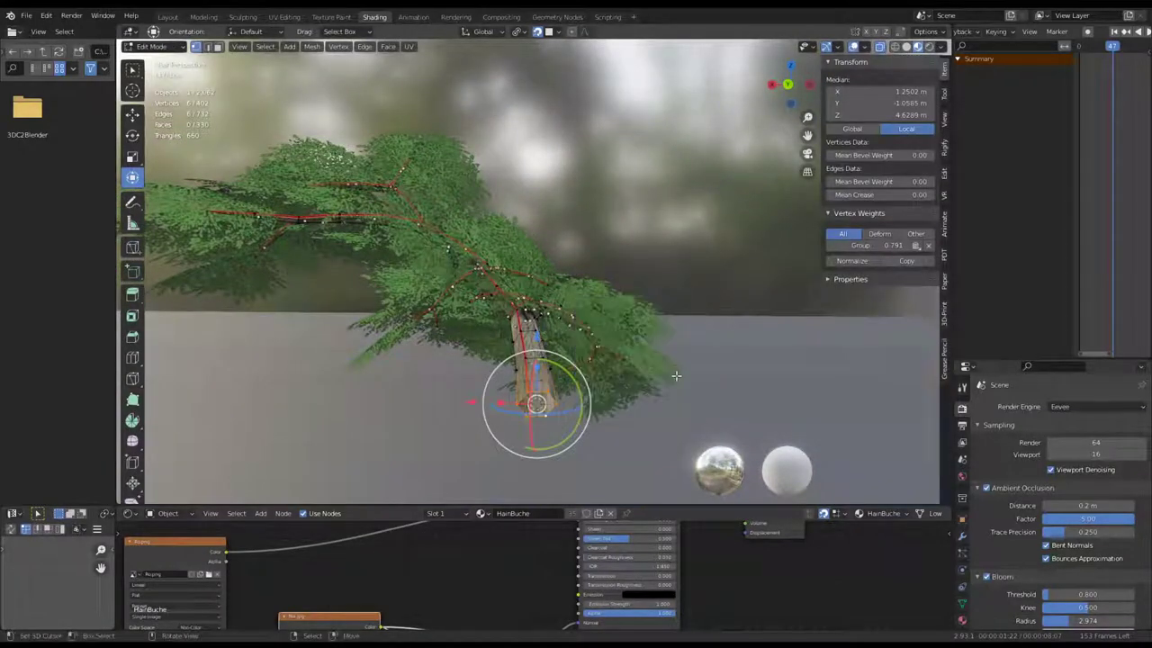
{"action": "key", "text": "Tab"}
{"action": "left_click", "coordinate": [660, 351]}
{"action": "scroll", "coordinate": [660, 351], "scroll_direction": "down", "scroll_amount": 3}
{"action": "middle_click_drag", "start_coordinate": [648, 342], "coordinate": [602, 284]}
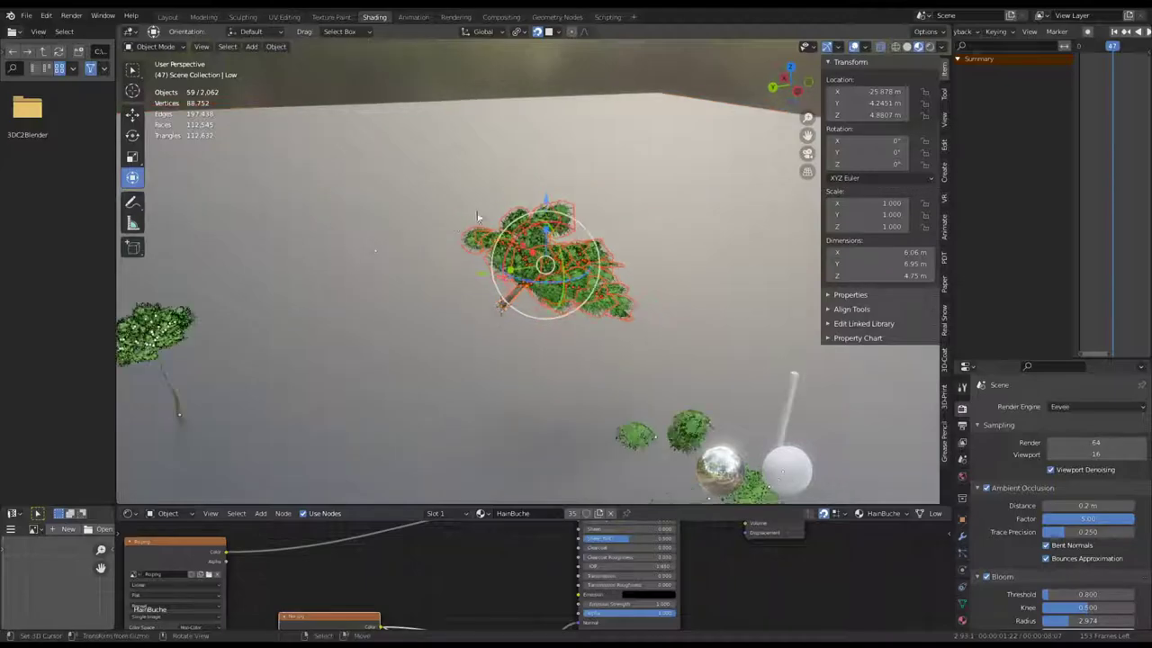
{"action": "middle_click_drag", "start_coordinate": [478, 217], "coordinate": [459, 192]}
{"action": "scroll", "coordinate": [484, 161], "scroll_direction": "up", "scroll_amount": 5}
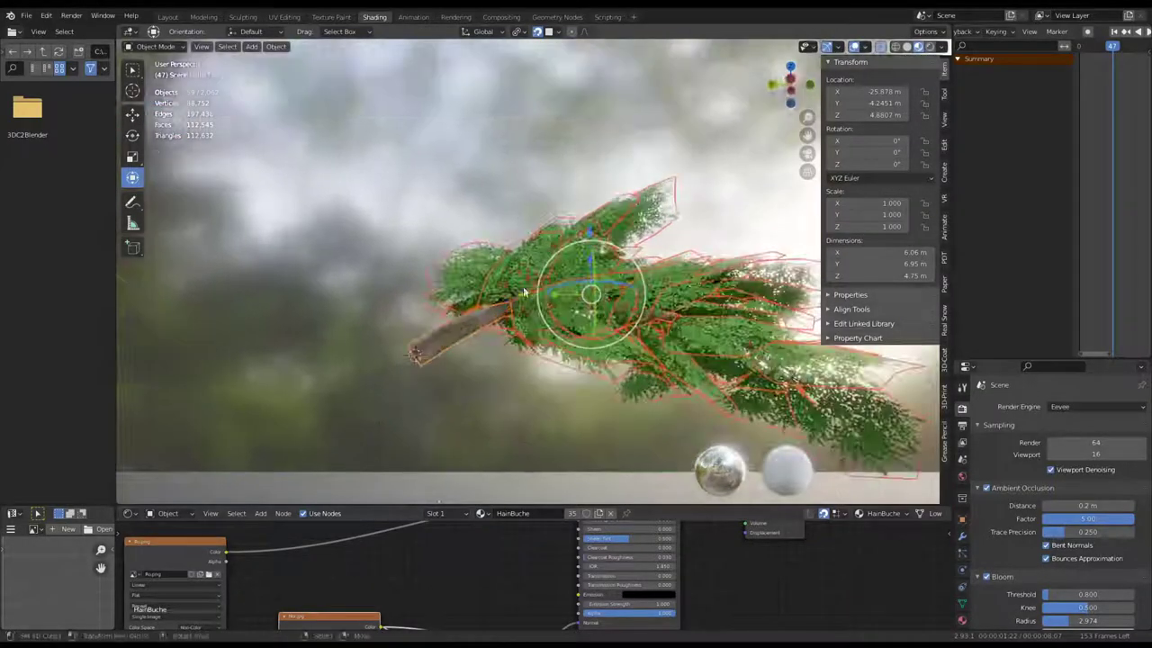
{"action": "middle_click_drag", "start_coordinate": [547, 201], "coordinate": [482, 294]}
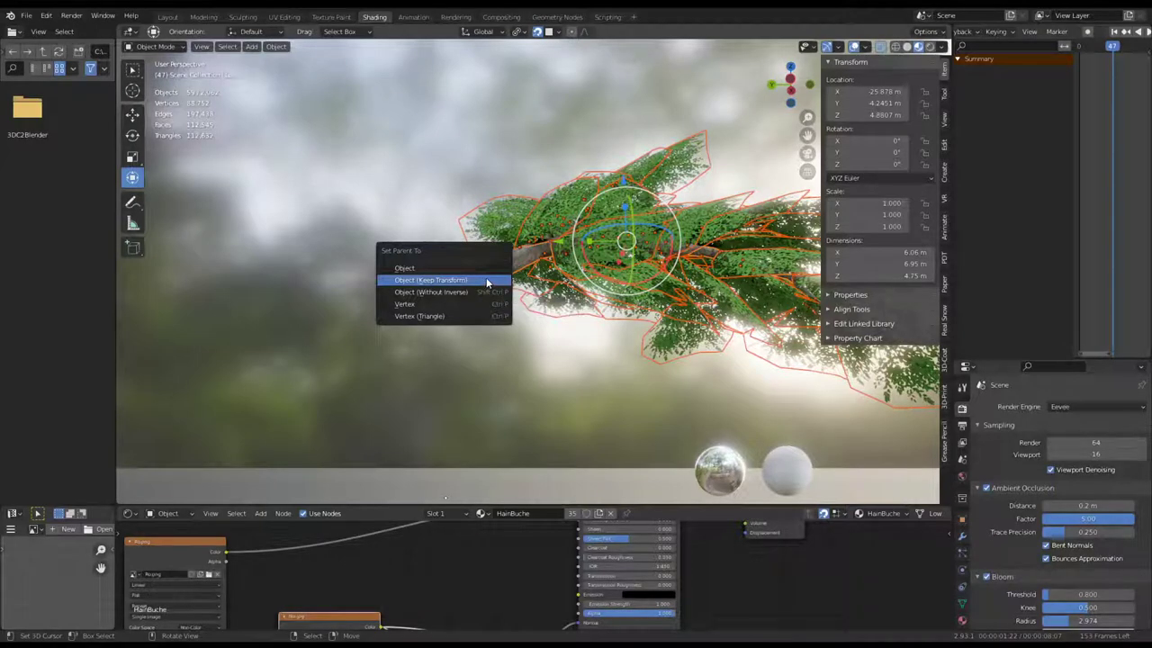
Parent the branch to the tree with Keep Transform and start the animation playing.
{"action": "left_click", "coordinate": [487, 282]}
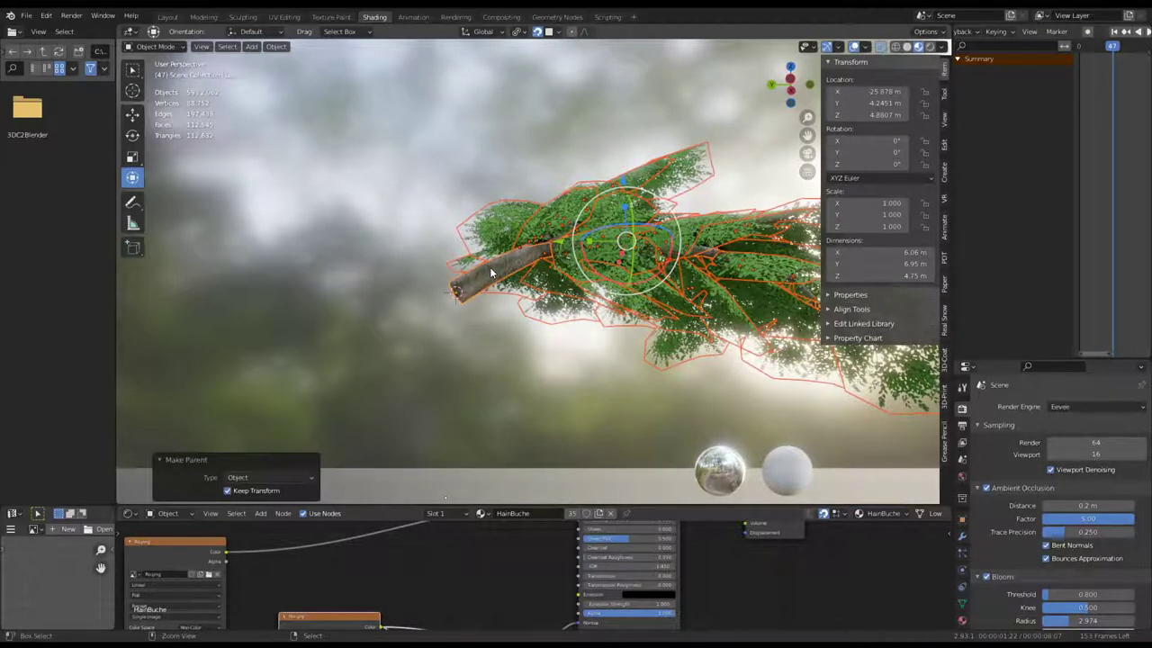
{"action": "left_click", "coordinate": [1078, 189]}
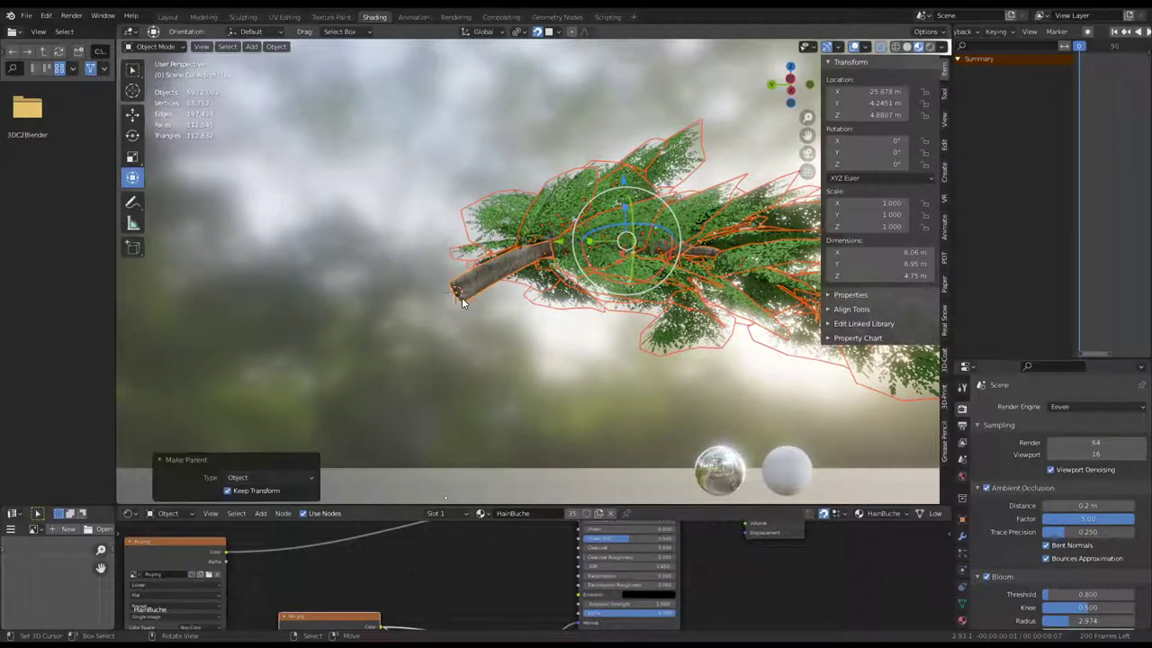
{"action": "key", "text": "space"}
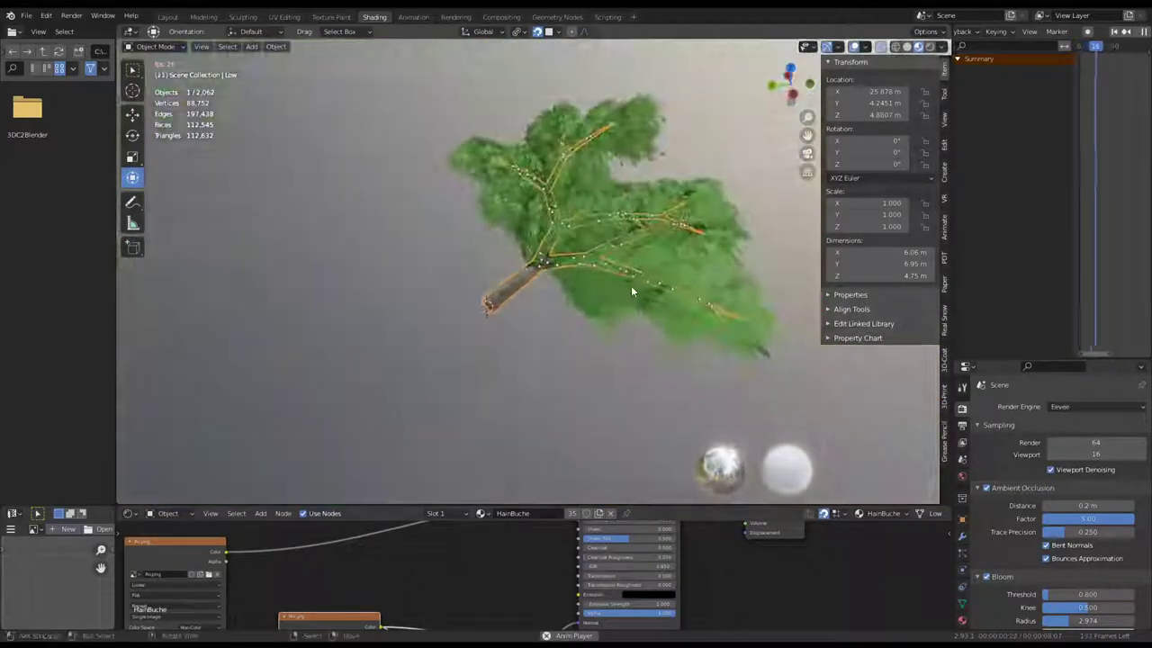
Maximize the 3D viewport and switch to the top-down camera view.
{"action": "mouse_move", "coordinate": [631, 285]}
{"action": "middle_mouse_down"}
{"action": "mouse_move", "coordinate": [613, 241]}
{"action": "mouse_move", "coordinate": [694, 216]}
{"action": "middle_mouse_up"}
{"action": "key", "text": "r"}
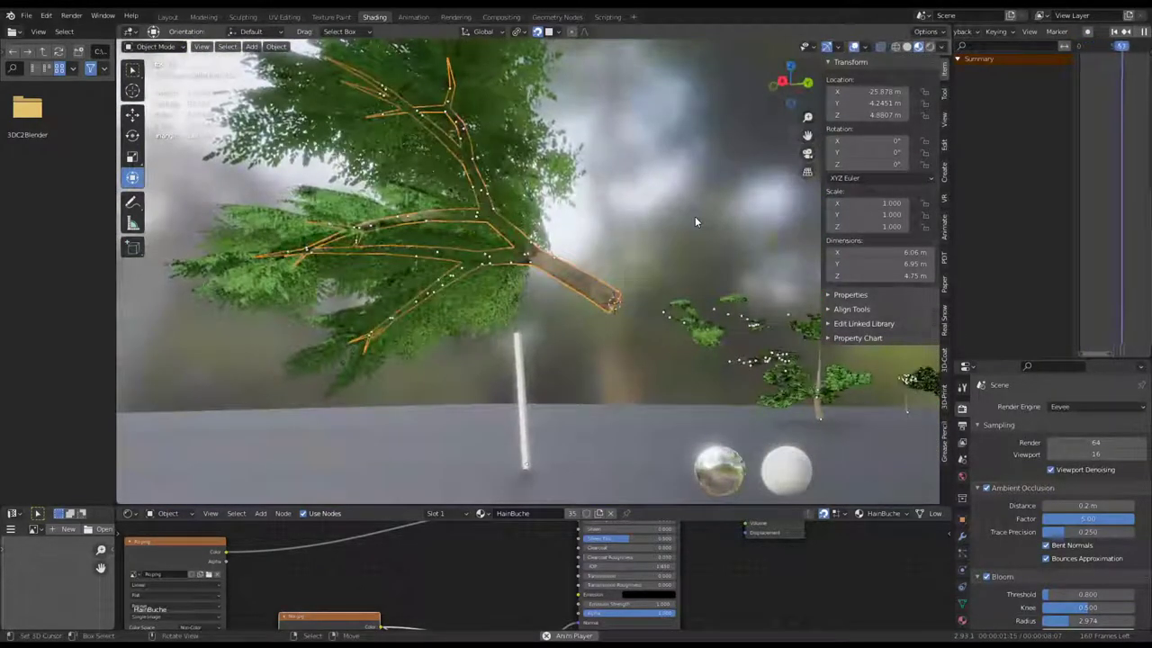
{"action": "key", "text": "Escape"}
{"action": "key", "text": "ctrl+space"}
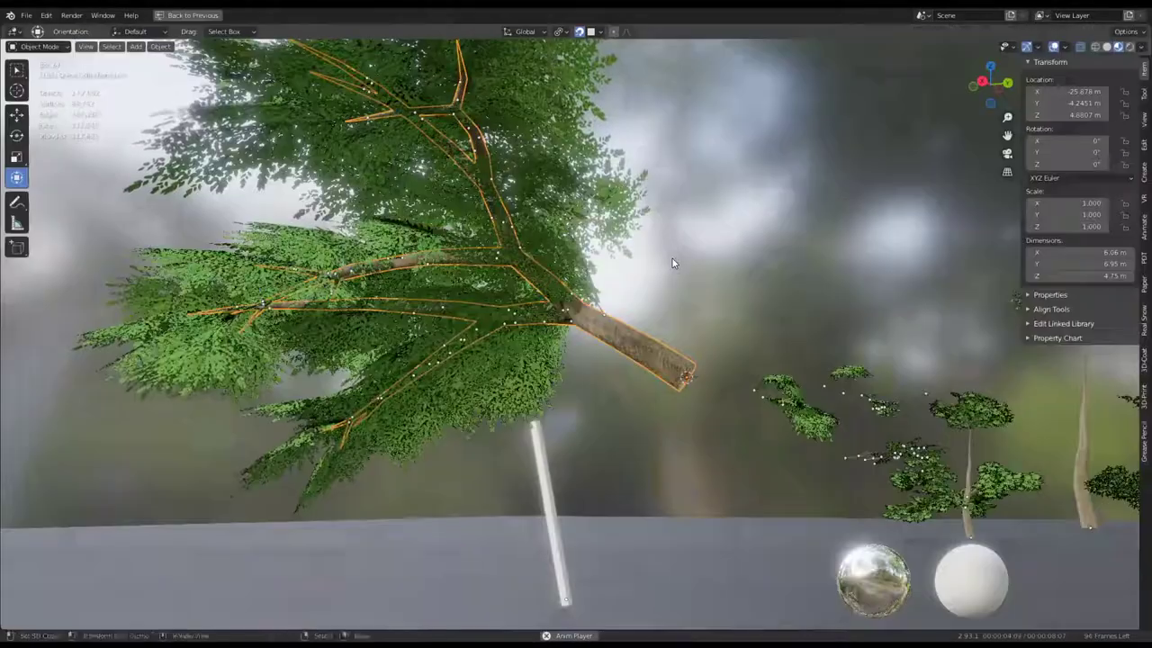
{"action": "key", "text": "KP_0"}
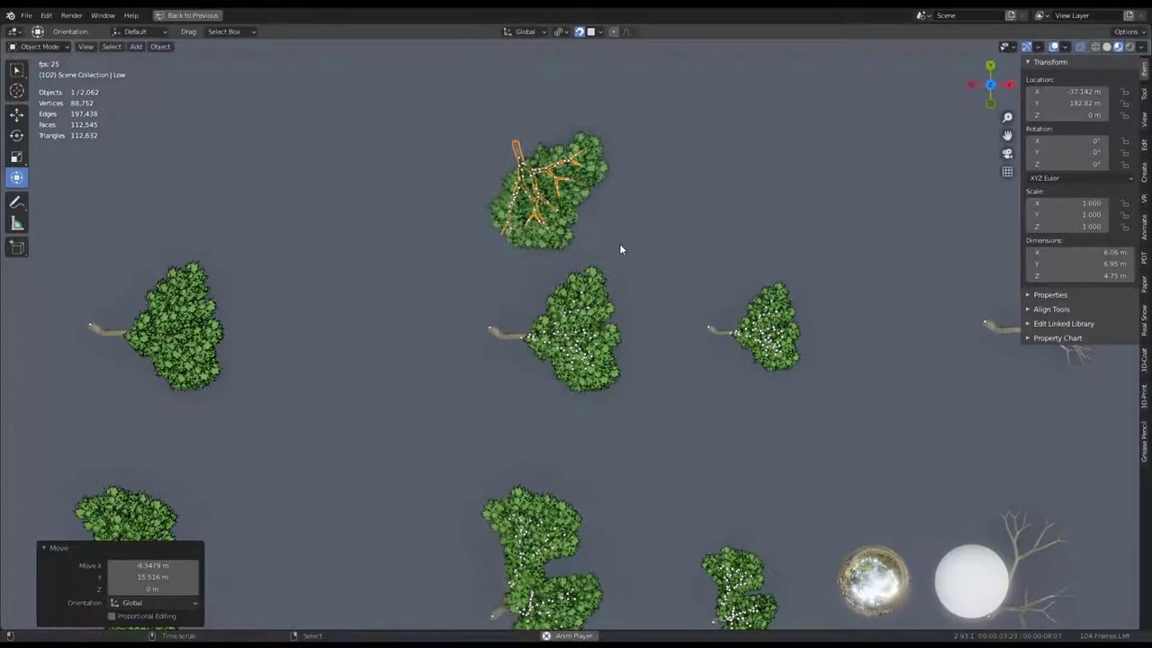
Clear the tree's rotation, turn it to a new angle, and run a command through context-menu Search.
{"action": "key", "text": "alt+r"}
{"action": "key", "text": "r"}
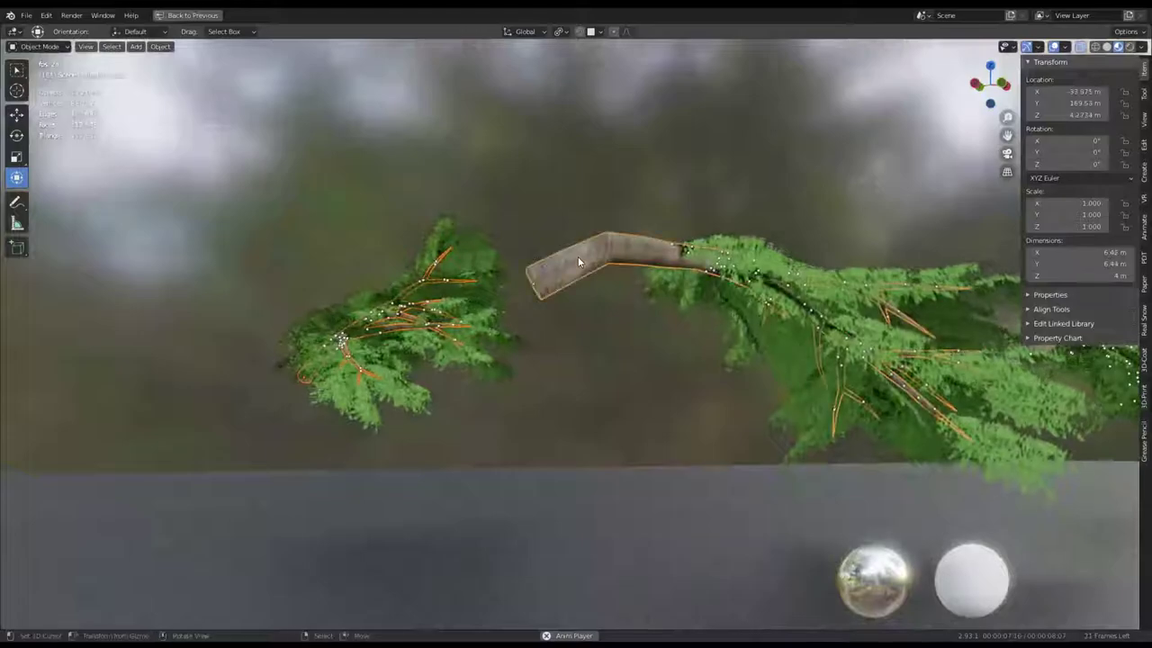
{"action": "right_click", "coordinate": [578, 256]}
{"action": "right_click", "coordinate": [654, 233]}
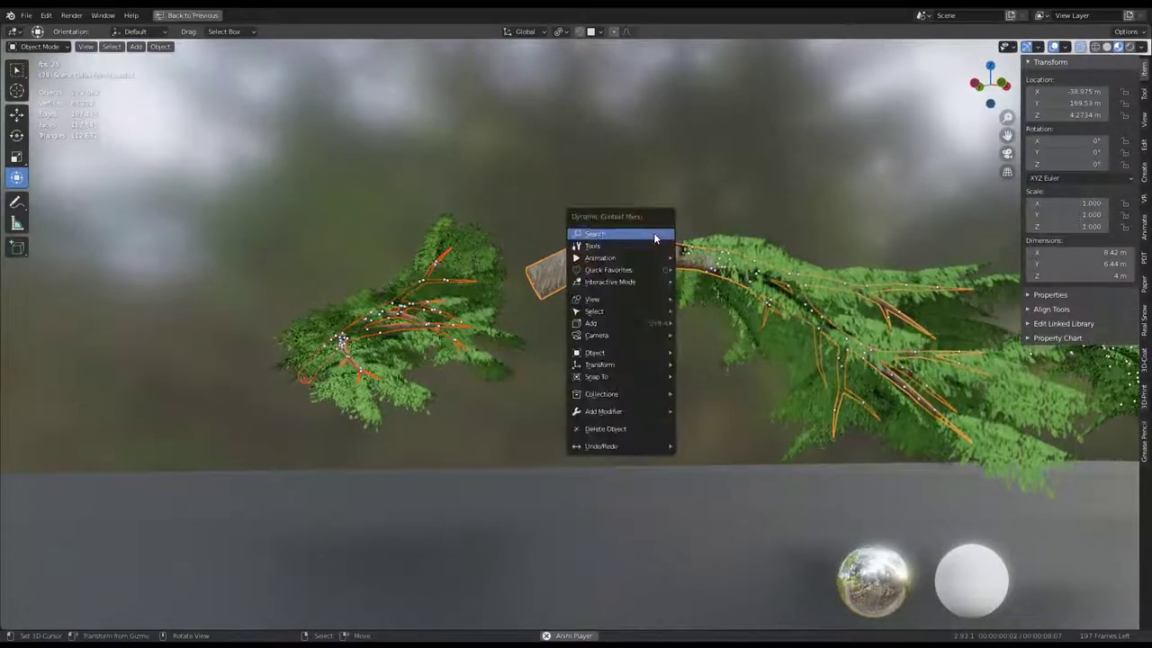
{"action": "left_click", "coordinate": [654, 233]}
{"action": "left_click", "coordinate": [717, 255]}
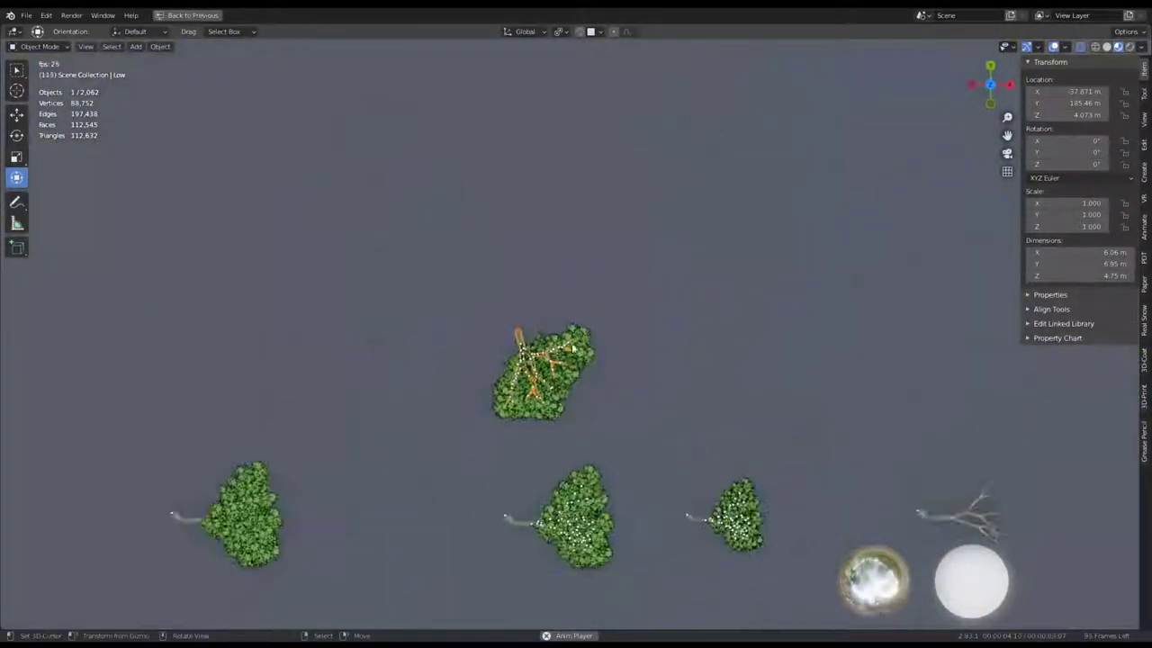
Select the central branch cluster with its foliage and duplicate it to the left.
{"action": "left_click", "coordinate": [521, 331]}
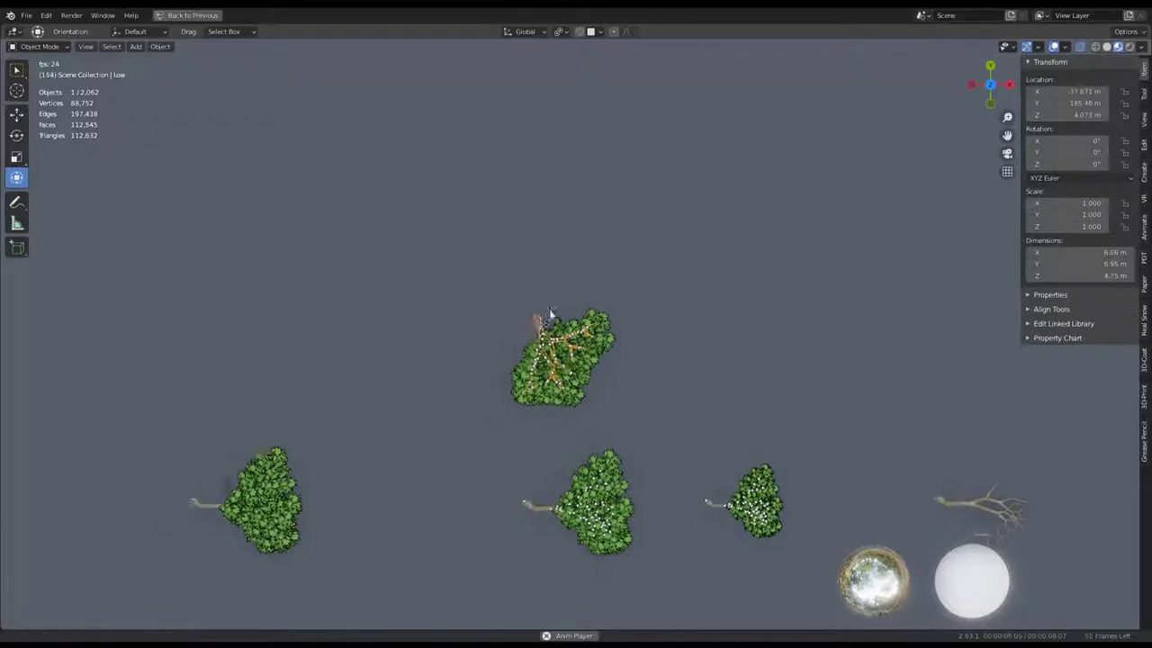
{"action": "left_click_drag", "start_coordinate": [545, 205], "coordinate": [542, 203]}
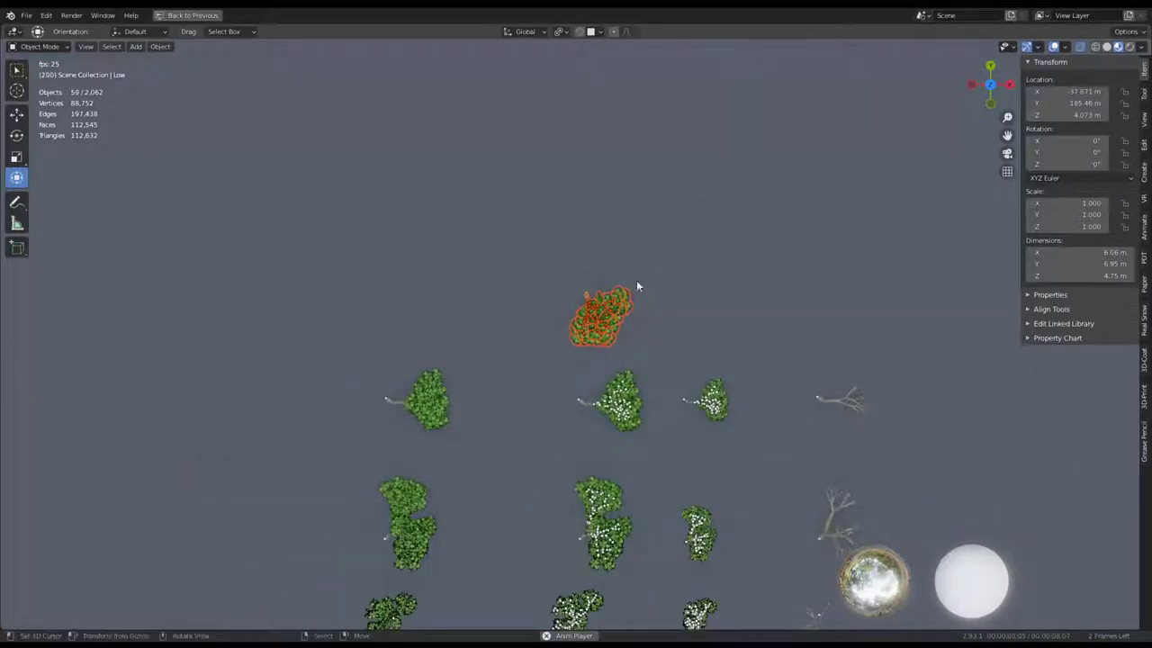
{"action": "key", "text": "shift+d"}
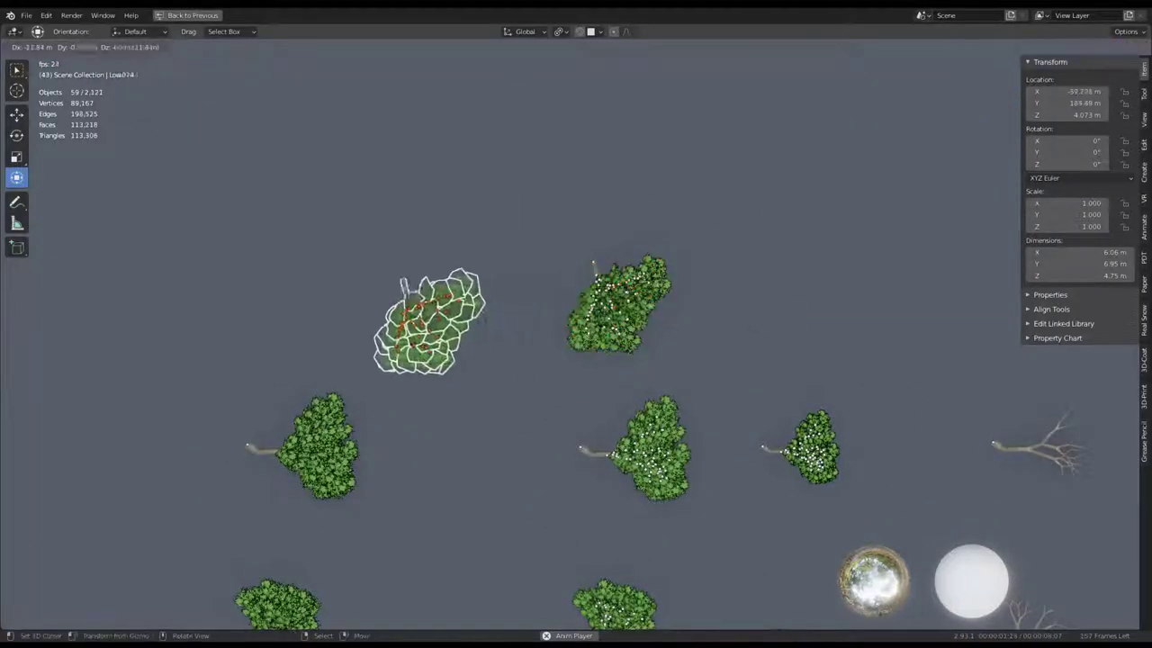
{"action": "left_click", "coordinate": [513, 332]}
{"action": "mouse_move", "coordinate": [513, 331]}
{"action": "middle_mouse_down"}
{"action": "mouse_move", "coordinate": [710, 247]}
{"action": "mouse_move", "coordinate": [347, 414]}
{"action": "mouse_move", "coordinate": [407, 345]}
{"action": "middle_mouse_up"}
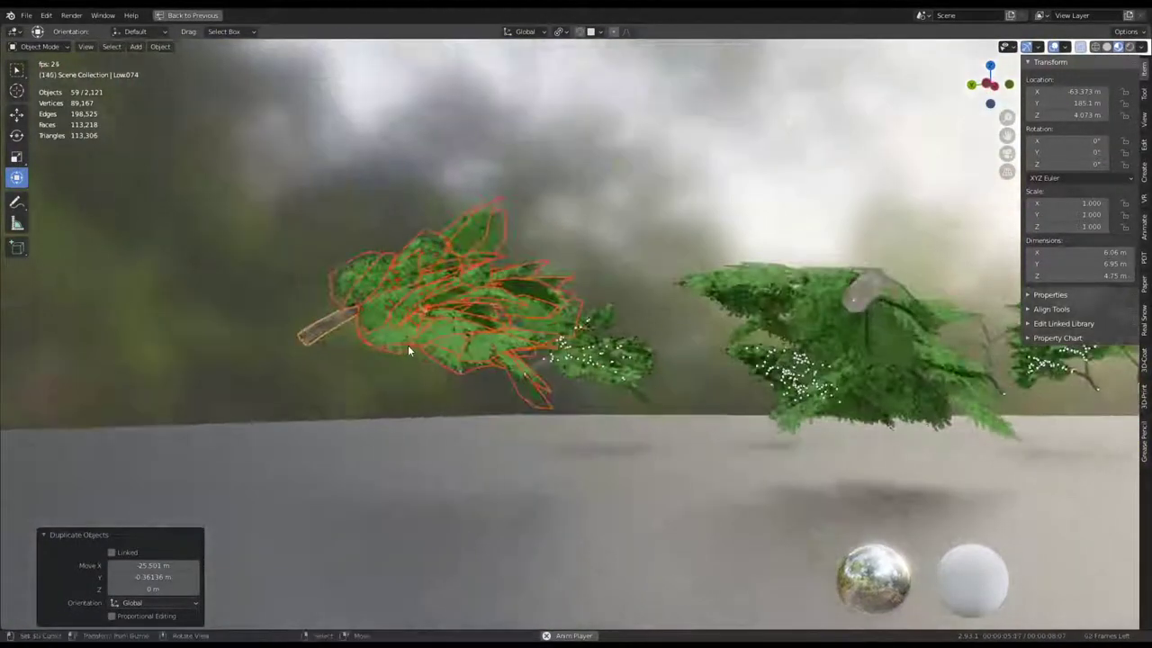
Stop the wind playback, select only the copied branch, and restore the full layout.
{"action": "key", "text": "space"}
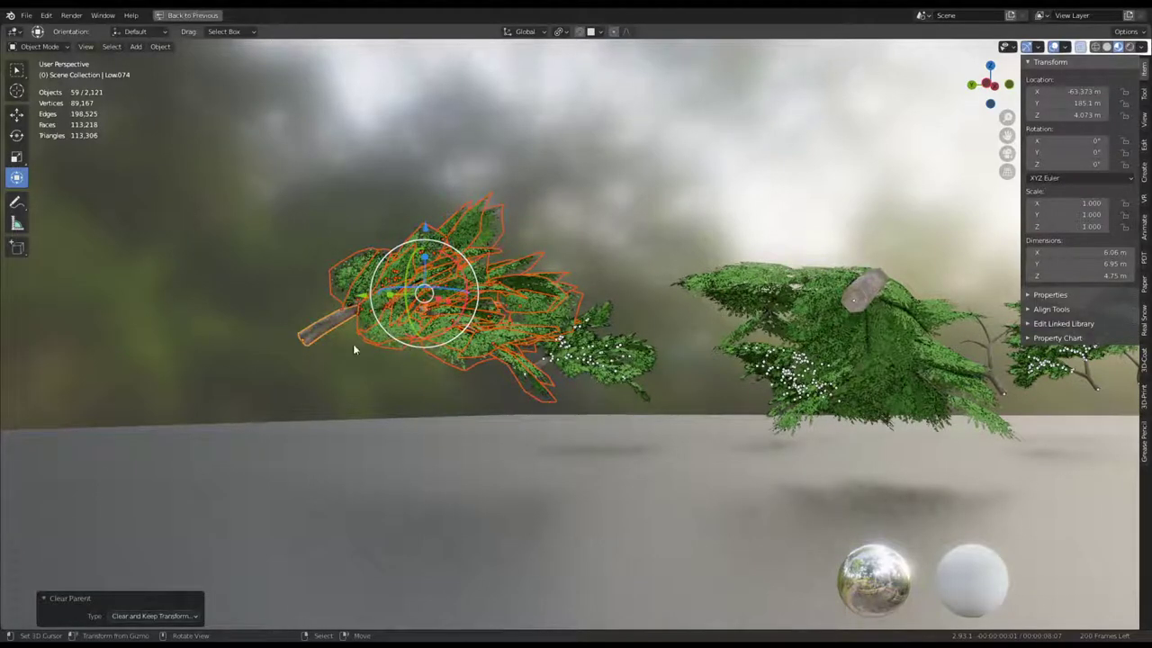
{"action": "left_click", "coordinate": [317, 332], "text": "shift"}
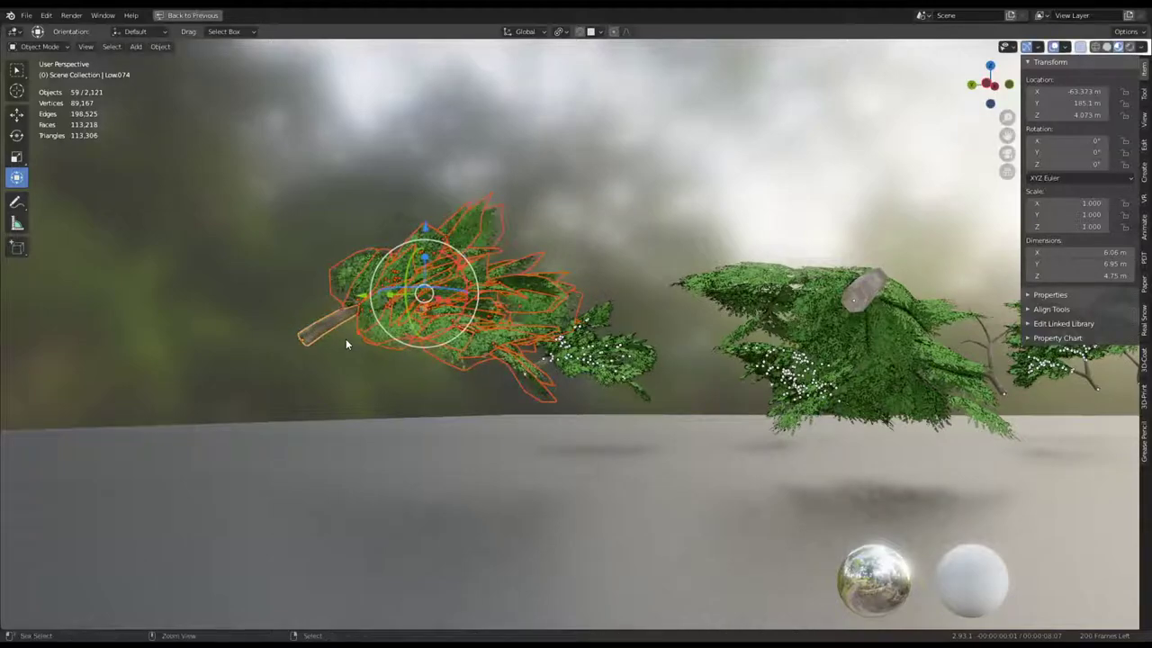
{"action": "left_click", "coordinate": [331, 332]}
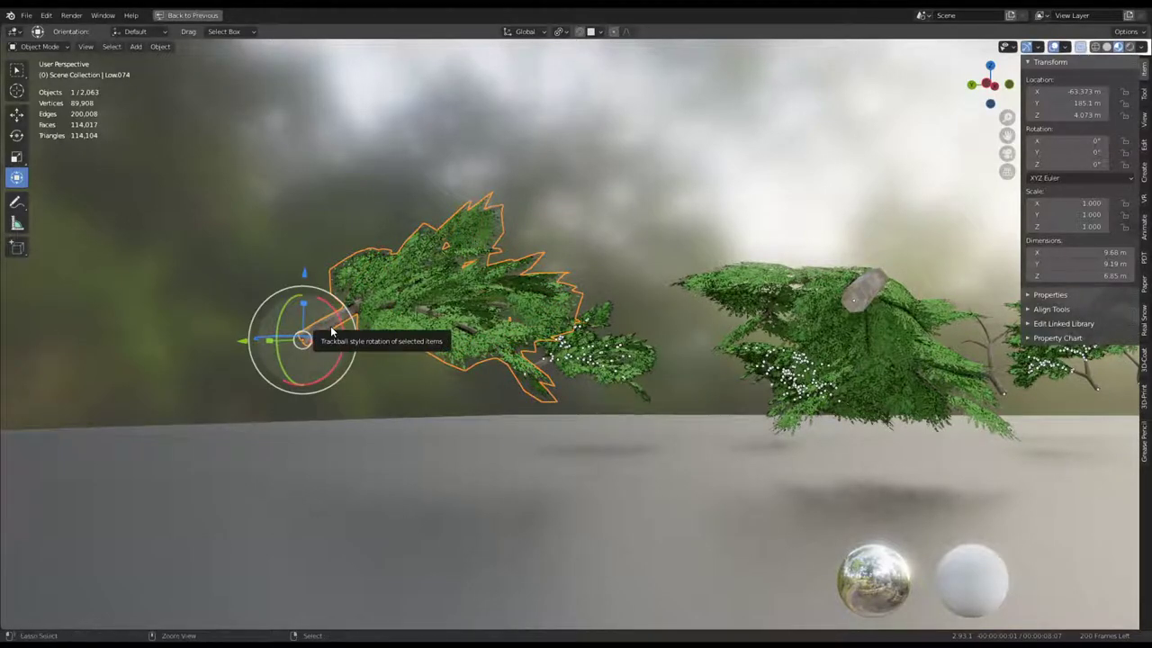
{"action": "key", "text": "ctrl+space"}
Show the branch's modifiers, then play the wind animation in a maximized 3D view.
{"action": "left_click", "coordinate": [962, 537]}
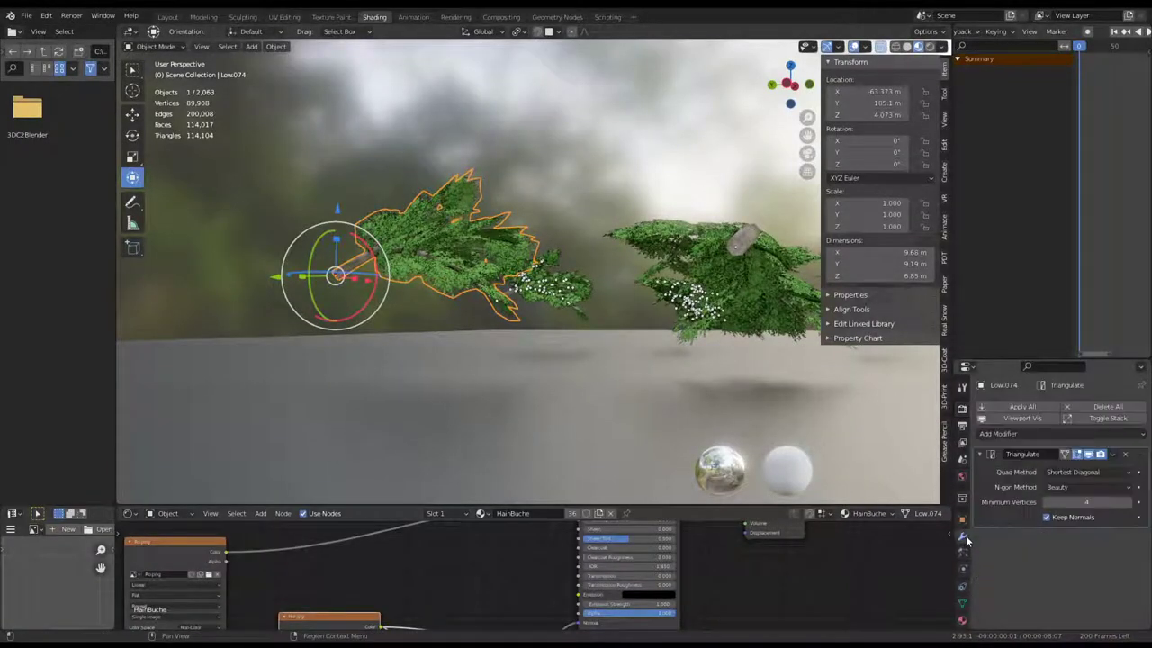
{"action": "key", "text": "ctrl+space"}
{"action": "mouse_move", "coordinate": [617, 225]}
{"action": "middle_mouse_down"}
{"action": "mouse_move", "coordinate": [594, 303]}
{"action": "mouse_move", "coordinate": [617, 360]}
{"action": "middle_mouse_up"}
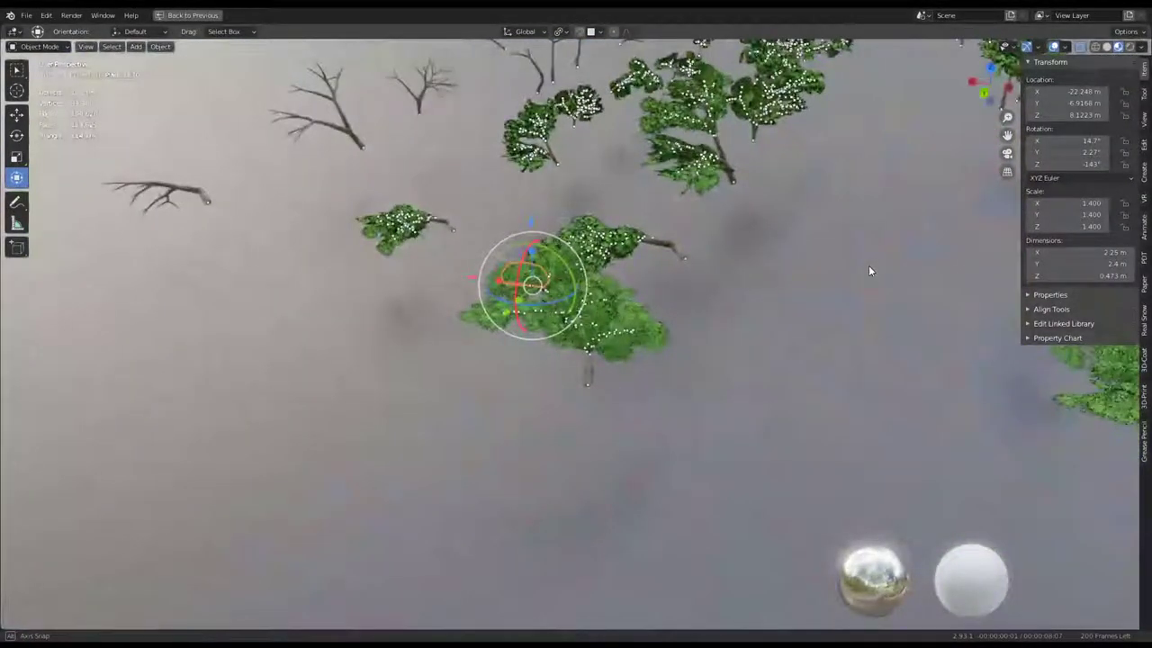
{"action": "mouse_move", "coordinate": [868, 270]}
{"action": "middle_mouse_down"}
{"action": "mouse_move", "coordinate": [656, 360]}
{"action": "mouse_move", "coordinate": [627, 406]}
{"action": "middle_mouse_up"}
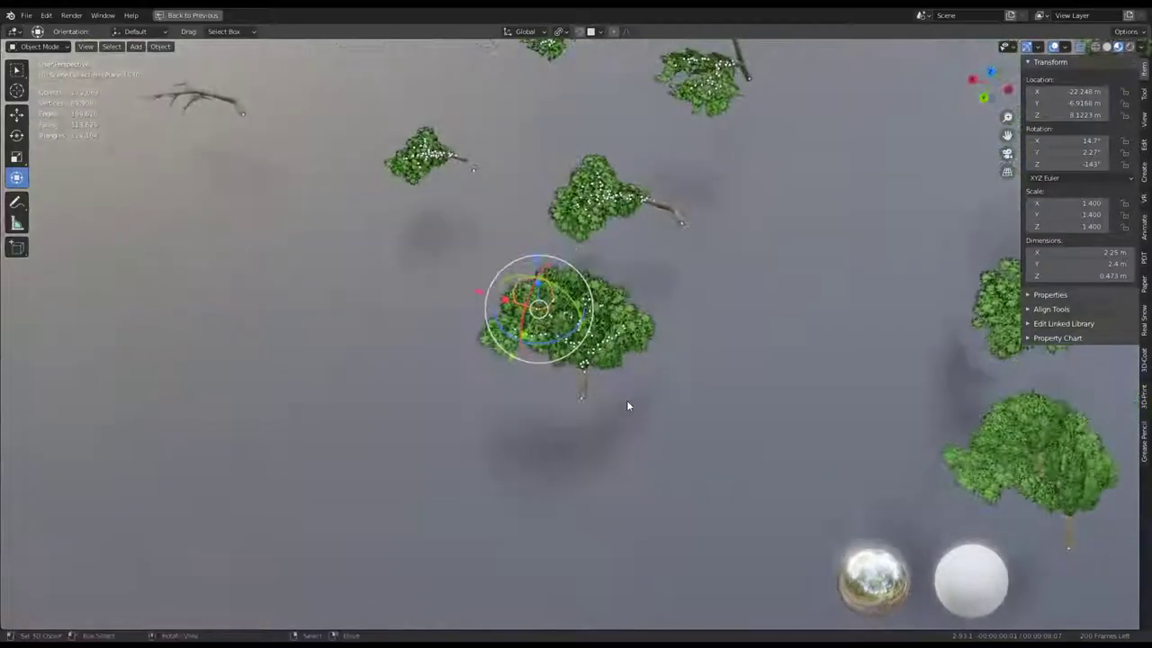
{"action": "key", "text": "space"}
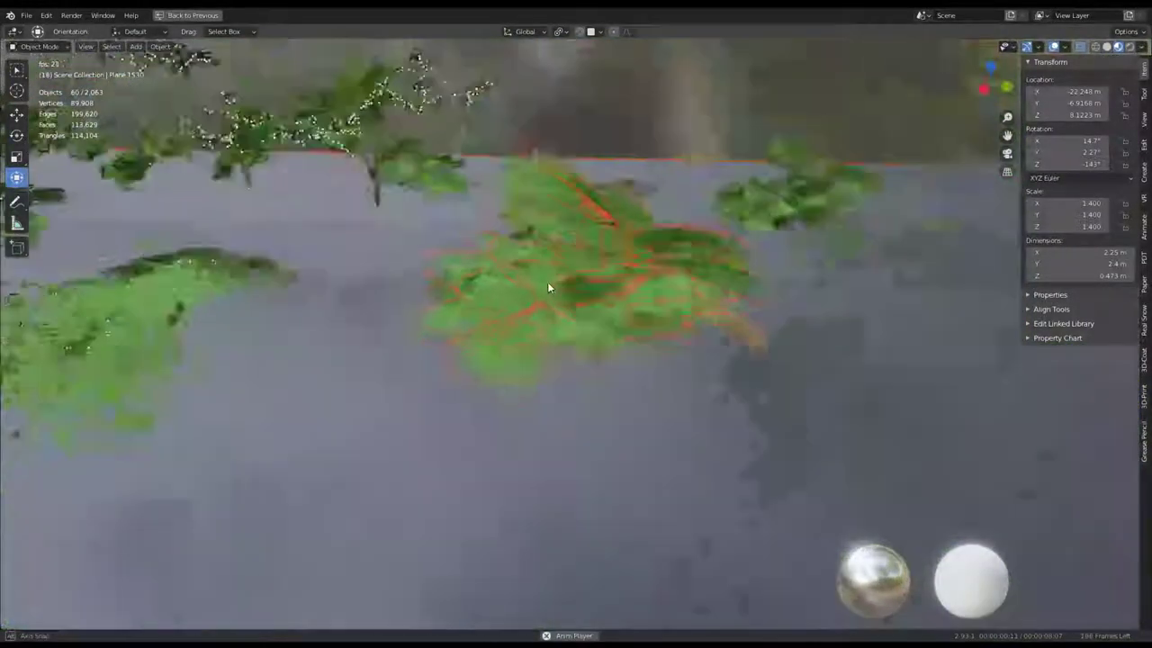
{"action": "mouse_move", "coordinate": [734, 360]}
{"action": "middle_mouse_down"}
{"action": "mouse_move", "coordinate": [519, 270]}
{"action": "mouse_move", "coordinate": [731, 256]}
{"action": "mouse_move", "coordinate": [710, 260]}
{"action": "mouse_move", "coordinate": [805, 279]}
{"action": "mouse_move", "coordinate": [618, 310]}
{"action": "mouse_move", "coordinate": [562, 388]}
{"action": "middle_mouse_up"}
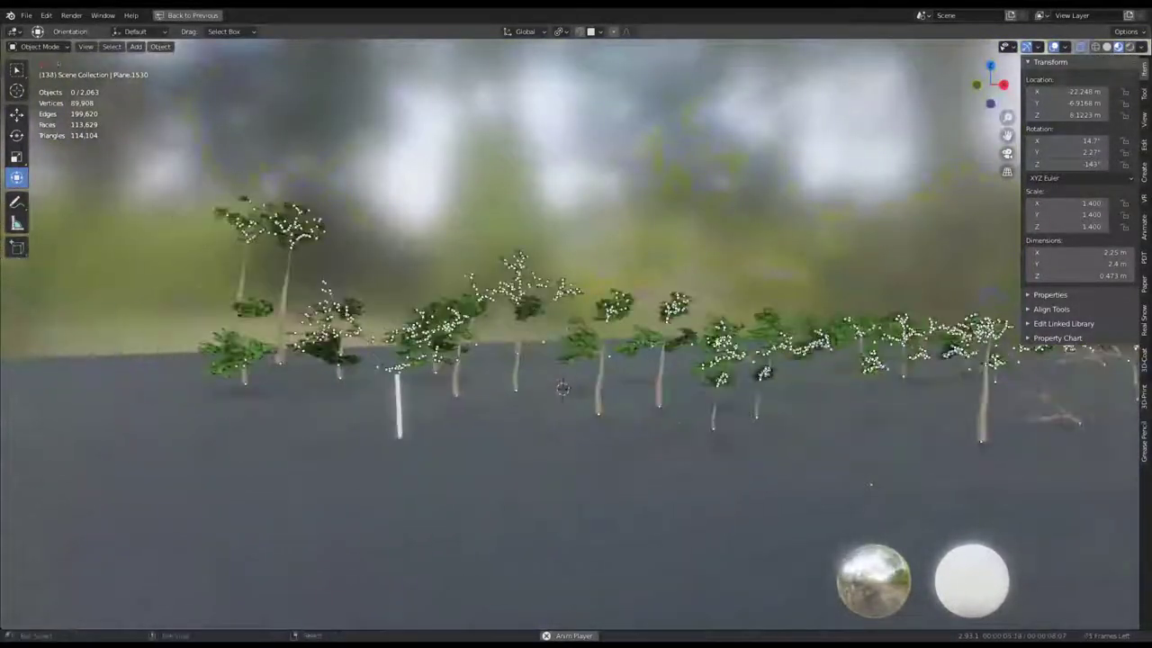
Select the white pillar and tilt it slightly off vertical.
{"action": "left_click", "coordinate": [470, 411]}
{"action": "mouse_move", "coordinate": [470, 411]}
{"action": "middle_mouse_down"}
{"action": "mouse_move", "coordinate": [623, 399]}
{"action": "mouse_move", "coordinate": [506, 387]}
{"action": "mouse_move", "coordinate": [598, 385]}
{"action": "middle_mouse_up"}
{"action": "left_click", "coordinate": [482, 382]}
{"action": "middle_click_drag", "start_coordinate": [482, 381], "coordinate": [540, 387]}
{"action": "key", "text": "r"}
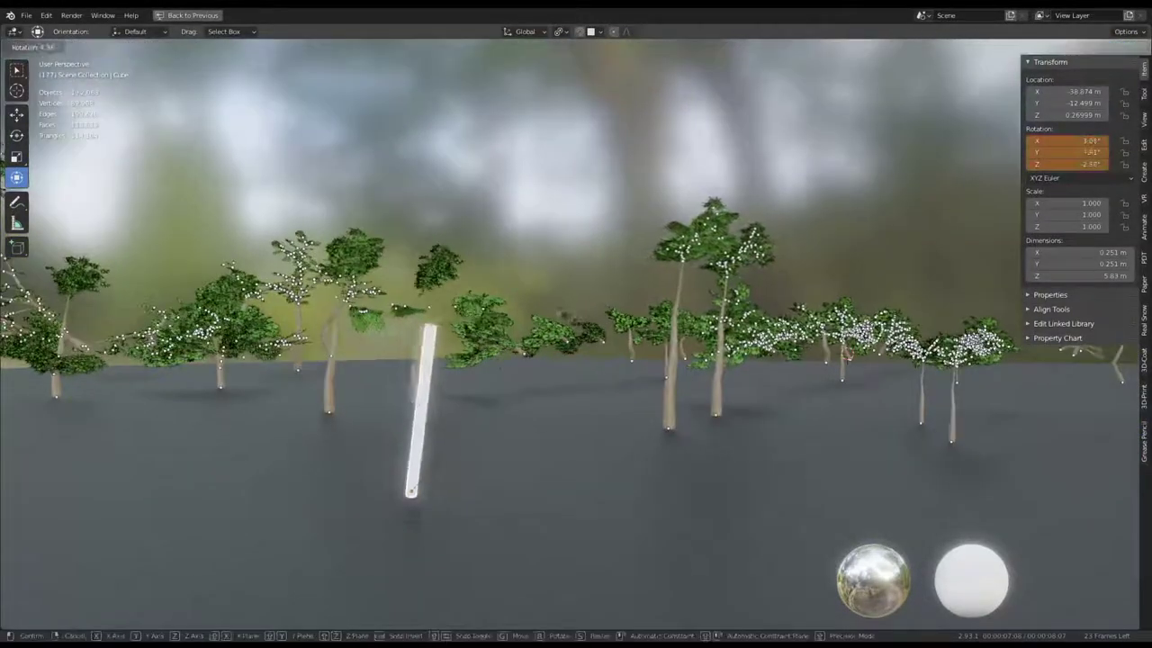
{"action": "left_click", "coordinate": [116, 501]}
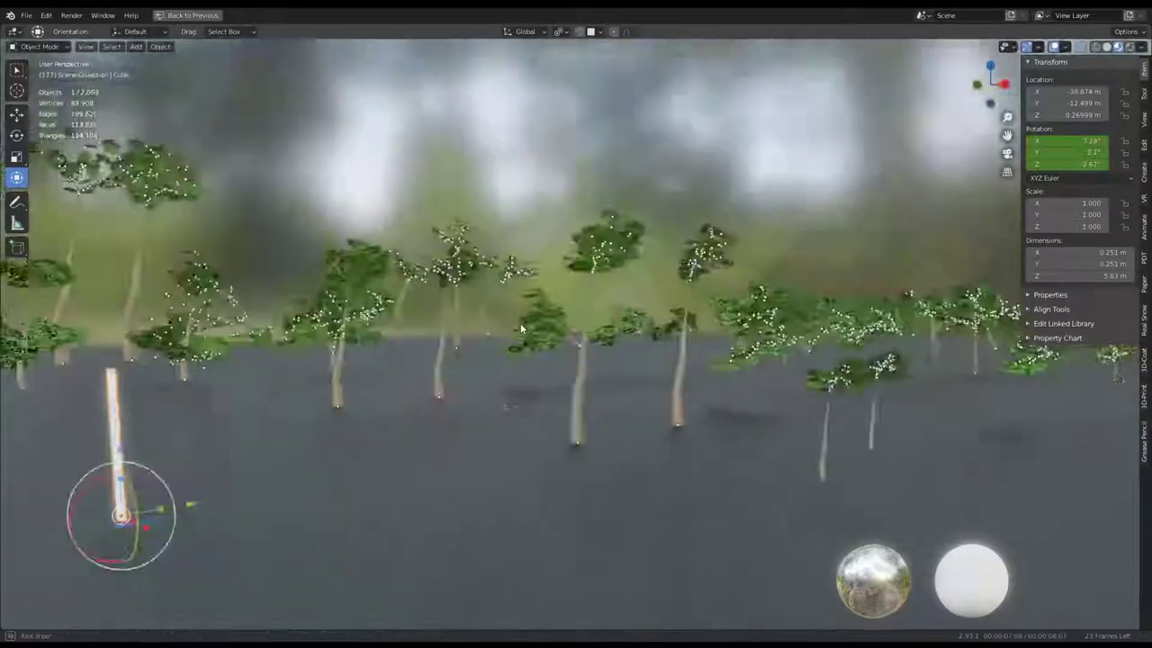
Adjust the pillar's tilt to about 3.28°, 2.1°, -2.87°, then select the central tree.
{"action": "middle_click_drag", "start_coordinate": [116, 502], "coordinate": [18, 441]}
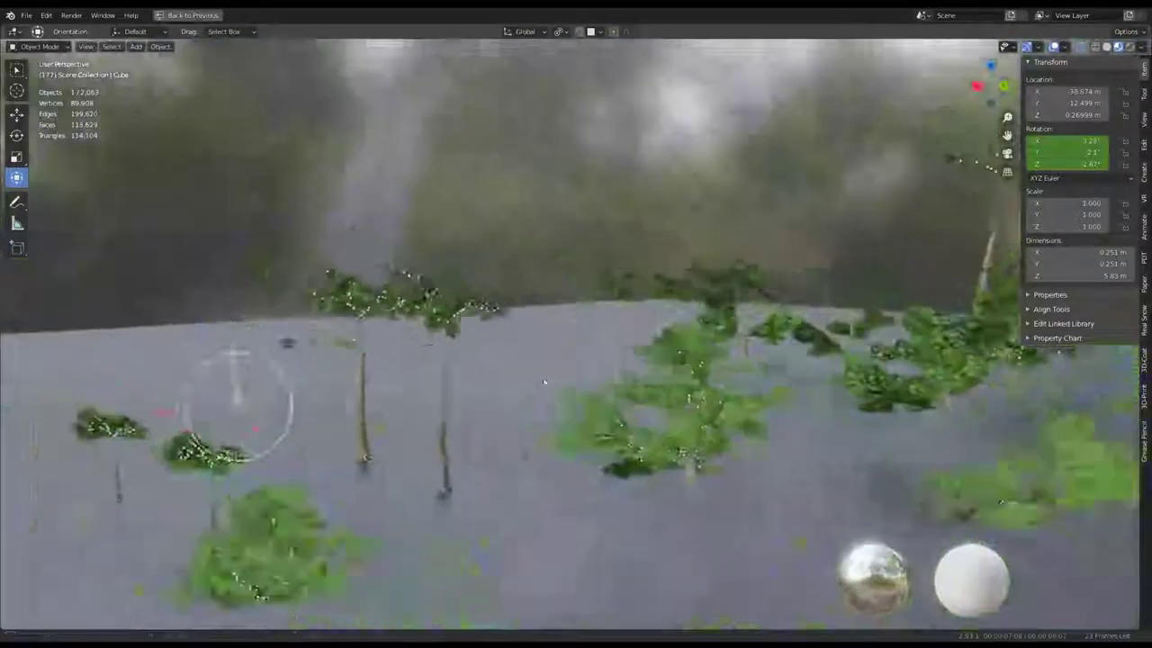
{"action": "middle_click_drag", "start_coordinate": [576, 360], "coordinate": [638, 365]}
{"action": "key", "text": "r"}
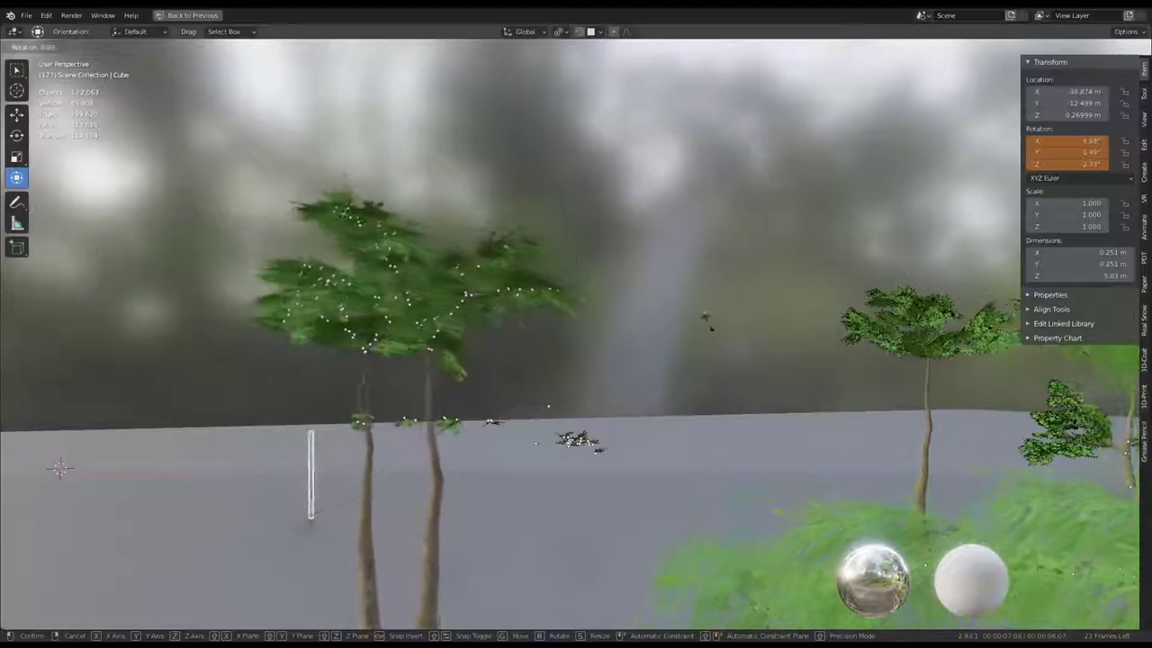
{"action": "key", "text": "Return"}
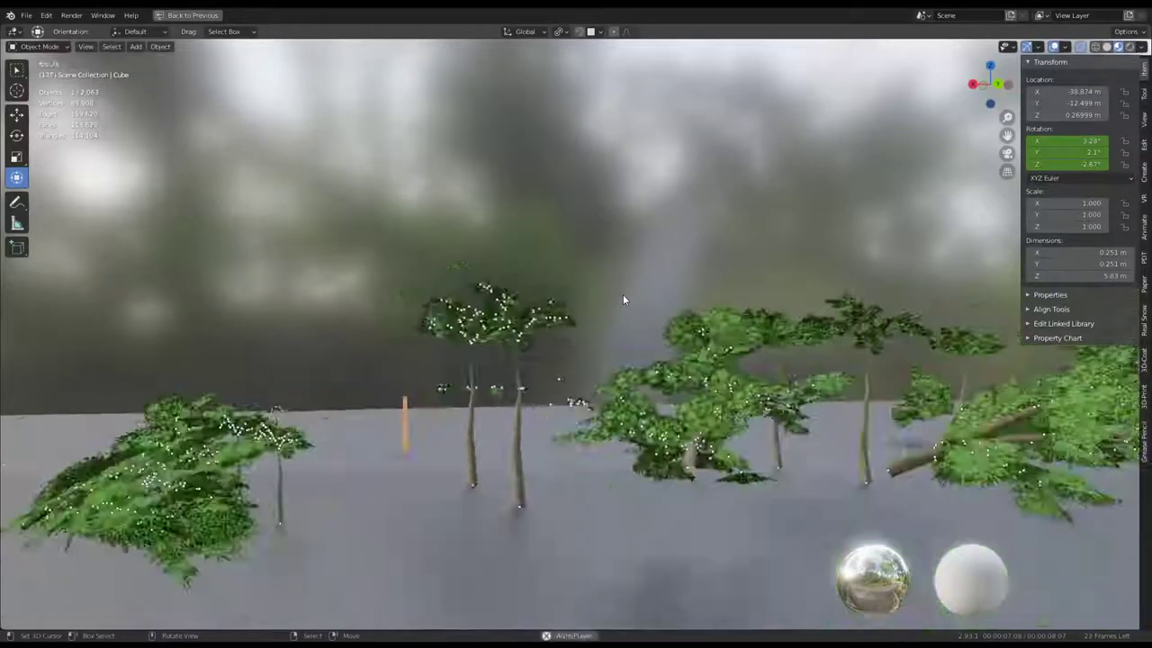
{"action": "middle_click_drag", "start_coordinate": [623, 294], "coordinate": [773, 367]}
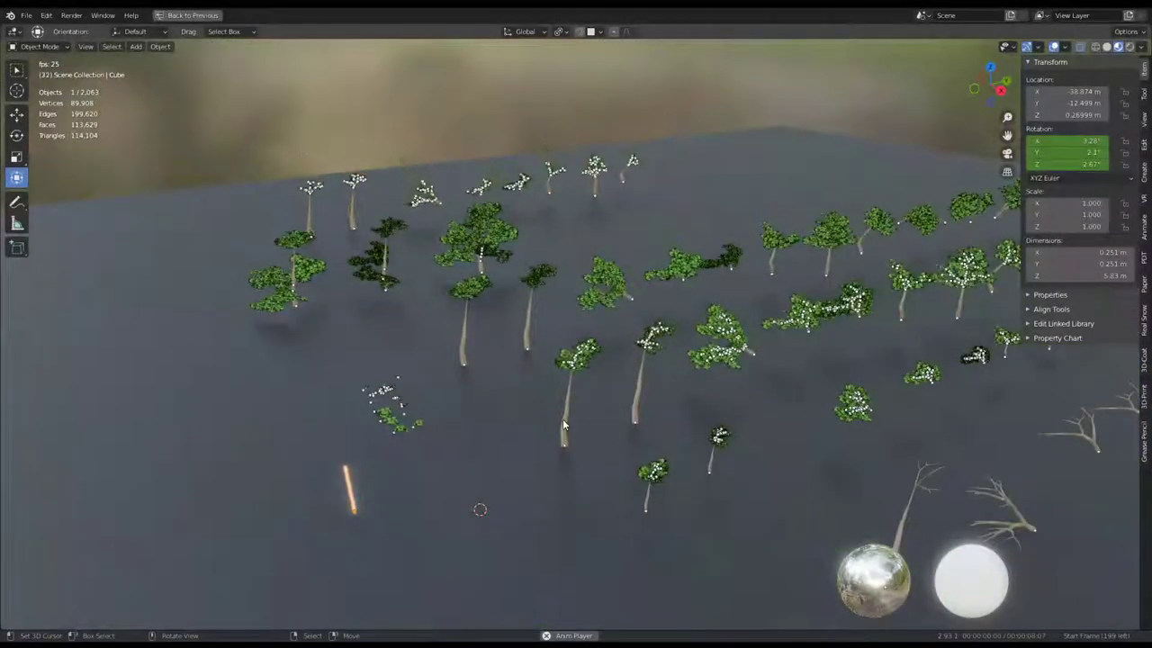
{"action": "left_click", "coordinate": [563, 419]}
{"action": "mouse_move", "coordinate": [562, 418]}
{"action": "middle_mouse_down"}
{"action": "mouse_move", "coordinate": [707, 371]}
{"action": "mouse_move", "coordinate": [680, 394]}
{"action": "middle_mouse_up"}
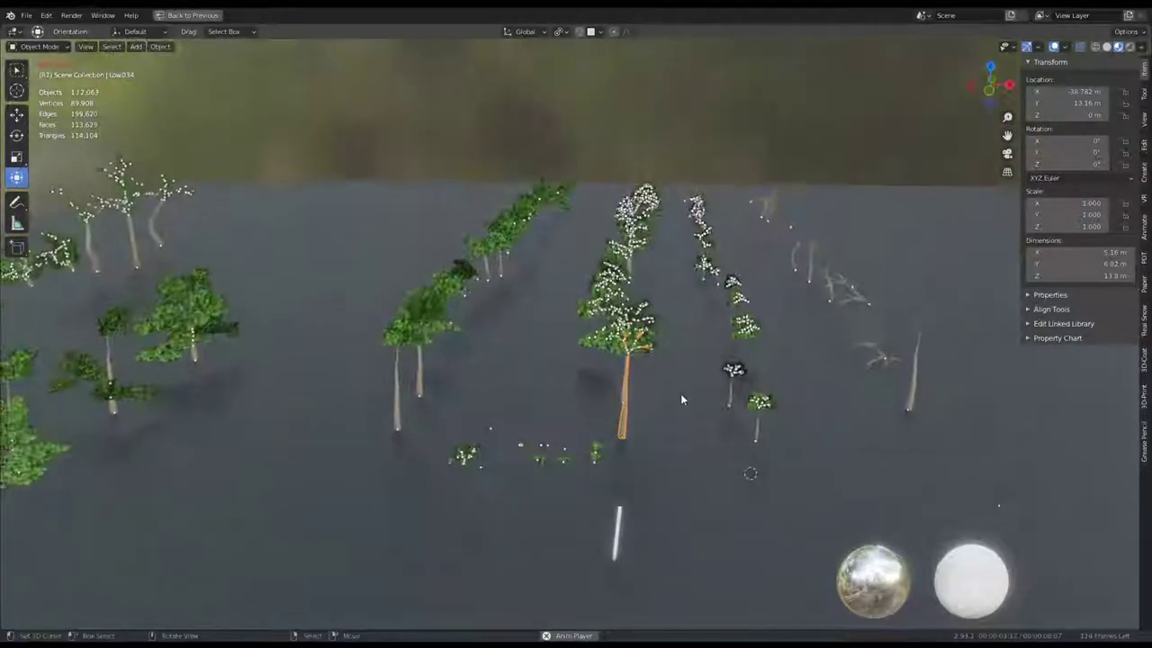
In Wireframe, box-select a tree row for a linked copy, then return to Material Preview.
{"action": "left_click", "coordinate": [1095, 46]}
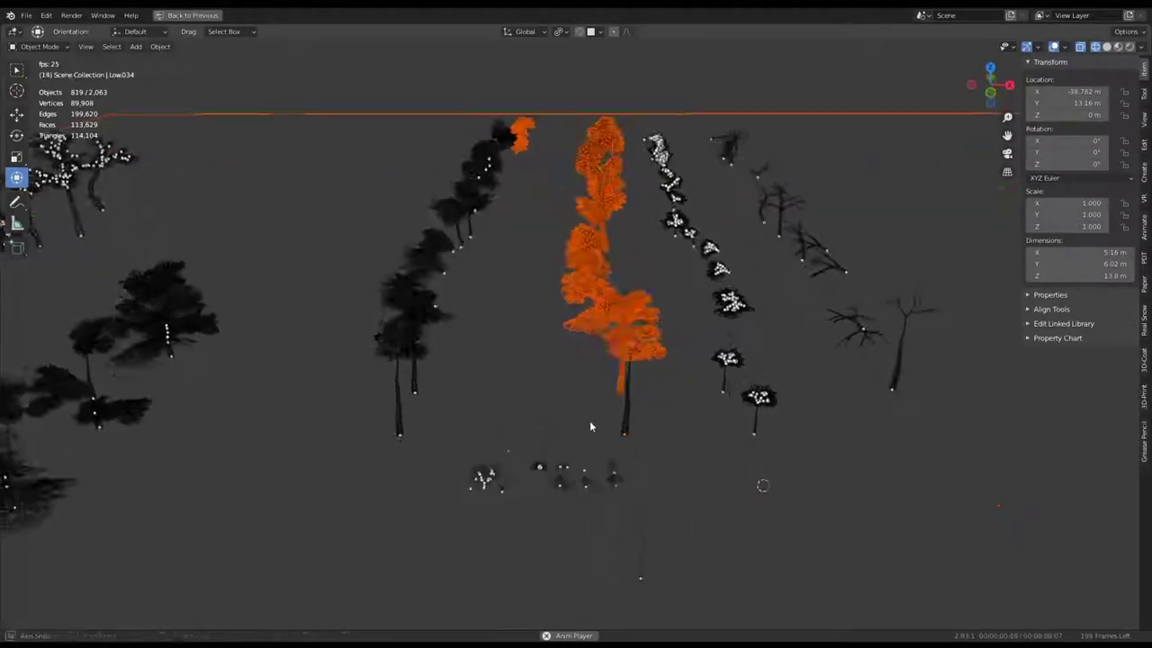
{"action": "left_click_drag", "start_coordinate": [548, 164], "coordinate": [470, 82]}
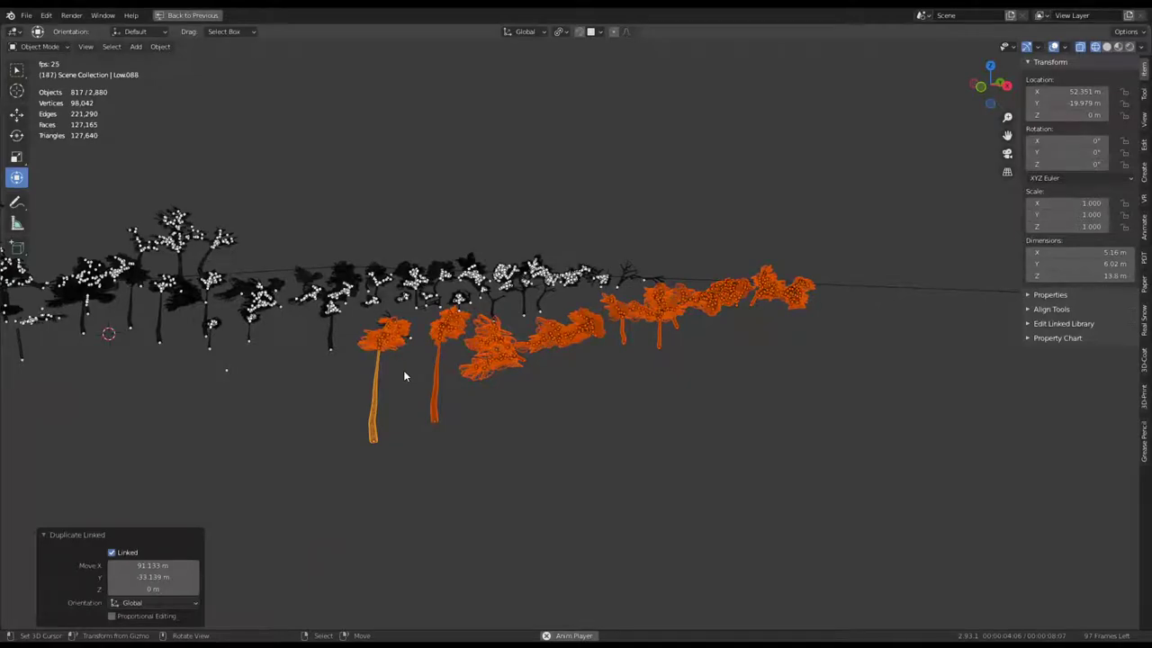
{"action": "left_click", "coordinate": [1119, 47]}
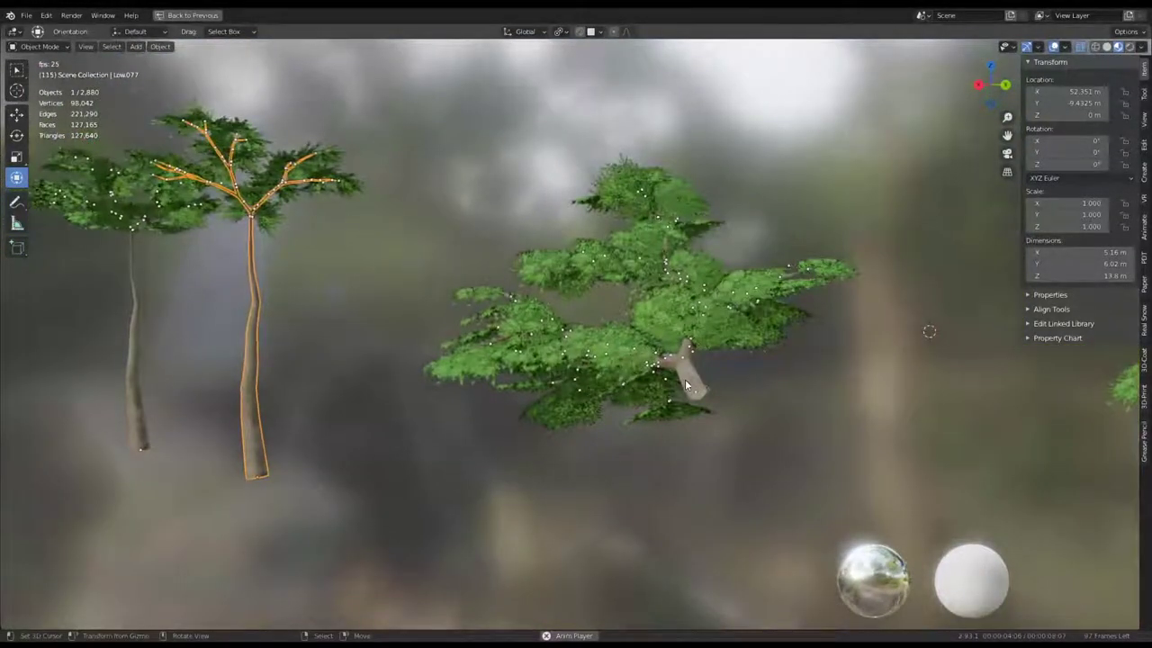
{"action": "left_click", "coordinate": [685, 379]}
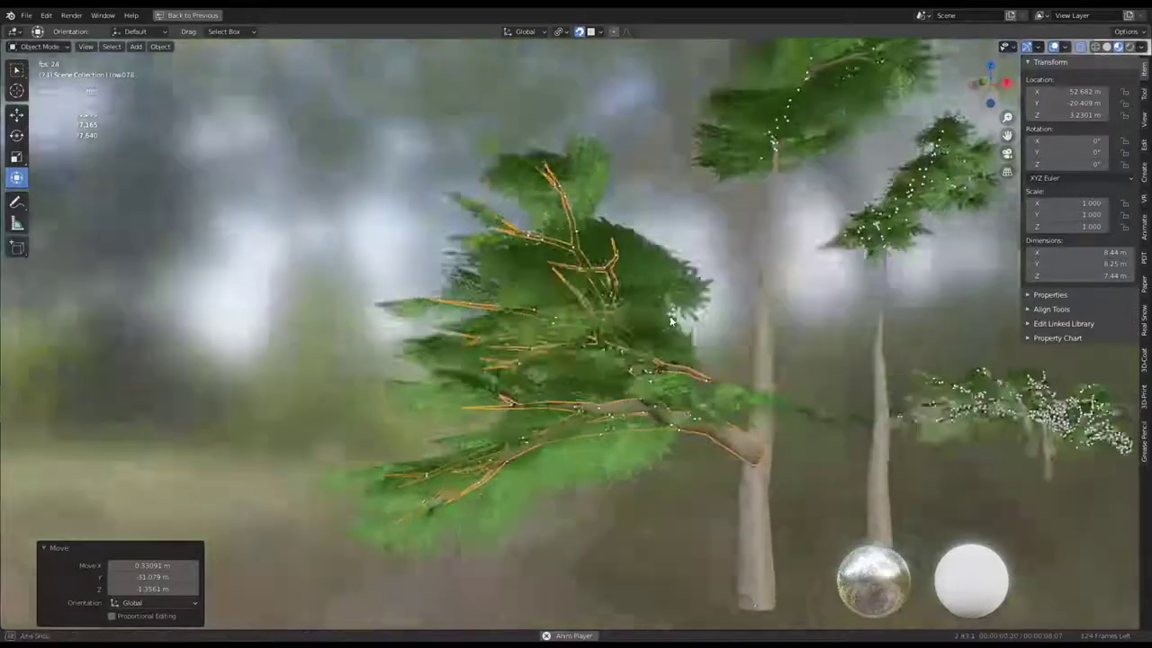
Stop playback, move the branch cluster onto the bare trunk, and parent it with Keep Transform.
{"action": "key", "text": "space"}
{"action": "key", "text": "g"}
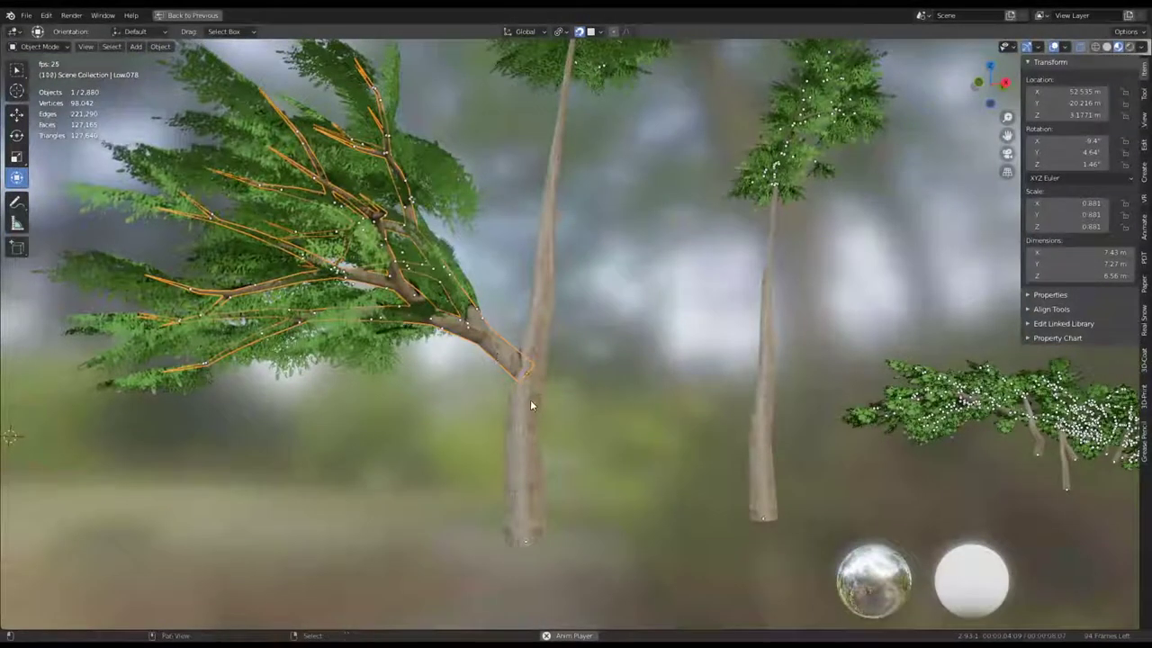
{"action": "left_click", "coordinate": [530, 400], "text": "shift"}
{"action": "key", "text": "ctrl+p"}
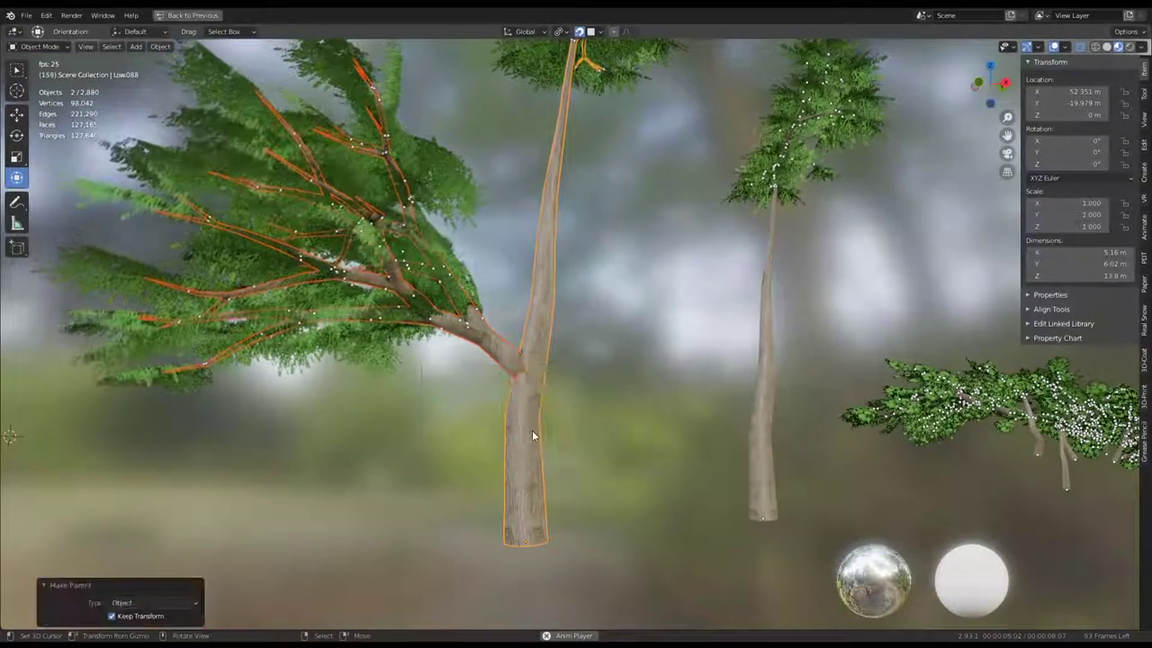
{"action": "scroll", "coordinate": [637, 320], "scroll_direction": "down", "scroll_amount": 6}
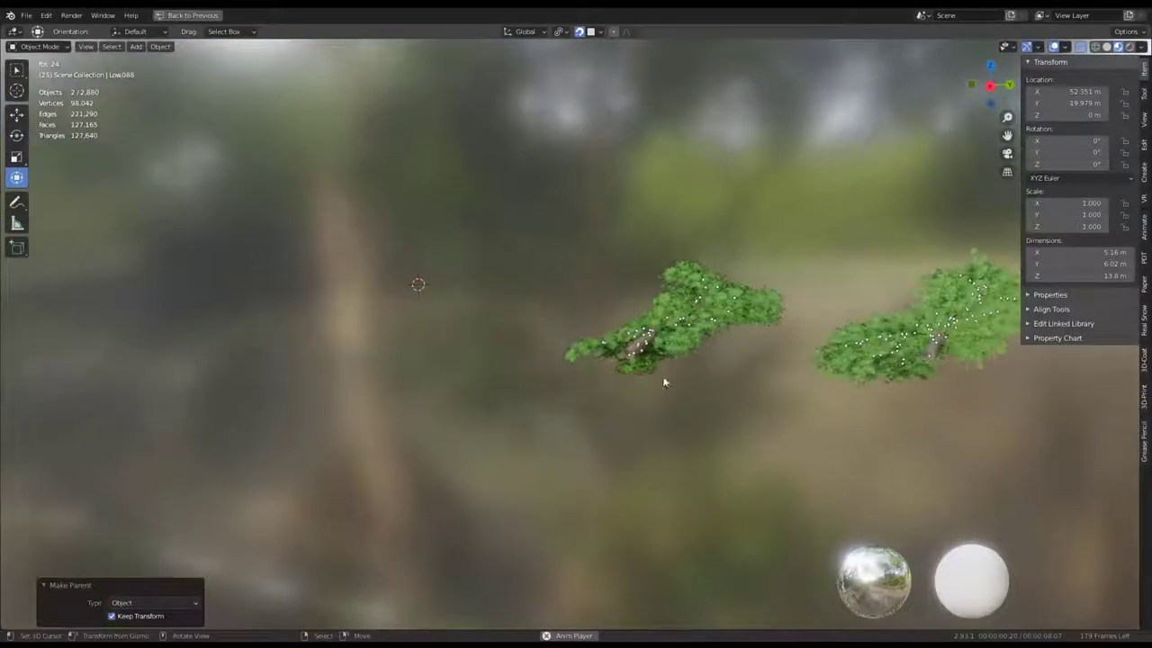
Select another branch cluster and rotate it toward the trunk.
{"action": "middle_click_drag", "start_coordinate": [663, 382], "coordinate": [603, 380]}
{"action": "left_click", "coordinate": [708, 329]}
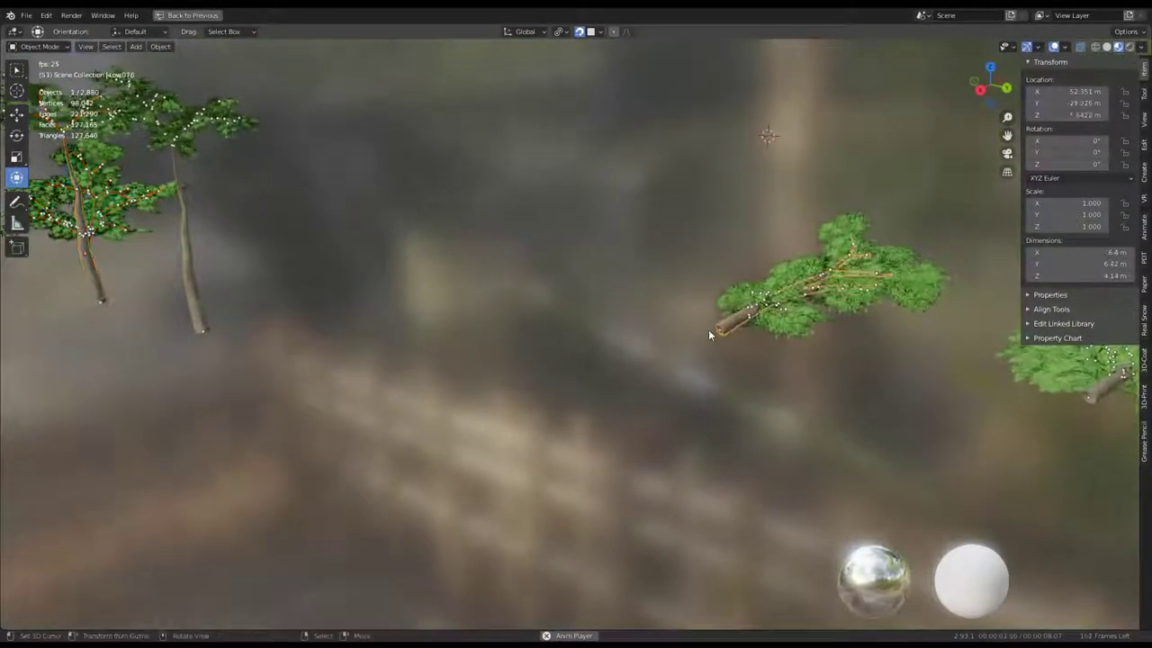
{"action": "mouse_move", "coordinate": [708, 329]}
{"action": "middle_mouse_down"}
{"action": "mouse_move", "coordinate": [610, 332]}
{"action": "mouse_move", "coordinate": [810, 340]}
{"action": "mouse_move", "coordinate": [591, 304]}
{"action": "middle_mouse_up"}
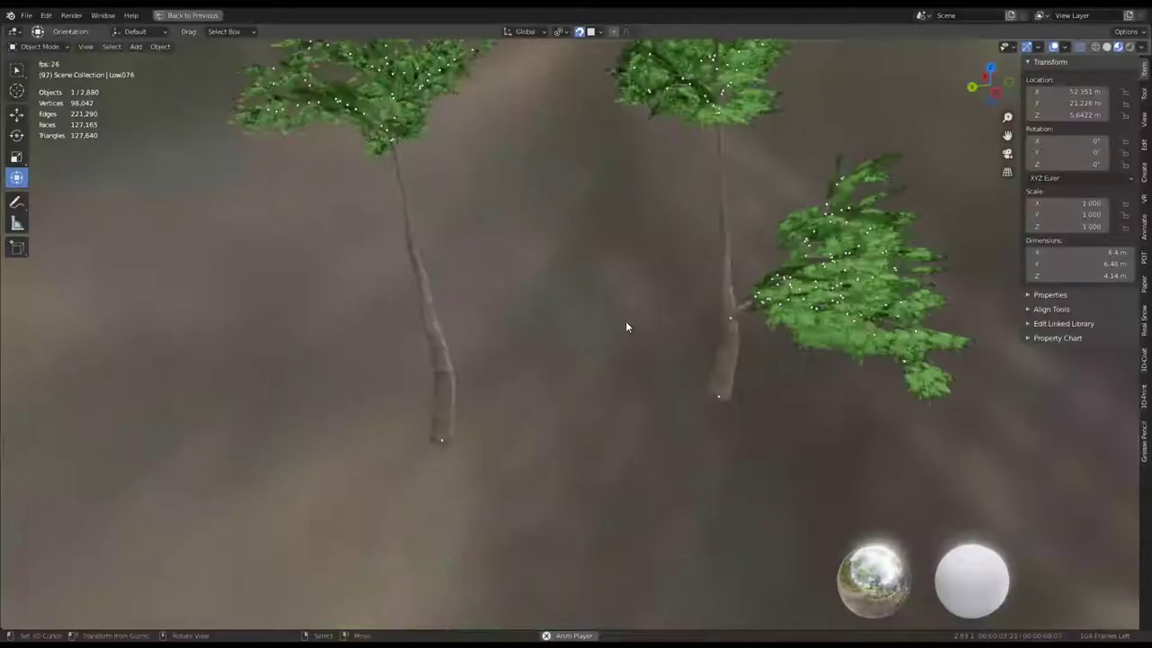
{"action": "middle_click_drag", "start_coordinate": [760, 271], "coordinate": [550, 238]}
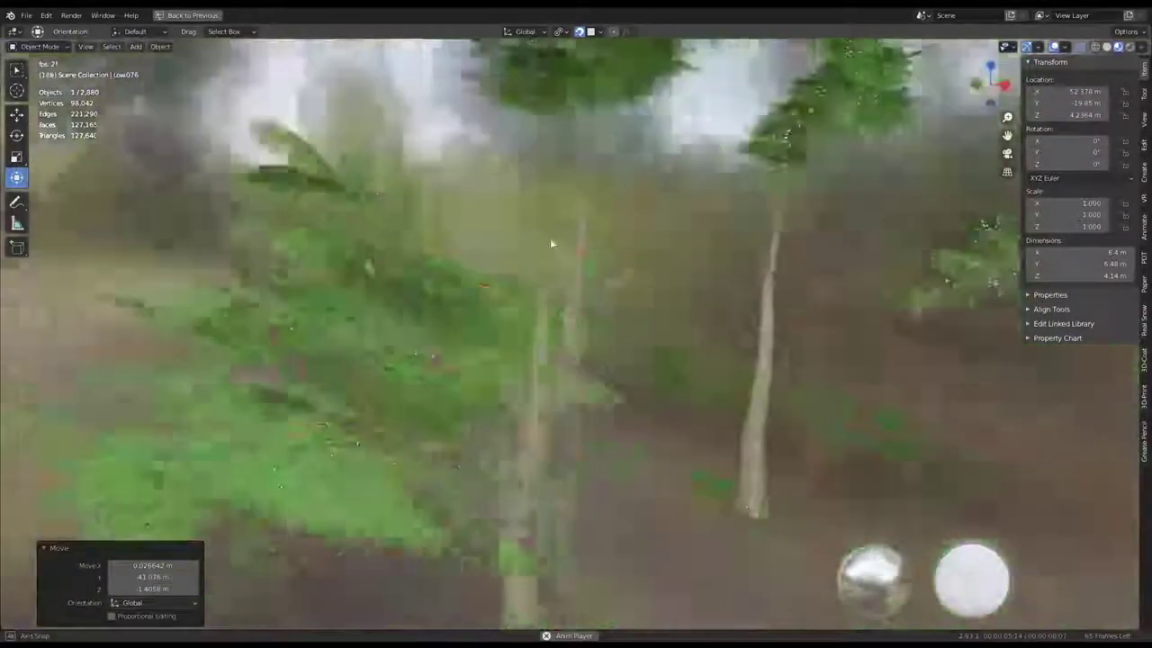
{"action": "key", "text": "r"}
{"action": "left_click", "coordinate": [543, 409]}
{"action": "mouse_move", "coordinate": [543, 414]}
{"action": "middle_mouse_down"}
{"action": "mouse_move", "coordinate": [707, 216]}
{"action": "mouse_move", "coordinate": [785, 210]}
{"action": "mouse_move", "coordinate": [731, 245]}
{"action": "mouse_move", "coordinate": [662, 266]}
{"action": "middle_mouse_up"}
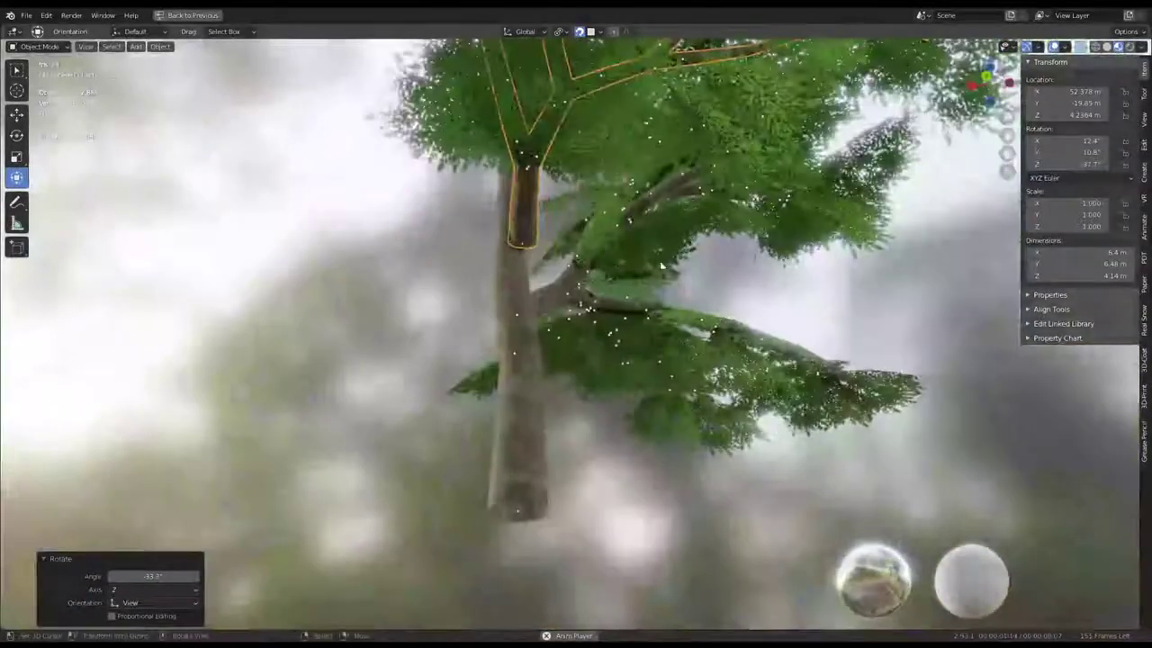
Shrink the branch cluster to 0.883 and reposition it against the trunk.
{"action": "key", "text": "s"}
{"action": "left_click", "coordinate": [504, 270]}
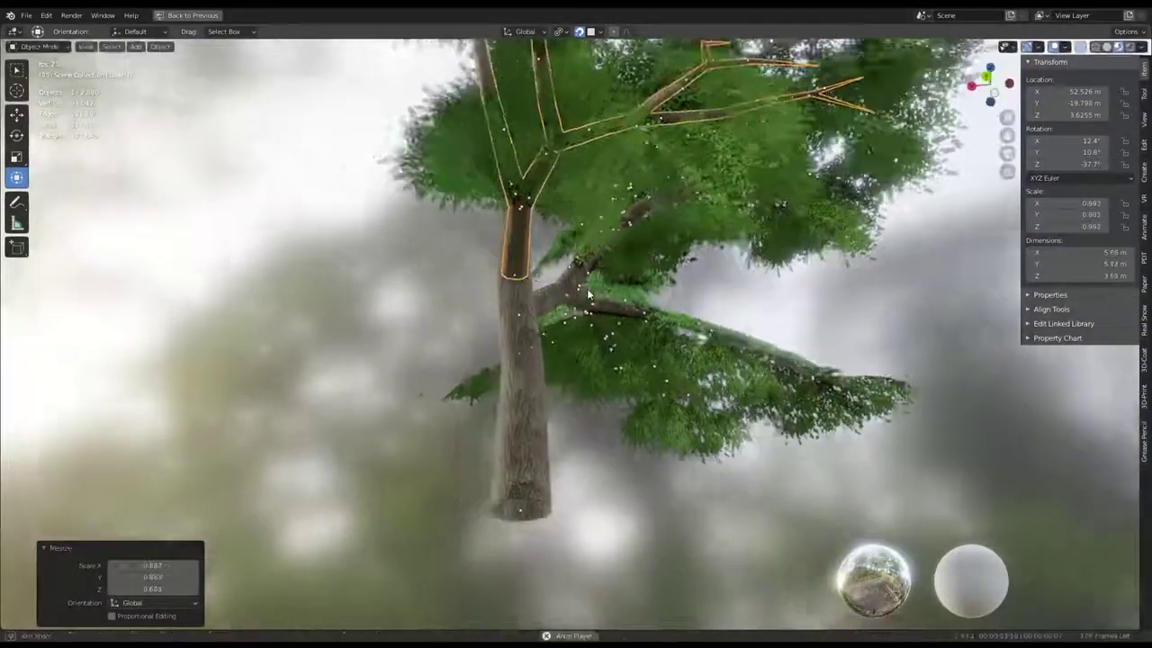
{"action": "middle_click_drag", "start_coordinate": [504, 270], "coordinate": [798, 447]}
{"action": "left_click", "coordinate": [713, 349]}
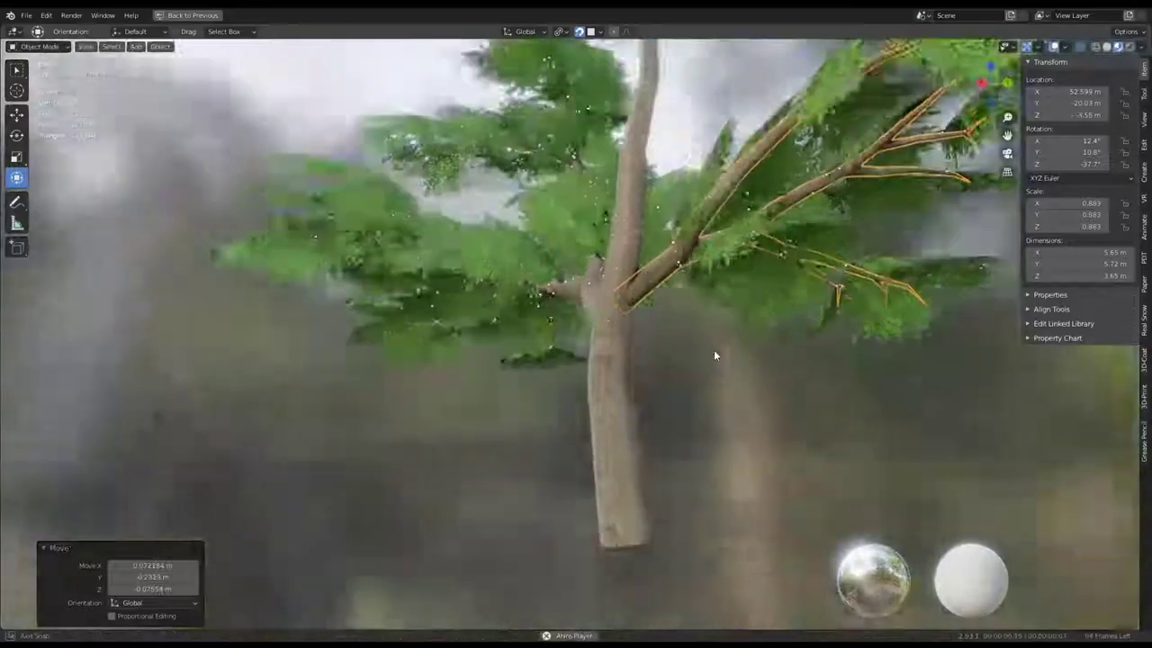
{"action": "mouse_move", "coordinate": [714, 349]}
{"action": "middle_mouse_down"}
{"action": "mouse_move", "coordinate": [720, 397]}
{"action": "mouse_move", "coordinate": [777, 368]}
{"action": "mouse_move", "coordinate": [779, 418]}
{"action": "mouse_move", "coordinate": [588, 368]}
{"action": "middle_mouse_up"}
From the top view, turn the branches around the vertical axis.
{"action": "key", "text": "KP_7"}
{"action": "scroll", "coordinate": [587, 363], "scroll_direction": "down", "scroll_amount": 3}
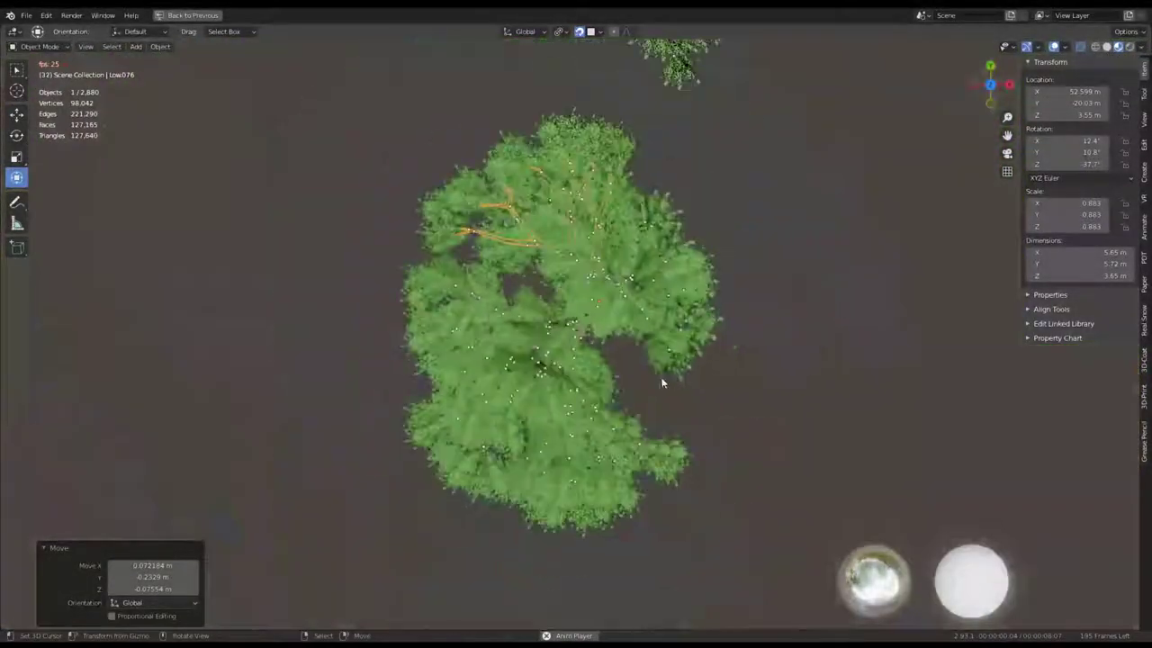
{"action": "key", "text": "r"}
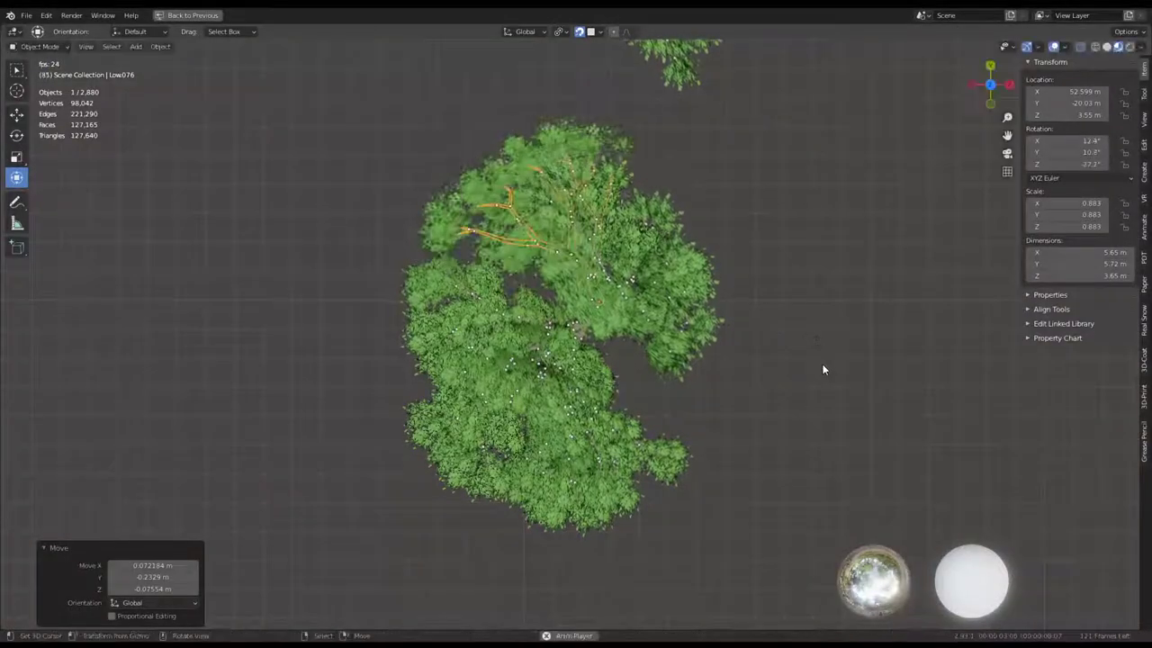
{"action": "key", "text": "r"}
{"action": "middle_click_drag", "start_coordinate": [741, 325], "coordinate": [487, 440]}
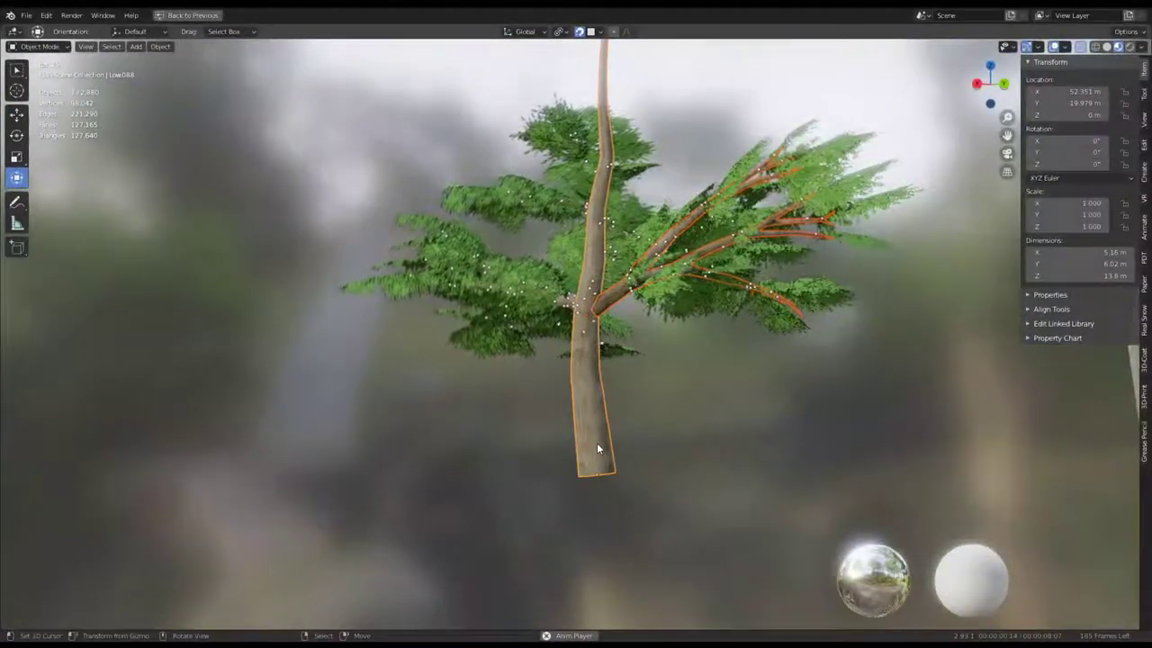
Parent the branches to the trunk, then select the trunk alone.
{"action": "key", "text": "ctrl+p"}
{"action": "left_click", "coordinate": [597, 443]}
{"action": "left_click", "coordinate": [590, 413]}
{"action": "mouse_move", "coordinate": [591, 413]}
{"action": "middle_mouse_down"}
{"action": "mouse_move", "coordinate": [645, 433]}
{"action": "mouse_move", "coordinate": [655, 368]}
{"action": "mouse_move", "coordinate": [556, 382]}
{"action": "mouse_move", "coordinate": [587, 292]}
{"action": "middle_mouse_up"}
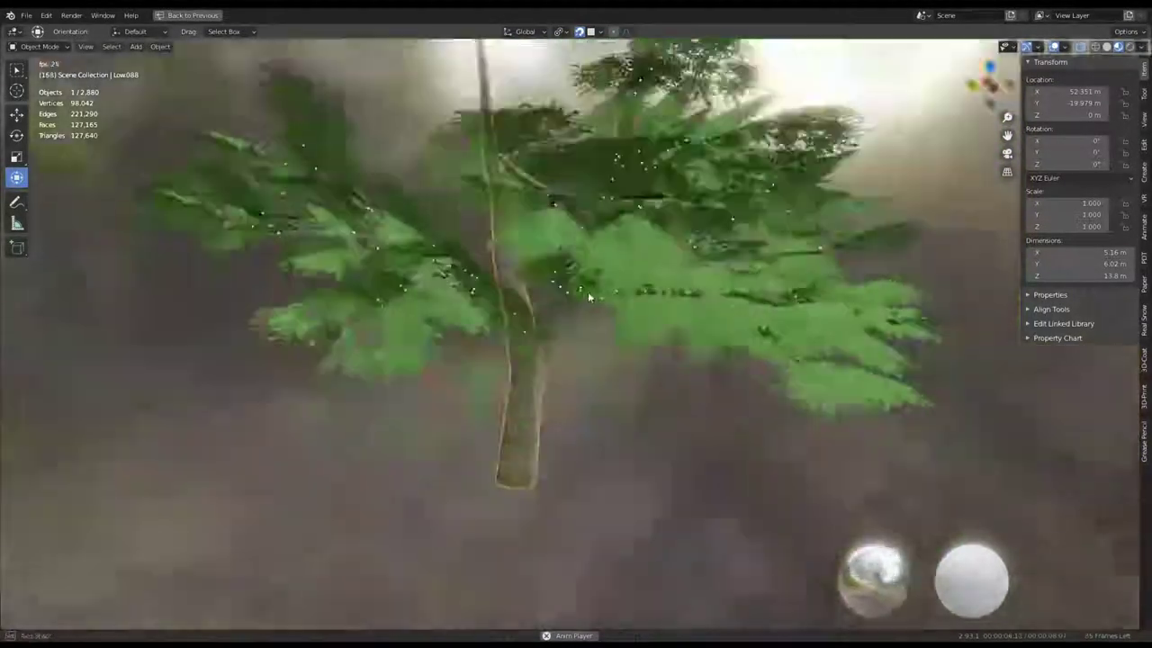
{"action": "scroll", "coordinate": [587, 291], "scroll_direction": "down", "scroll_amount": 4}
{"action": "mouse_move", "coordinate": [540, 342]}
{"action": "middle_mouse_down"}
{"action": "mouse_move", "coordinate": [490, 391]}
{"action": "mouse_move", "coordinate": [366, 300]}
{"action": "middle_mouse_up"}
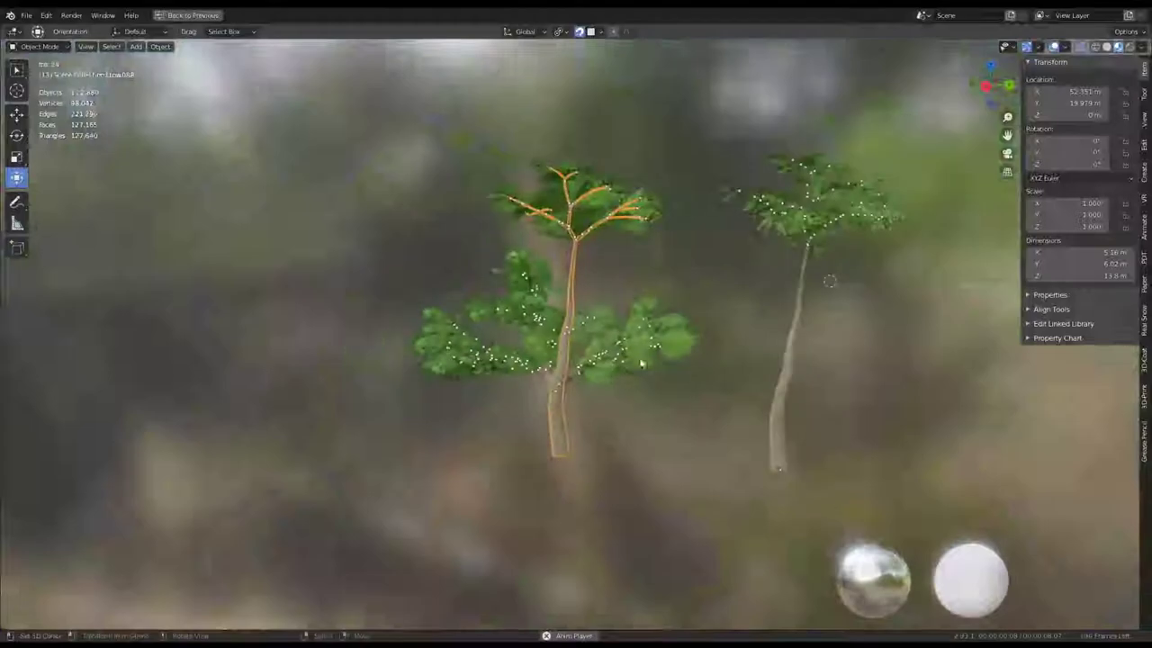
{"action": "scroll", "coordinate": [366, 300], "scroll_direction": "down", "scroll_amount": 3}
{"action": "scroll", "coordinate": [637, 316], "scroll_direction": "up", "scroll_amount": 3}
{"action": "mouse_move", "coordinate": [711, 359]}
{"action": "middle_mouse_down"}
{"action": "mouse_move", "coordinate": [637, 316]}
{"action": "mouse_move", "coordinate": [650, 312]}
{"action": "middle_mouse_up"}
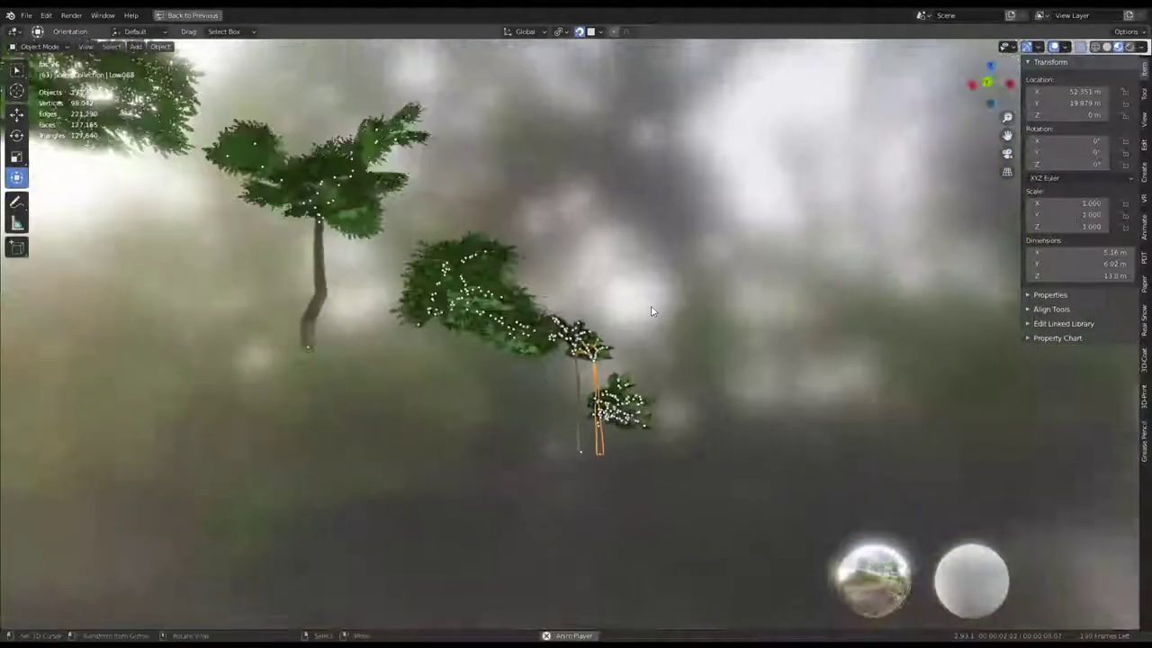
{"action": "scroll", "coordinate": [651, 312], "scroll_direction": "up", "scroll_amount": 3}
{"action": "mouse_move", "coordinate": [532, 257]}
{"action": "middle_mouse_down"}
{"action": "mouse_move", "coordinate": [637, 255]}
{"action": "mouse_move", "coordinate": [599, 249]}
{"action": "middle_mouse_up"}
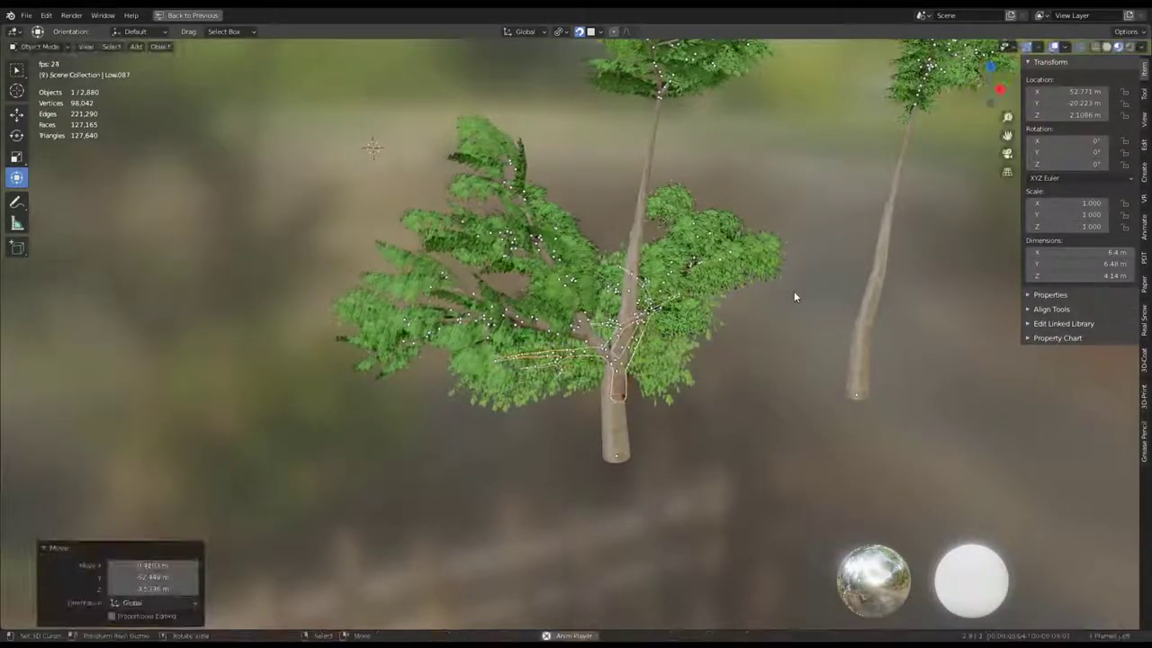
Turn the branch cluster 171° while viewing the tree from the top.
{"action": "key", "text": "KP_7"}
{"action": "key", "text": "r"}
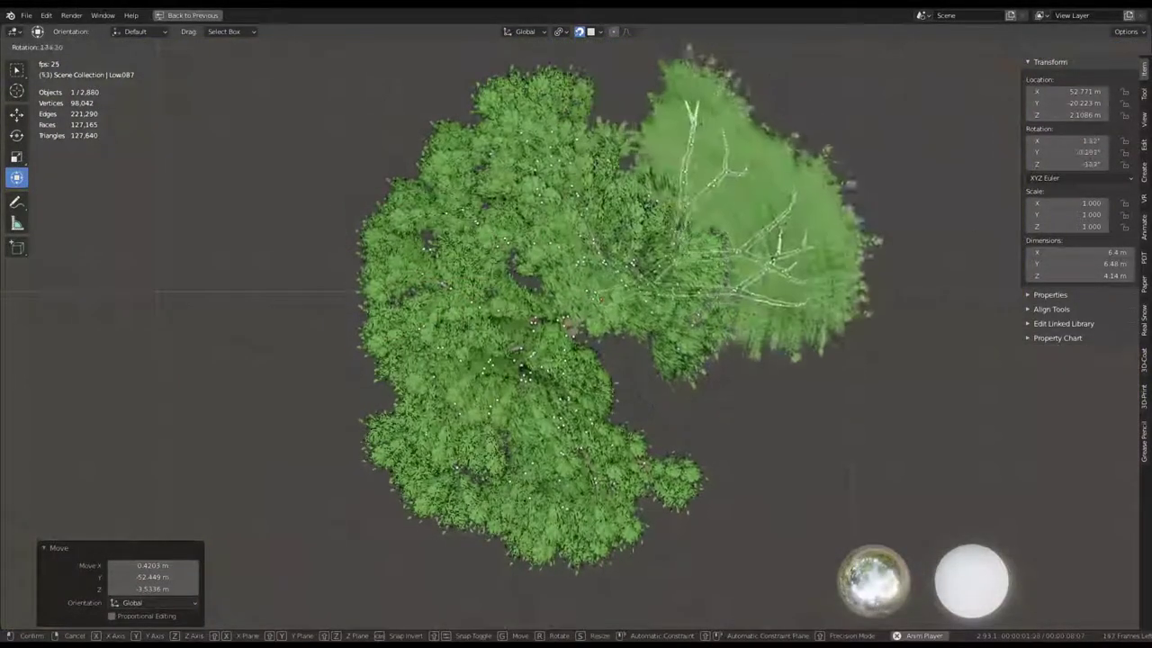
{"action": "left_click", "coordinate": [713, 301]}
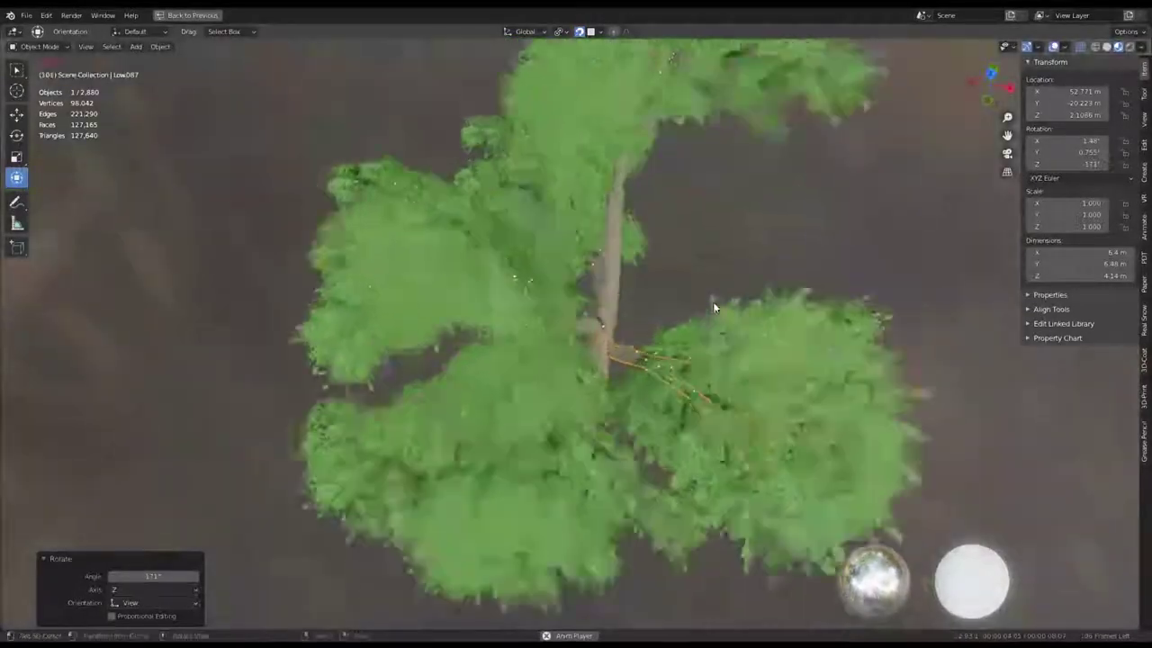
{"action": "middle_click_drag", "start_coordinate": [713, 301], "coordinate": [570, 320]}
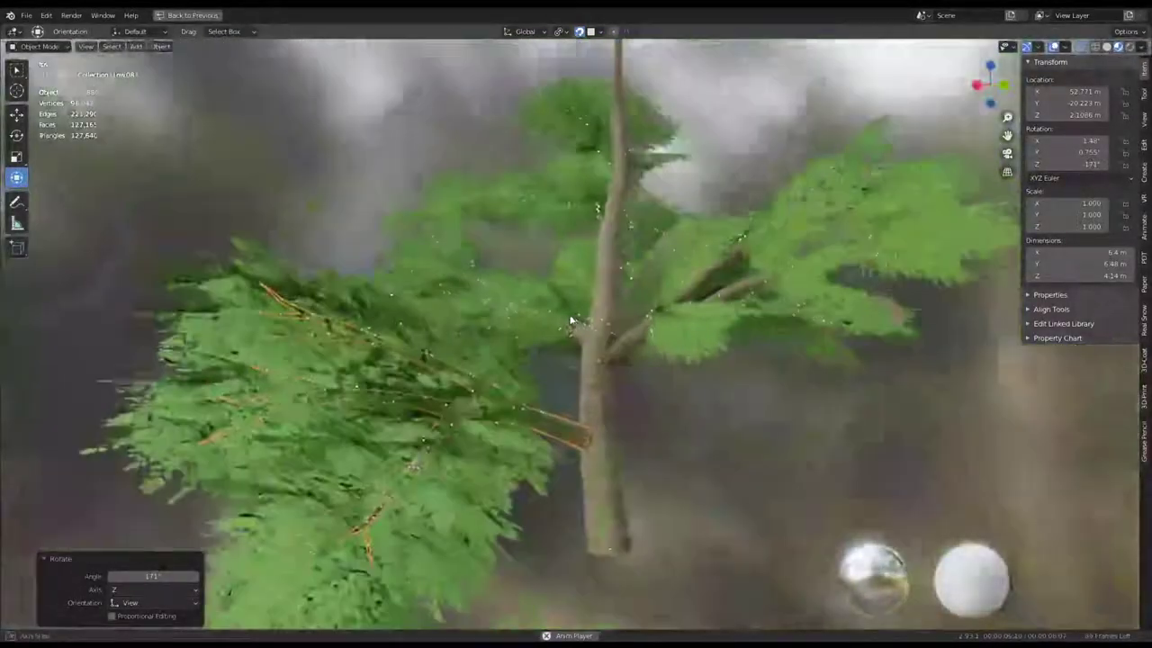
Nudge the cluster over several moves until it sits against the side of the trunk.
{"action": "key", "text": "g"}
{"action": "left_click", "coordinate": [625, 386]}
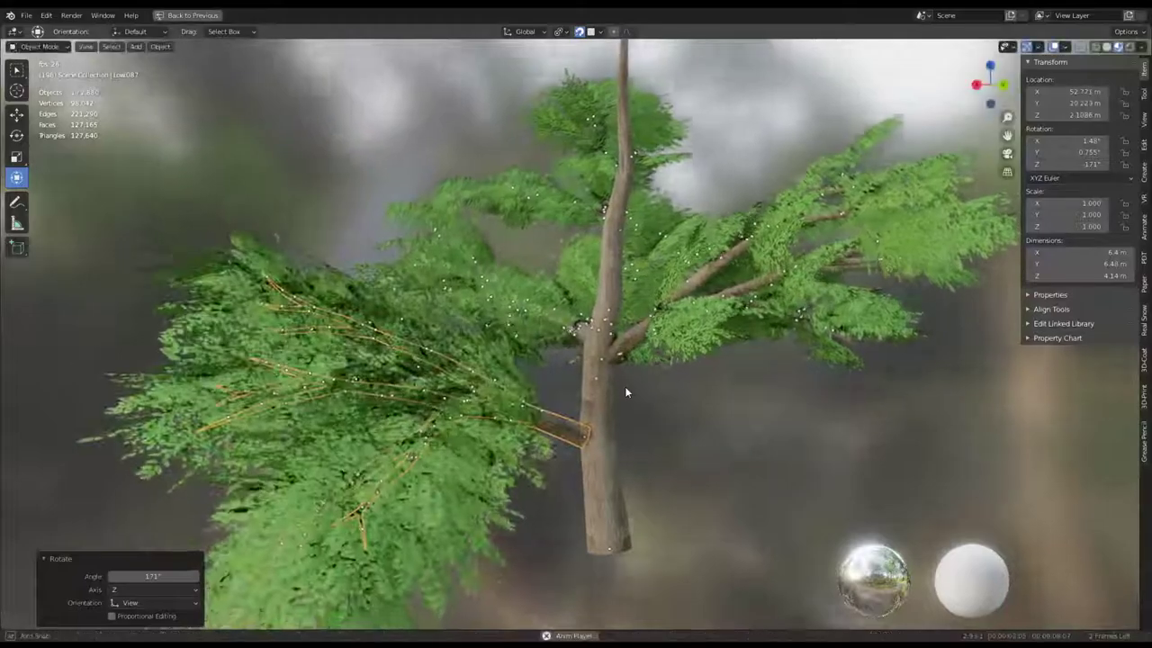
{"action": "middle_click_drag", "start_coordinate": [625, 386], "coordinate": [577, 414]}
{"action": "scroll", "coordinate": [577, 414], "scroll_direction": "up", "scroll_amount": 3}
{"action": "key", "text": "g"}
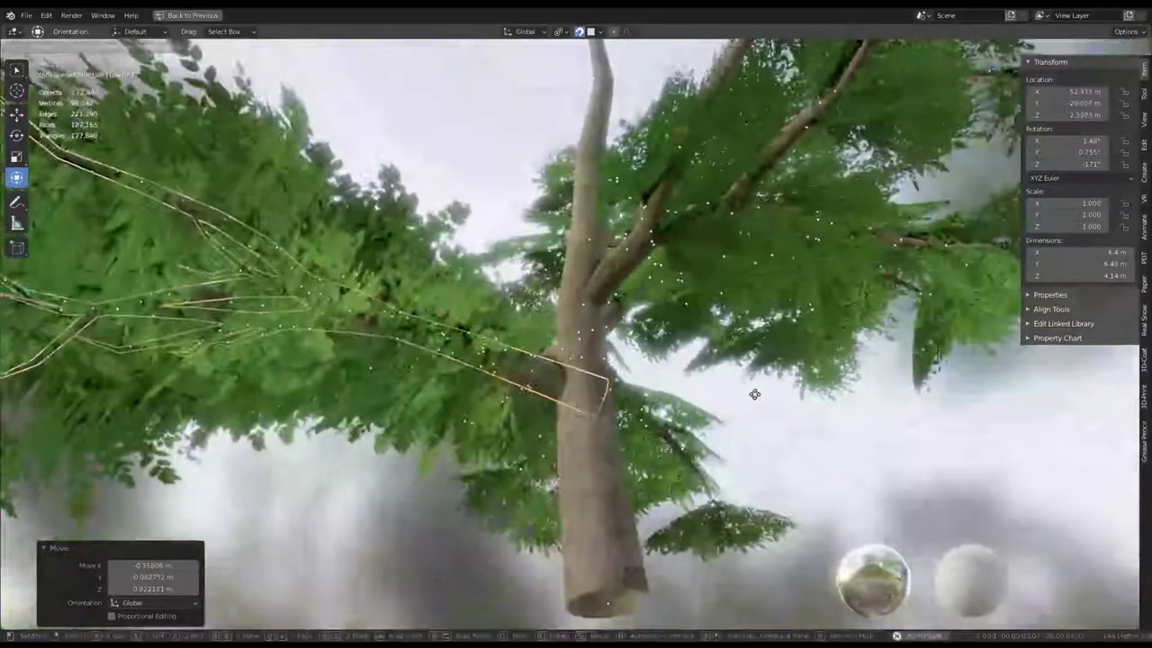
{"action": "left_click", "coordinate": [737, 430]}
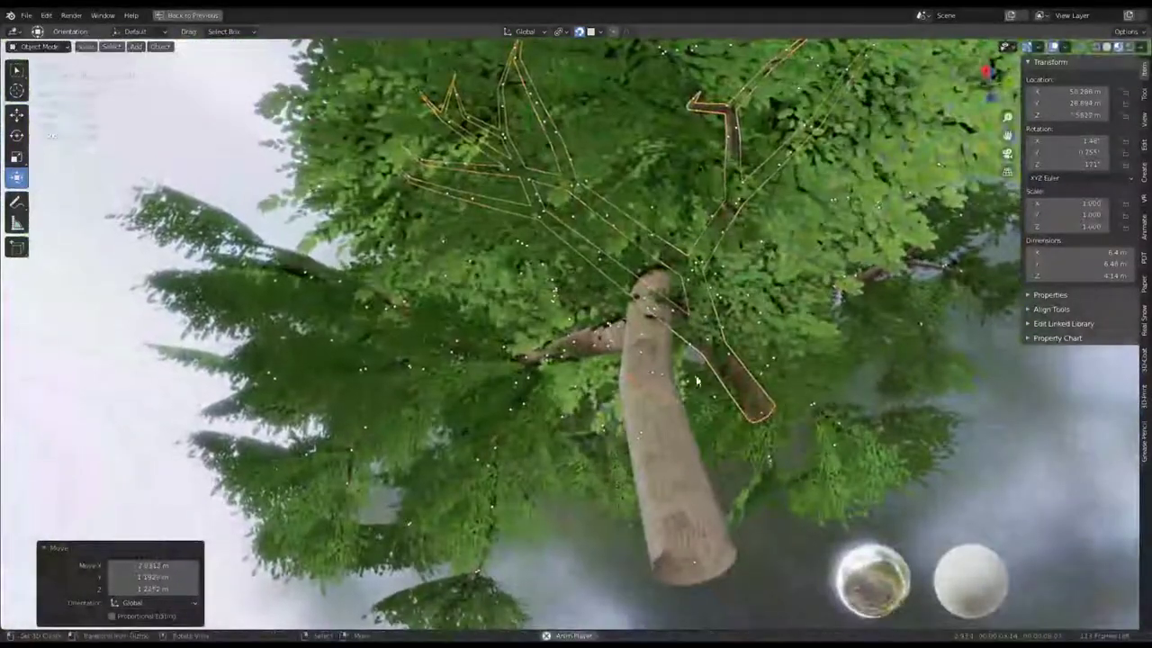
{"action": "key", "text": "g"}
{"action": "left_click", "coordinate": [709, 380]}
{"action": "mouse_move", "coordinate": [709, 379]}
{"action": "middle_mouse_down"}
{"action": "mouse_move", "coordinate": [666, 397]}
{"action": "mouse_move", "coordinate": [712, 477]}
{"action": "middle_mouse_up"}
{"action": "key", "text": "g"}
{"action": "left_click", "coordinate": [675, 393]}
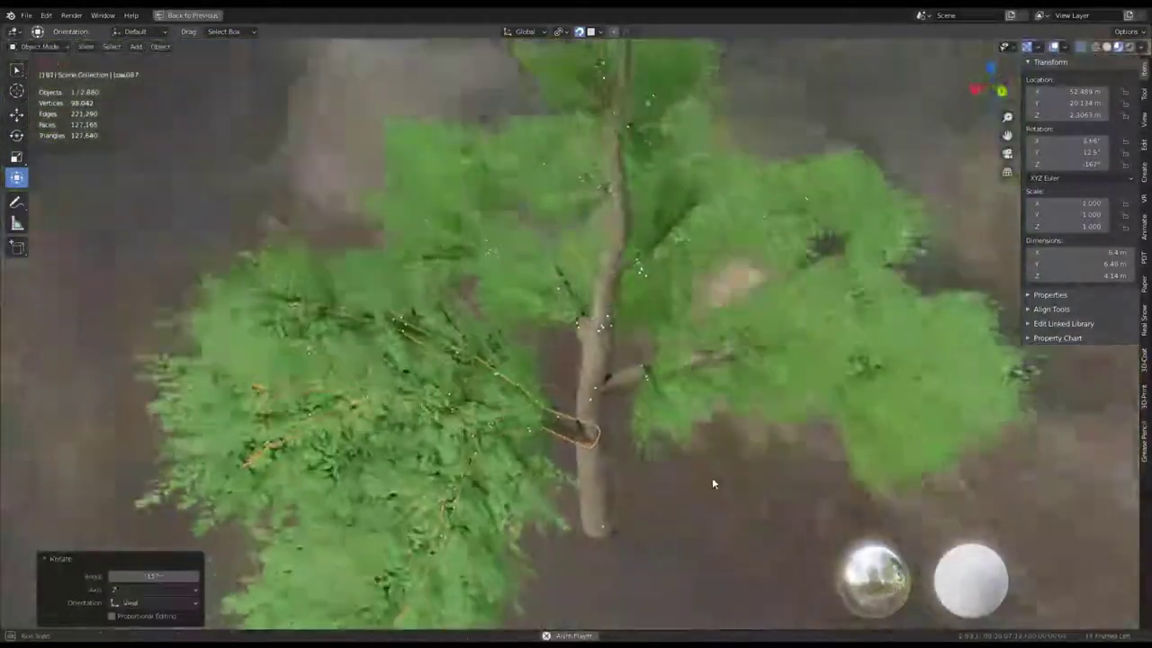
Rotate the cluster by -24.1° and move it to about 52.43, -20.25, 2.31 m.
{"action": "key", "text": "r"}
{"action": "left_click", "coordinate": [594, 406]}
{"action": "middle_click_drag", "start_coordinate": [595, 406], "coordinate": [661, 368]}
{"action": "key", "text": "r"}
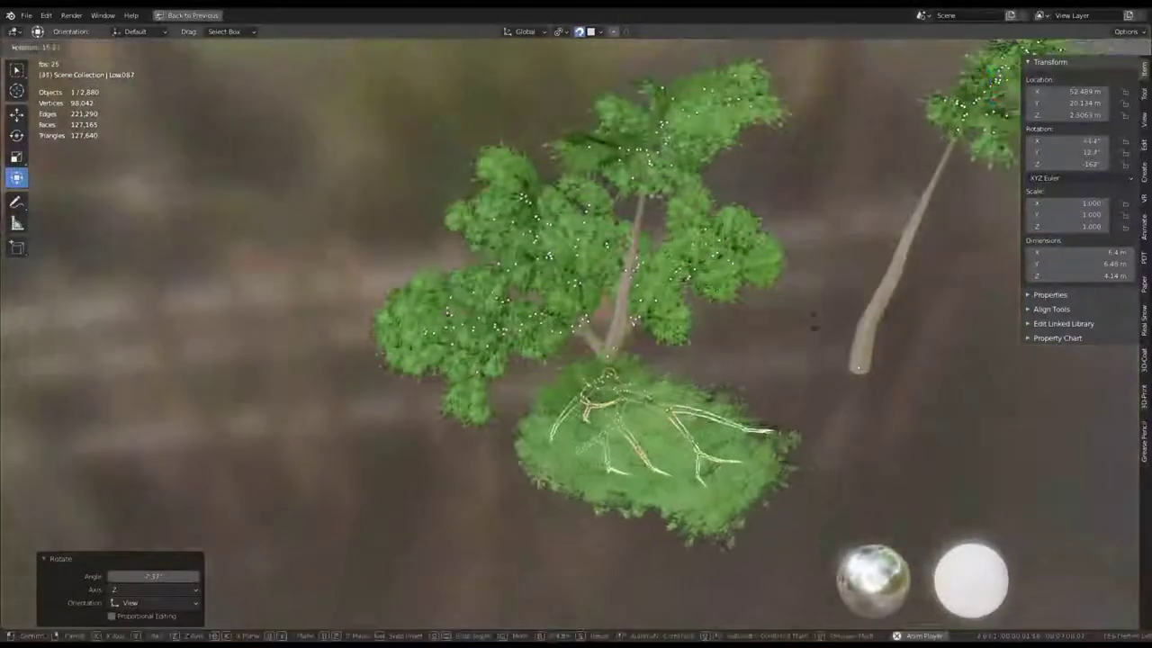
{"action": "left_click", "coordinate": [738, 306]}
{"action": "scroll", "coordinate": [738, 353], "scroll_direction": "up", "scroll_amount": 3}
{"action": "middle_click_drag", "start_coordinate": [738, 360], "coordinate": [895, 522]}
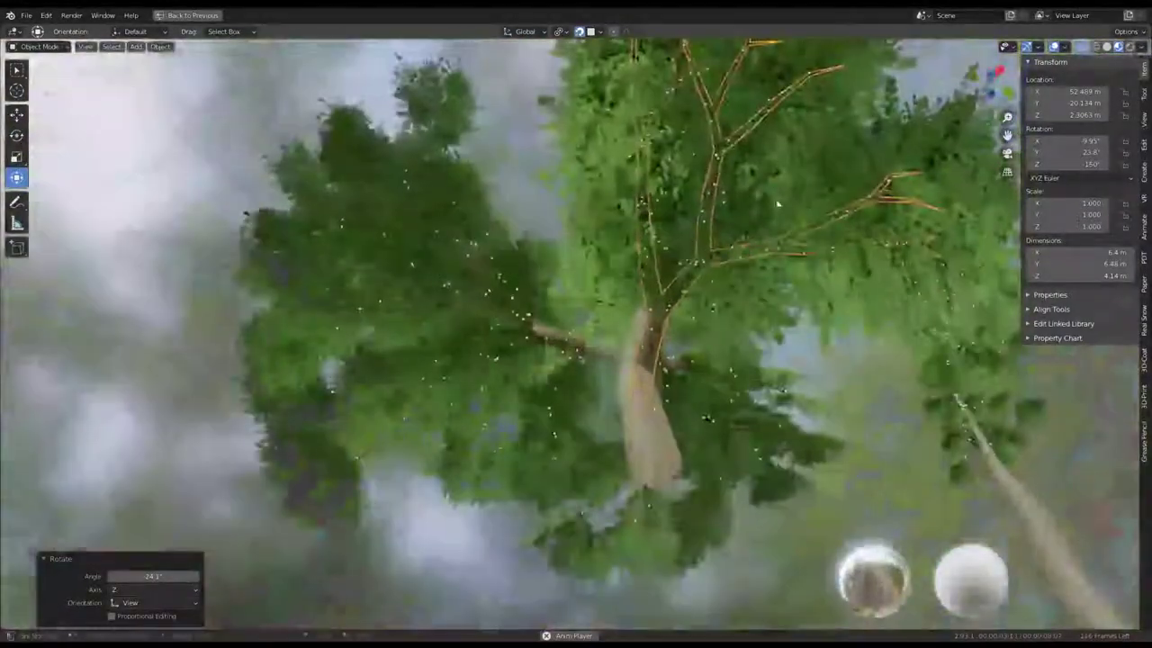
{"action": "key", "text": "g"}
{"action": "left_click", "coordinate": [889, 531]}
{"action": "scroll", "coordinate": [885, 531], "scroll_direction": "down", "scroll_amount": 4}
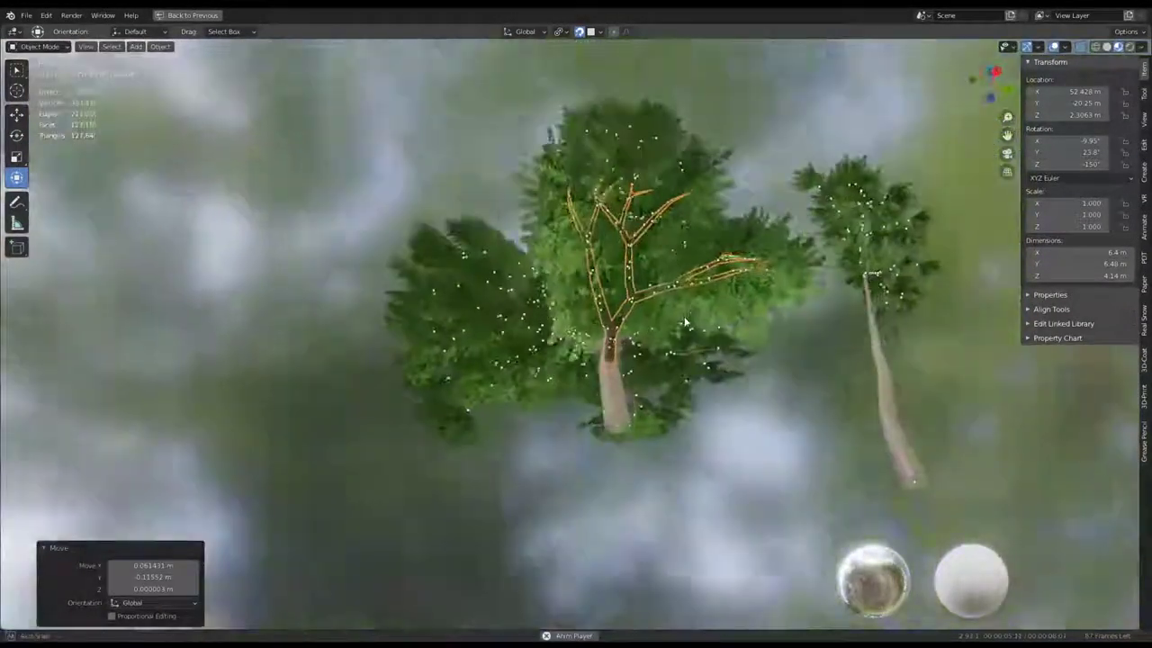
{"action": "mouse_move", "coordinate": [886, 531]}
{"action": "middle_mouse_down"}
{"action": "mouse_move", "coordinate": [571, 377]}
{"action": "mouse_move", "coordinate": [614, 363]}
{"action": "mouse_move", "coordinate": [614, 319]}
{"action": "middle_mouse_up"}
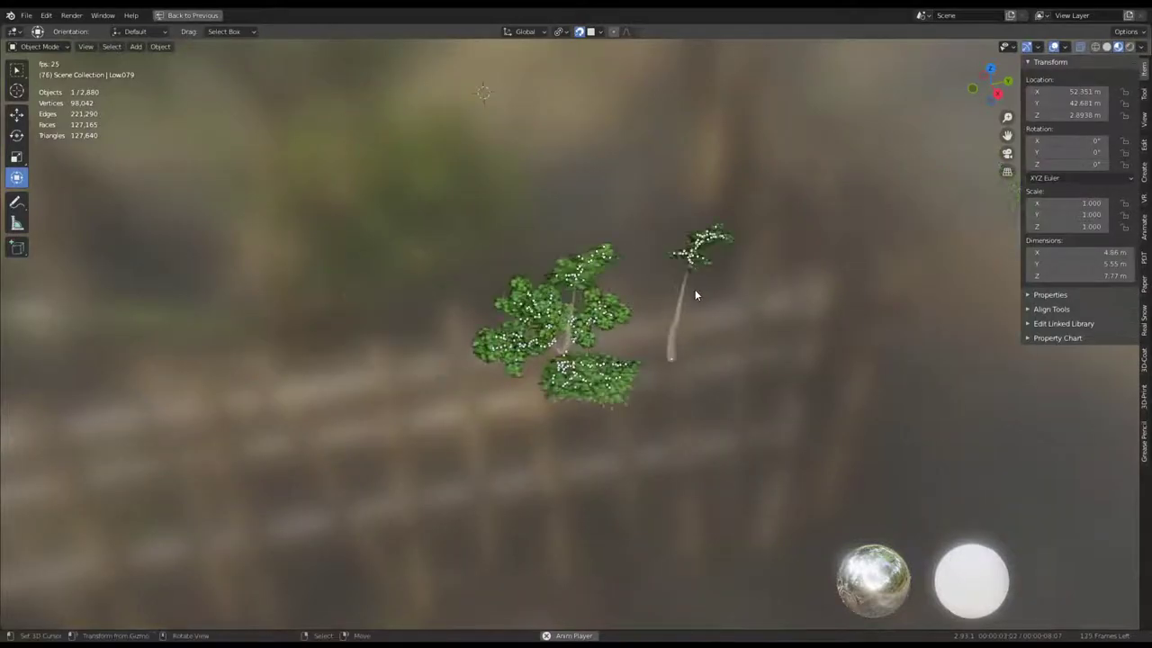
Reposition a branch piece and a trunk piece on the tree.
{"action": "key", "text": "g"}
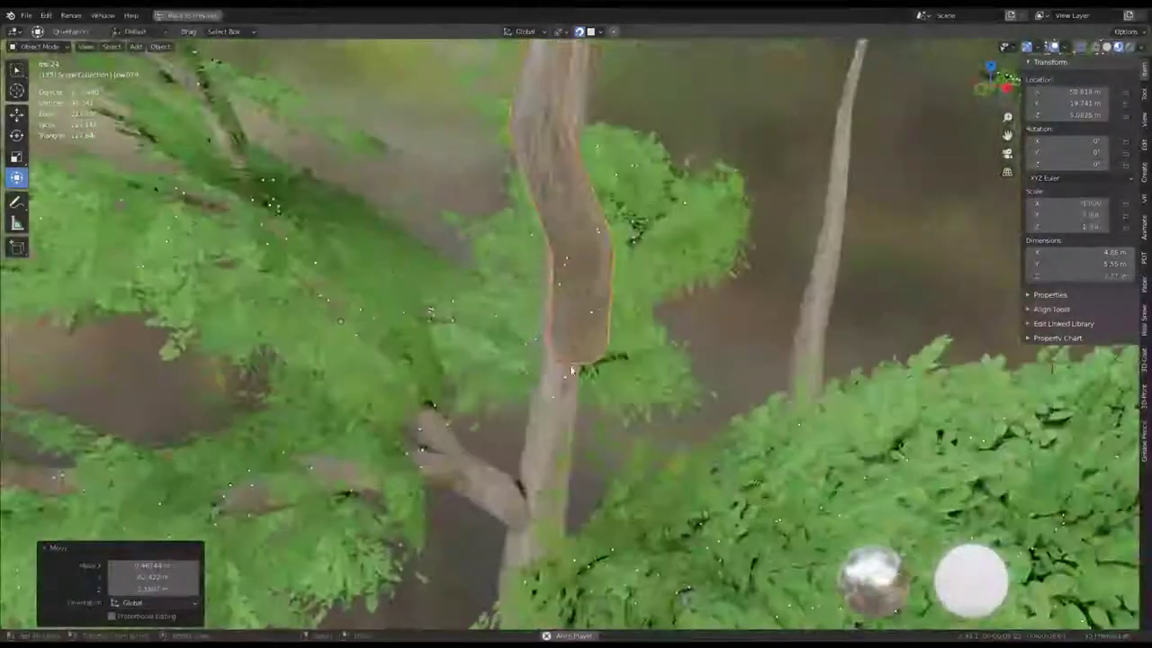
{"action": "left_click", "coordinate": [570, 365]}
{"action": "key", "text": "g"}
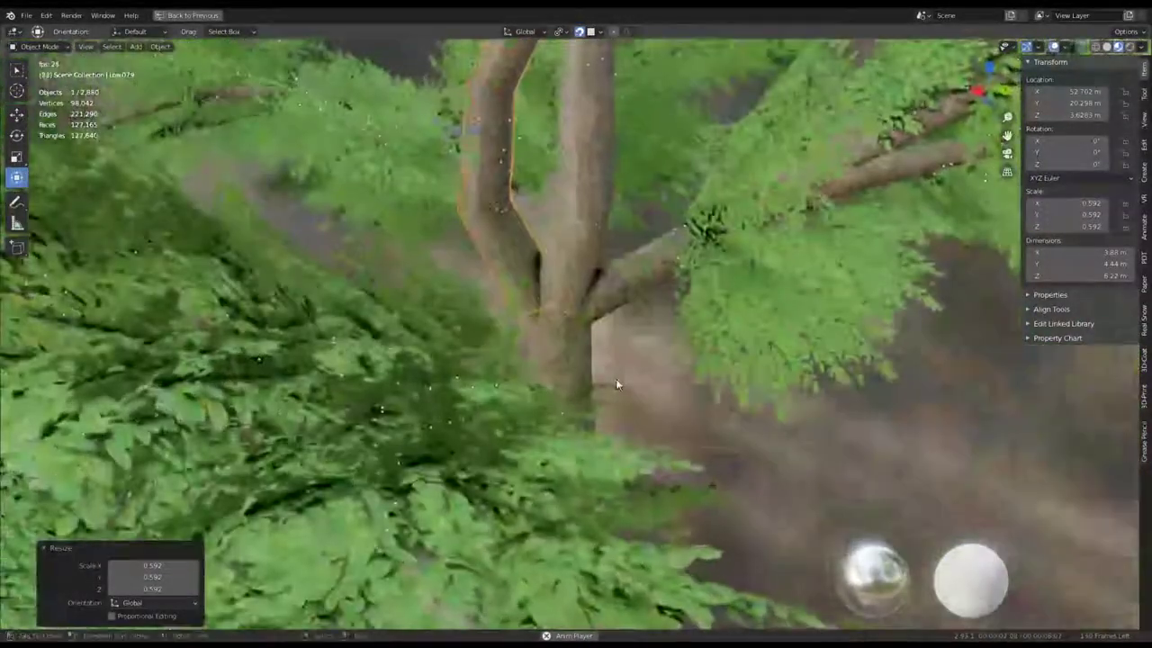
{"action": "left_click", "coordinate": [522, 319]}
{"action": "left_click_drag", "start_coordinate": [522, 319], "coordinate": [423, 429]}
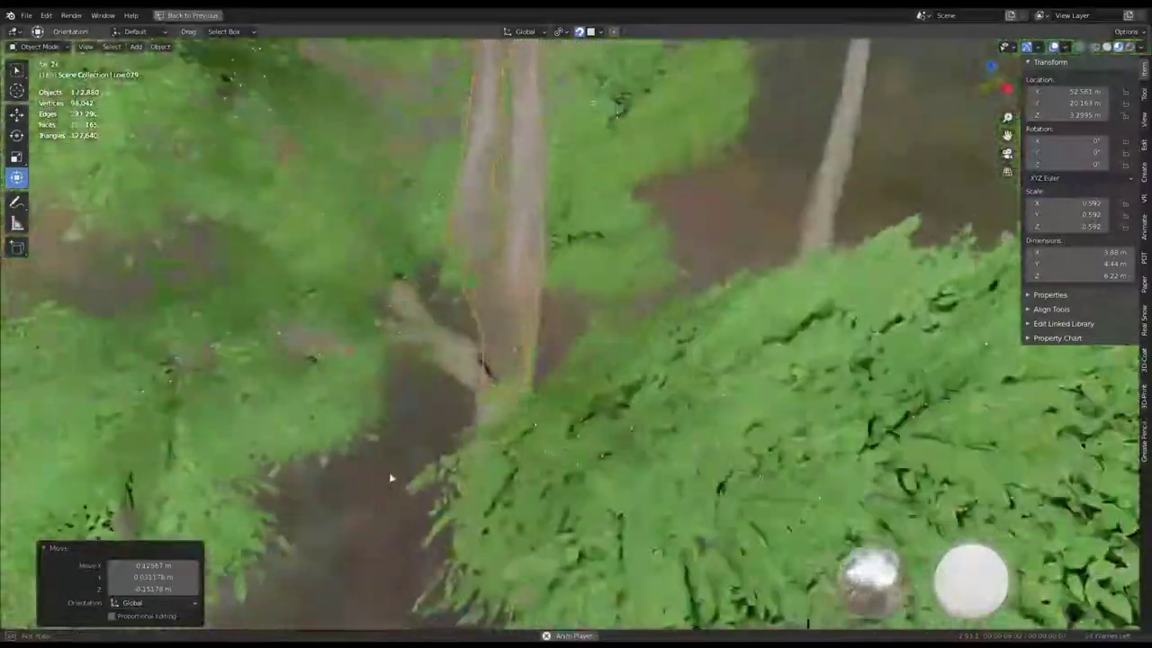
{"action": "key", "text": "g"}
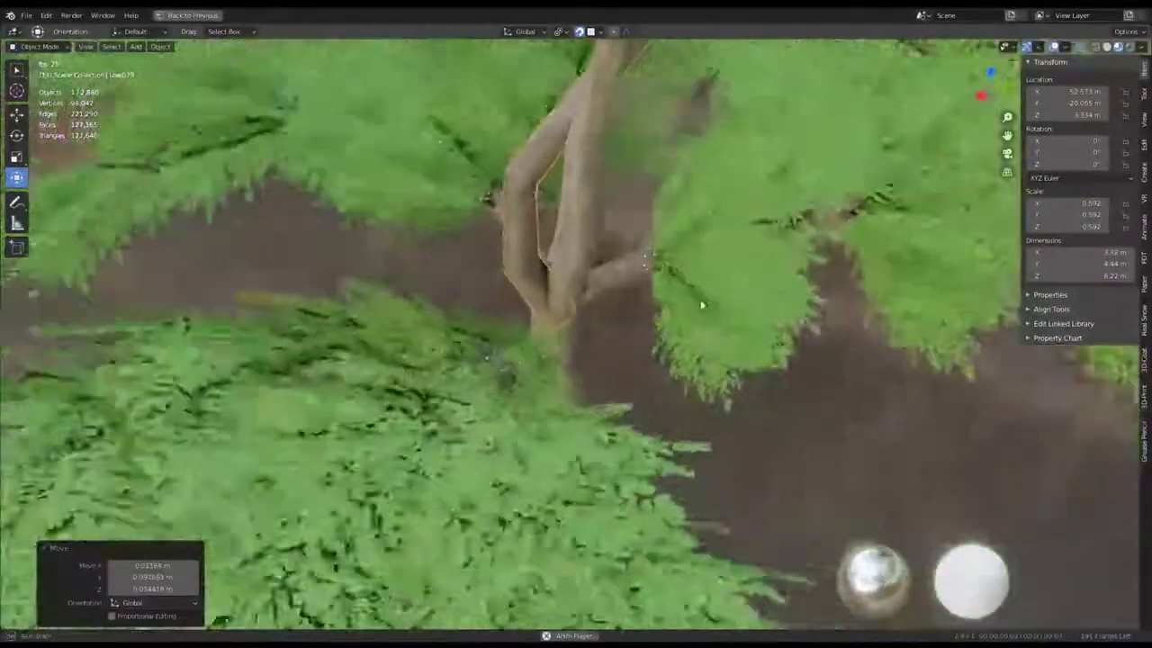
{"action": "left_click", "coordinate": [740, 378]}
Parent the branch clusters to the main trunk with Object (Keep Transform).
{"action": "left_click", "coordinate": [596, 251], "text": "shift"}
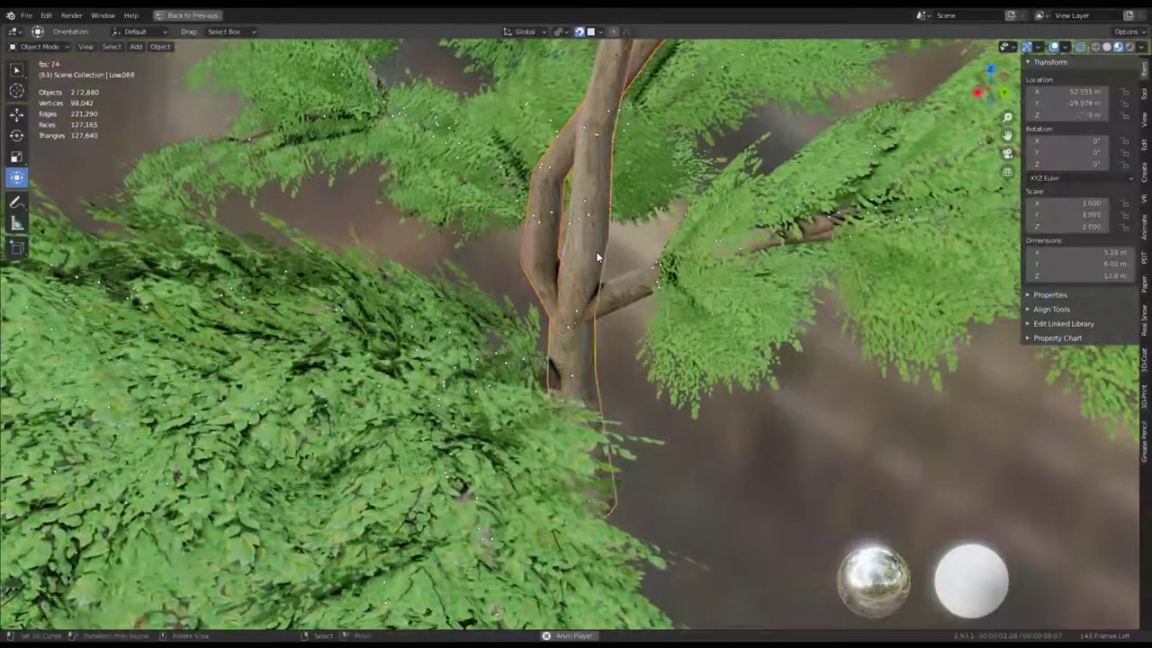
{"action": "key", "text": "ctrl+p"}
{"action": "left_click", "coordinate": [596, 251]}
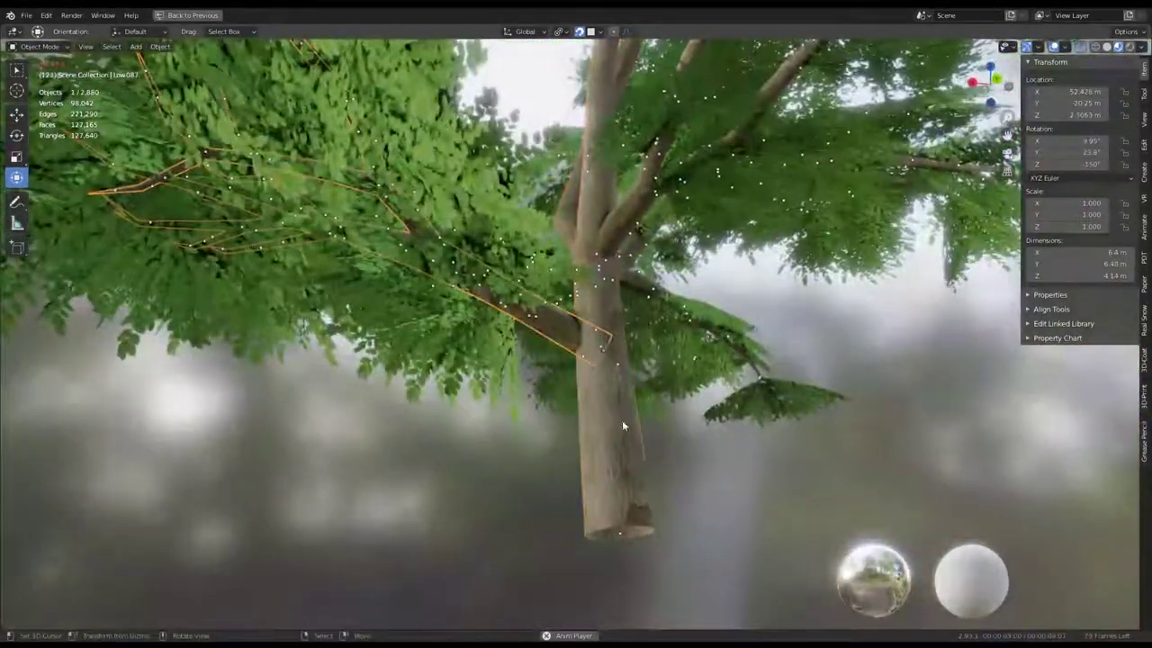
{"action": "left_click", "coordinate": [622, 425]}
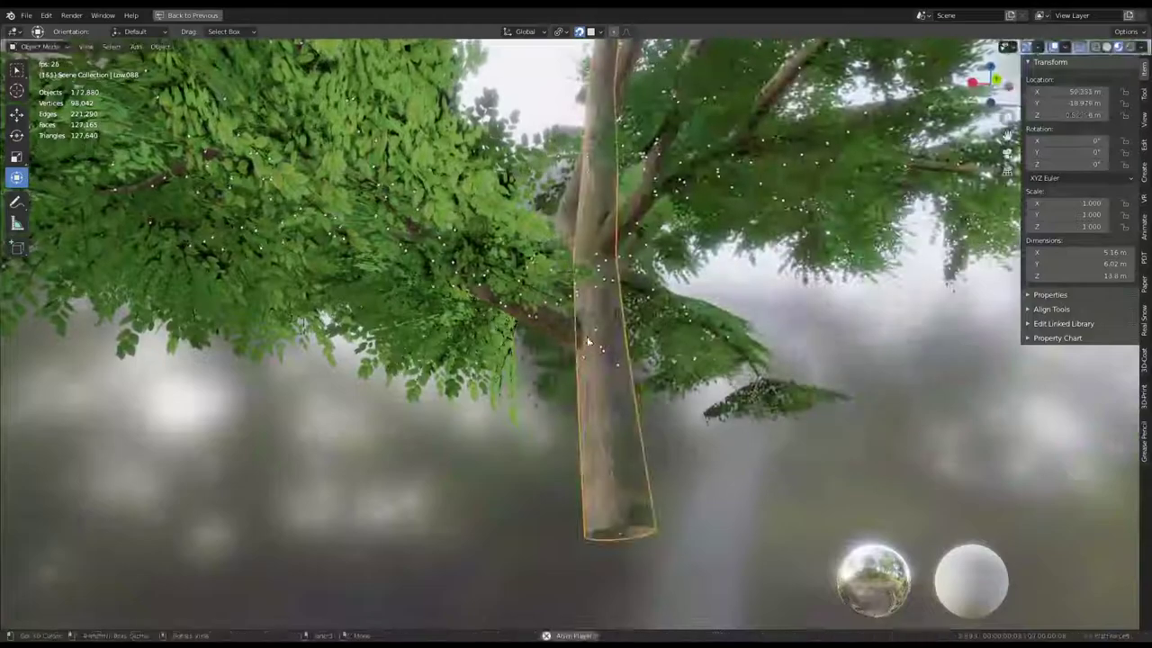
{"action": "left_click", "coordinate": [623, 438], "text": "alt"}
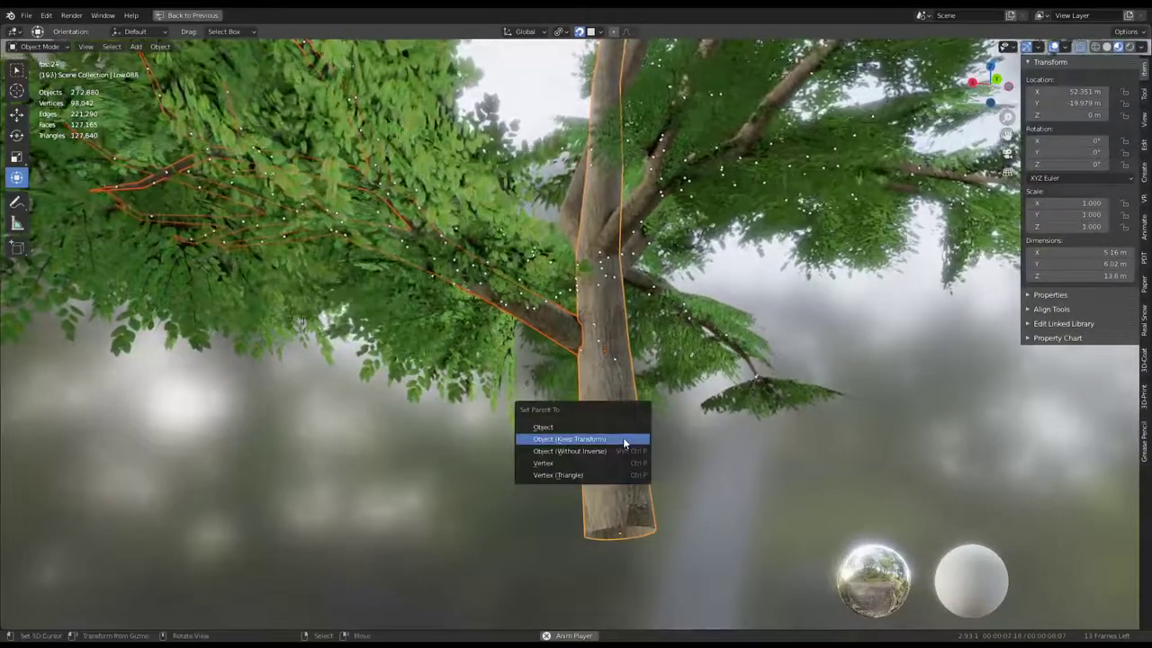
{"action": "left_click", "coordinate": [623, 439]}
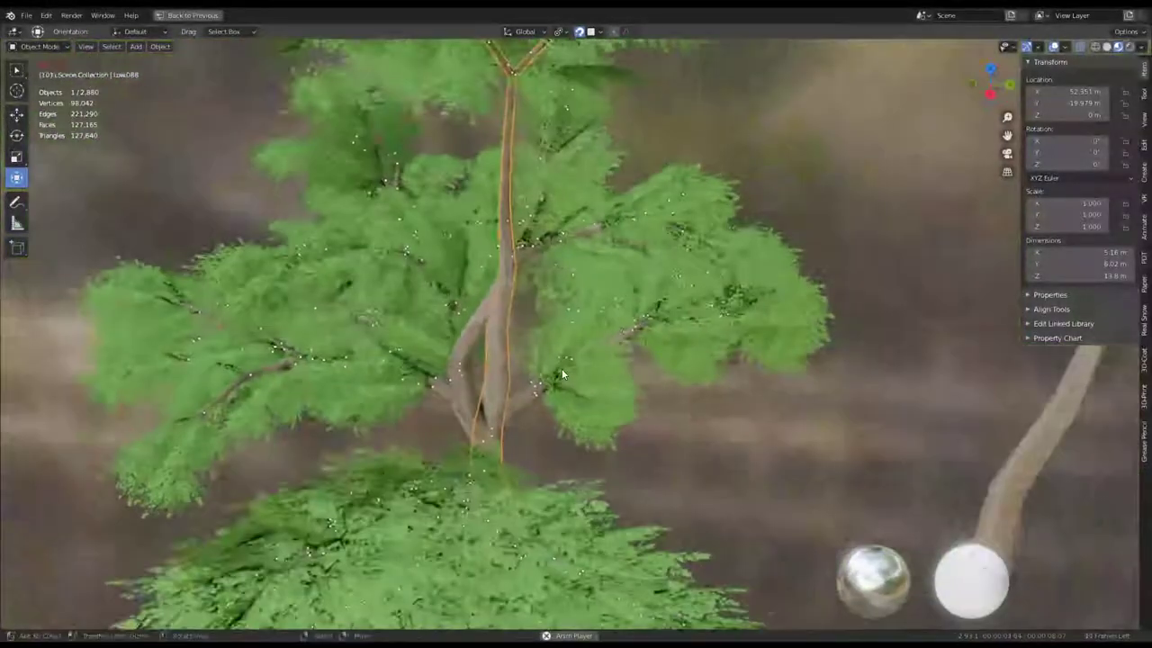
{"action": "middle_click_drag", "start_coordinate": [562, 368], "coordinate": [430, 317]}
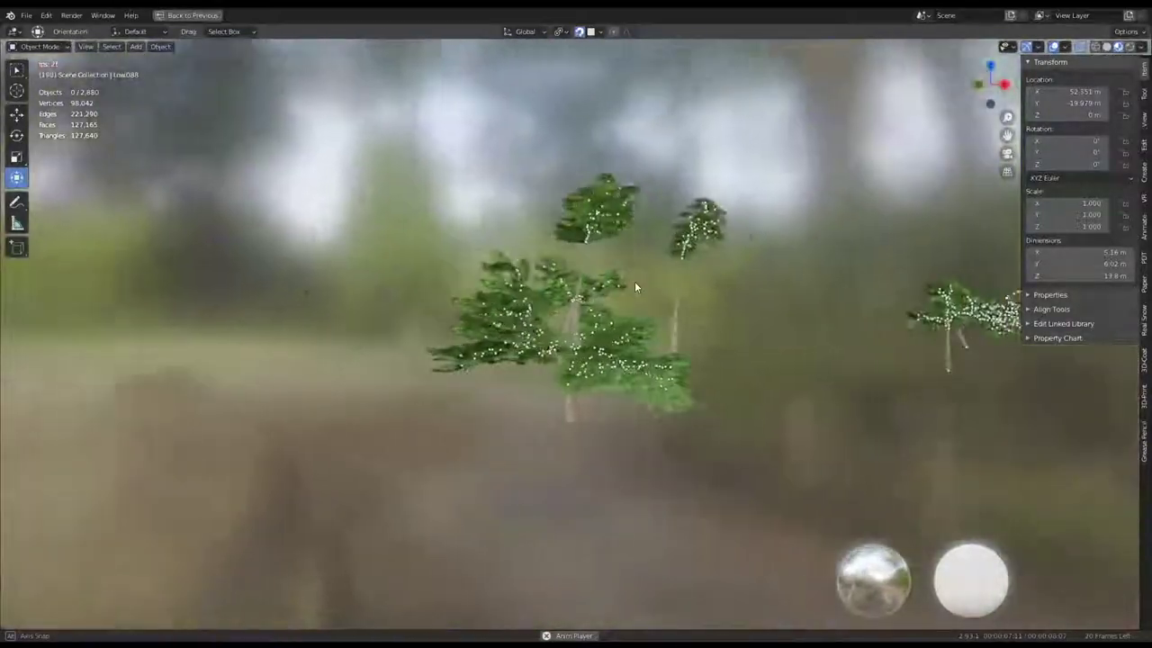
Select another branch cluster and shrink it to 0.546.
{"action": "middle_click_drag", "start_coordinate": [634, 287], "coordinate": [719, 323]}
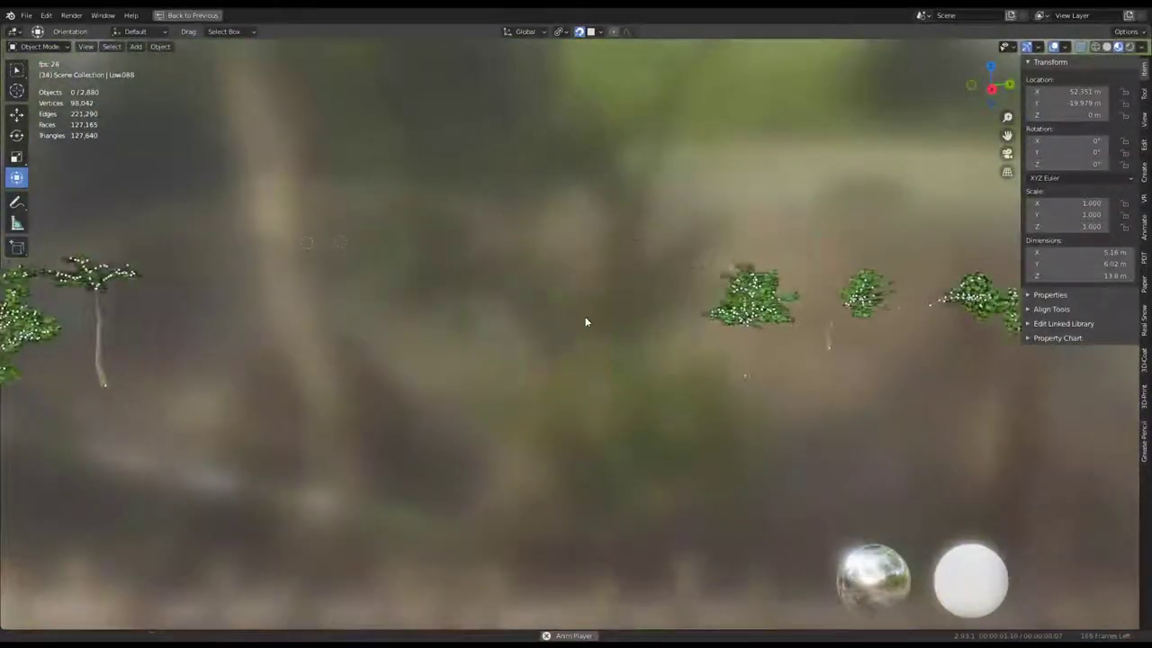
{"action": "left_click", "coordinate": [707, 344]}
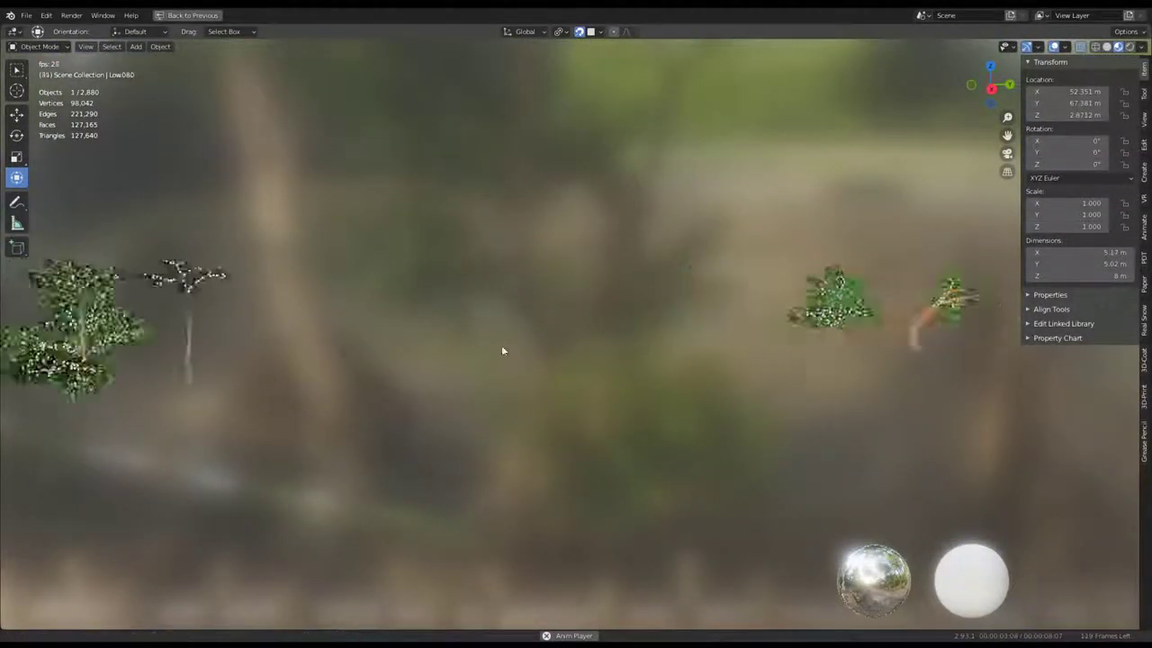
{"action": "key", "text": "g"}
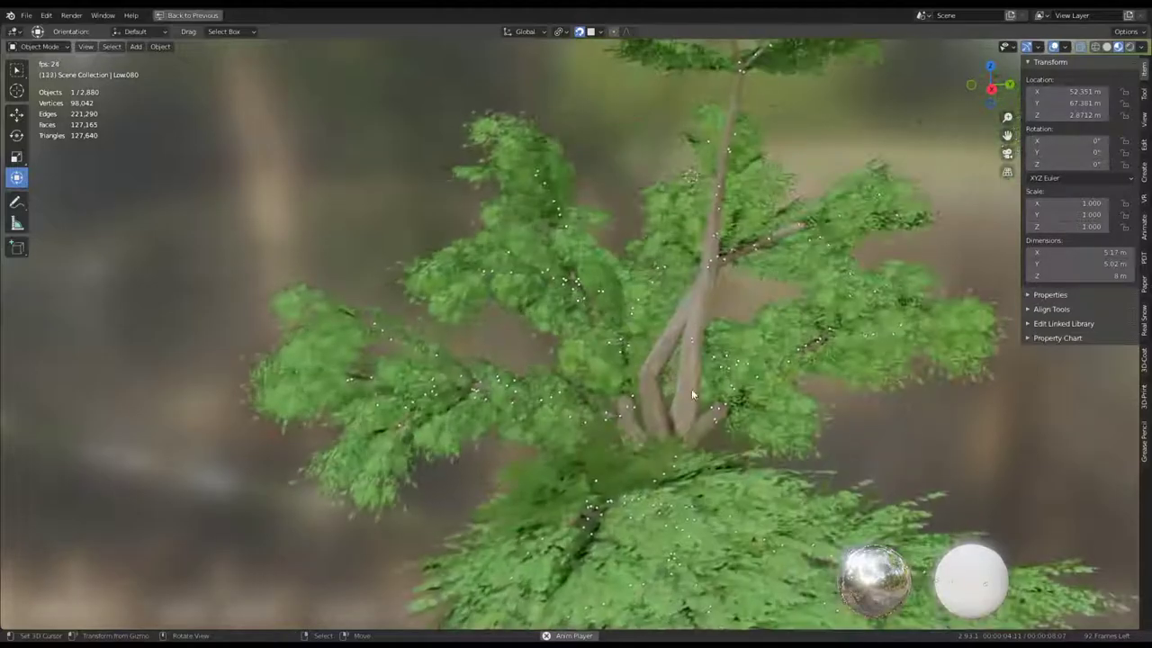
{"action": "left_click", "coordinate": [691, 389]}
{"action": "mouse_move", "coordinate": [691, 389]}
{"action": "middle_mouse_down"}
{"action": "mouse_move", "coordinate": [616, 394]}
{"action": "mouse_move", "coordinate": [645, 352]}
{"action": "mouse_move", "coordinate": [549, 349]}
{"action": "mouse_move", "coordinate": [561, 412]}
{"action": "mouse_move", "coordinate": [585, 371]}
{"action": "mouse_move", "coordinate": [634, 365]}
{"action": "middle_mouse_up"}
{"action": "key", "text": "Escape"}
{"action": "key", "text": "Return"}
{"action": "key", "text": "Return"}
Clear the cluster's rotation and turn it to fit the crown from top and side views.
{"action": "key", "text": "alt+r"}
{"action": "key", "text": "KP_7"}
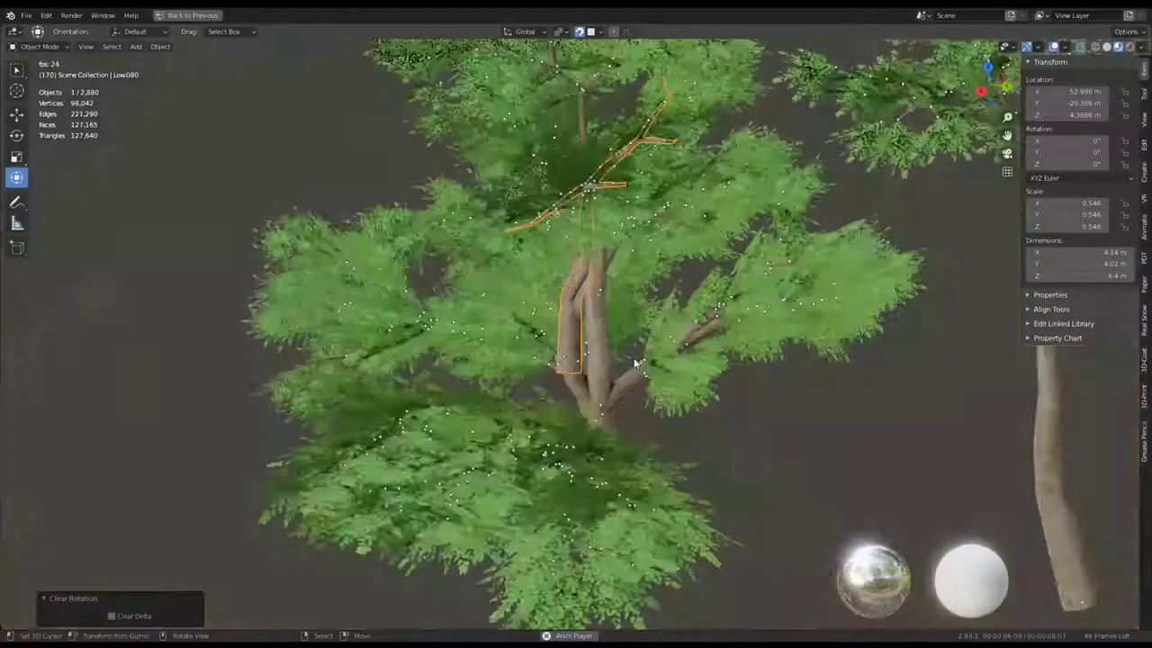
{"action": "key", "text": "r"}
{"action": "left_click", "coordinate": [814, 360]}
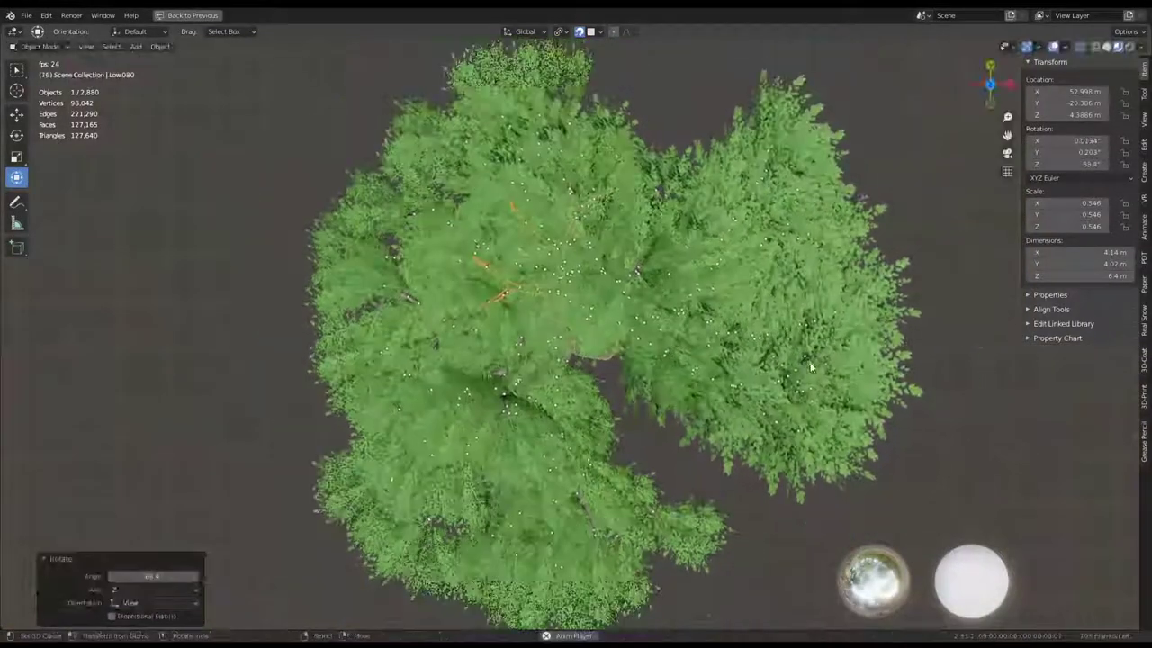
{"action": "key", "text": "KP_1"}
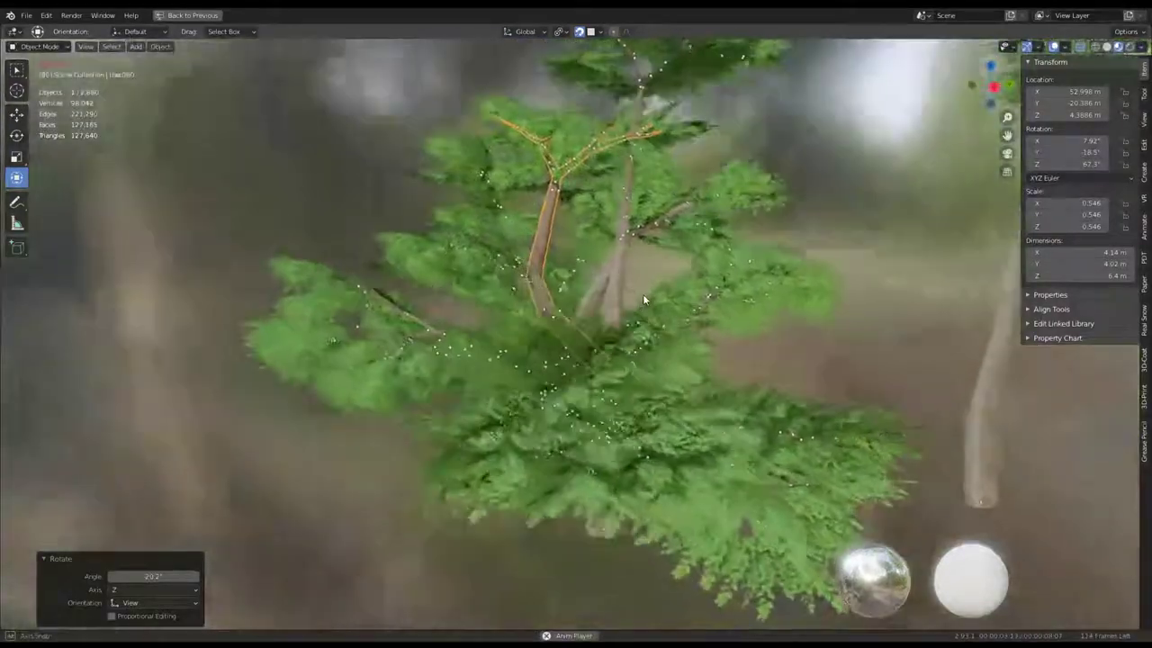
{"action": "middle_click_drag", "start_coordinate": [779, 290], "coordinate": [717, 410]}
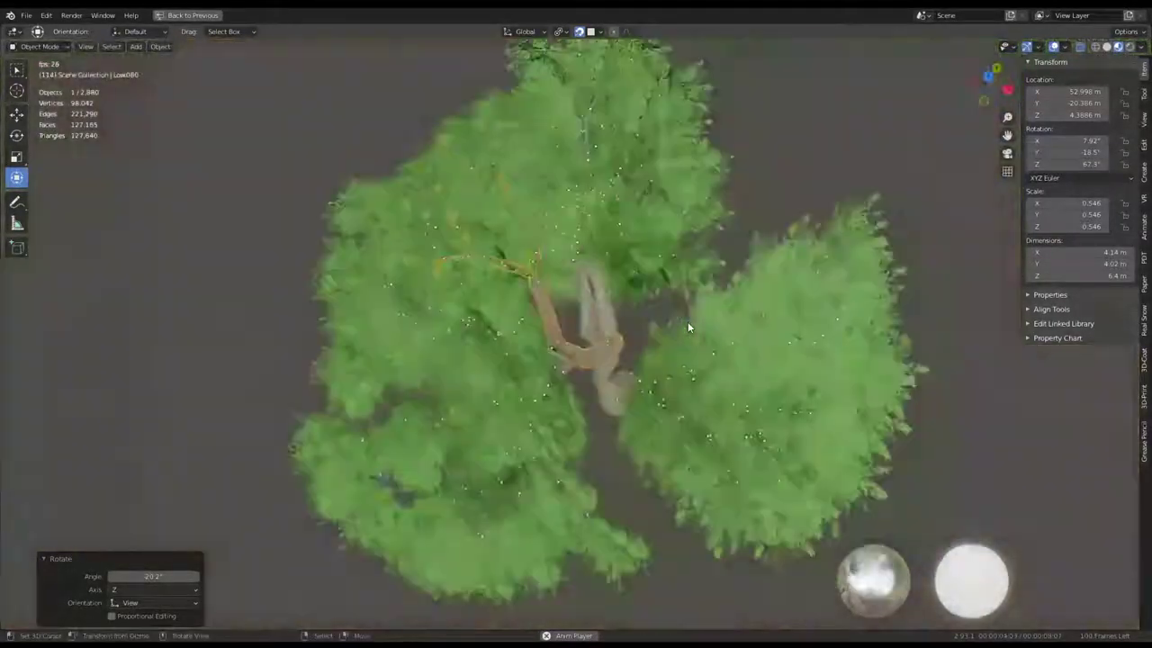
{"action": "key", "text": "r"}
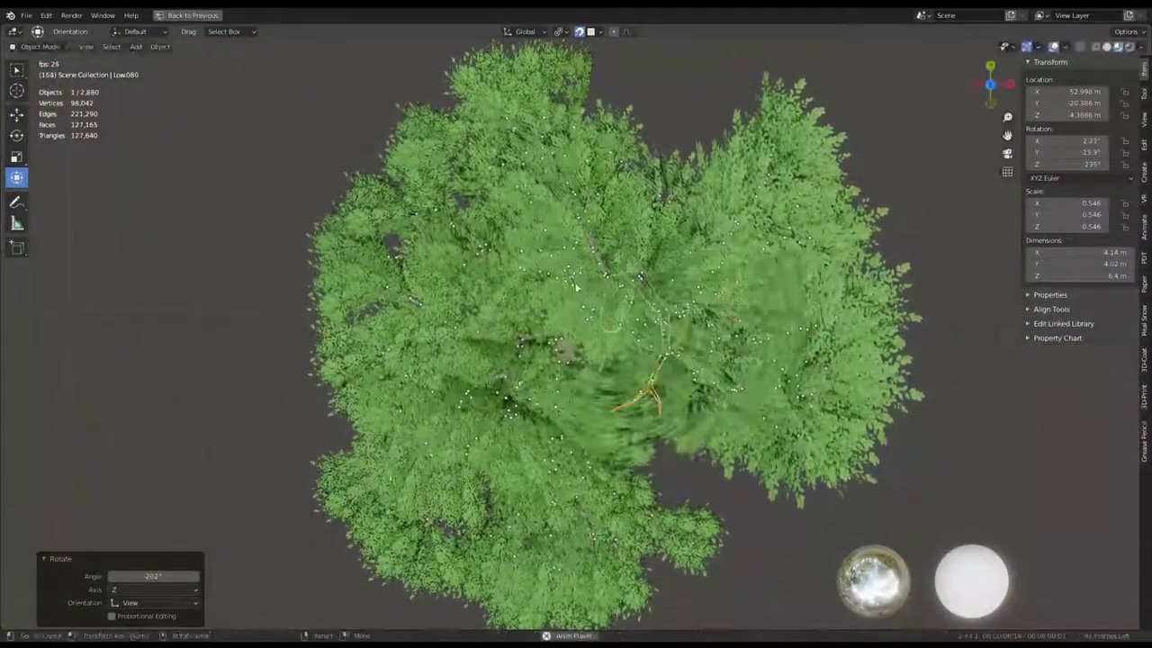
{"action": "scroll", "coordinate": [576, 286], "scroll_direction": "up", "scroll_amount": 5}
{"action": "scroll", "coordinate": [741, 264], "scroll_direction": "up", "scroll_amount": 5}
{"action": "scroll", "coordinate": [622, 244], "scroll_direction": "up", "scroll_amount": 4}
{"action": "mouse_move", "coordinate": [622, 244]}
{"action": "middle_mouse_down"}
{"action": "mouse_move", "coordinate": [534, 196]}
{"action": "mouse_move", "coordinate": [527, 281]}
{"action": "middle_mouse_up"}
{"action": "left_click", "coordinate": [544, 311]}
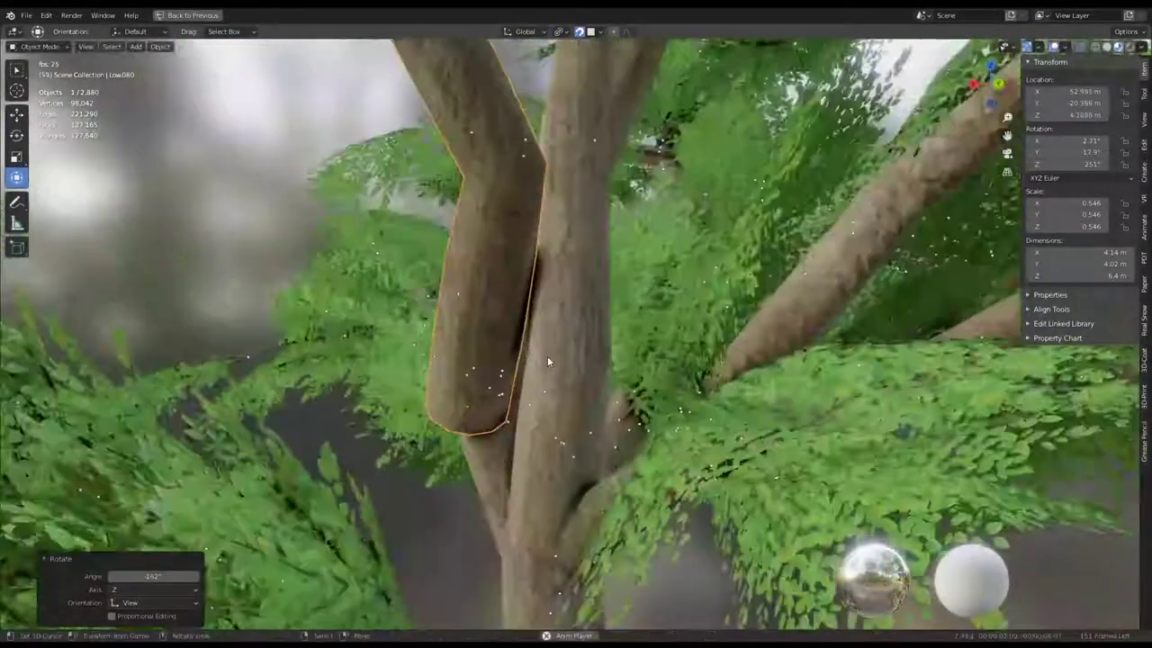
Nudge the branches into the crown and parent a branch to the trunk with Keep Transform.
{"action": "middle_click_drag", "start_coordinate": [547, 355], "coordinate": [856, 302]}
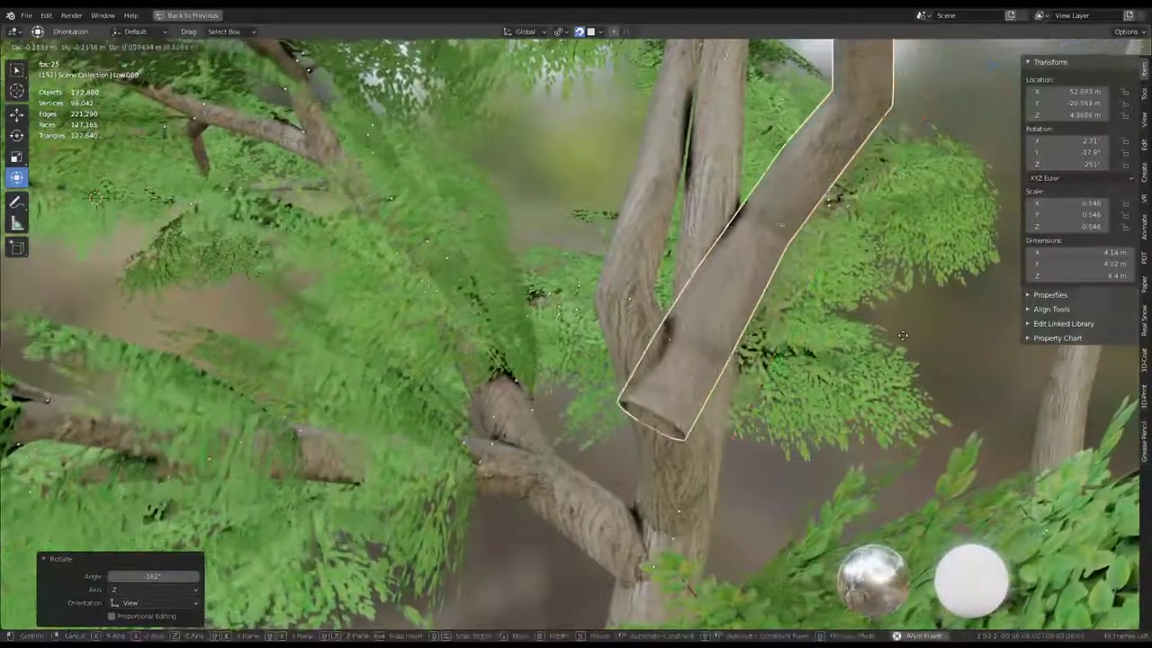
{"action": "left_click", "coordinate": [901, 335]}
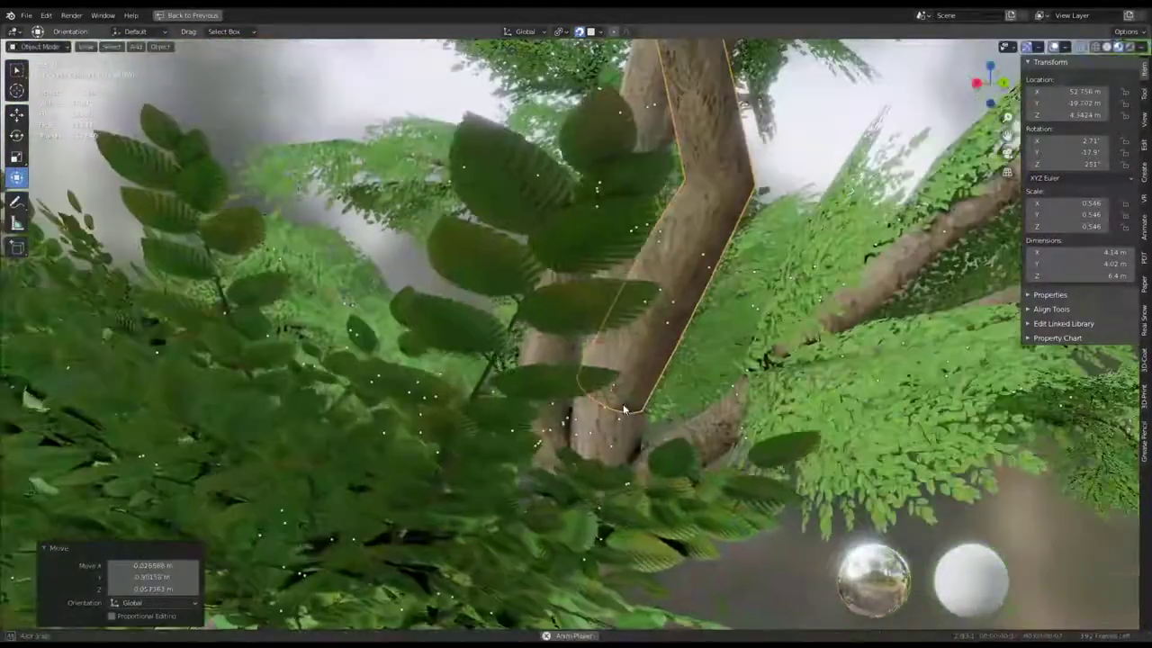
{"action": "left_click", "coordinate": [560, 315]}
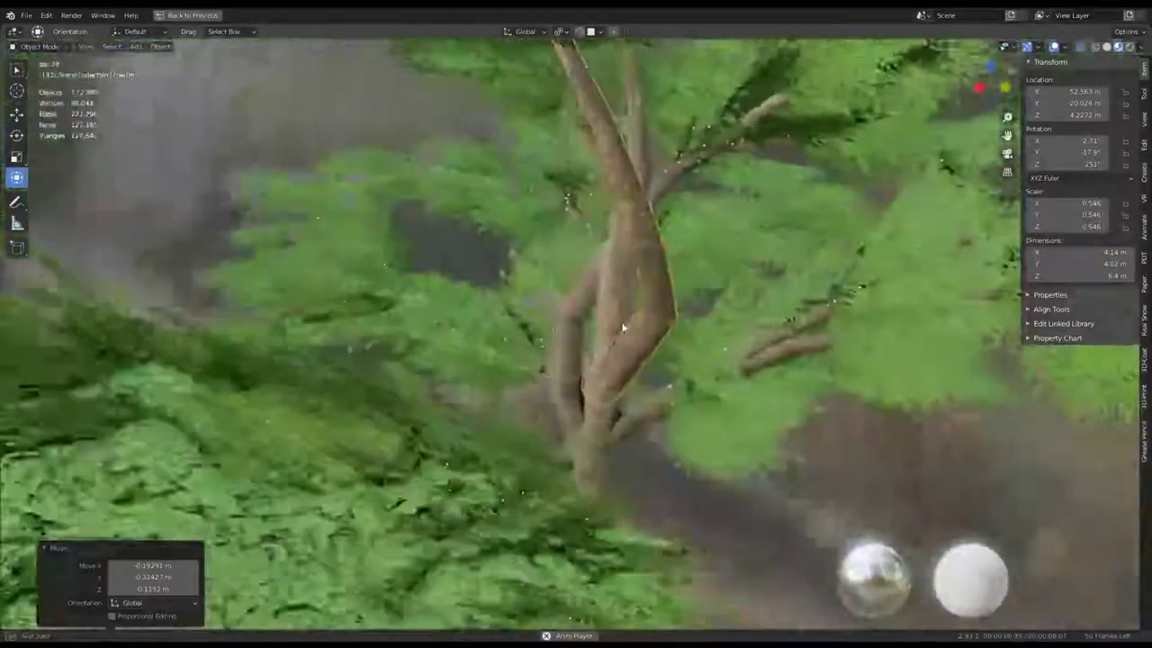
{"action": "left_click", "coordinate": [663, 333]}
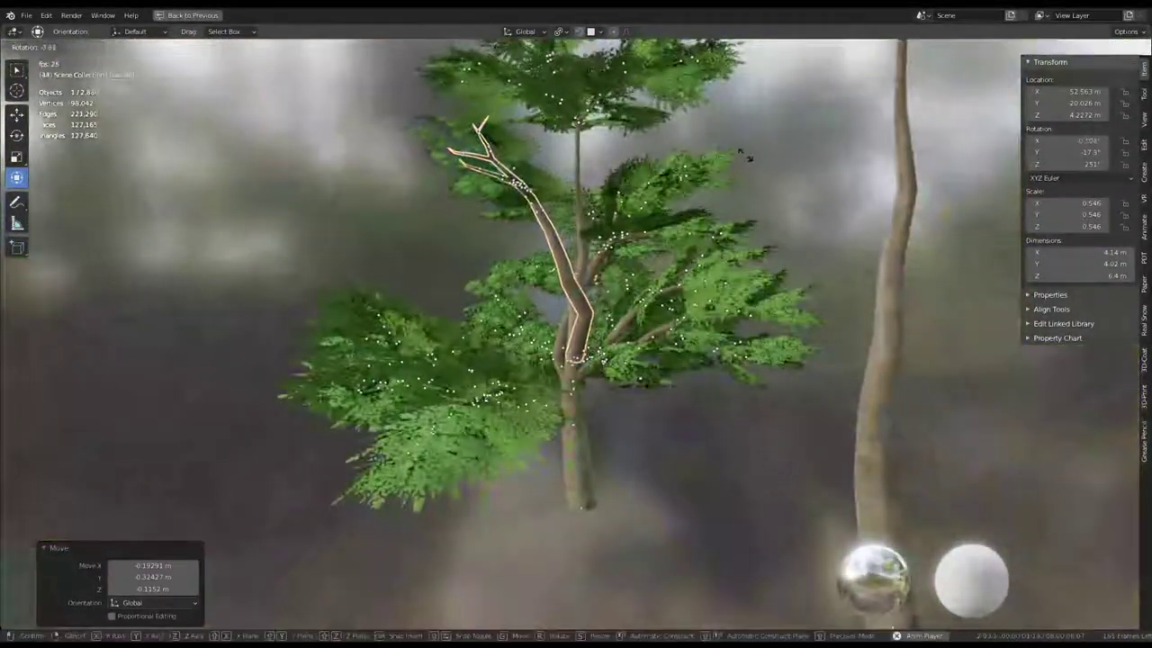
{"action": "left_click", "coordinate": [743, 157]}
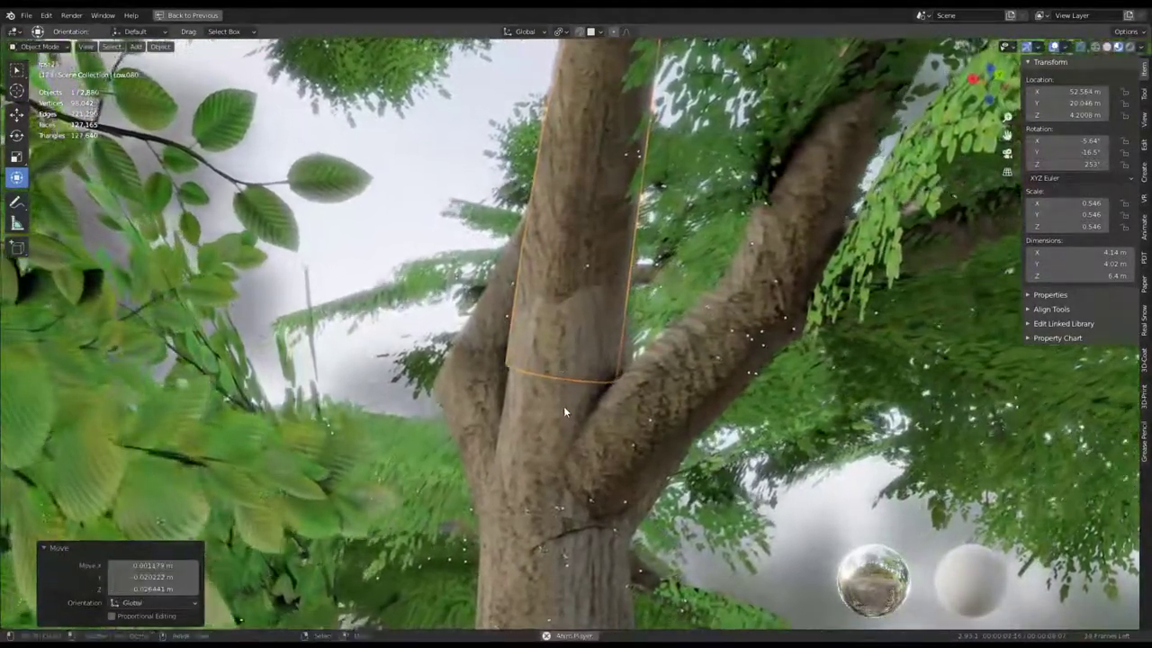
{"action": "key", "text": "g"}
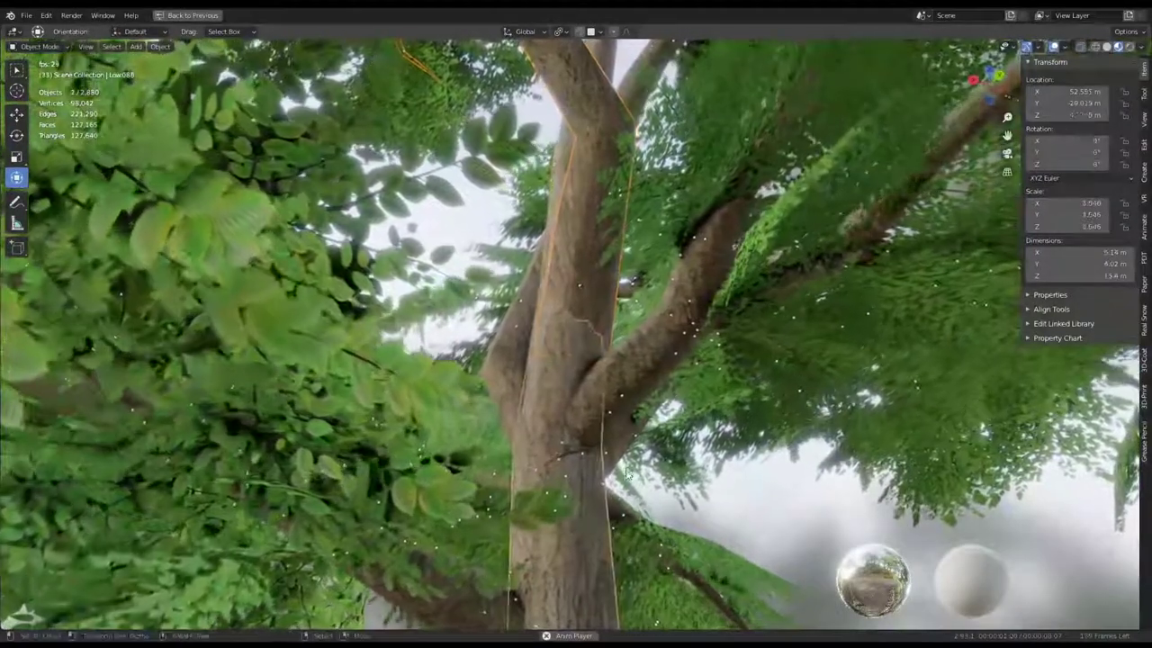
{"action": "left_click", "coordinate": [624, 465]}
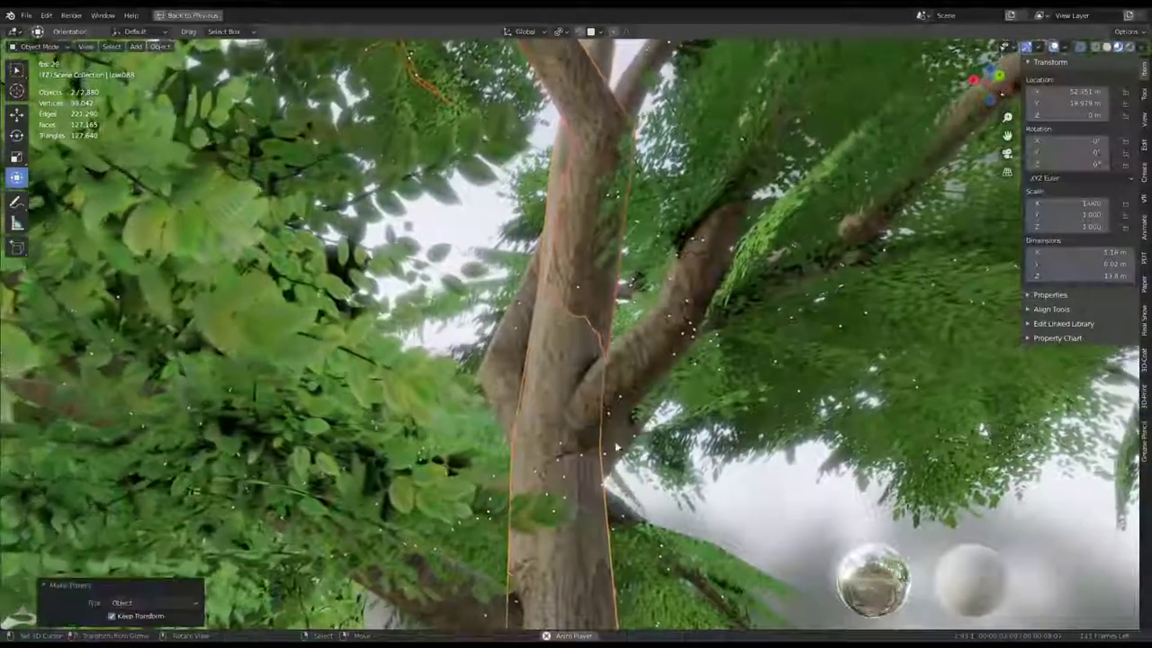
Move and rotate the next branch cluster, then select another tree.
{"action": "key", "text": "g"}
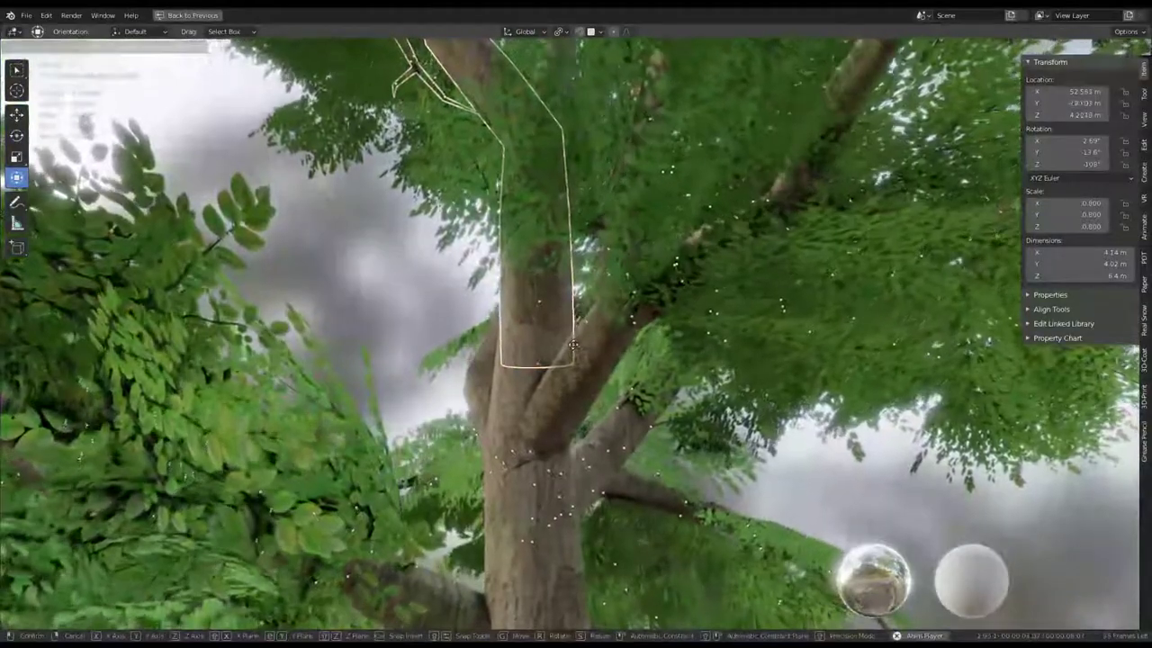
{"action": "mouse_move", "coordinate": [508, 277]}
{"action": "middle_mouse_down"}
{"action": "mouse_move", "coordinate": [647, 306]}
{"action": "mouse_move", "coordinate": [518, 251]}
{"action": "mouse_move", "coordinate": [456, 271]}
{"action": "middle_mouse_up"}
{"action": "left_click", "coordinate": [525, 263]}
{"action": "key", "text": "r"}
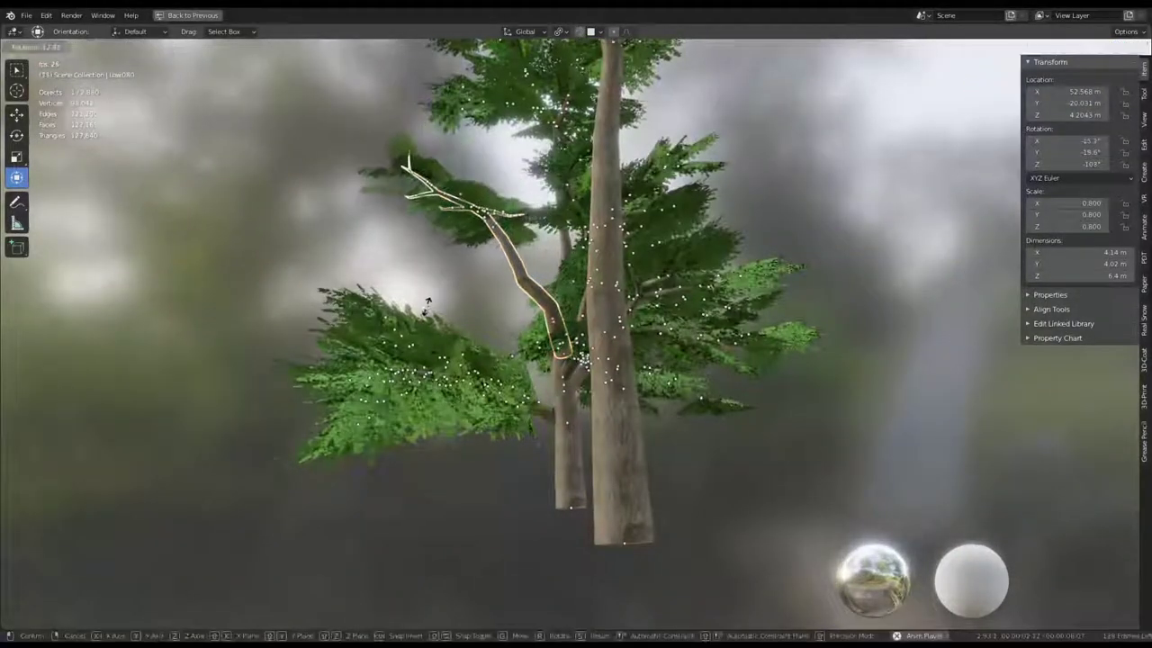
{"action": "left_click", "coordinate": [404, 346]}
{"action": "mouse_move", "coordinate": [404, 346]}
{"action": "middle_mouse_down"}
{"action": "mouse_move", "coordinate": [750, 311]}
{"action": "mouse_move", "coordinate": [666, 342]}
{"action": "middle_mouse_up"}
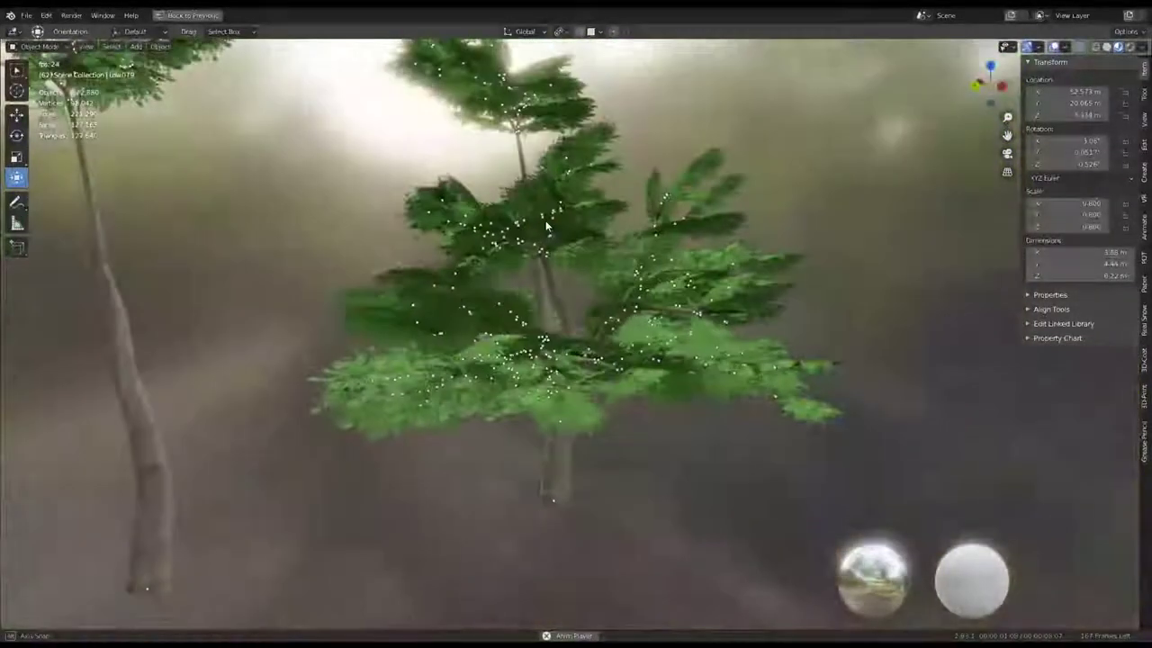
{"action": "middle_click_drag", "start_coordinate": [546, 225], "coordinate": [544, 264]}
{"action": "left_click", "coordinate": [571, 312]}
{"action": "mouse_move", "coordinate": [571, 313]}
{"action": "middle_mouse_down"}
{"action": "mouse_move", "coordinate": [774, 271]}
{"action": "mouse_move", "coordinate": [630, 200]}
{"action": "mouse_move", "coordinate": [924, 276]}
{"action": "middle_mouse_up"}
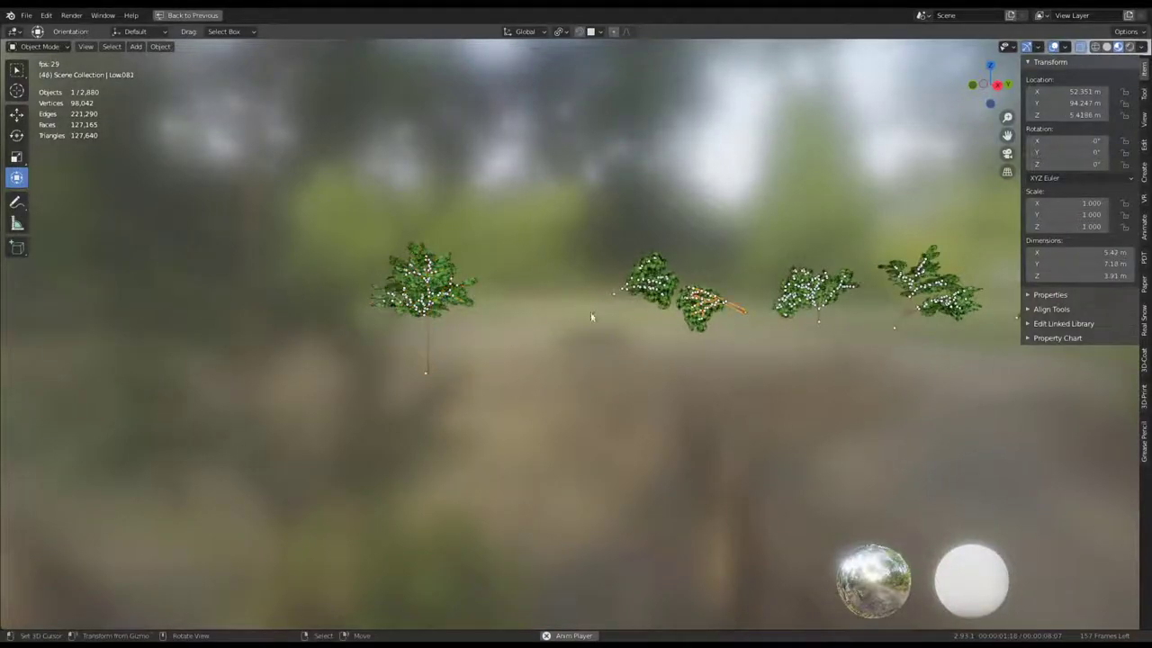
Move a branch, scale it to 0.801 and rotate it to fit the crown.
{"action": "mouse_move", "coordinate": [572, 367]}
{"action": "middle_mouse_down"}
{"action": "mouse_move", "coordinate": [725, 286]}
{"action": "mouse_move", "coordinate": [580, 52]}
{"action": "middle_mouse_up"}
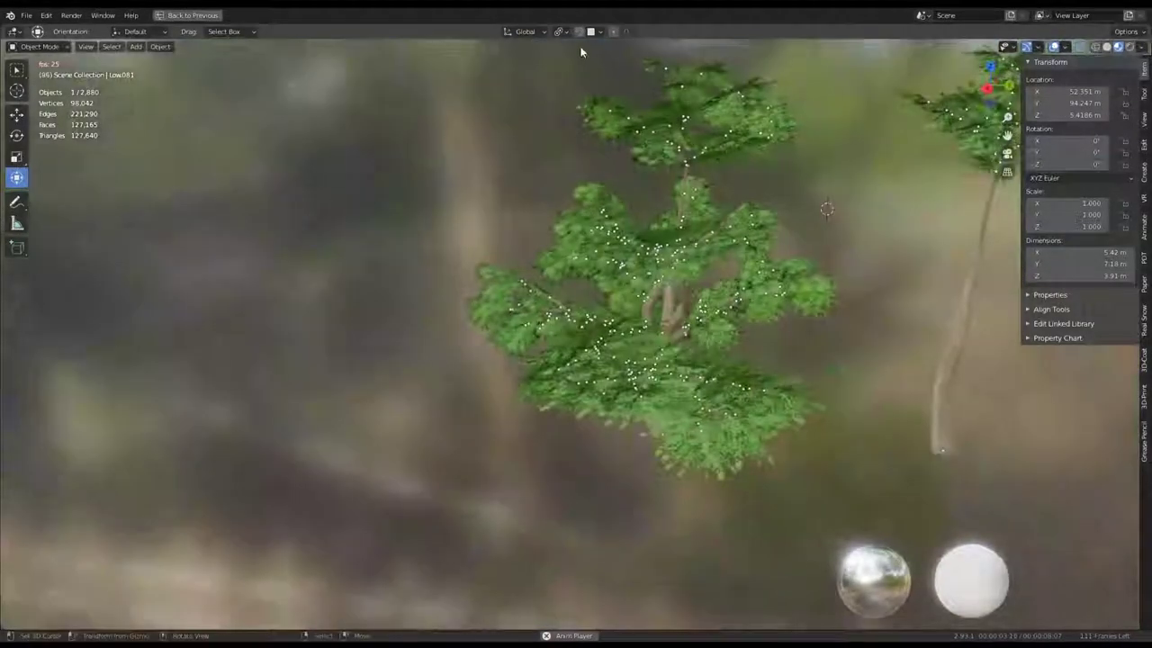
{"action": "mouse_move", "coordinate": [689, 220]}
{"action": "middle_mouse_down"}
{"action": "mouse_move", "coordinate": [657, 324]}
{"action": "mouse_move", "coordinate": [650, 295]}
{"action": "mouse_move", "coordinate": [448, 339]}
{"action": "mouse_move", "coordinate": [577, 294]}
{"action": "mouse_move", "coordinate": [661, 293]}
{"action": "middle_mouse_up"}
{"action": "left_click", "coordinate": [595, 315]}
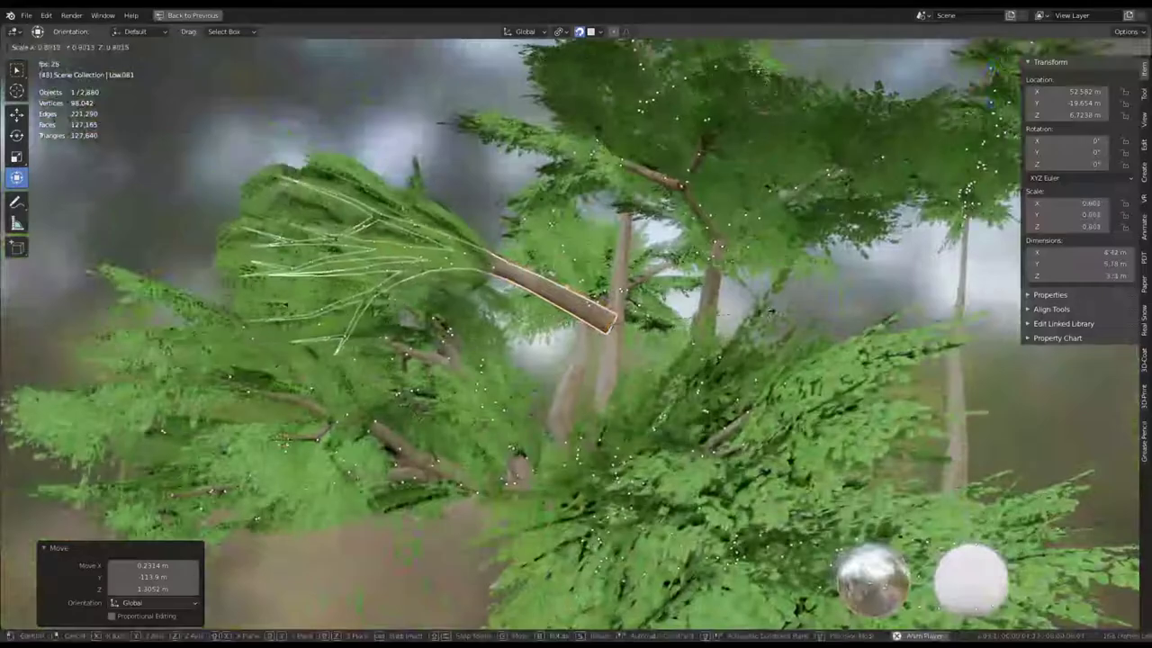
{"action": "left_click", "coordinate": [621, 326]}
{"action": "mouse_move", "coordinate": [621, 325]}
{"action": "middle_mouse_down"}
{"action": "mouse_move", "coordinate": [574, 395]}
{"action": "mouse_move", "coordinate": [643, 306]}
{"action": "middle_mouse_up"}
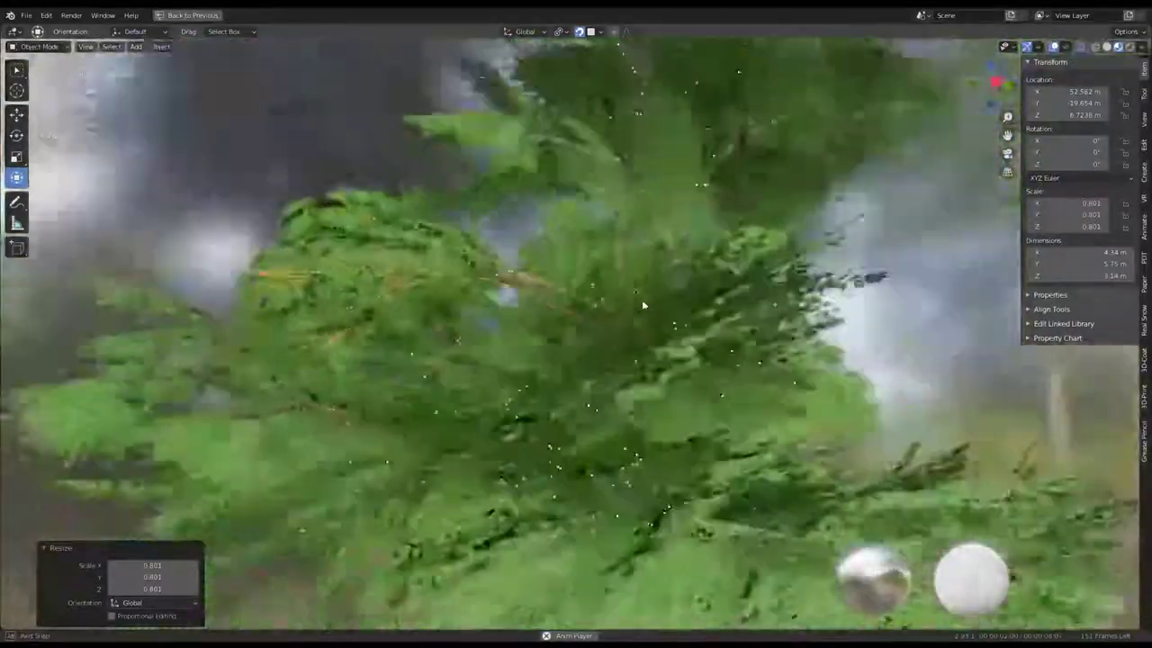
{"action": "key", "text": "r"}
{"action": "middle_click_drag", "start_coordinate": [644, 347], "coordinate": [671, 368]}
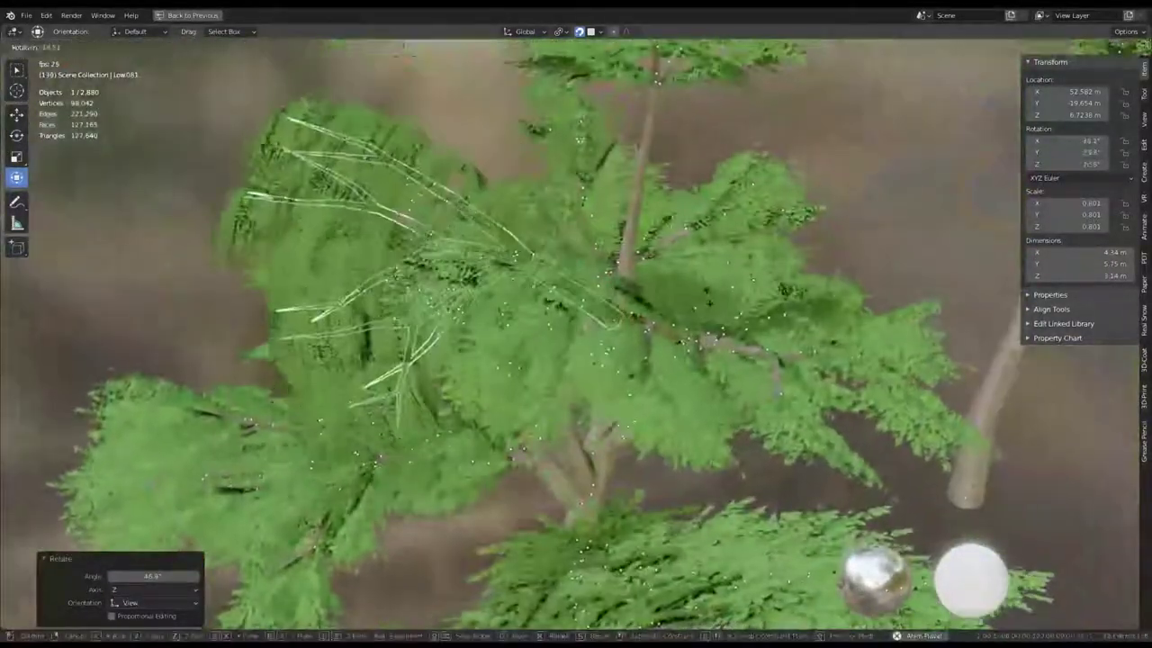
{"action": "left_click", "coordinate": [671, 249]}
{"action": "mouse_move", "coordinate": [672, 249]}
{"action": "middle_mouse_down"}
{"action": "mouse_move", "coordinate": [660, 305]}
{"action": "mouse_move", "coordinate": [662, 207]}
{"action": "mouse_move", "coordinate": [748, 293]}
{"action": "mouse_move", "coordinate": [587, 213]}
{"action": "mouse_move", "coordinate": [653, 268]}
{"action": "mouse_move", "coordinate": [560, 276]}
{"action": "mouse_move", "coordinate": [644, 343]}
{"action": "mouse_move", "coordinate": [667, 286]}
{"action": "middle_mouse_up"}
{"action": "key", "text": "r"}
{"action": "left_click", "coordinate": [670, 297]}
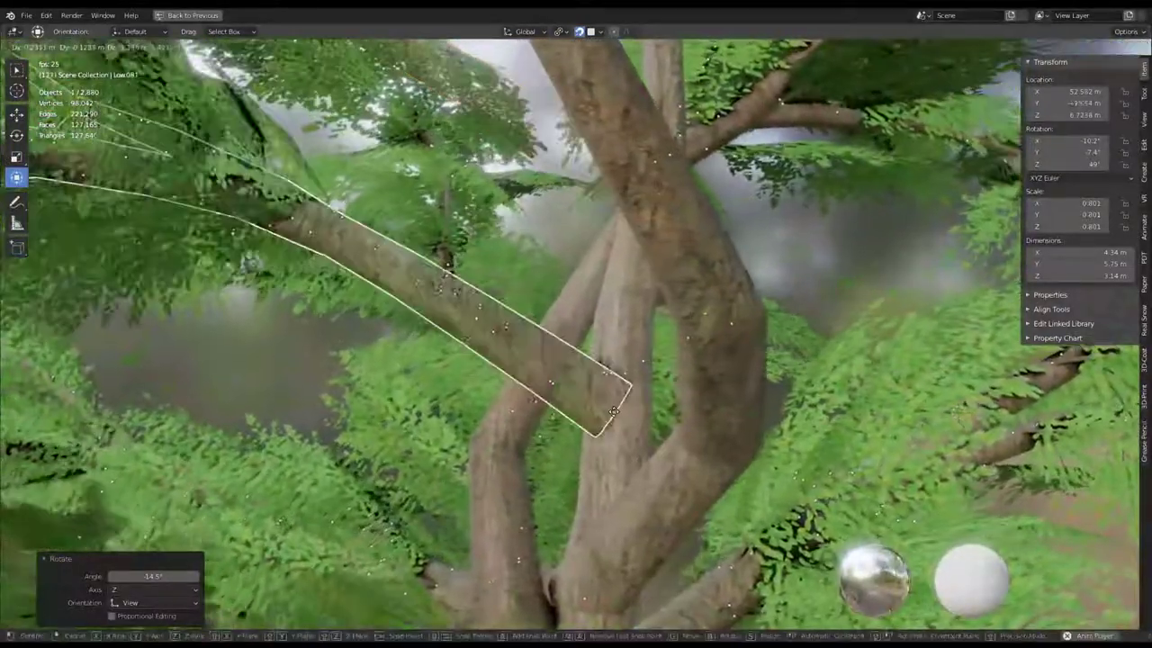
{"action": "mouse_move", "coordinate": [616, 409]}
{"action": "middle_mouse_down"}
{"action": "mouse_move", "coordinate": [593, 405]}
{"action": "mouse_move", "coordinate": [591, 417]}
{"action": "mouse_move", "coordinate": [625, 393]}
{"action": "mouse_move", "coordinate": [671, 319]}
{"action": "mouse_move", "coordinate": [726, 309]}
{"action": "mouse_move", "coordinate": [643, 381]}
{"action": "middle_mouse_up"}
{"action": "key", "text": "ctrl+z"}
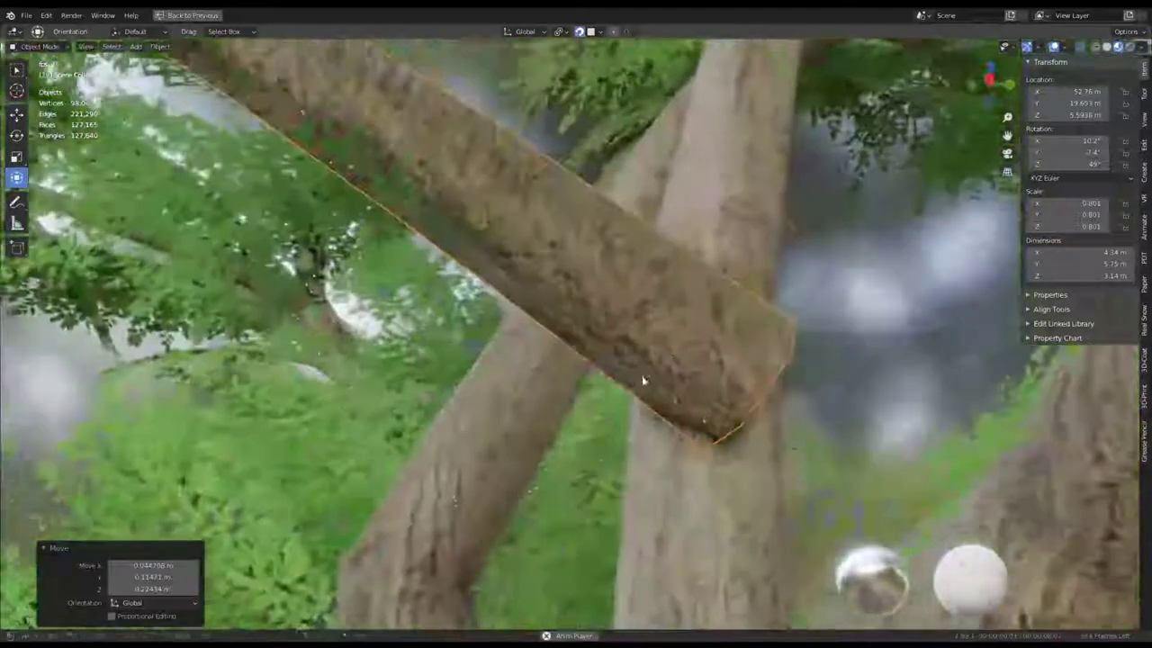
Parent the log to the trunk with Keep Transform and slide it into place.
{"action": "key", "text": "ctrl+p"}
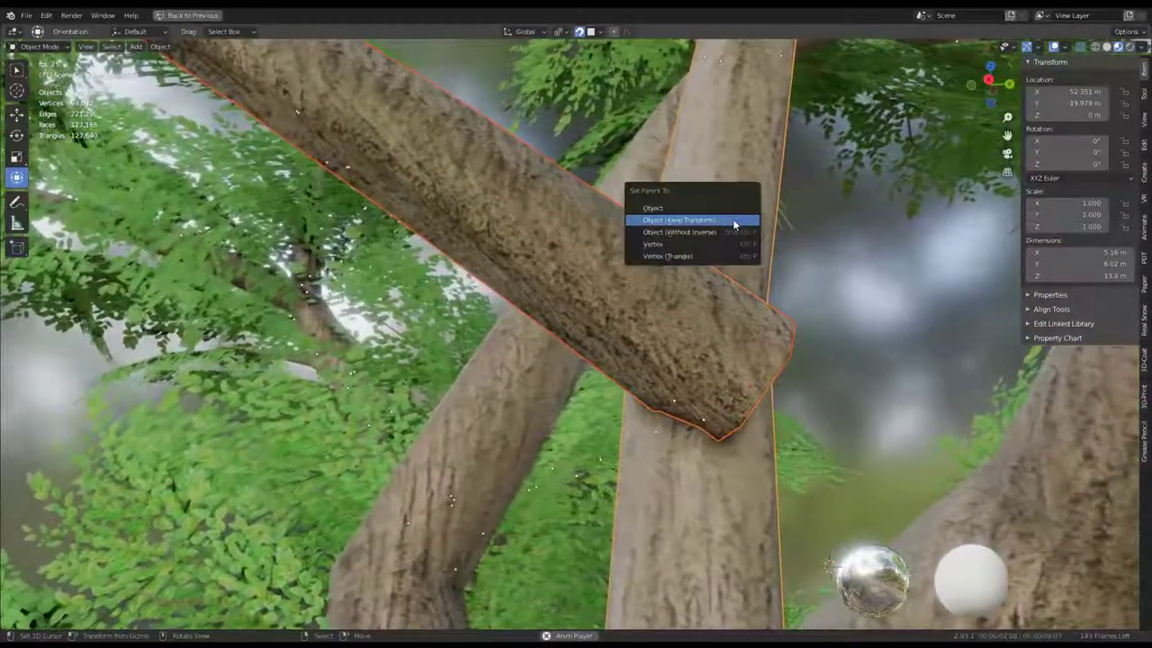
{"action": "left_click", "coordinate": [733, 221]}
{"action": "middle_click_drag", "start_coordinate": [674, 288], "coordinate": [717, 250]}
{"action": "key", "text": "g"}
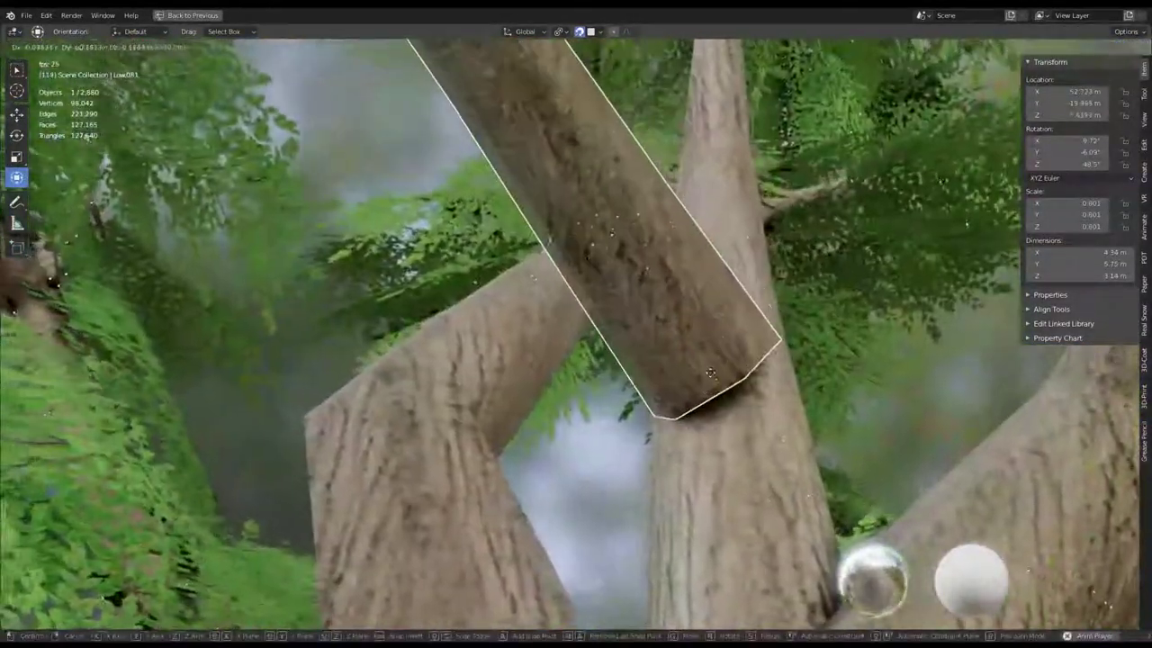
{"action": "middle_click_drag", "start_coordinate": [727, 332], "coordinate": [549, 12]}
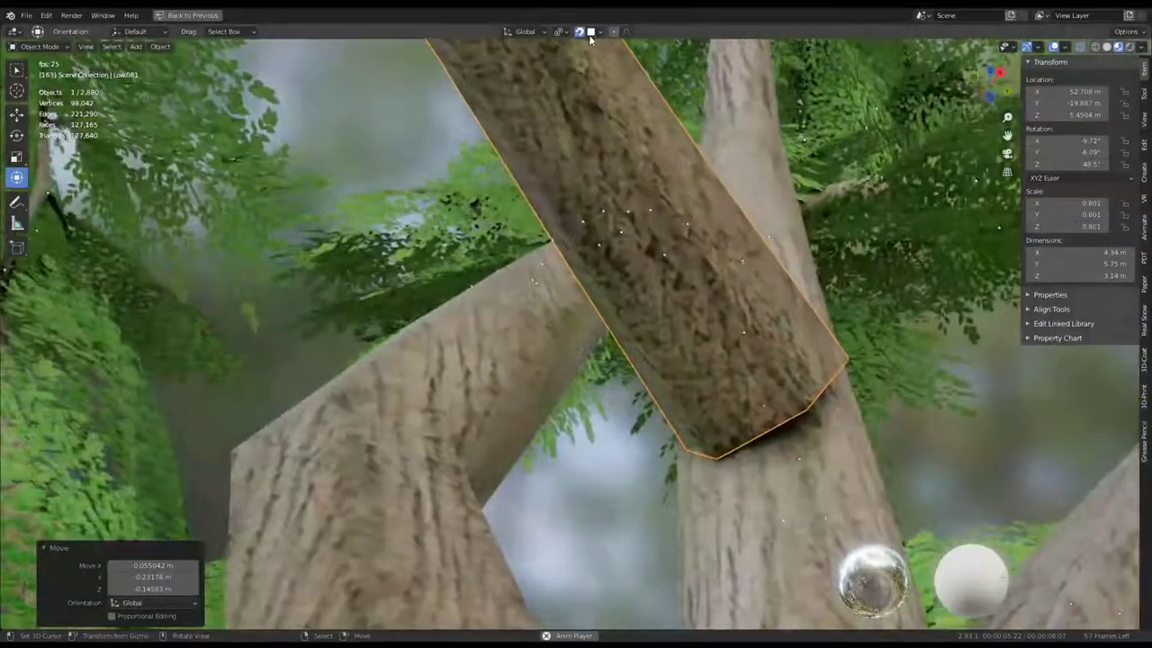
{"action": "middle_click_drag", "start_coordinate": [772, 198], "coordinate": [796, 151]}
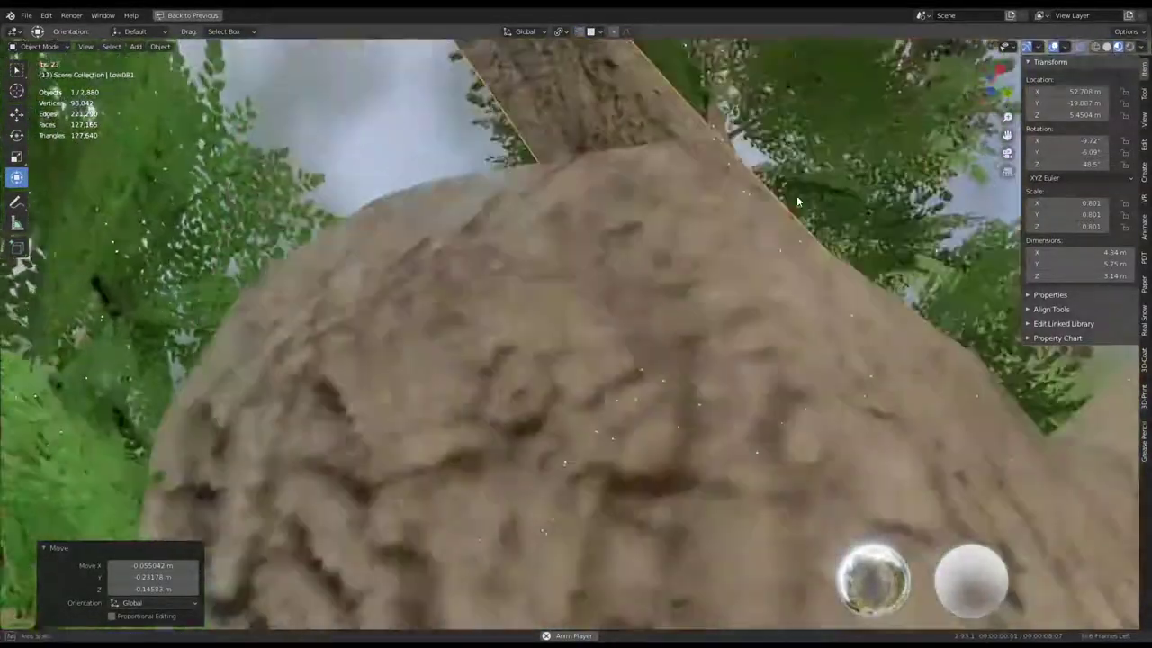
{"action": "key", "text": "g"}
{"action": "left_click", "coordinate": [806, 212]}
{"action": "mouse_move", "coordinate": [806, 212]}
{"action": "middle_mouse_down"}
{"action": "mouse_move", "coordinate": [751, 287]}
{"action": "mouse_move", "coordinate": [747, 278]}
{"action": "mouse_move", "coordinate": [631, 310]}
{"action": "mouse_move", "coordinate": [838, 242]}
{"action": "mouse_move", "coordinate": [867, 288]}
{"action": "middle_mouse_up"}
Rotate a branch cluster, shrink it and move it along the trunk.
{"action": "key", "text": "shift+grave"}
{"action": "key", "text": "shift+grave"}
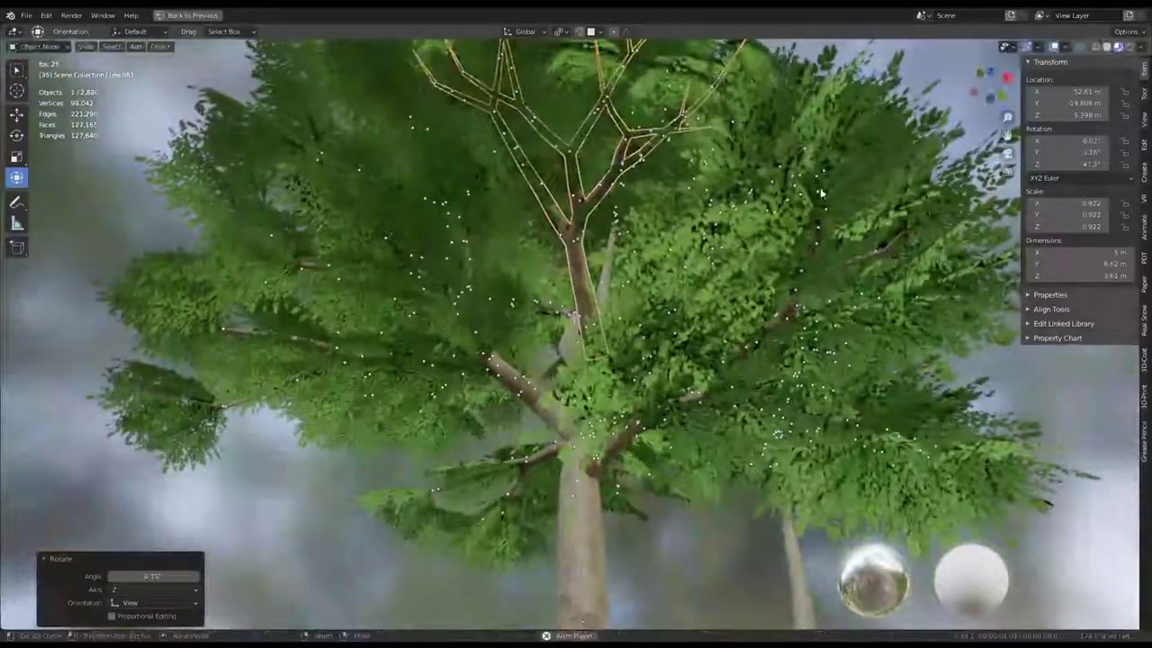
{"action": "mouse_move", "coordinate": [821, 193]}
{"action": "middle_mouse_down"}
{"action": "mouse_move", "coordinate": [703, 265]}
{"action": "mouse_move", "coordinate": [1023, 491]}
{"action": "middle_mouse_up"}
{"action": "key", "text": "r"}
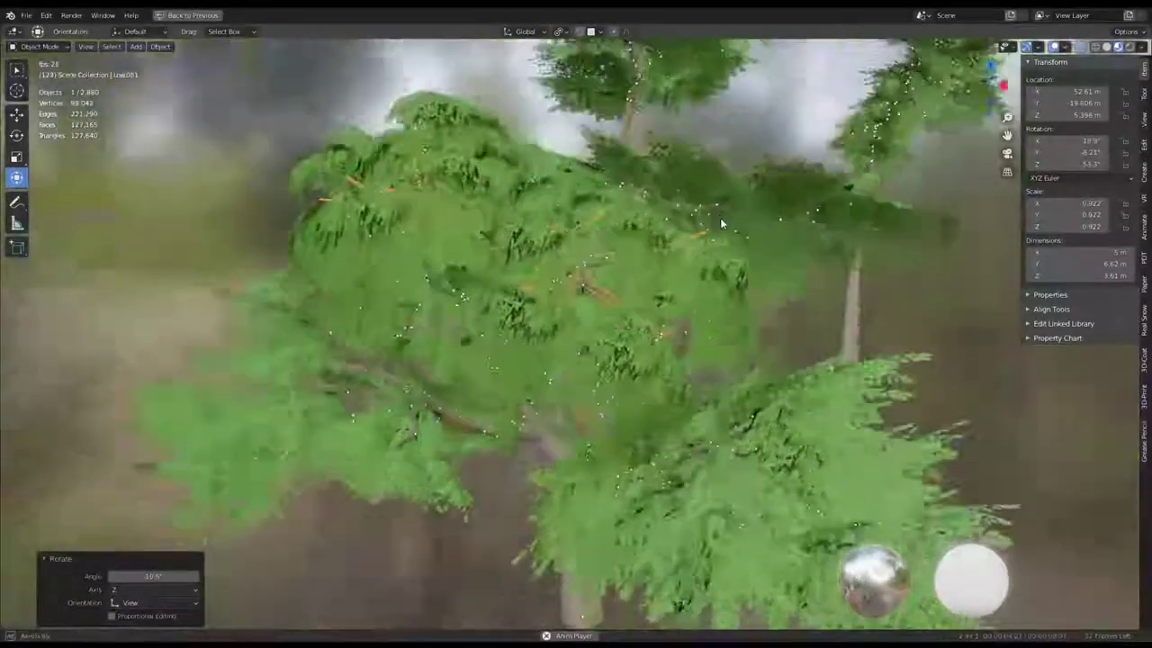
{"action": "left_click", "coordinate": [684, 211]}
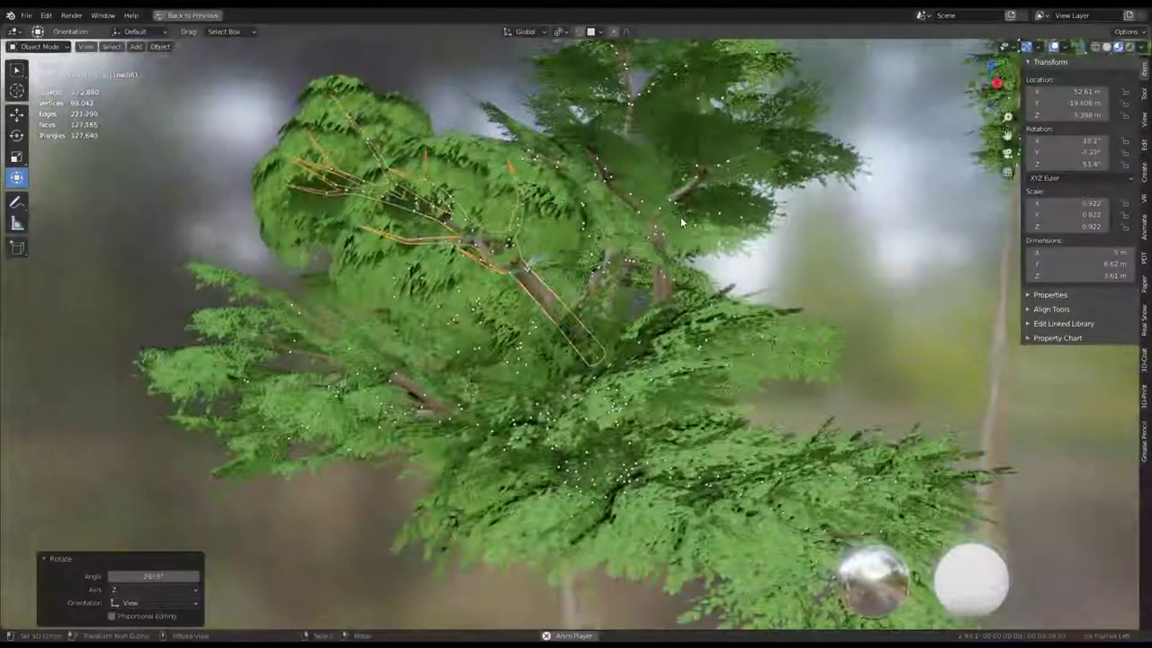
{"action": "mouse_move", "coordinate": [681, 216]}
{"action": "middle_mouse_down"}
{"action": "mouse_move", "coordinate": [651, 237]}
{"action": "mouse_move", "coordinate": [681, 231]}
{"action": "middle_mouse_up"}
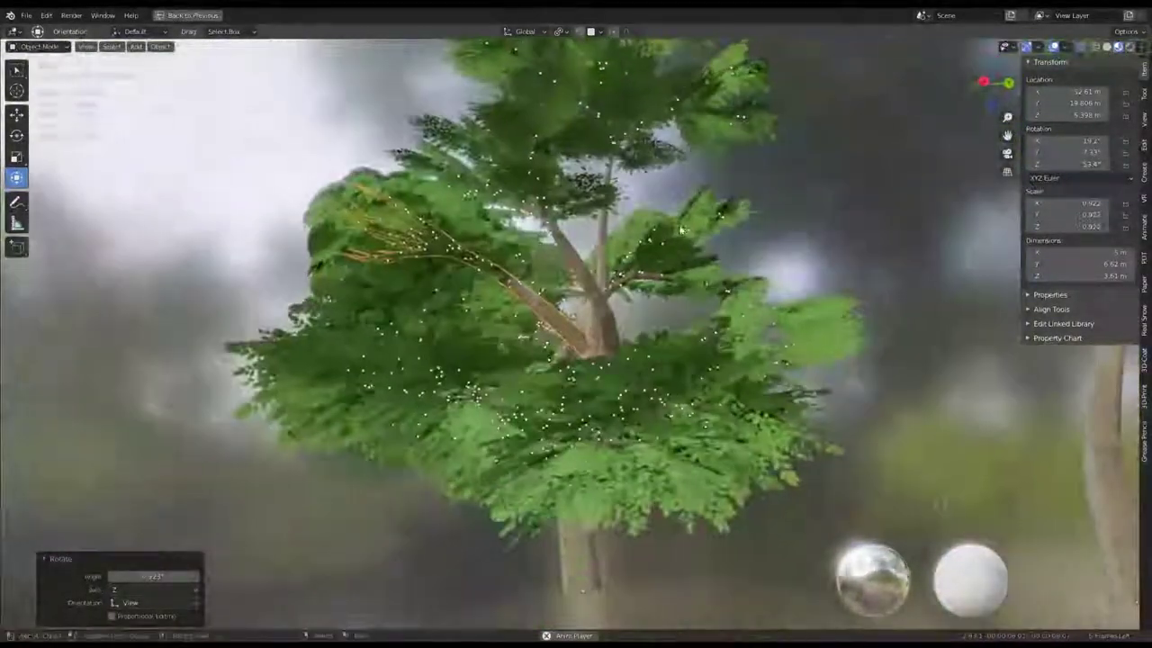
{"action": "left_click", "coordinate": [693, 280]}
{"action": "key", "text": "s"}
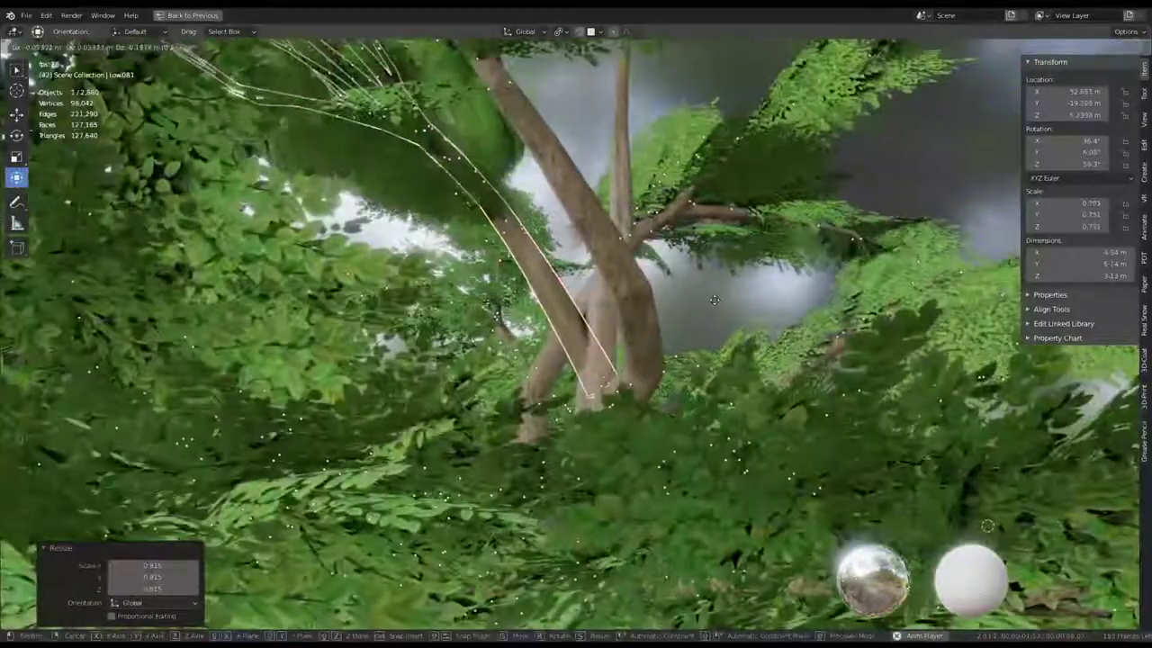
{"action": "left_click", "coordinate": [711, 327]}
{"action": "middle_click_drag", "start_coordinate": [711, 331], "coordinate": [630, 332]}
{"action": "key", "text": "g"}
{"action": "left_click", "coordinate": [582, 331]}
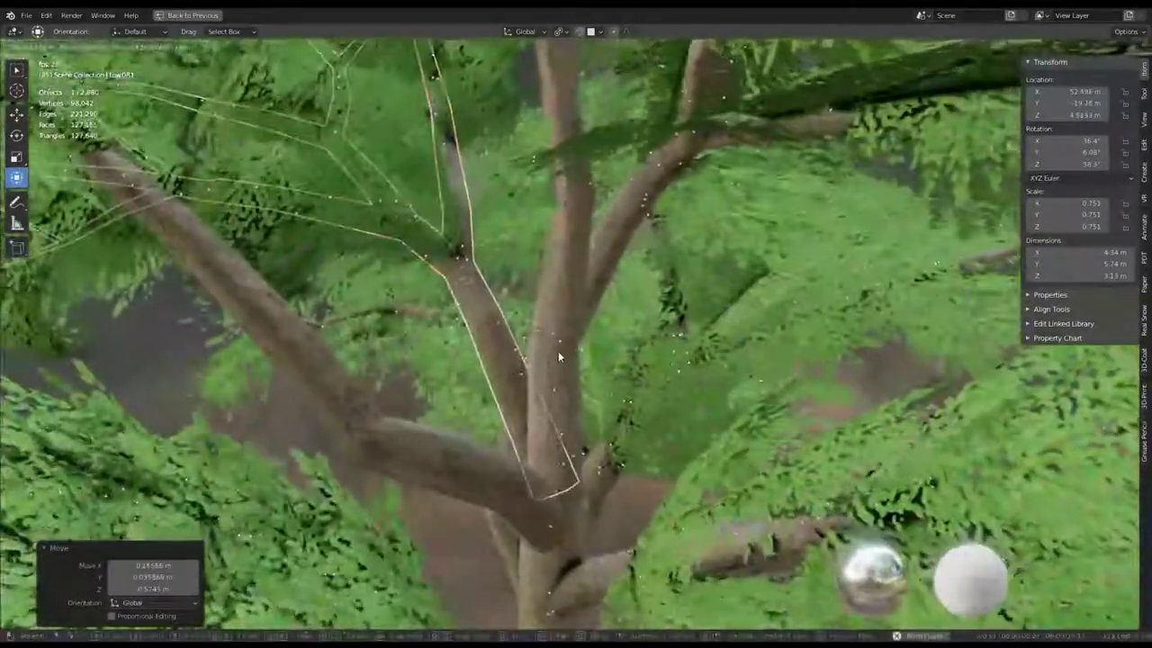
Rotate another tree's branch cluster and enlarge a right-side branch to 0.96 scale.
{"action": "mouse_move", "coordinate": [558, 357]}
{"action": "middle_mouse_down"}
{"action": "mouse_move", "coordinate": [732, 318]}
{"action": "mouse_move", "coordinate": [671, 335]}
{"action": "mouse_move", "coordinate": [722, 315]}
{"action": "mouse_move", "coordinate": [666, 240]}
{"action": "middle_mouse_up"}
{"action": "key", "text": "r"}
{"action": "left_click", "coordinate": [796, 208]}
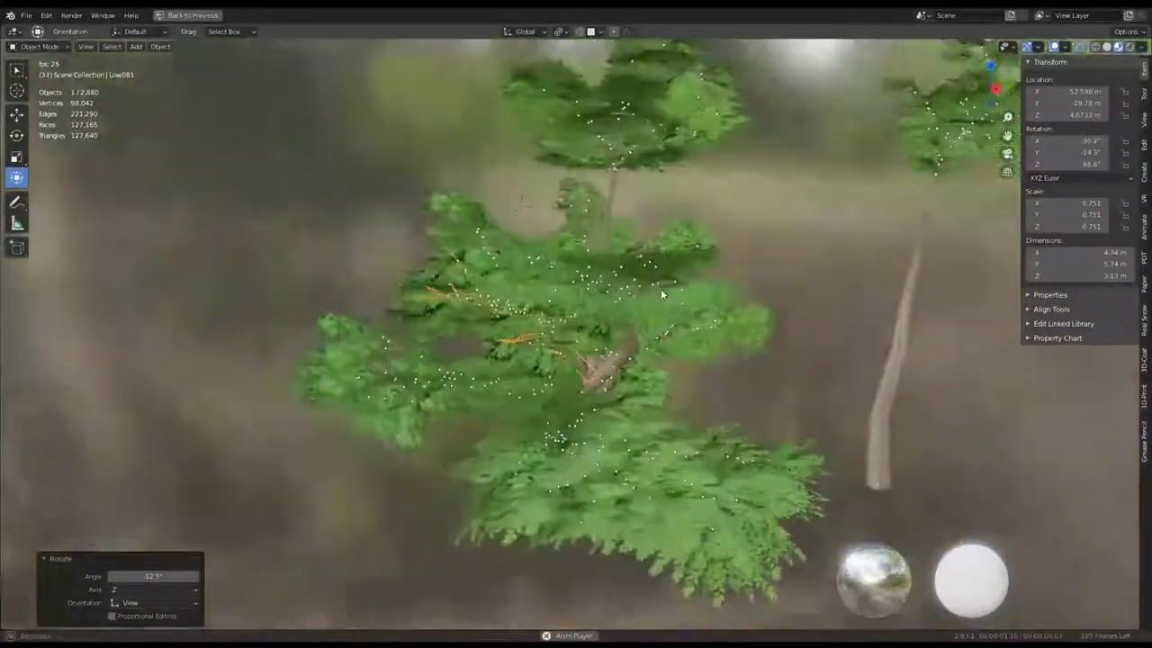
{"action": "mouse_move", "coordinate": [795, 209]}
{"action": "middle_mouse_down"}
{"action": "mouse_move", "coordinate": [772, 275]}
{"action": "mouse_move", "coordinate": [725, 312]}
{"action": "middle_mouse_up"}
{"action": "mouse_move", "coordinate": [833, 306]}
{"action": "middle_mouse_down"}
{"action": "mouse_move", "coordinate": [769, 281]}
{"action": "mouse_move", "coordinate": [833, 245]}
{"action": "middle_mouse_up"}
{"action": "mouse_move", "coordinate": [664, 285]}
{"action": "middle_mouse_down"}
{"action": "mouse_move", "coordinate": [556, 246]}
{"action": "mouse_move", "coordinate": [542, 266]}
{"action": "mouse_move", "coordinate": [612, 287]}
{"action": "mouse_move", "coordinate": [563, 374]}
{"action": "middle_mouse_up"}
{"action": "left_click", "coordinate": [562, 373]}
{"action": "key", "text": "s"}
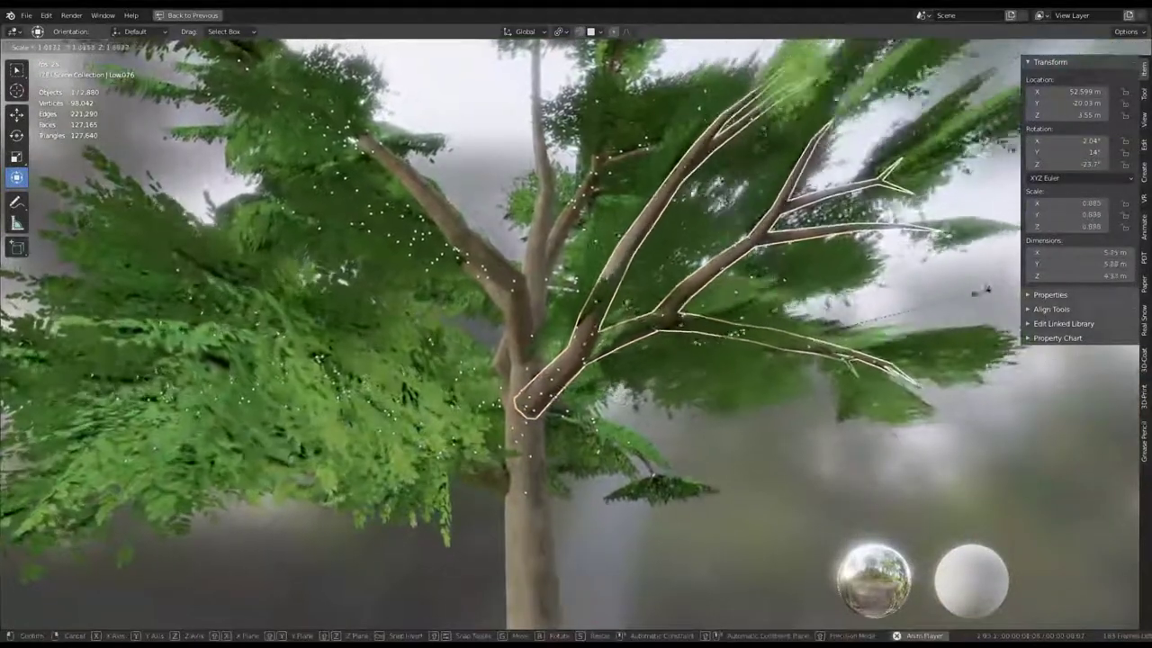
{"action": "left_click", "coordinate": [815, 270]}
{"action": "mouse_move", "coordinate": [815, 270]}
{"action": "middle_mouse_down"}
{"action": "mouse_move", "coordinate": [826, 268]}
{"action": "mouse_move", "coordinate": [699, 304]}
{"action": "mouse_move", "coordinate": [360, 288]}
{"action": "middle_mouse_up"}
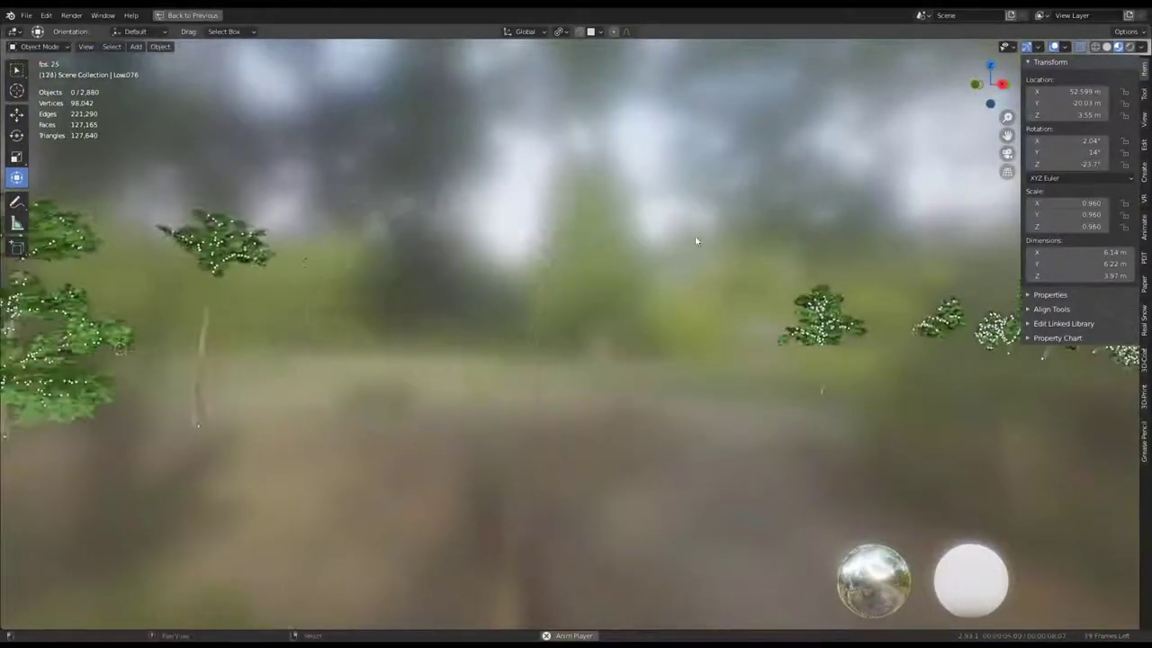
Select another tree's branch cluster and scale it down.
{"action": "middle_click_drag", "start_coordinate": [695, 241], "coordinate": [728, 253]}
{"action": "left_click", "coordinate": [808, 336]}
{"action": "mouse_move", "coordinate": [808, 336]}
{"action": "middle_mouse_down"}
{"action": "mouse_move", "coordinate": [434, 280]}
{"action": "mouse_move", "coordinate": [414, 326]}
{"action": "middle_mouse_up"}
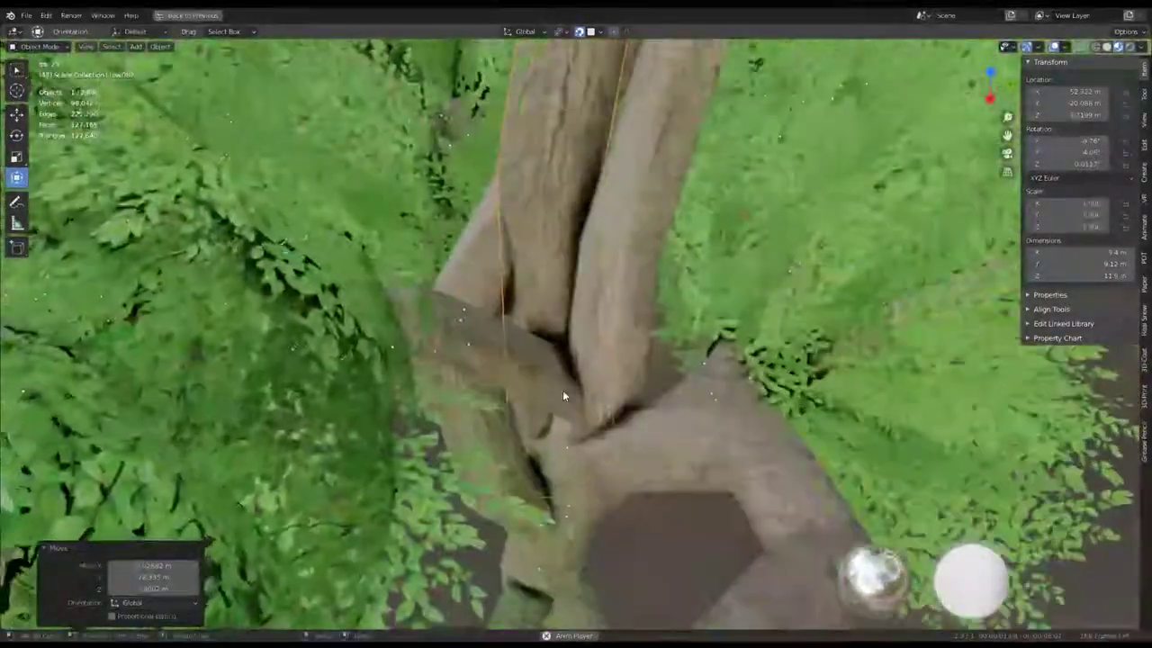
{"action": "key", "text": "s"}
Parent the branches to a trunk with Ctrl+P, keeping their placement.
{"action": "left_click", "coordinate": [567, 382]}
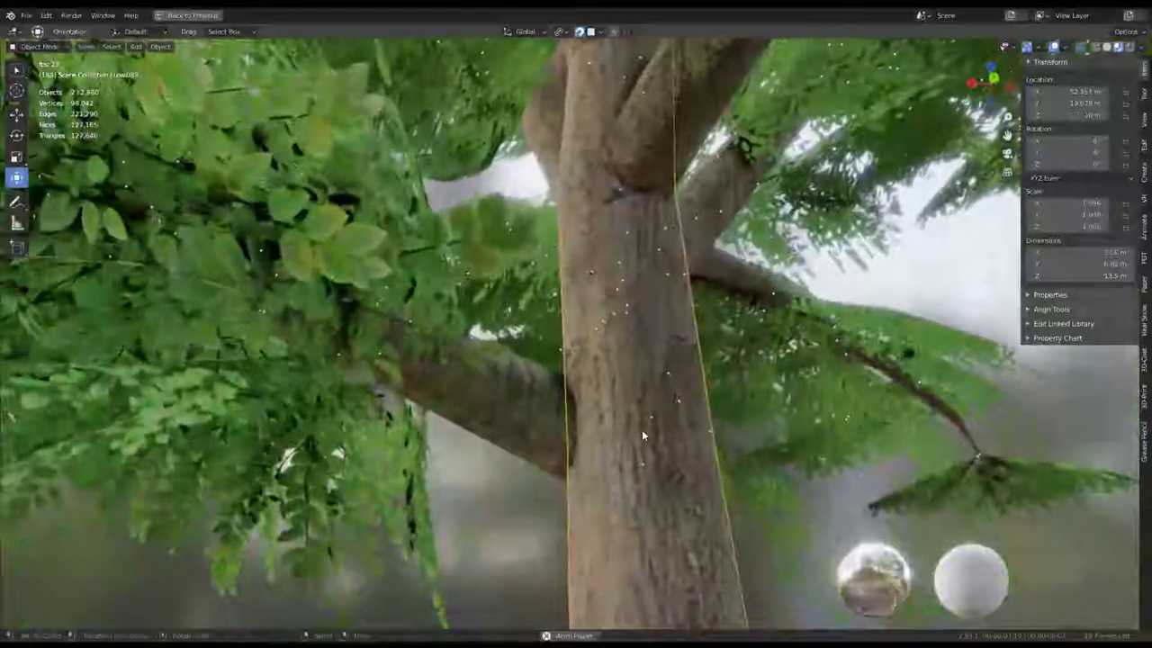
{"action": "left_click", "coordinate": [655, 409]}
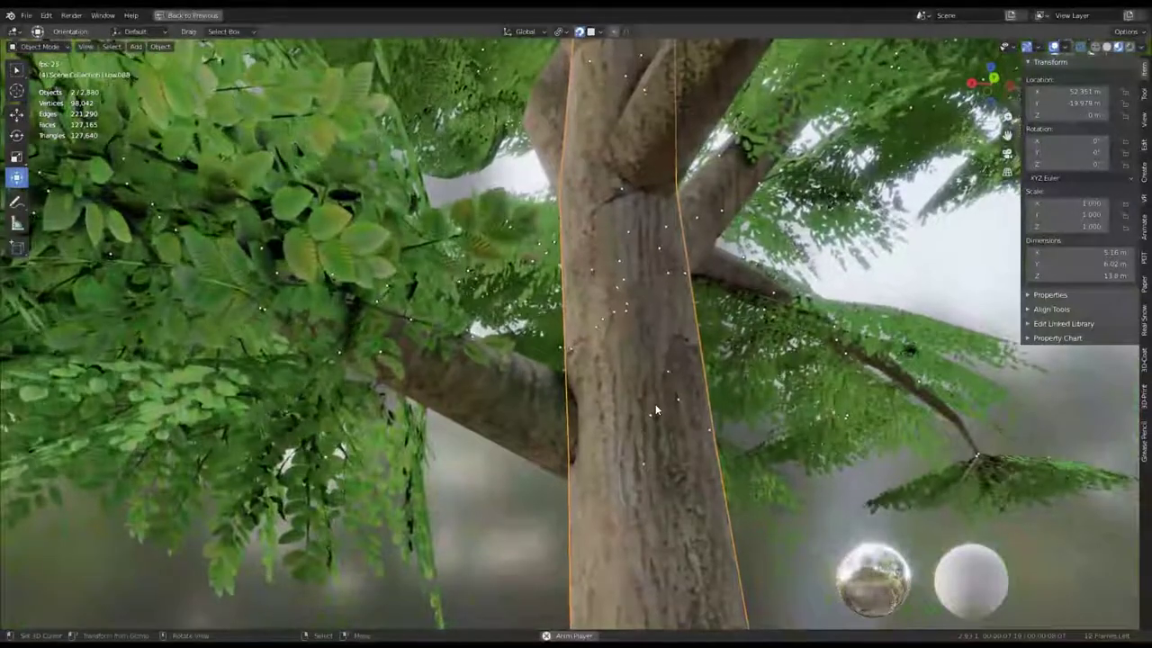
{"action": "key", "text": "ctrl+p"}
{"action": "left_click", "coordinate": [655, 404]}
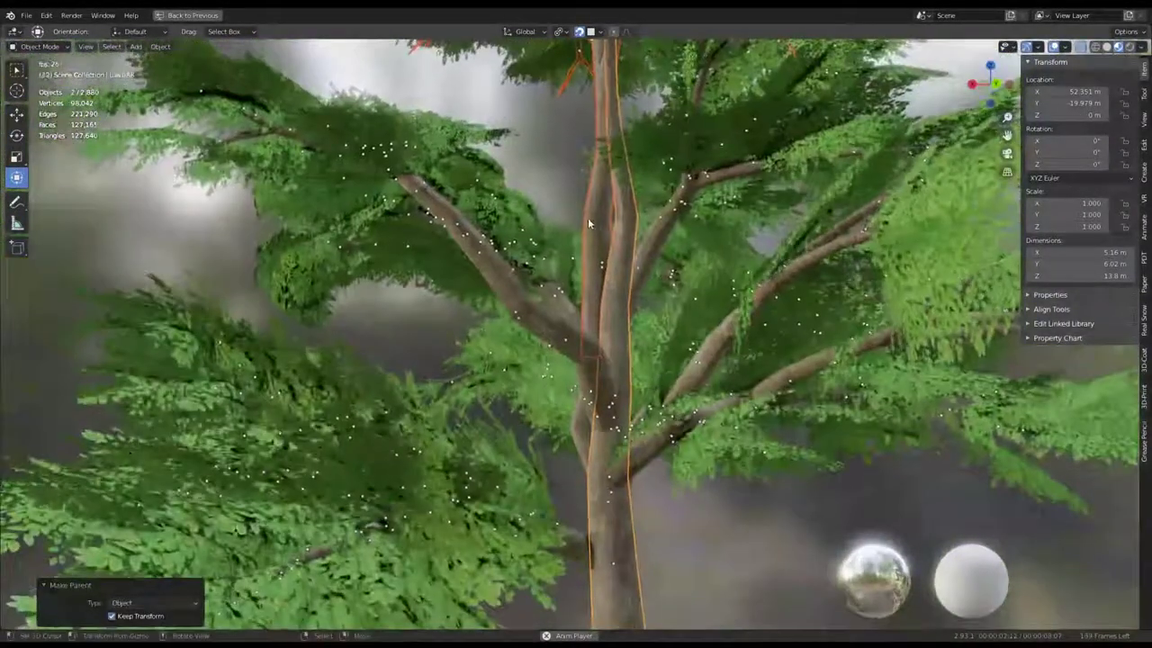
Select the assembled tree, rotate it and move it to a new position.
{"action": "left_click", "coordinate": [586, 218]}
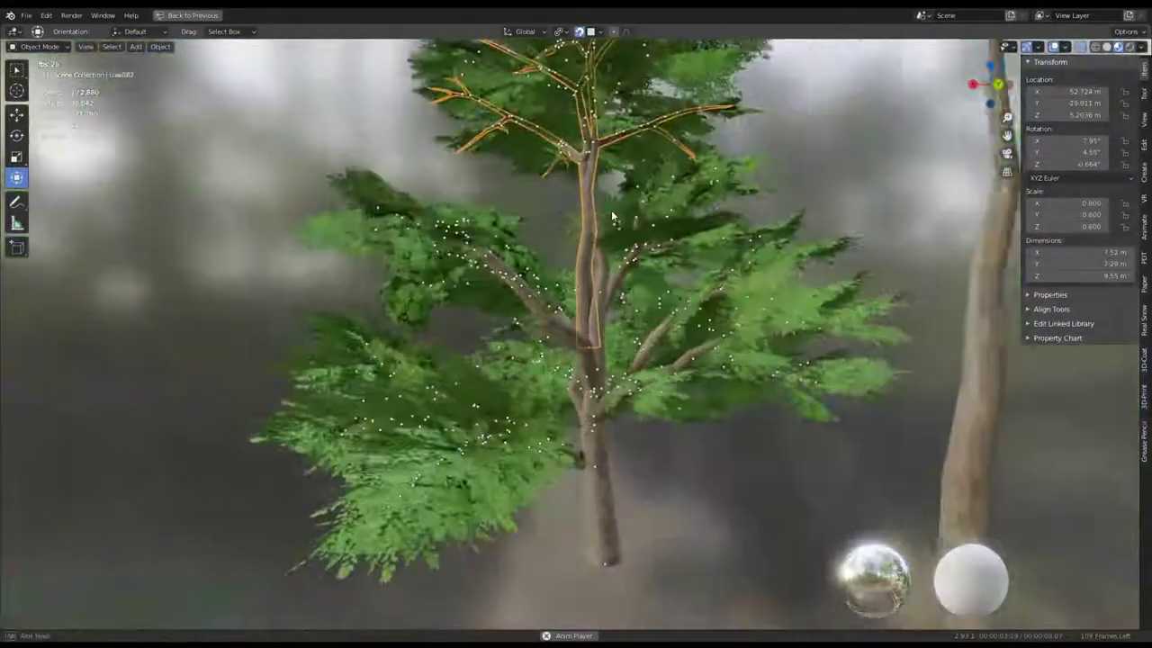
{"action": "left_click", "coordinate": [694, 223]}
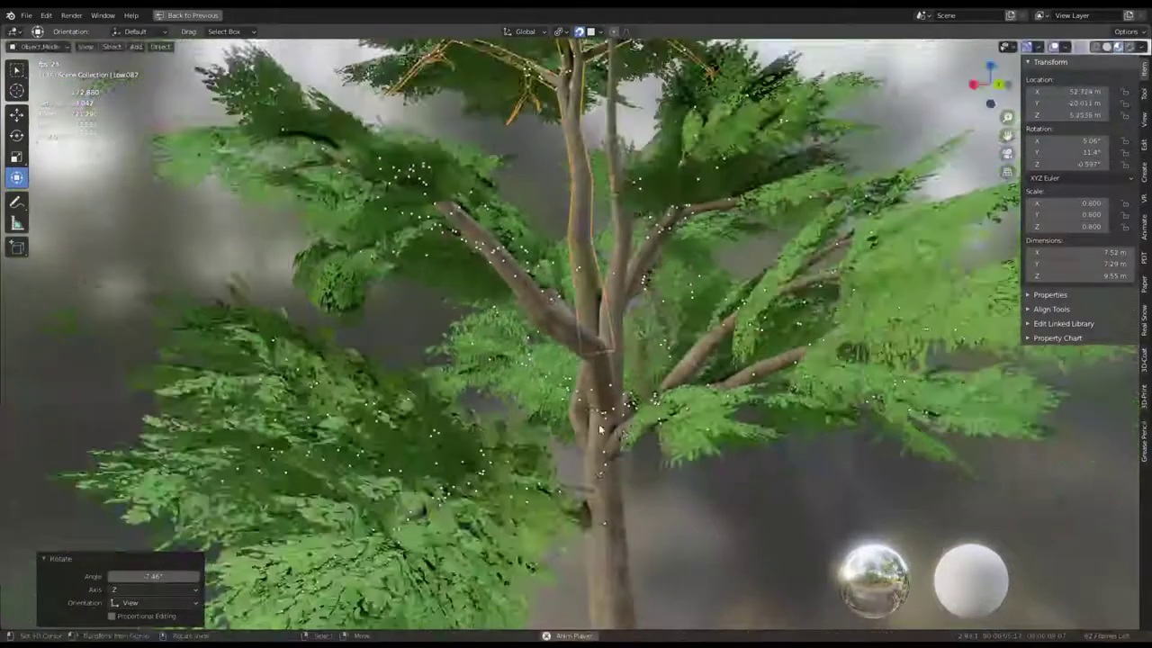
{"action": "key", "text": "g"}
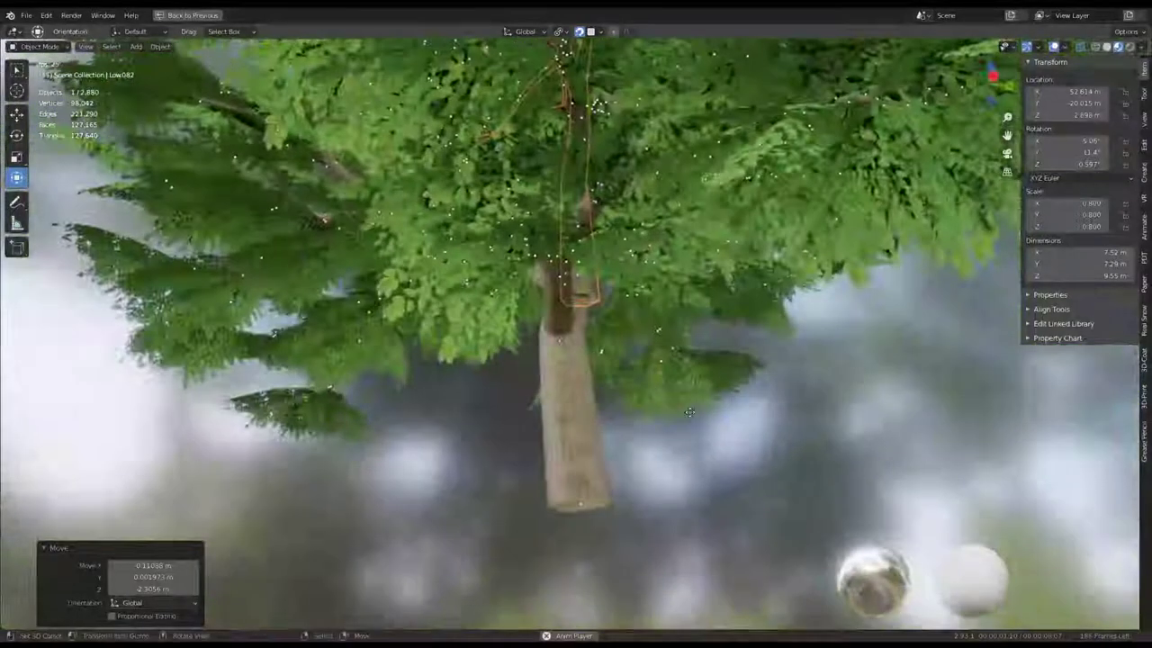
{"action": "left_click", "coordinate": [655, 438]}
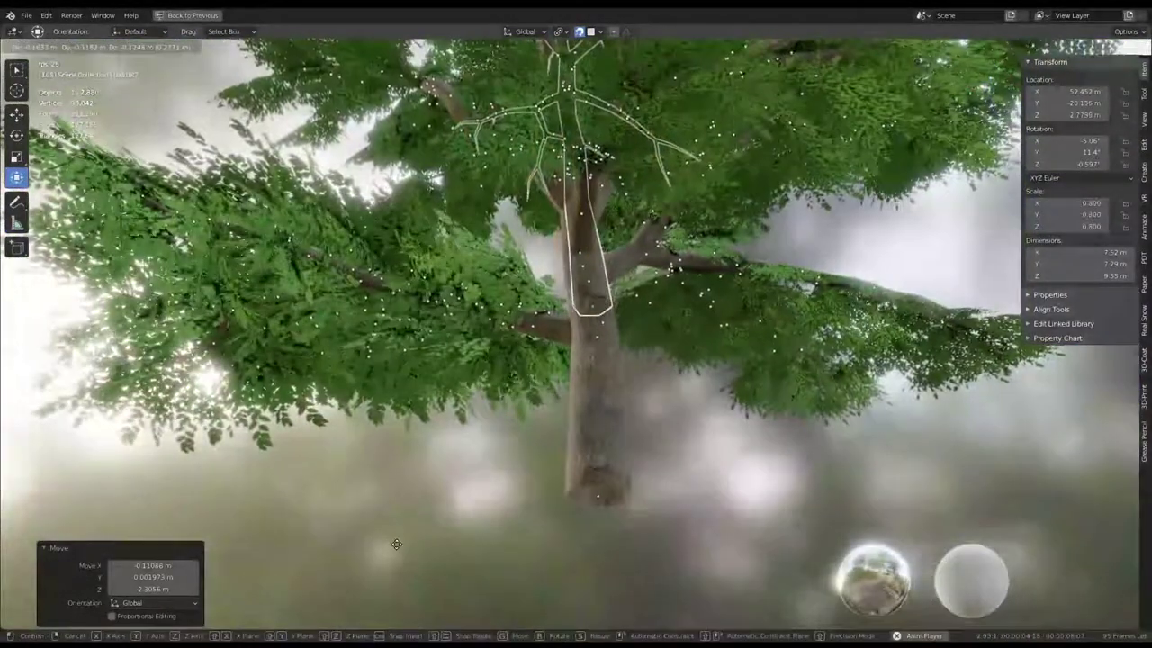
{"action": "left_click", "coordinate": [396, 545]}
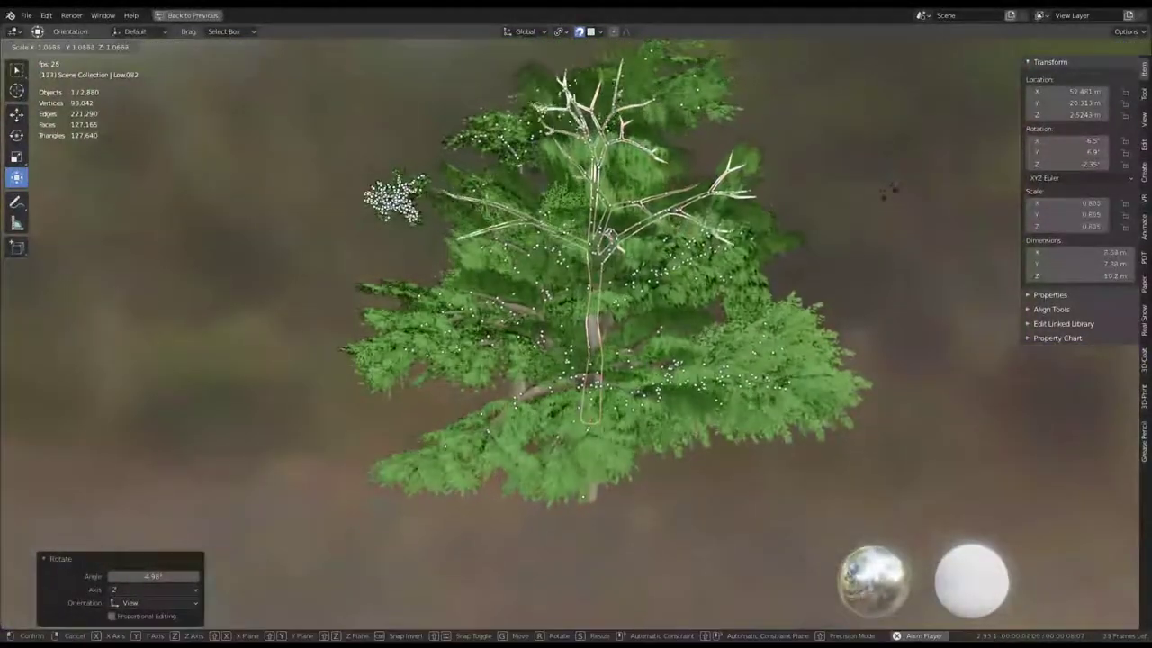
{"action": "left_click", "coordinate": [817, 176]}
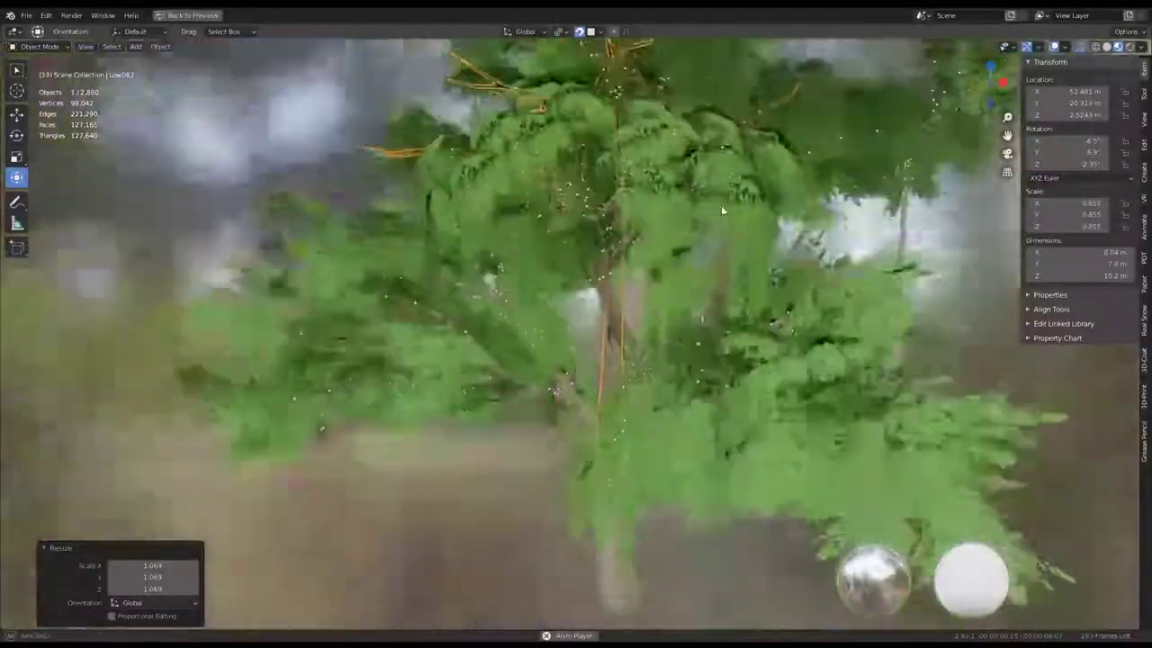
Rotate the tree slightly while checking it from further up the trunk.
{"action": "key", "text": "r"}
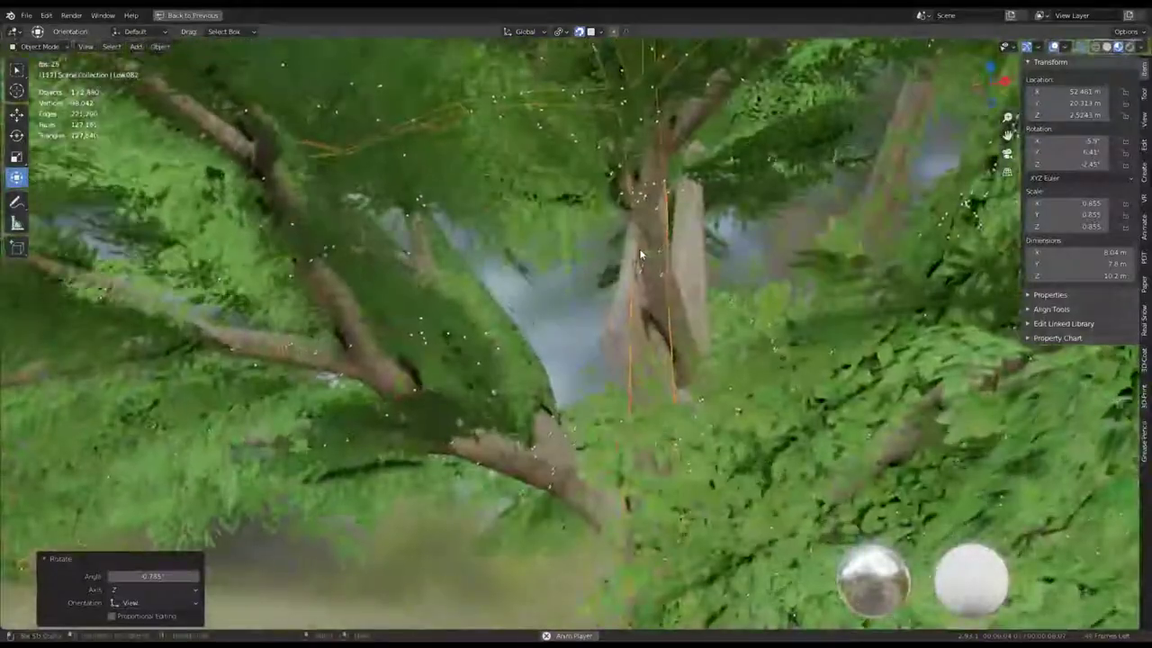
{"action": "key", "text": "r"}
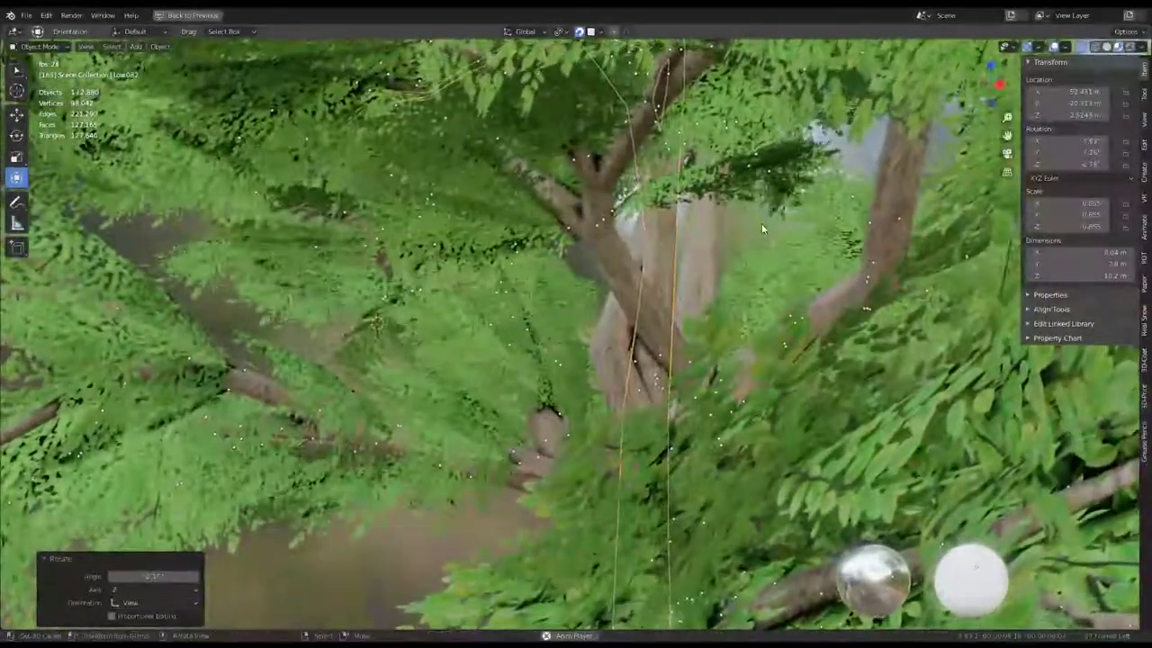
{"action": "middle_click_drag", "start_coordinate": [762, 228], "coordinate": [628, 178]}
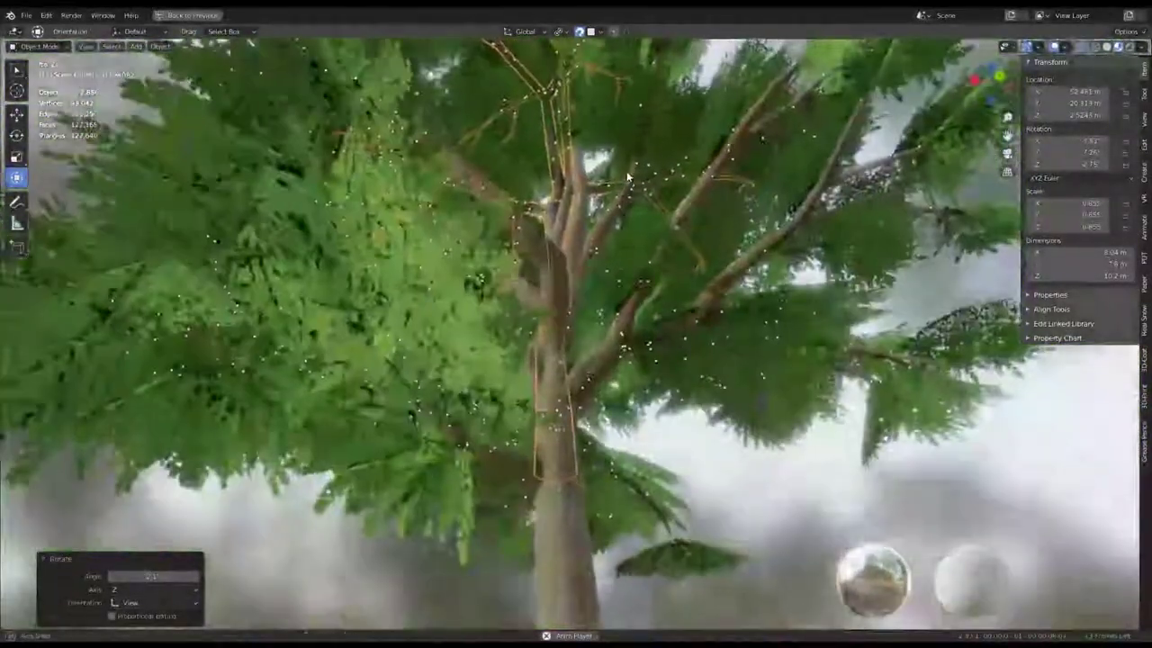
{"action": "left_click", "coordinate": [679, 243]}
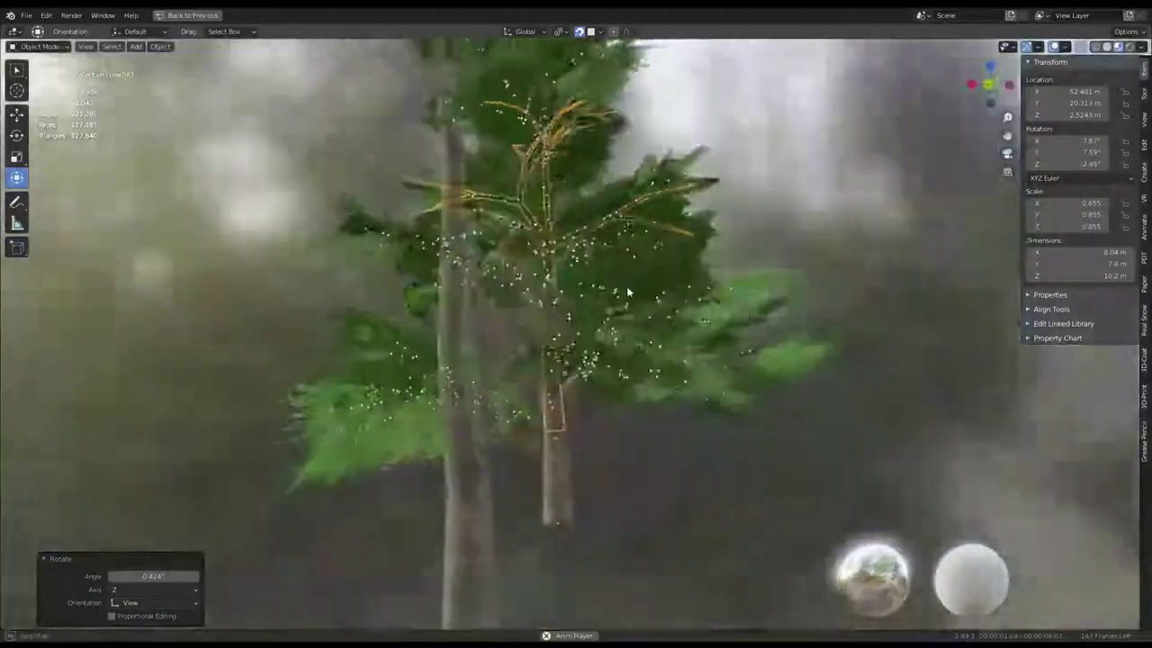
Scale the branch cluster to 0.824, turn it slightly, then deselect and pull the view back.
{"action": "key", "text": "s"}
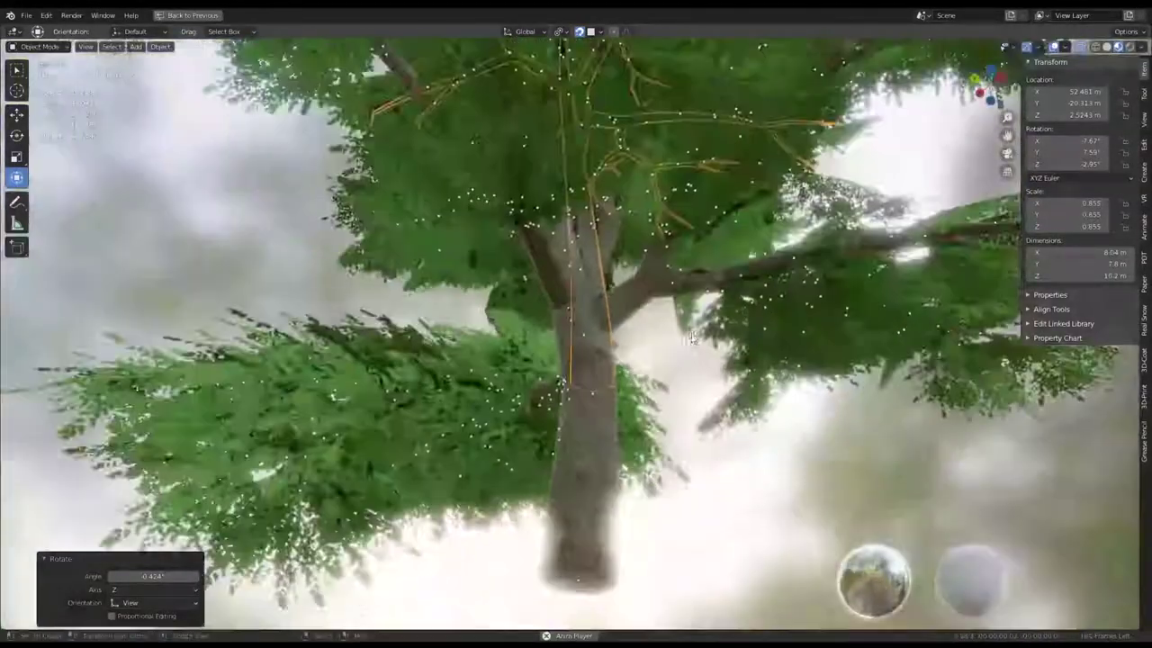
{"action": "key", "text": "s"}
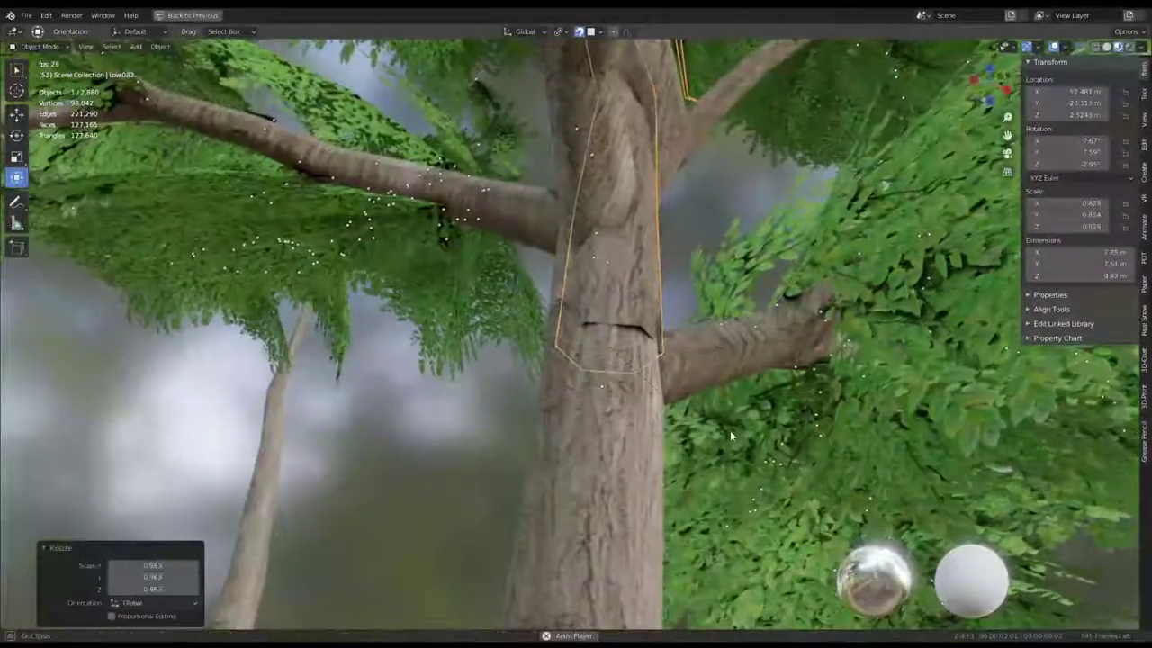
{"action": "key", "text": "g"}
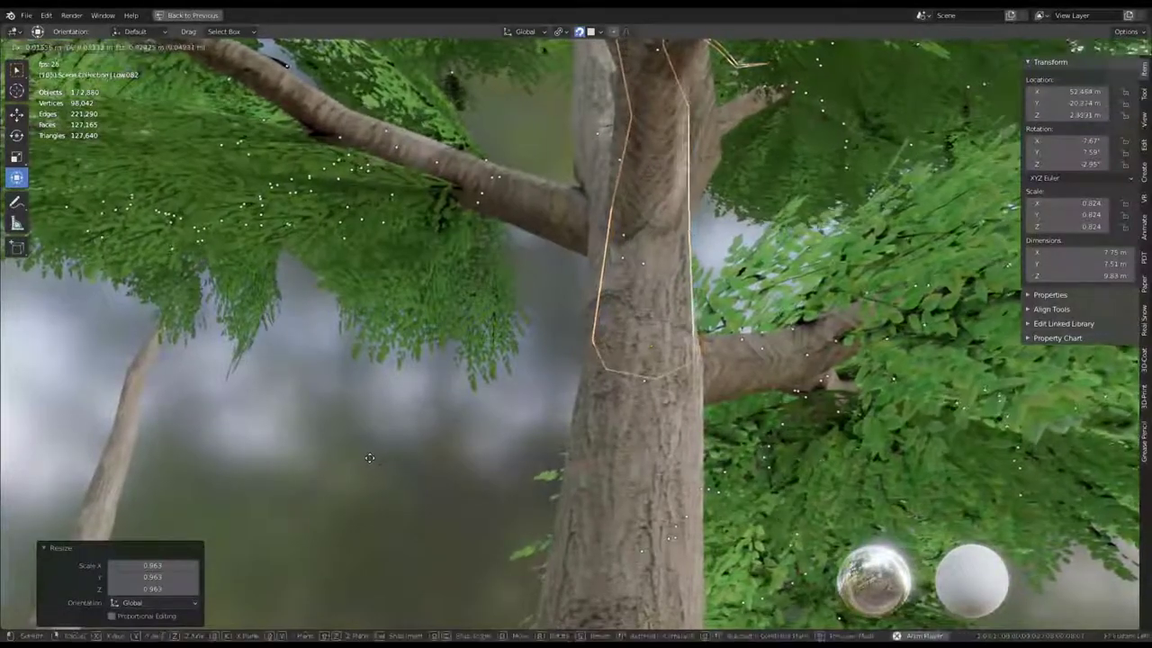
{"action": "middle_click_drag", "start_coordinate": [385, 452], "coordinate": [375, 440]}
{"action": "left_click", "coordinate": [375, 438]}
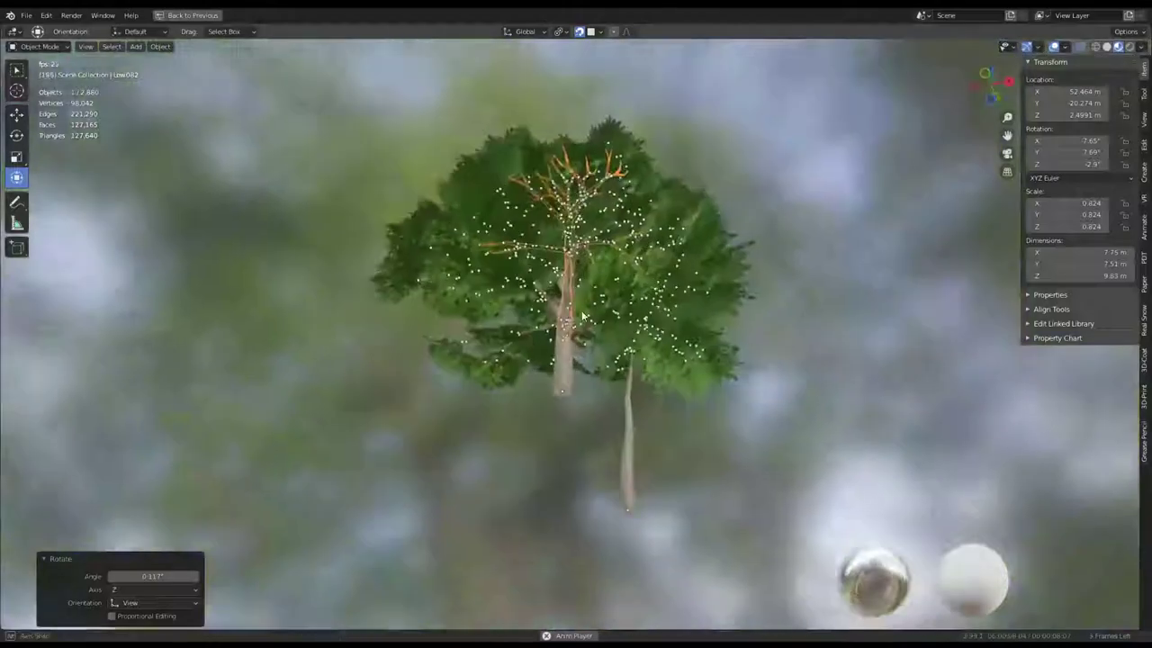
{"action": "left_click", "coordinate": [634, 295]}
{"action": "middle_click_drag", "start_coordinate": [634, 295], "coordinate": [534, 302]}
Rotate the leaf plane and turn the branch cluster 12.6° into place on the trunk.
{"action": "scroll", "coordinate": [517, 294], "scroll_direction": "up", "scroll_amount": 10}
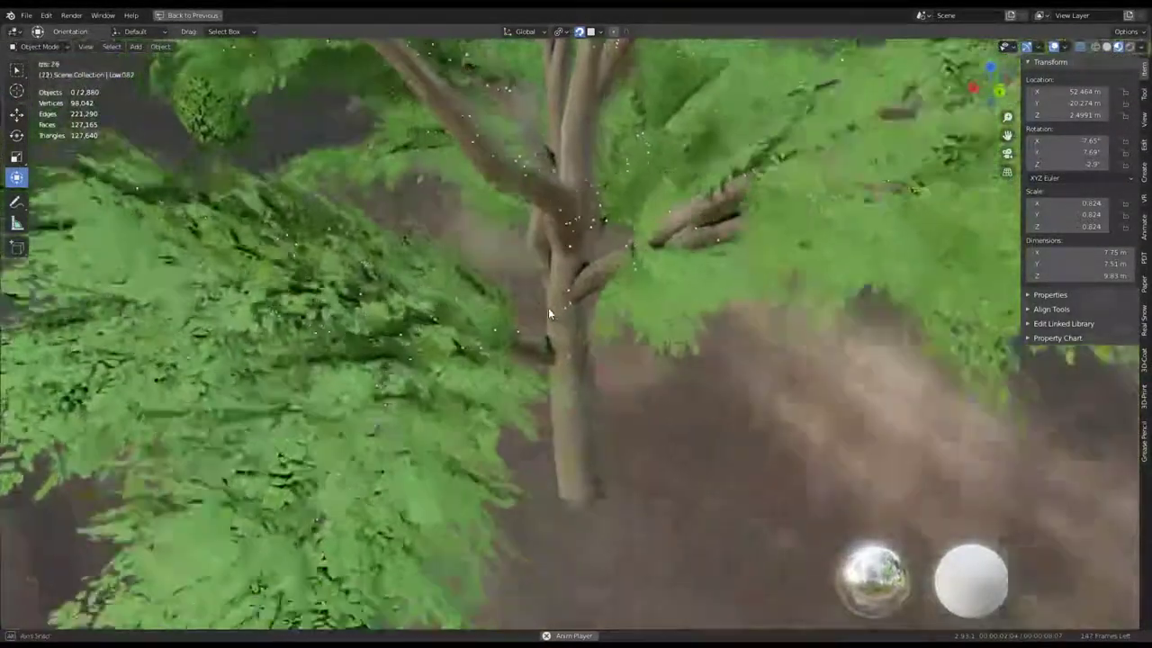
{"action": "middle_click_drag", "start_coordinate": [560, 293], "coordinate": [520, 267]}
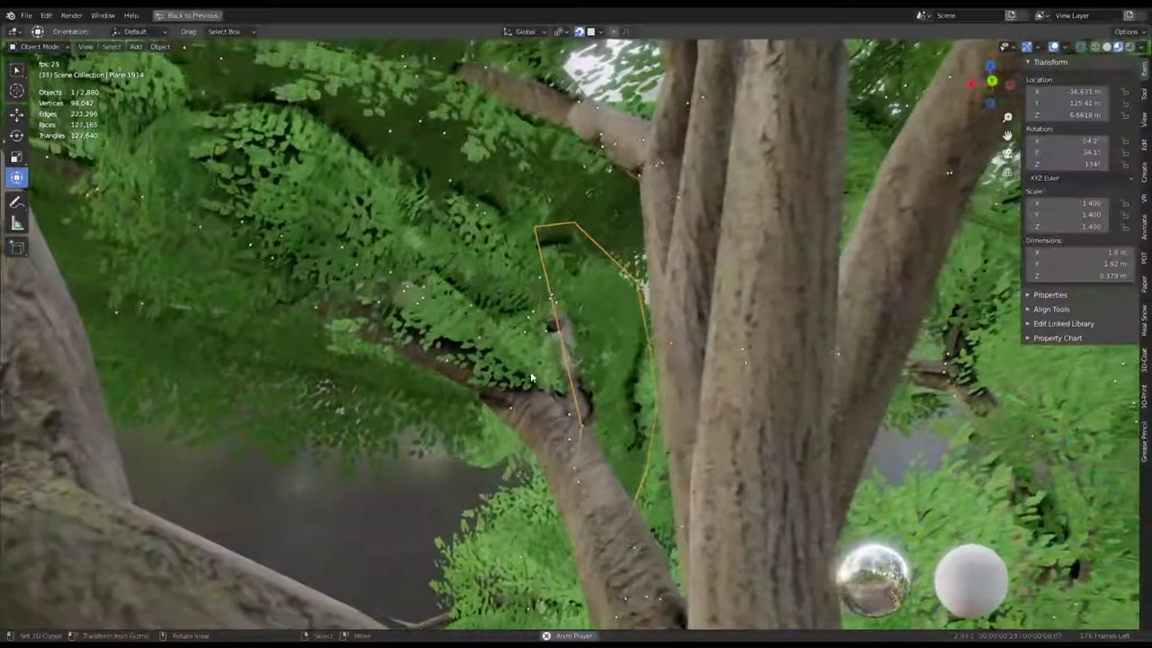
{"action": "key", "text": "r"}
{"action": "left_click", "coordinate": [712, 407]}
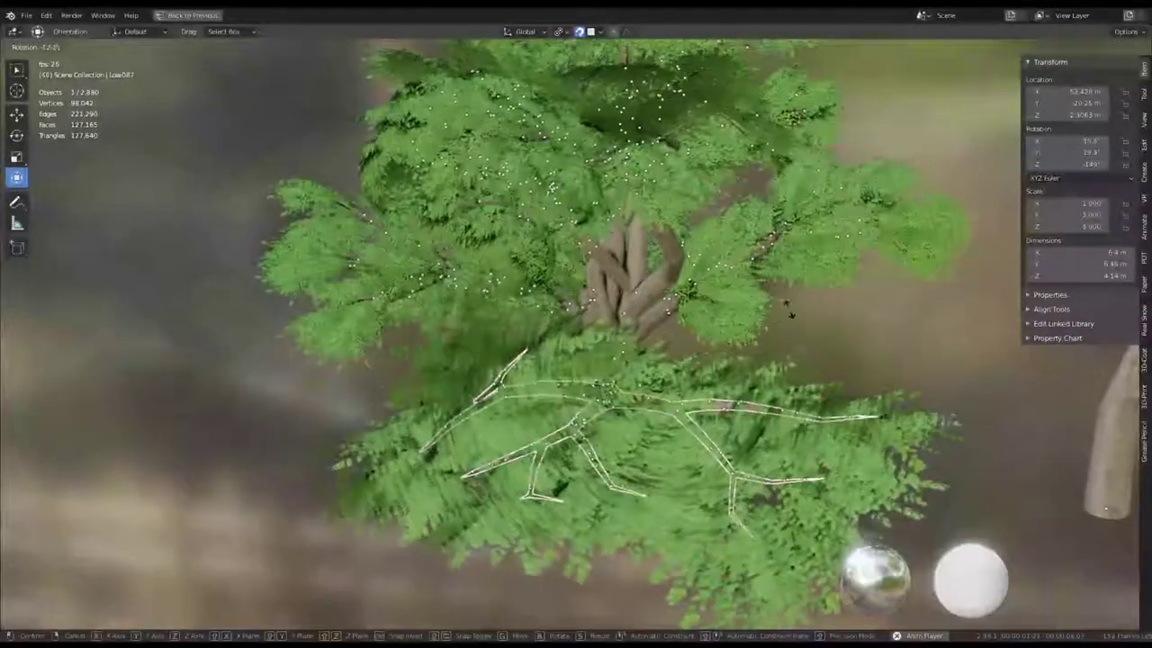
{"action": "left_click", "coordinate": [789, 310]}
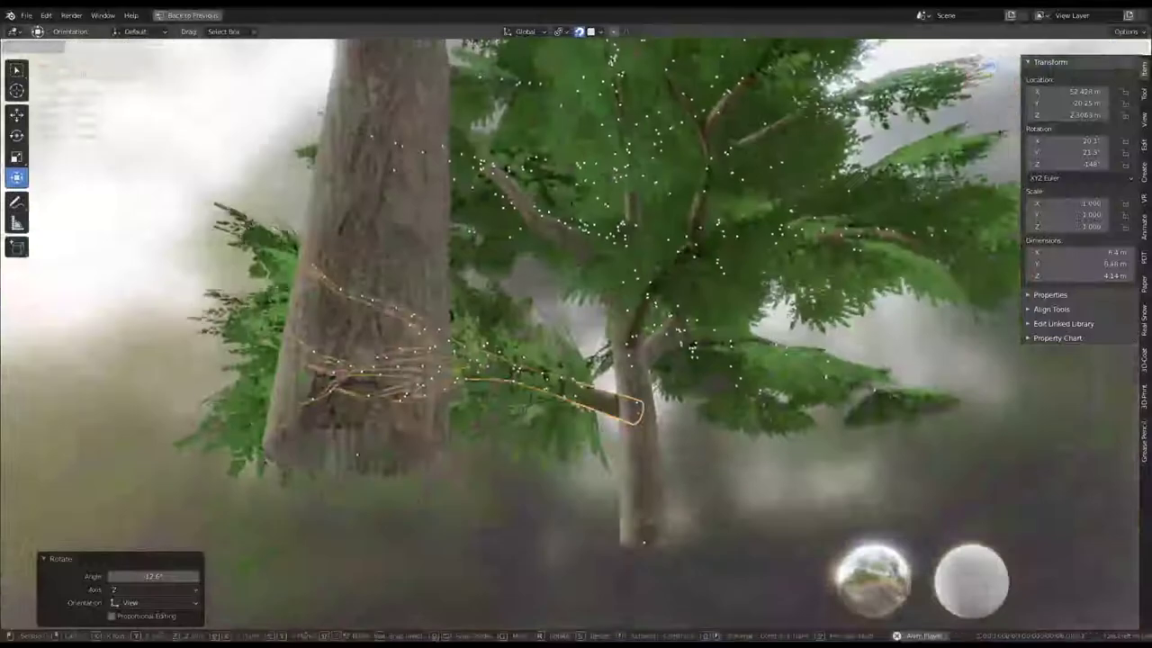
Orbit around the trees to see the canopy from above, the sides and afar.
{"action": "middle_click_drag", "start_coordinate": [711, 262], "coordinate": [735, 337]}
{"action": "left_click", "coordinate": [655, 329]}
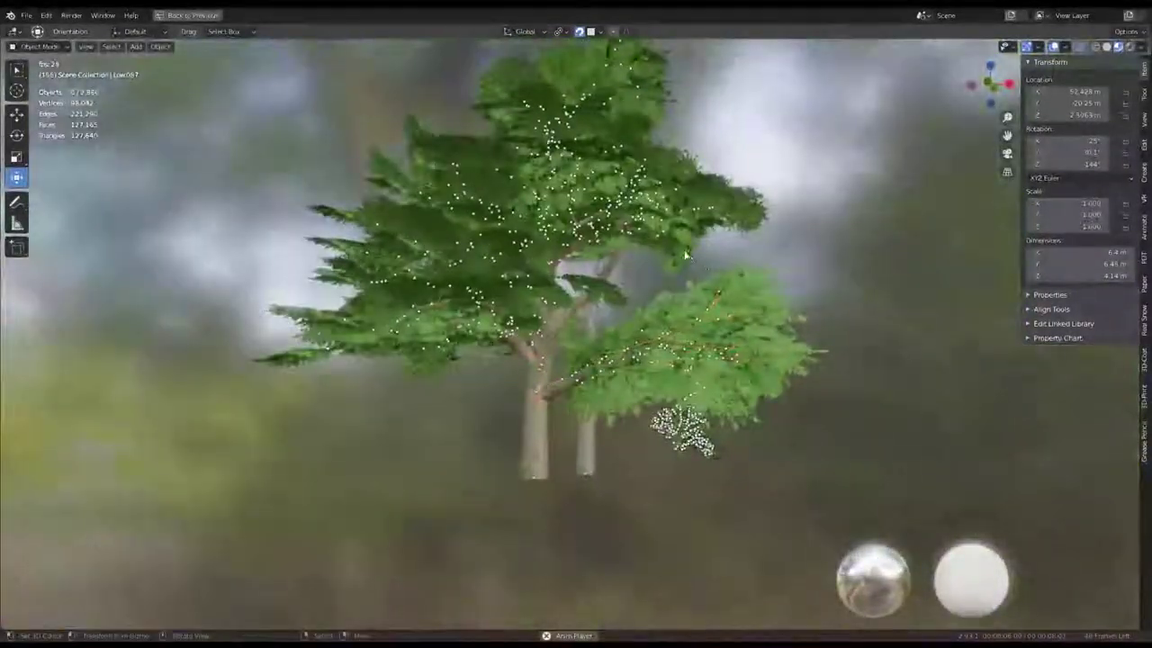
{"action": "middle_click_drag", "start_coordinate": [686, 257], "coordinate": [433, 298]}
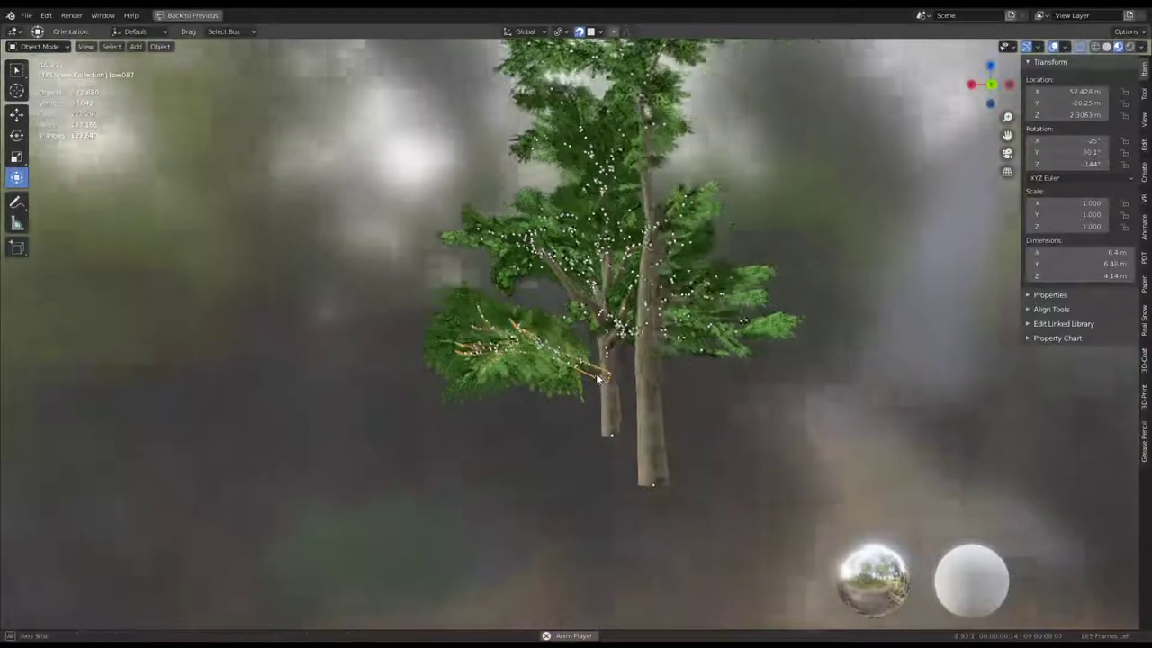
{"action": "left_click", "coordinate": [678, 366]}
{"action": "scroll", "coordinate": [678, 366], "scroll_direction": "down", "scroll_amount": 5}
{"action": "middle_click_drag", "start_coordinate": [761, 341], "coordinate": [364, 356]}
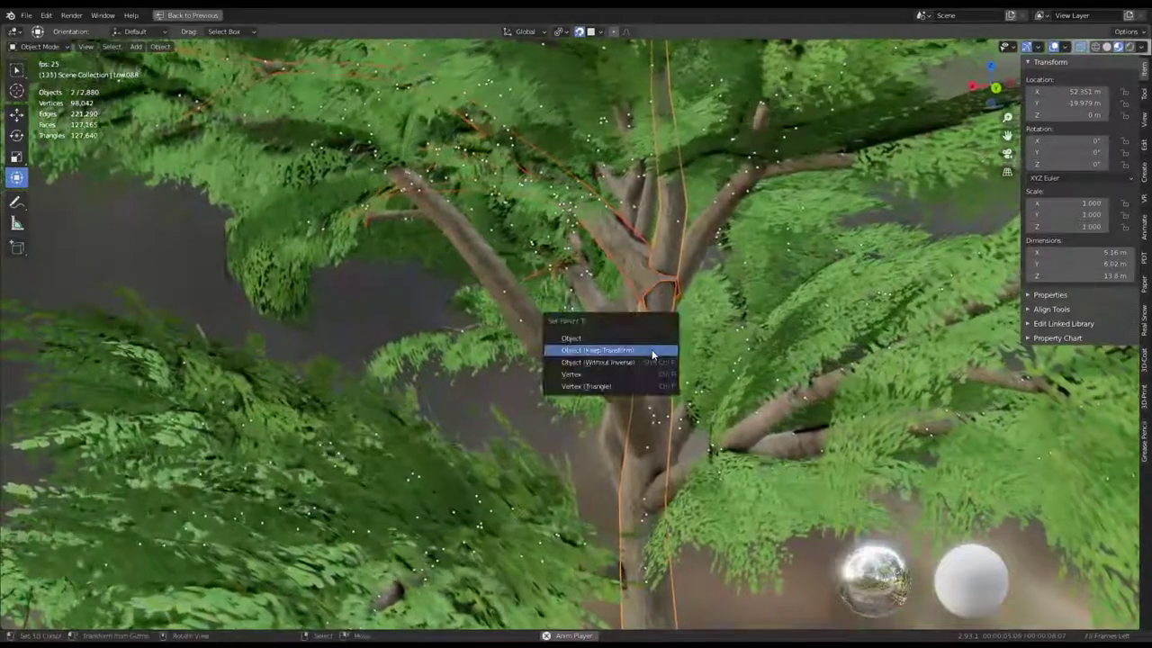
Parent the clusters with Object (Keep Transform), then rotate another cluster about Z, scale it 0.772 and lower it.
{"action": "left_click", "coordinate": [653, 350]}
{"action": "left_click", "coordinate": [639, 279]}
{"action": "key", "text": "r"}
{"action": "key", "text": "z"}
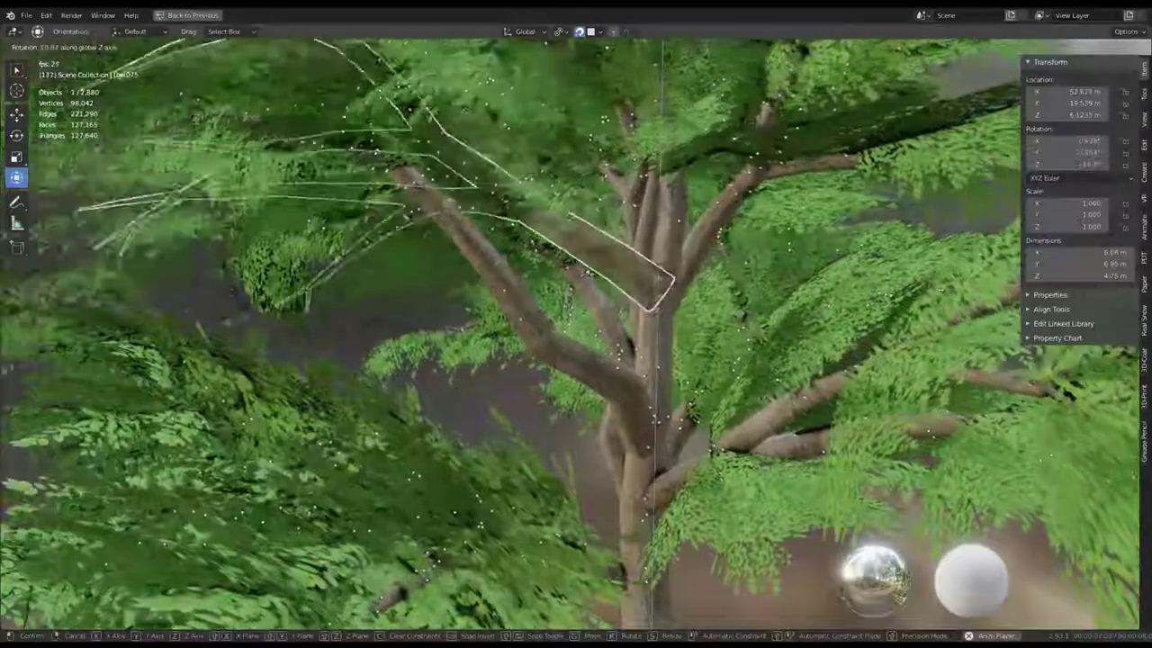
{"action": "left_click", "coordinate": [290, 315]}
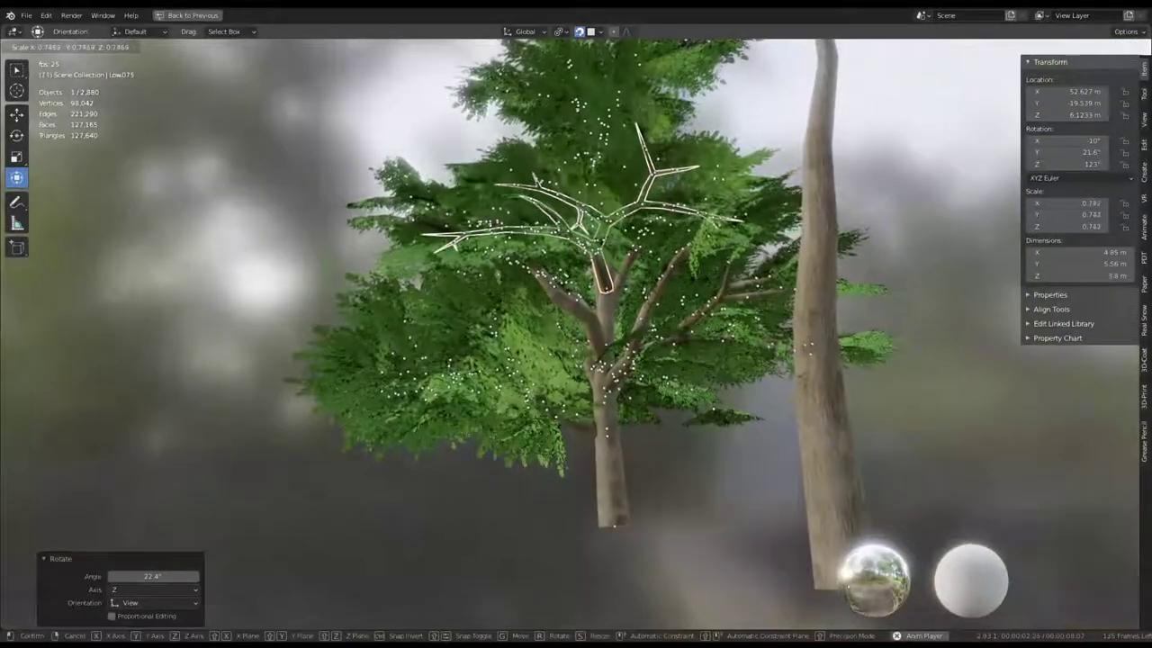
{"action": "left_click", "coordinate": [708, 310]}
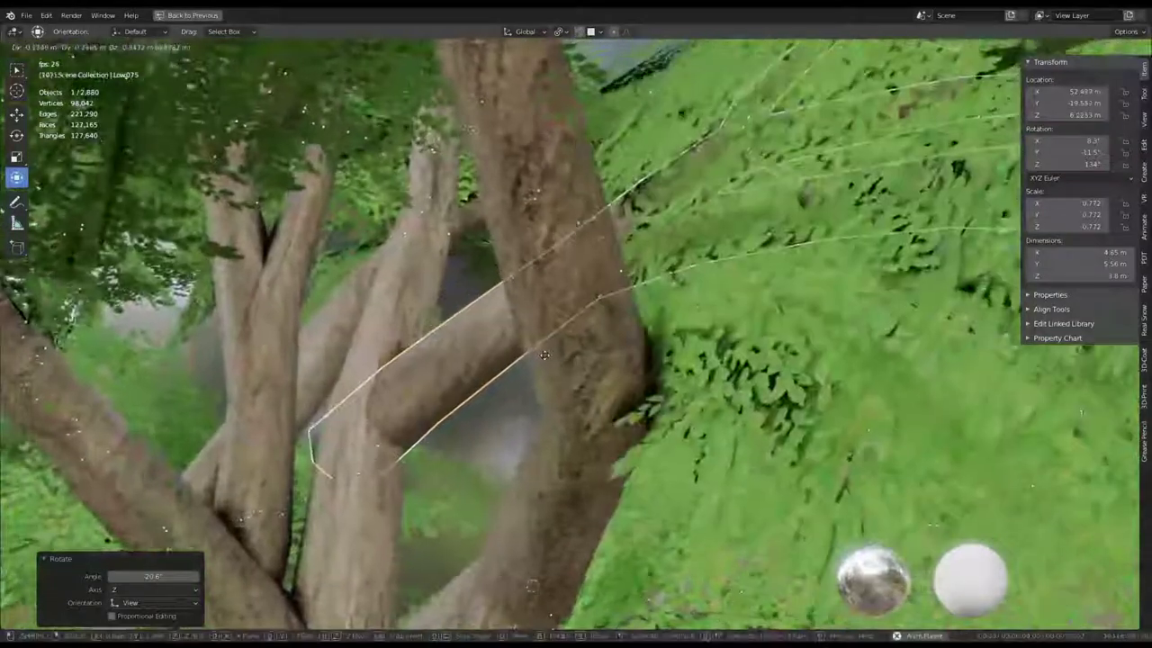
{"action": "left_click", "coordinate": [590, 349]}
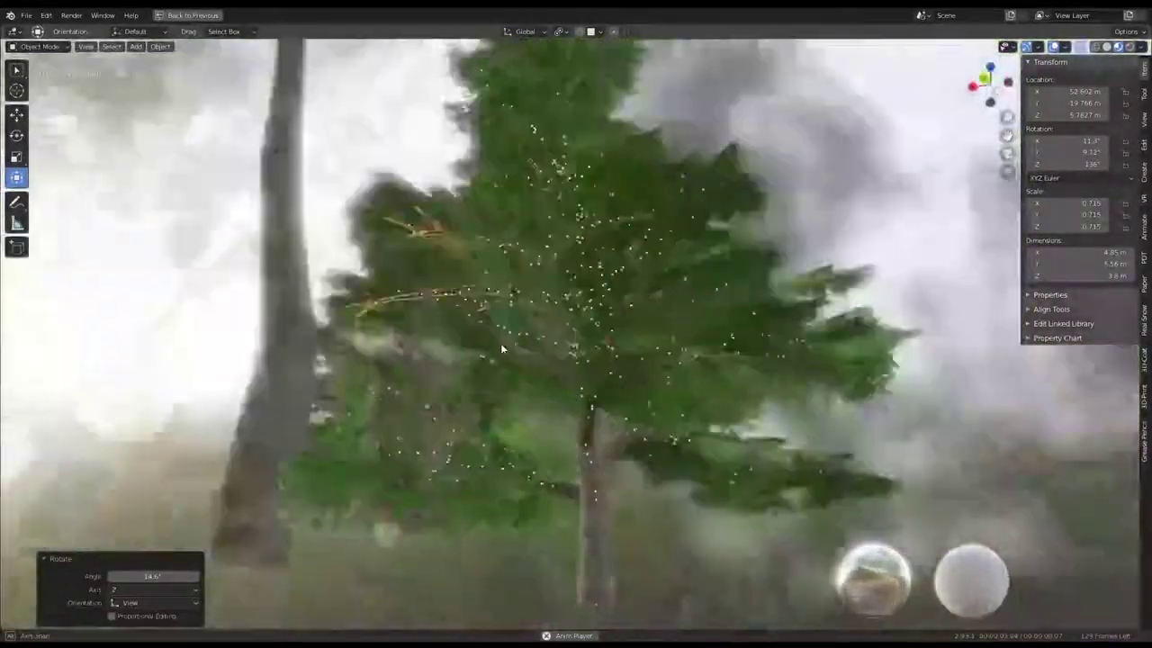
{"action": "mouse_move", "coordinate": [594, 416]}
{"action": "middle_mouse_down"}
{"action": "mouse_move", "coordinate": [435, 376]}
{"action": "mouse_move", "coordinate": [700, 378]}
{"action": "mouse_move", "coordinate": [576, 351]}
{"action": "middle_mouse_up"}
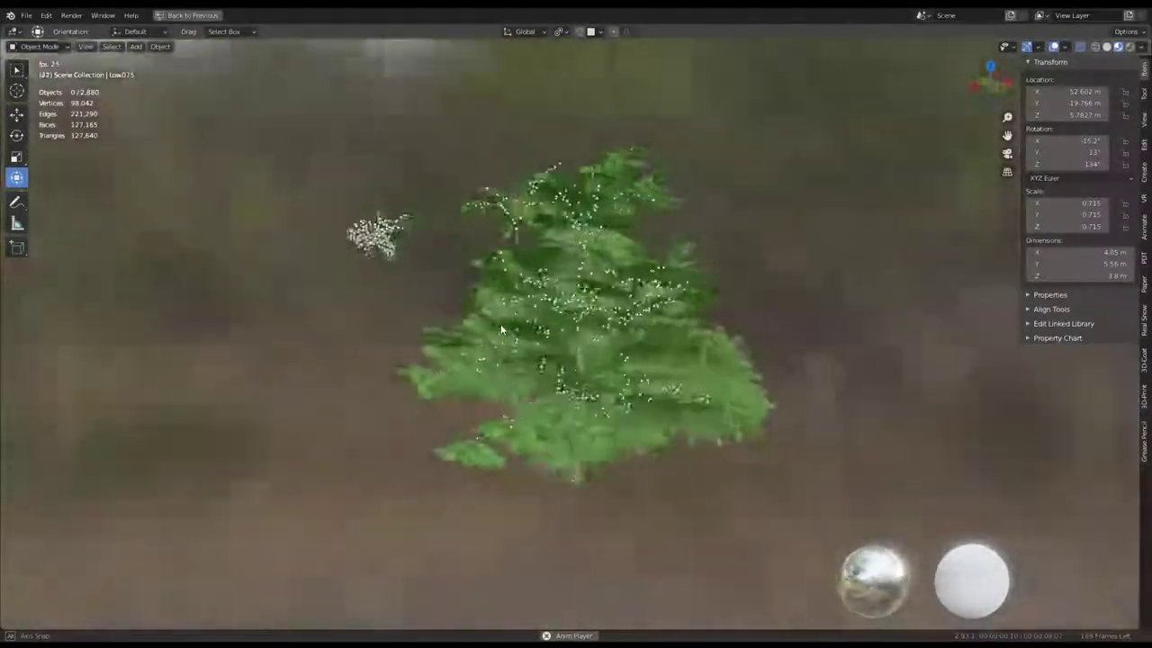
In camera view, move and rotate a branch cluster to sit snugly on the trunk.
{"action": "key", "text": "KP_0"}
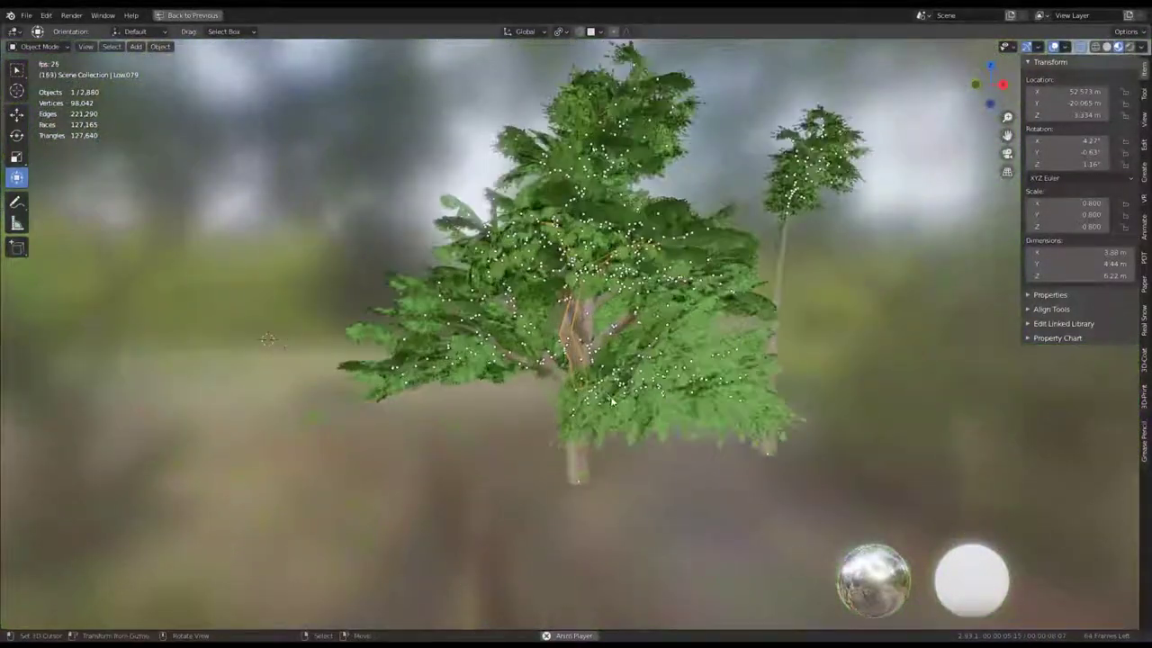
{"action": "key", "text": "g"}
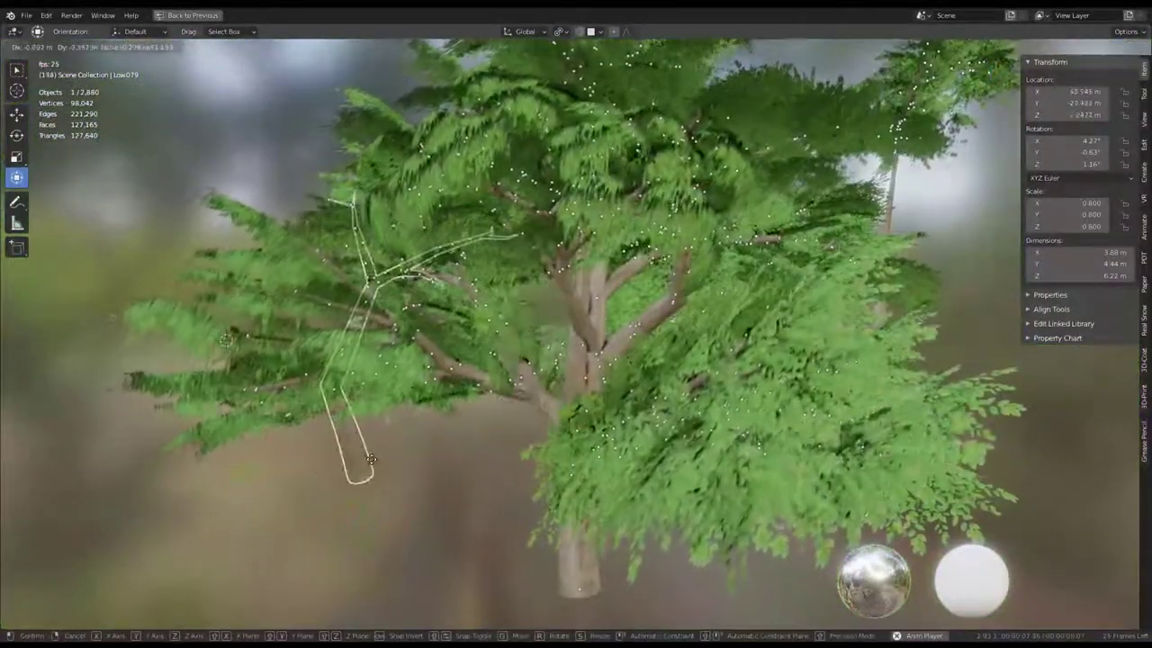
{"action": "left_click", "coordinate": [371, 459]}
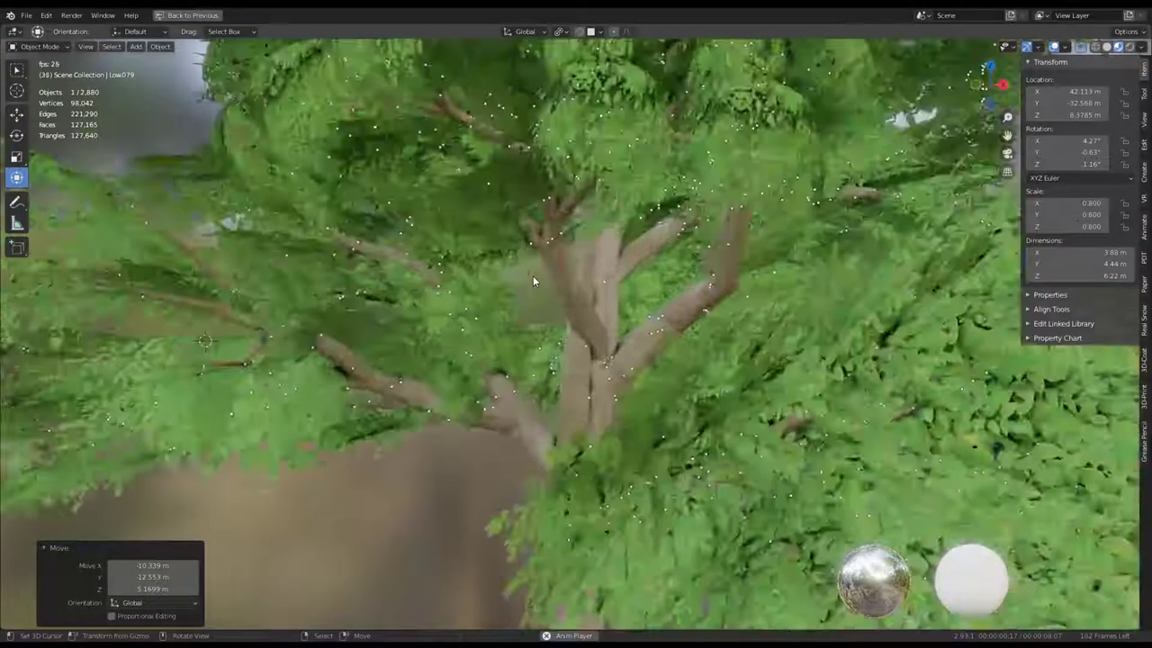
{"action": "key", "text": "r"}
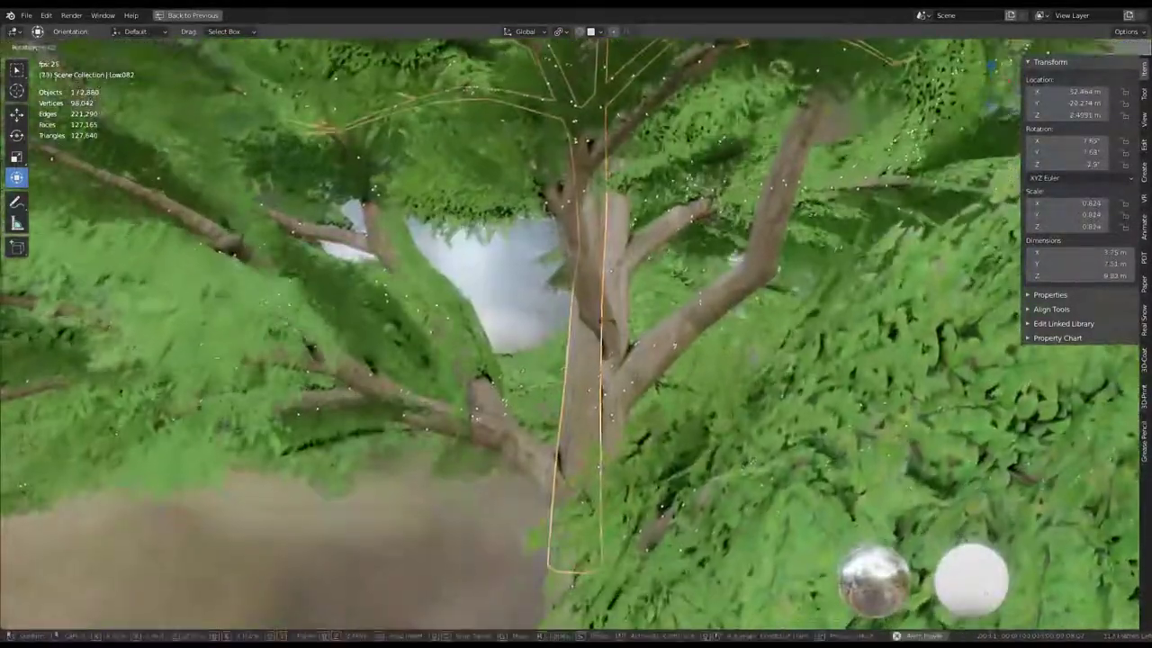
{"action": "left_click", "coordinate": [601, 303]}
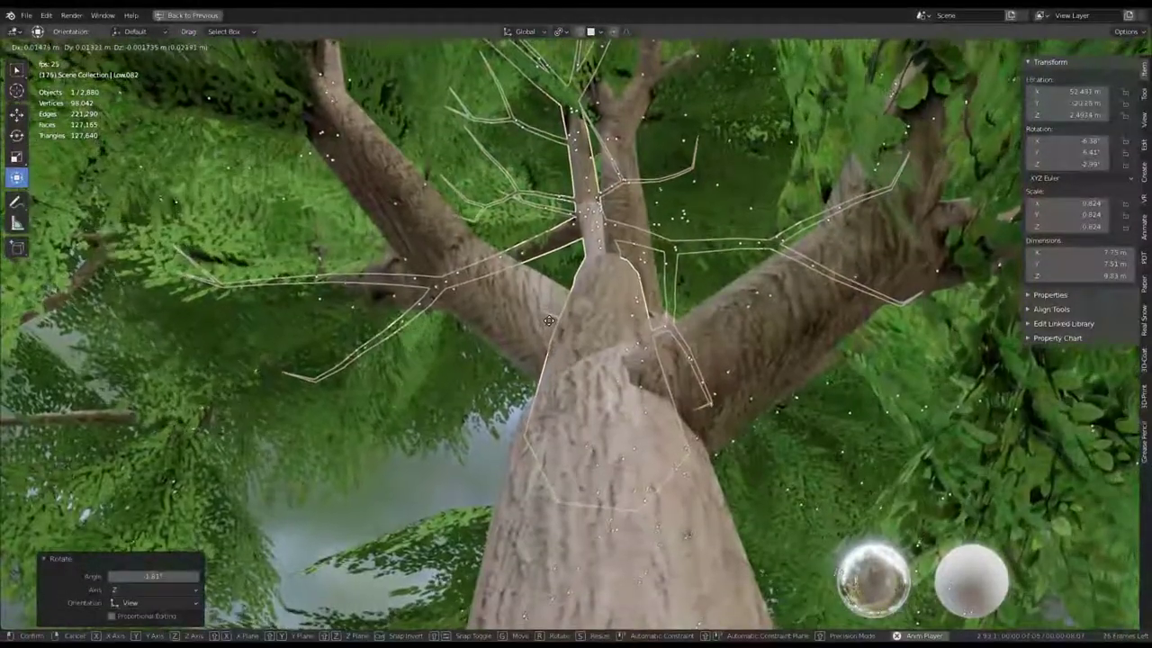
{"action": "left_click", "coordinate": [549, 320]}
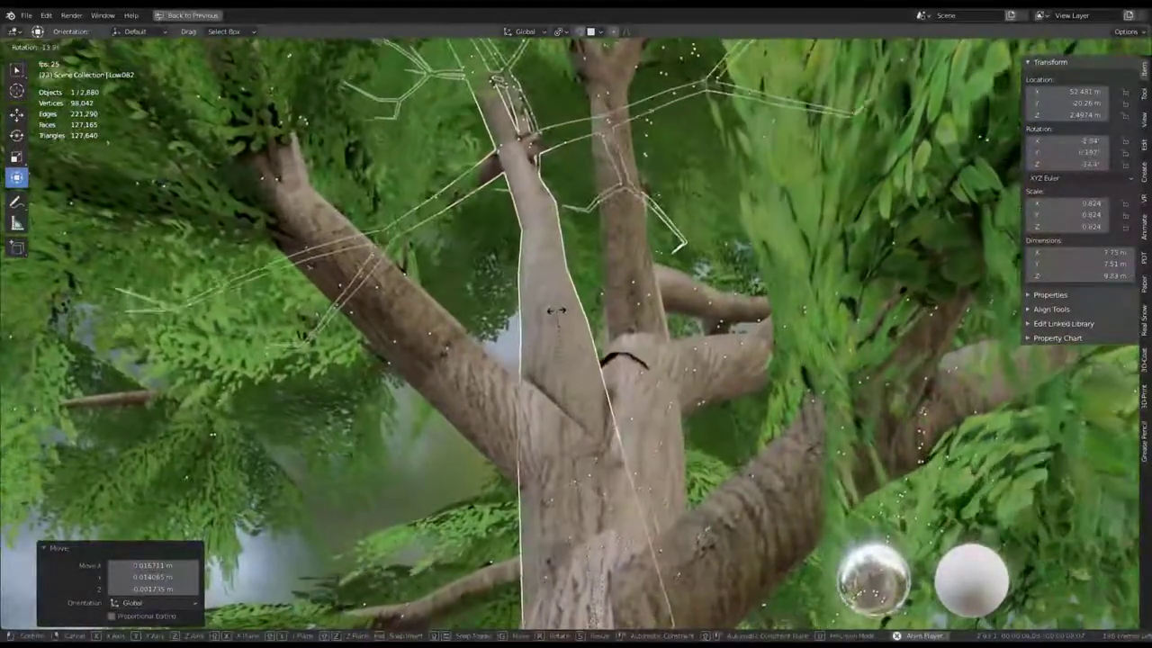
Select the Low.080 branch cluster and start moving it, then cancel the move.
{"action": "left_click", "coordinate": [641, 356]}
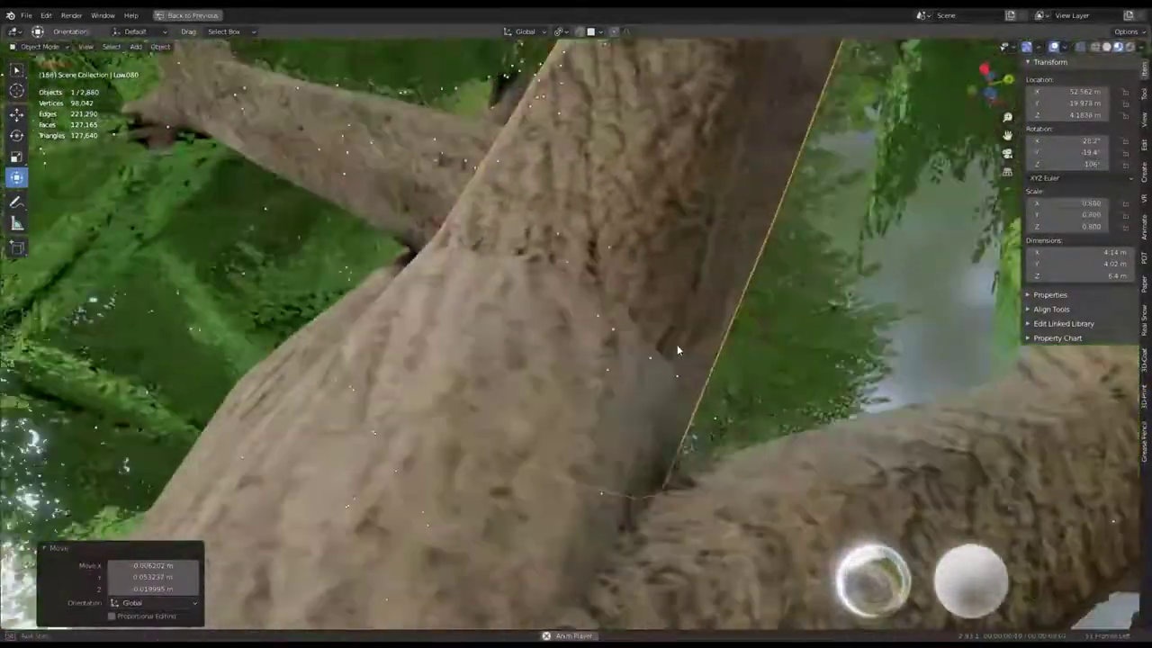
{"action": "key", "text": "g"}
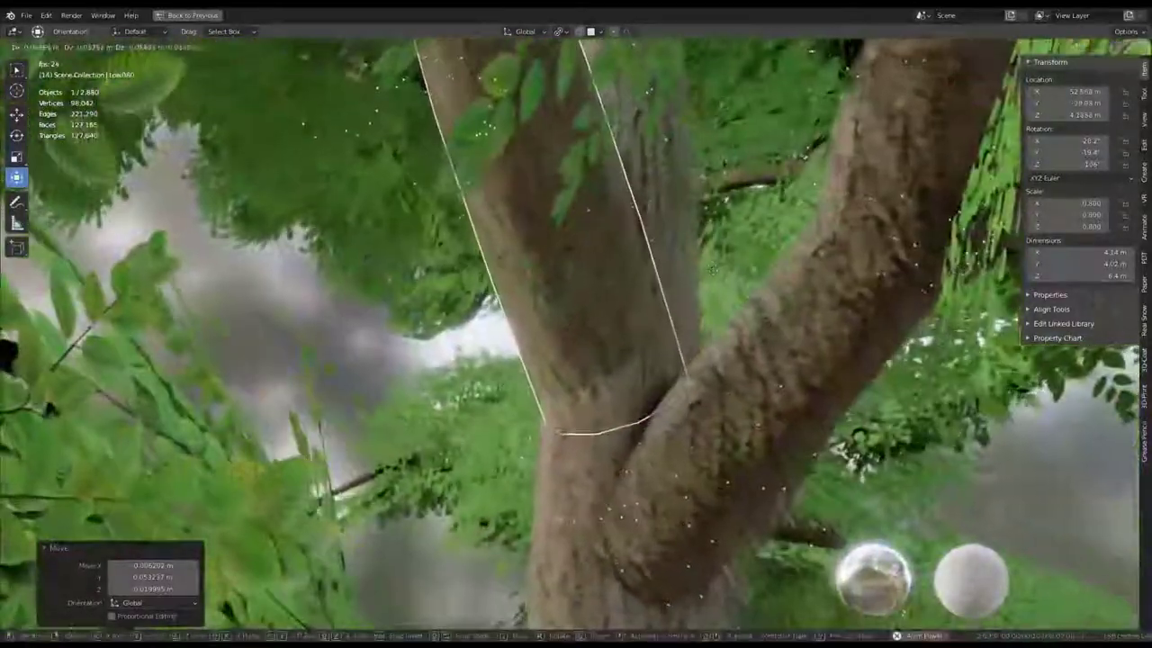
{"action": "key", "text": "Escape"}
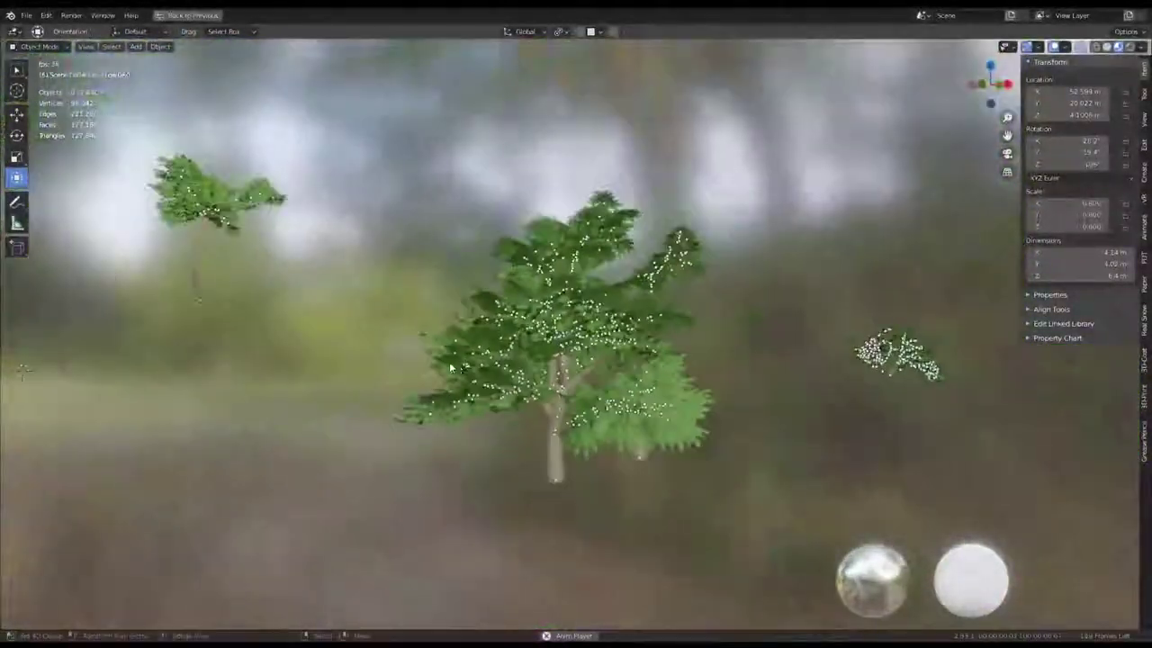
Turn off viewport overlays and nudge the leaf cluster to about 52.59, -20.0, 4.08 m.
{"action": "left_click", "coordinate": [1054, 47]}
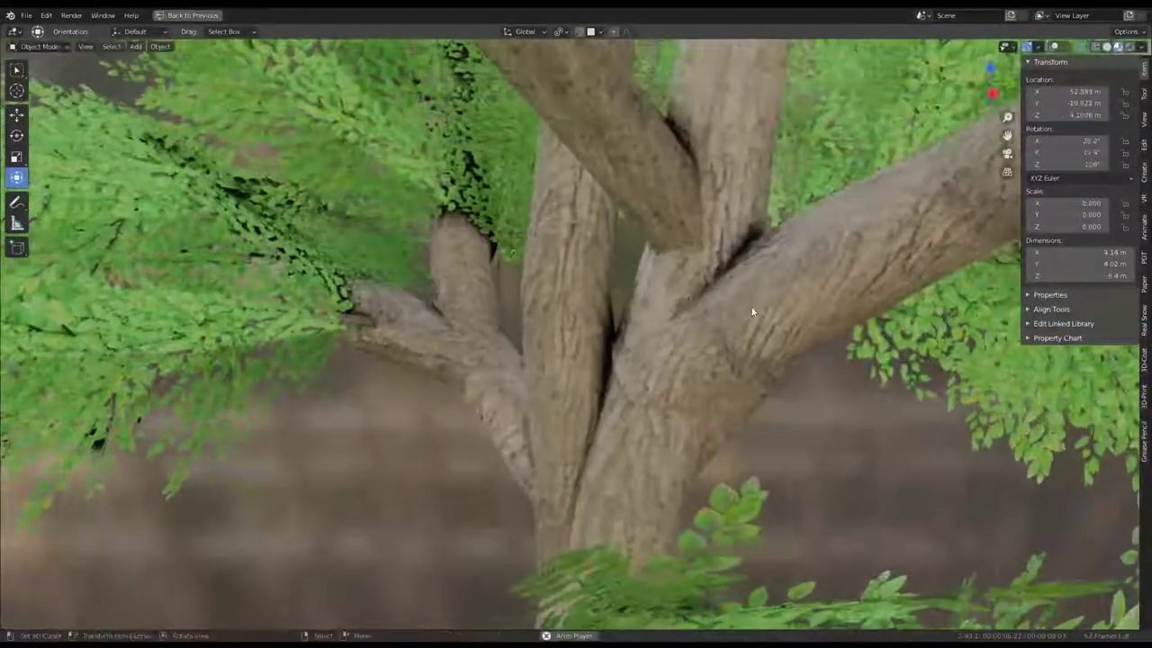
{"action": "left_click", "coordinate": [770, 293]}
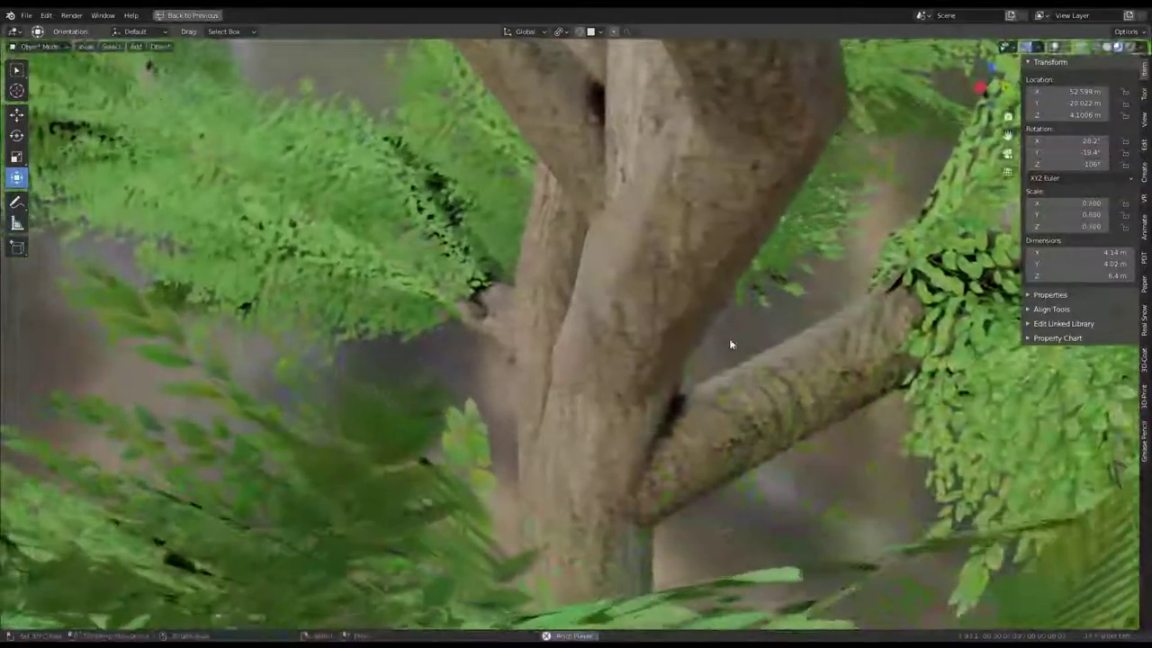
{"action": "left_click", "coordinate": [731, 342]}
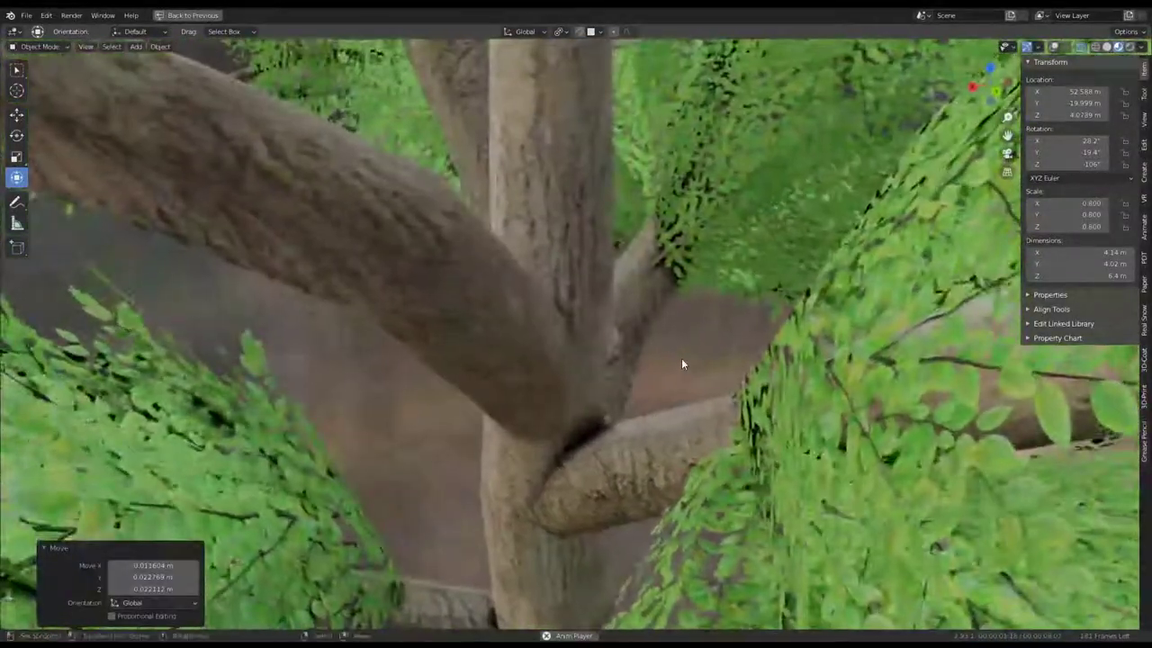
{"action": "mouse_move", "coordinate": [681, 363]}
{"action": "middle_mouse_down"}
{"action": "mouse_move", "coordinate": [700, 232]}
{"action": "mouse_move", "coordinate": [820, 225]}
{"action": "mouse_move", "coordinate": [977, 270]}
{"action": "mouse_move", "coordinate": [776, 374]}
{"action": "mouse_move", "coordinate": [679, 306]}
{"action": "mouse_move", "coordinate": [707, 293]}
{"action": "mouse_move", "coordinate": [643, 319]}
{"action": "mouse_move", "coordinate": [733, 352]}
{"action": "mouse_move", "coordinate": [472, 304]}
{"action": "middle_mouse_up"}
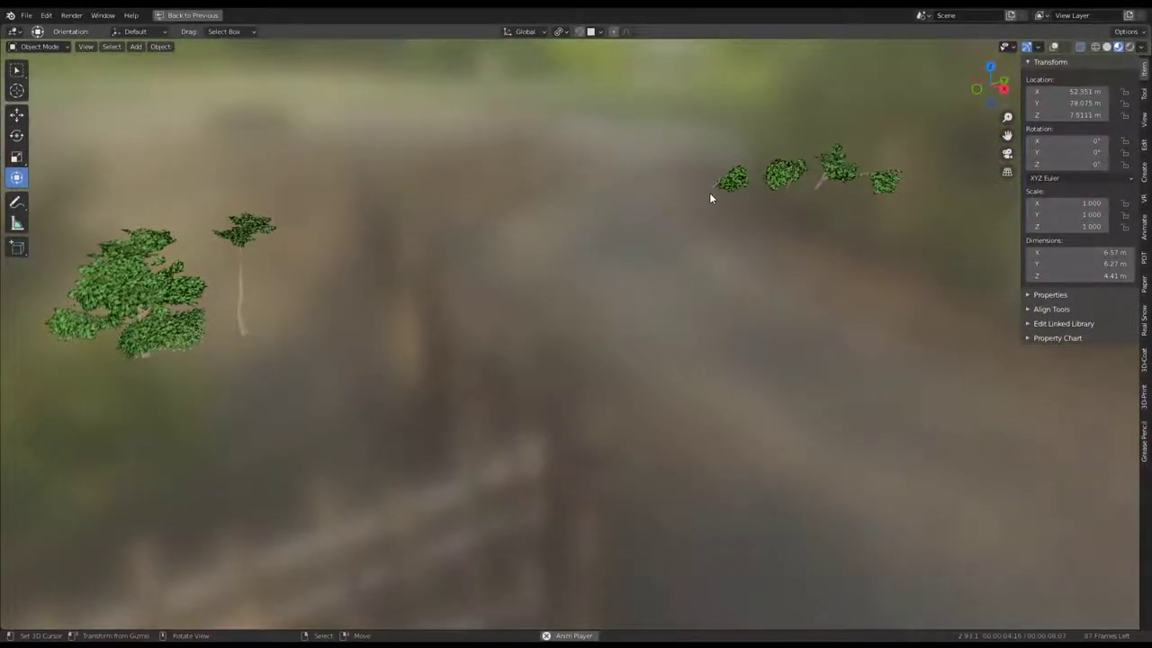
{"action": "scroll", "coordinate": [709, 192], "scroll_direction": "up", "scroll_amount": 6}
{"action": "mouse_move", "coordinate": [709, 193]}
{"action": "middle_mouse_down"}
{"action": "mouse_move", "coordinate": [597, 180]}
{"action": "mouse_move", "coordinate": [754, 247]}
{"action": "mouse_move", "coordinate": [910, 275]}
{"action": "mouse_move", "coordinate": [845, 300]}
{"action": "middle_mouse_up"}
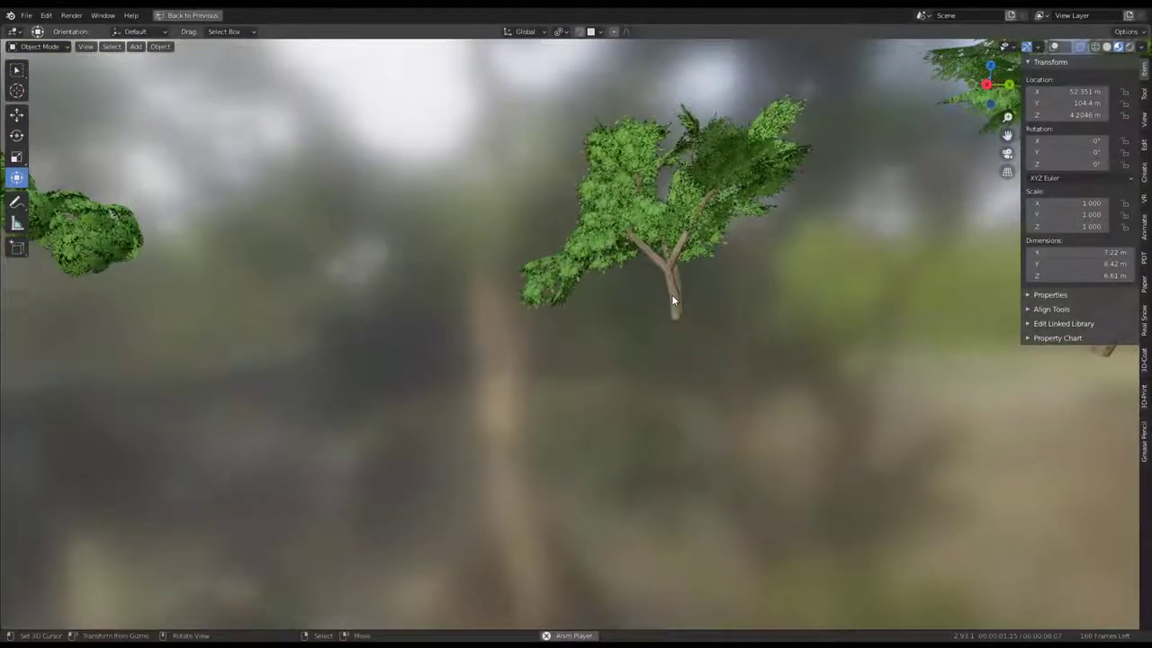
{"action": "scroll", "coordinate": [671, 294], "scroll_direction": "up", "scroll_amount": 4}
{"action": "mouse_move", "coordinate": [671, 295]}
{"action": "middle_mouse_down"}
{"action": "mouse_move", "coordinate": [476, 360]}
{"action": "mouse_move", "coordinate": [489, 258]}
{"action": "mouse_move", "coordinate": [663, 286]}
{"action": "middle_mouse_up"}
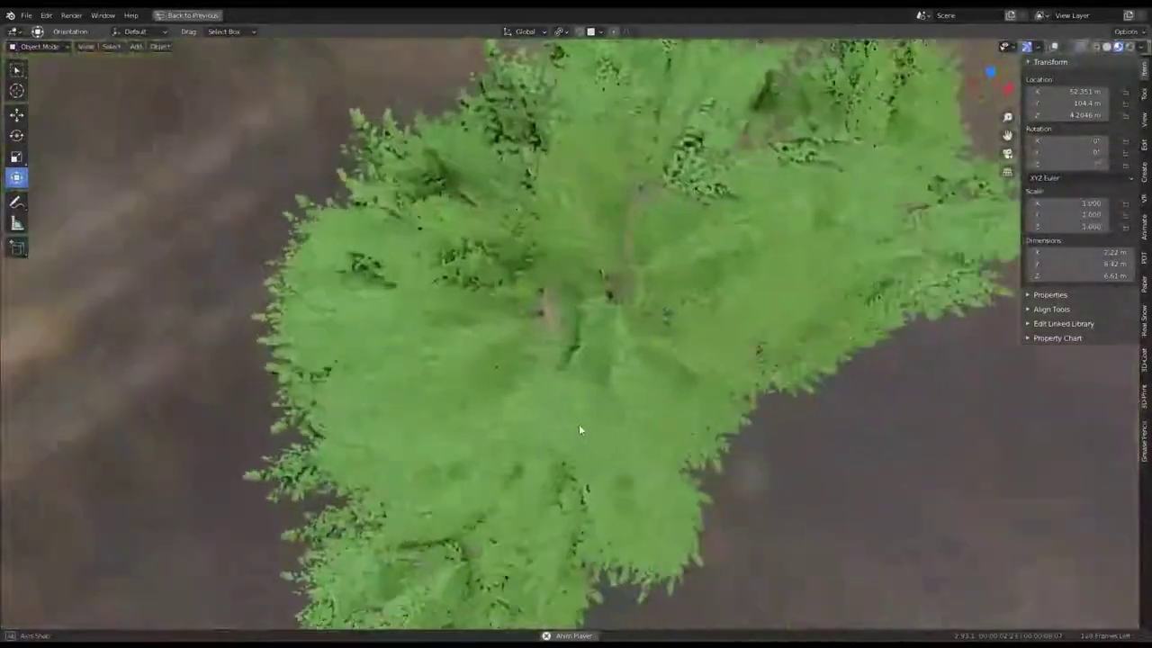
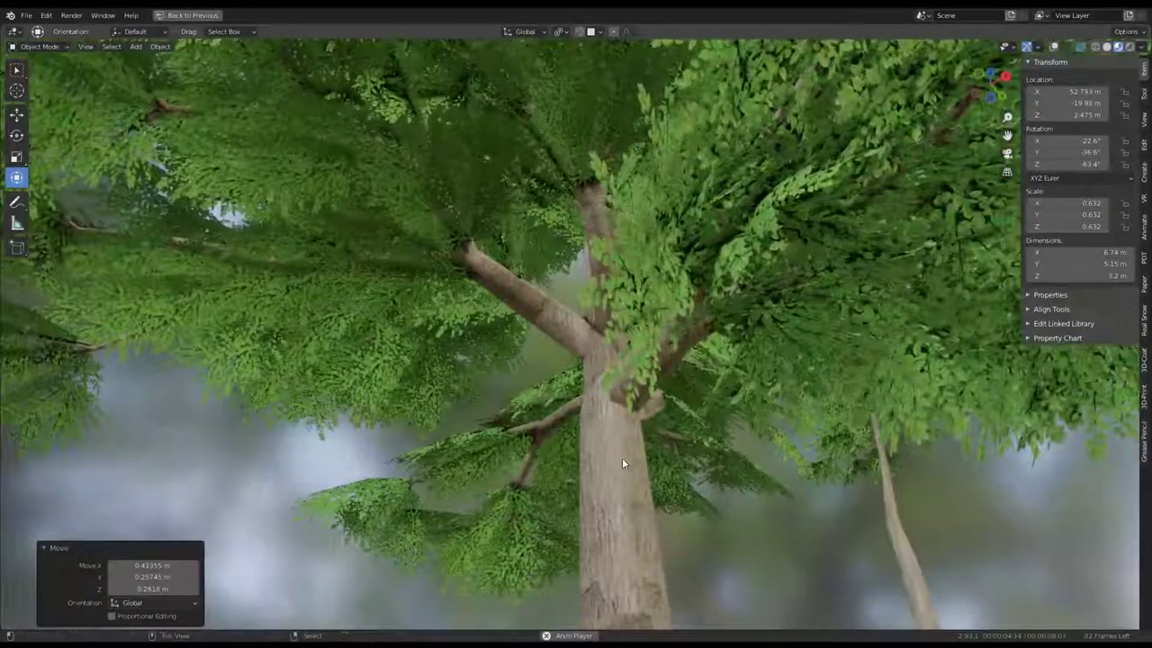
Parent the leafy branch piece to the tree trunk with Ctrl+P.
{"action": "left_click", "coordinate": [622, 457], "text": "shift"}
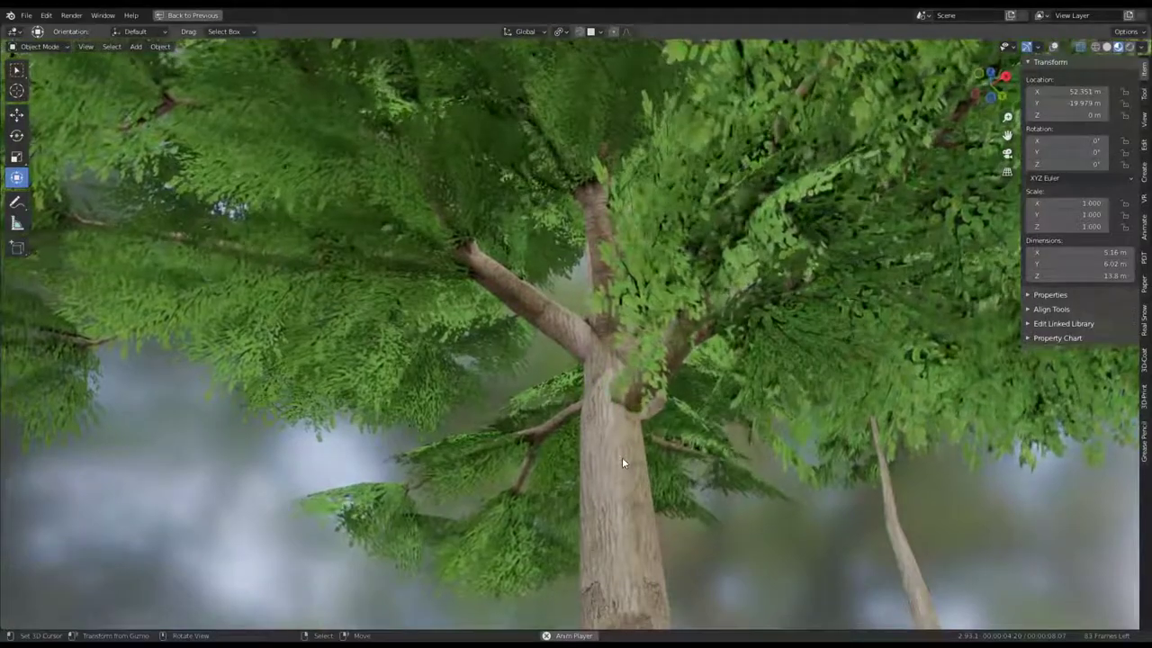
{"action": "key", "text": "ctrl+p"}
{"action": "left_click", "coordinate": [622, 457]}
Move the first branch piece into place and rotate it around the view axis.
{"action": "key", "text": "g"}
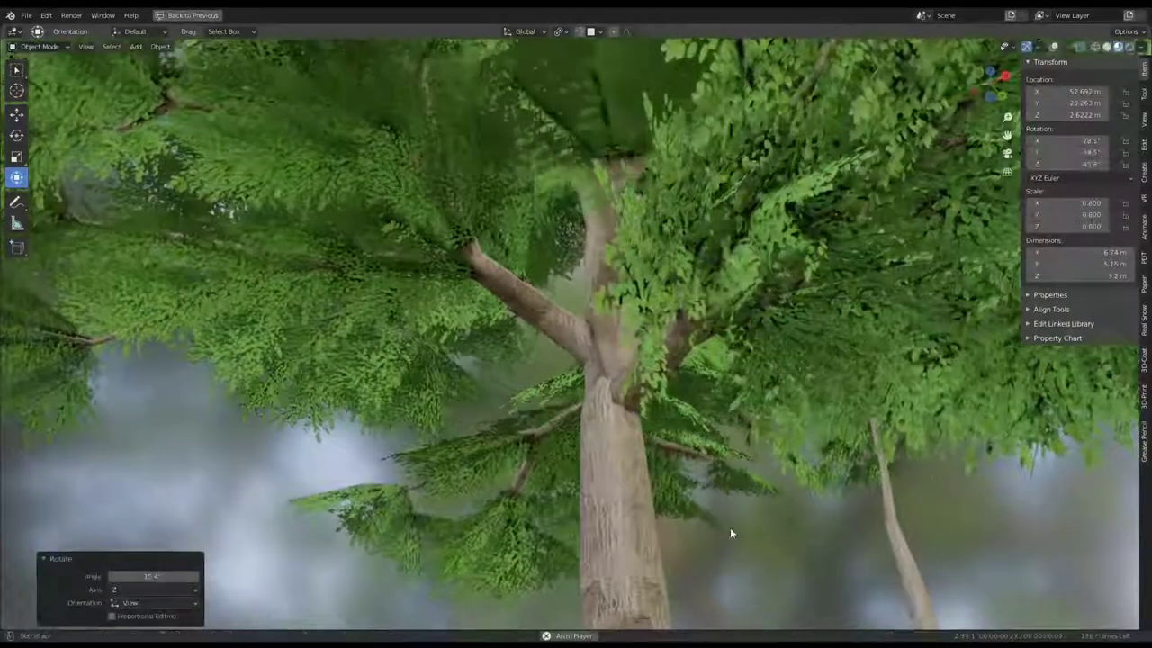
{"action": "key", "text": "g"}
{"action": "left_click", "coordinate": [805, 526]}
{"action": "key", "text": "r"}
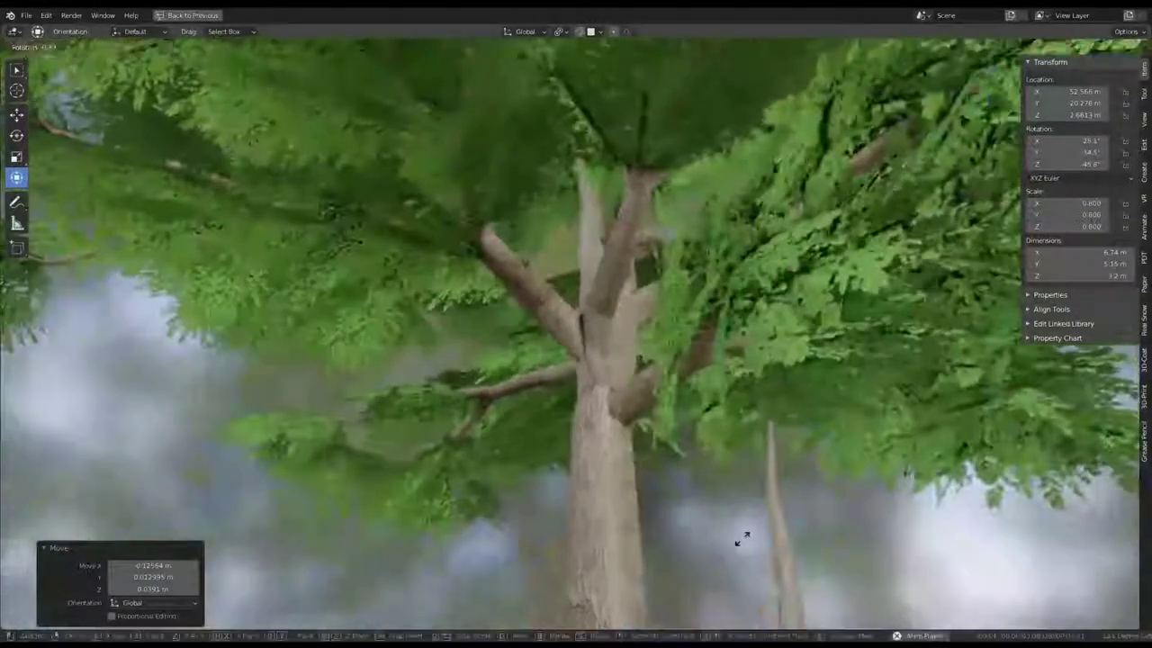
{"action": "key", "text": "space"}
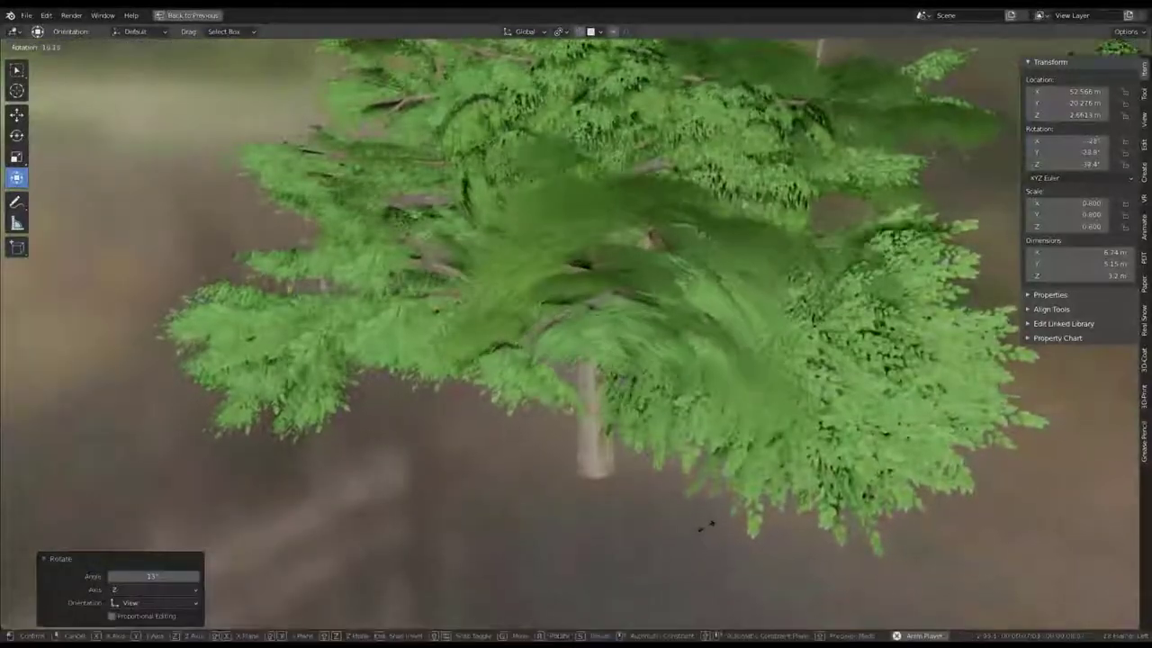
{"action": "middle_click_drag", "start_coordinate": [723, 457], "coordinate": [704, 331]}
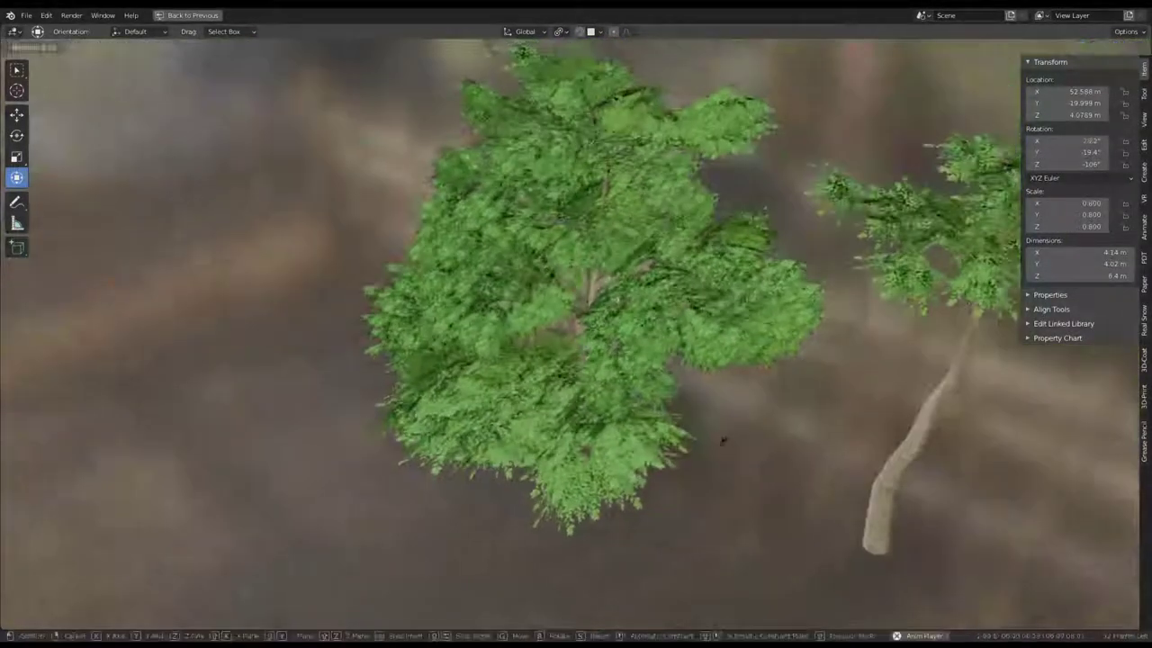
{"action": "left_click", "coordinate": [731, 430]}
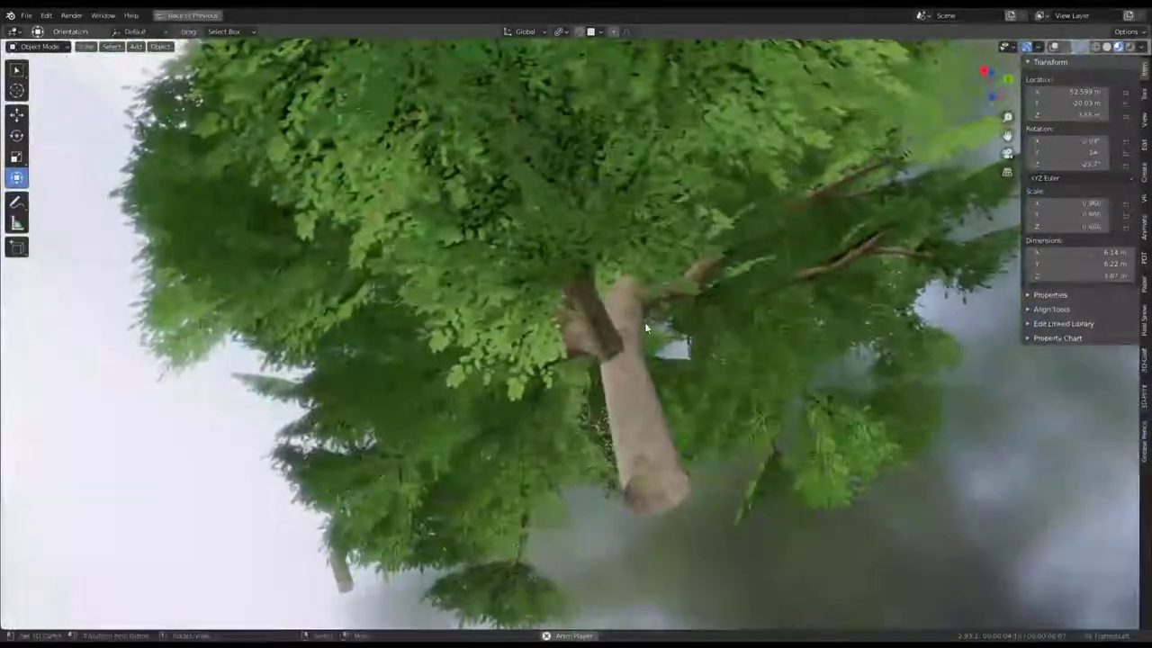
Reposition another branch piece and adjust its rotation, cancelling the last turn.
{"action": "key", "text": "g"}
{"action": "left_click", "coordinate": [648, 335]}
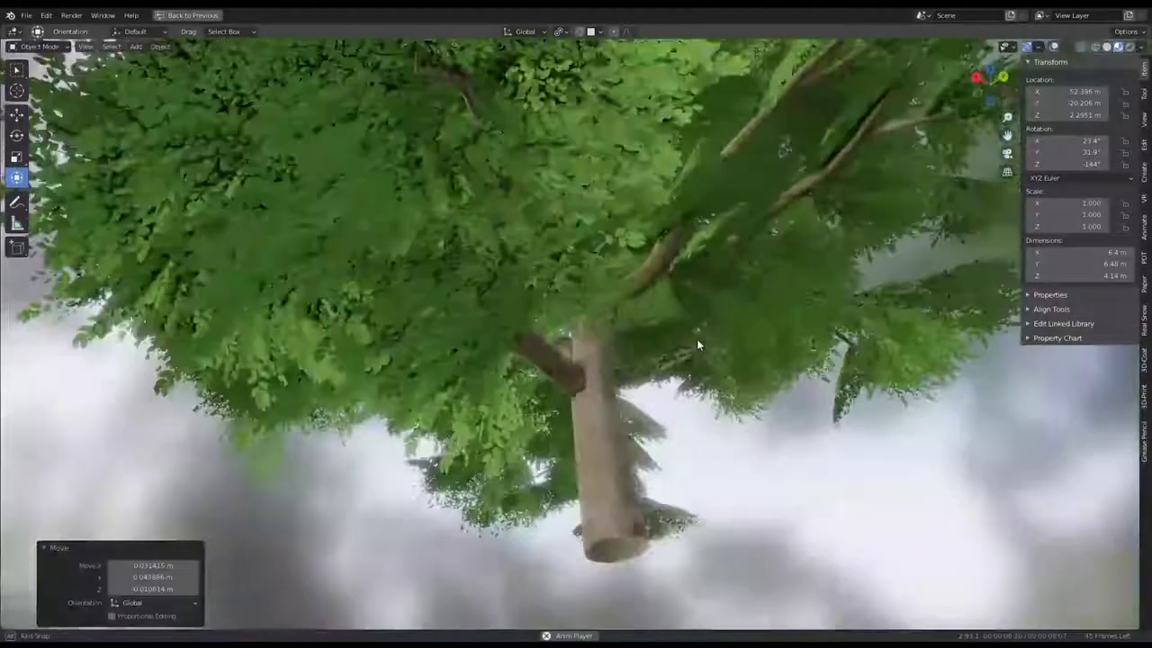
{"action": "key", "text": "g"}
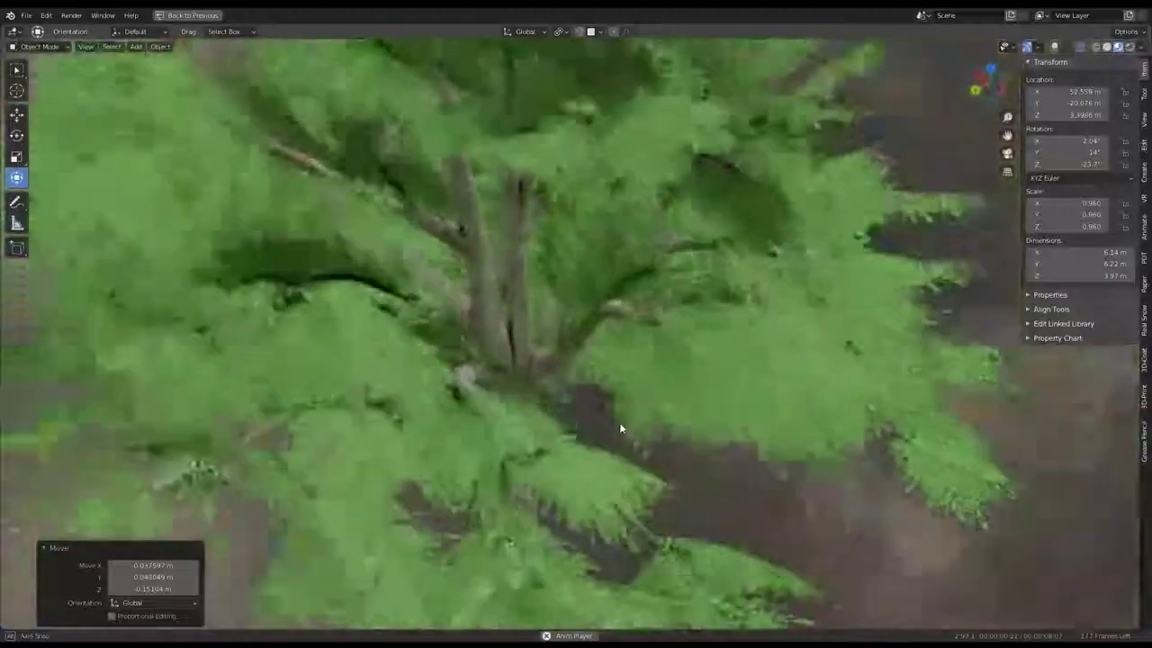
{"action": "key", "text": "r"}
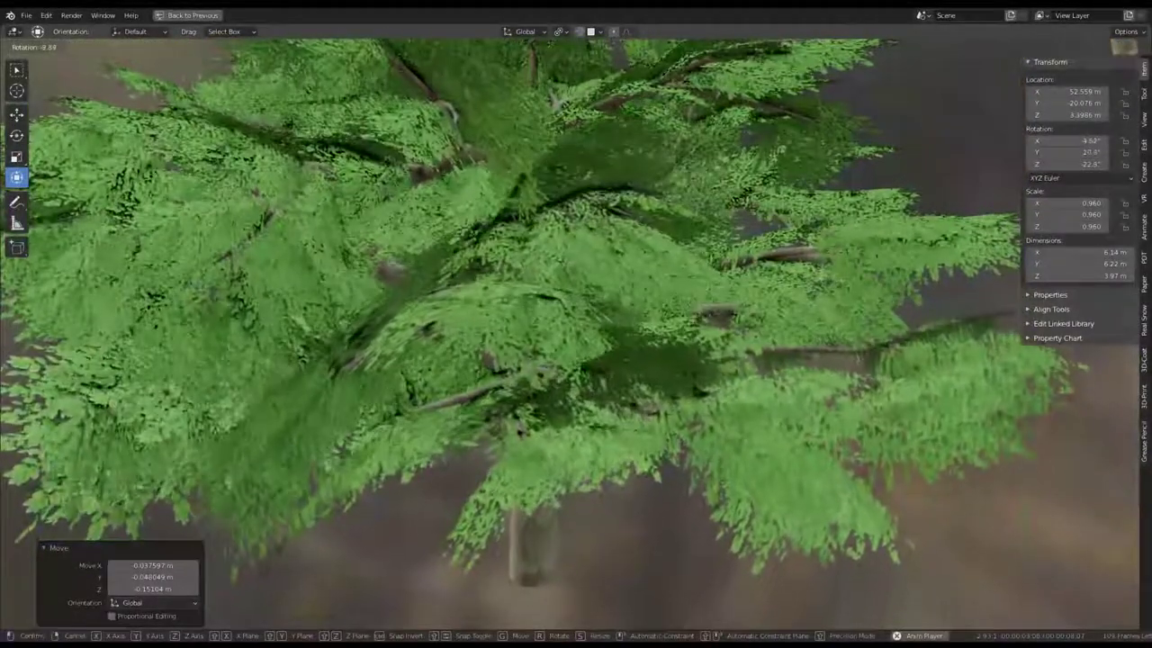
{"action": "left_click", "coordinate": [695, 398]}
{"action": "key", "text": "r"}
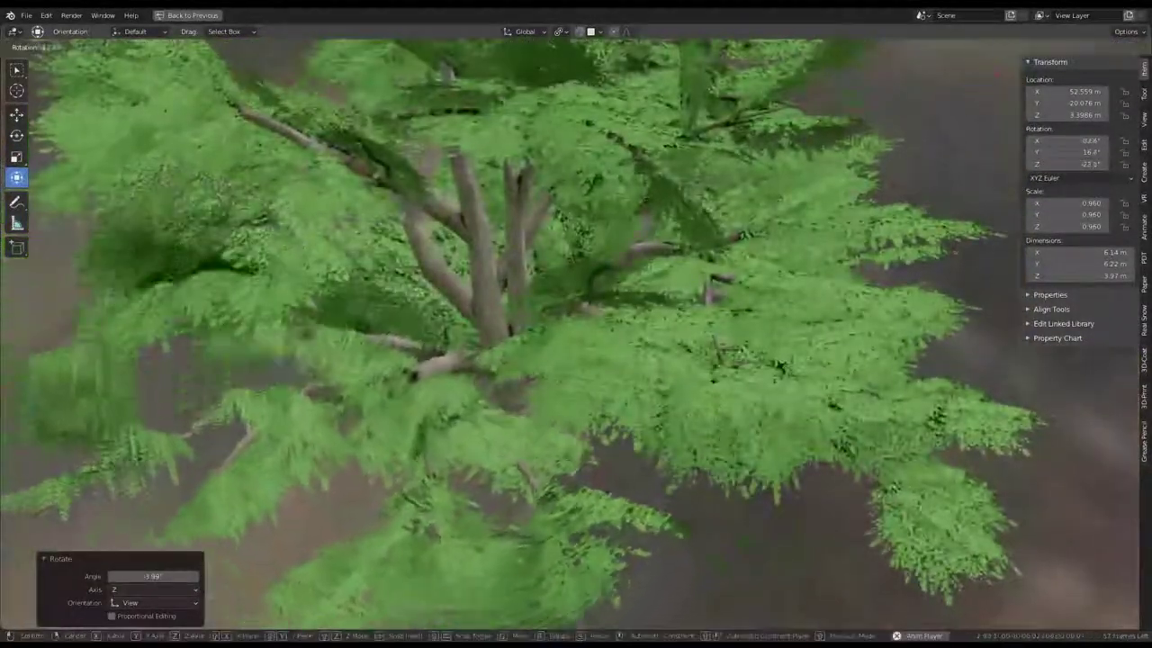
{"action": "key", "text": "Escape"}
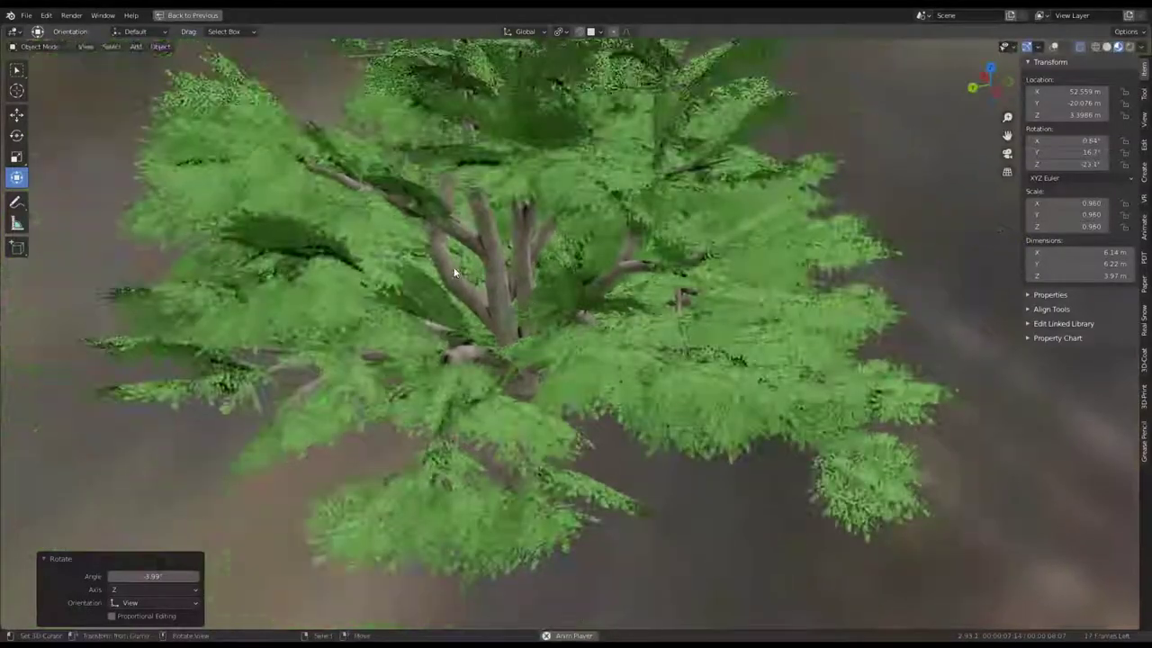
Rotate the branch piece -24.7° and refine its angle from side and top views.
{"action": "mouse_move", "coordinate": [602, 344]}
{"action": "middle_mouse_down"}
{"action": "mouse_move", "coordinate": [628, 310]}
{"action": "mouse_move", "coordinate": [708, 315]}
{"action": "middle_mouse_up"}
{"action": "key", "text": "r"}
{"action": "left_click", "coordinate": [720, 213]}
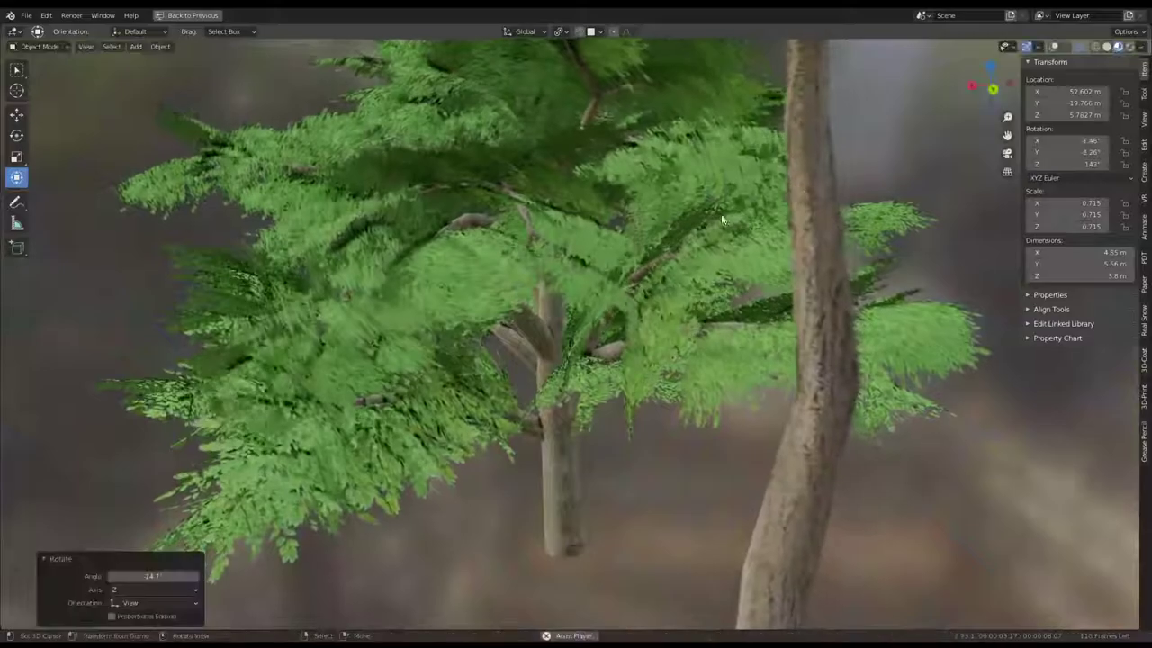
{"action": "mouse_move", "coordinate": [721, 213]}
{"action": "middle_mouse_down"}
{"action": "mouse_move", "coordinate": [807, 208]}
{"action": "mouse_move", "coordinate": [627, 240]}
{"action": "middle_mouse_up"}
{"action": "key", "text": "r"}
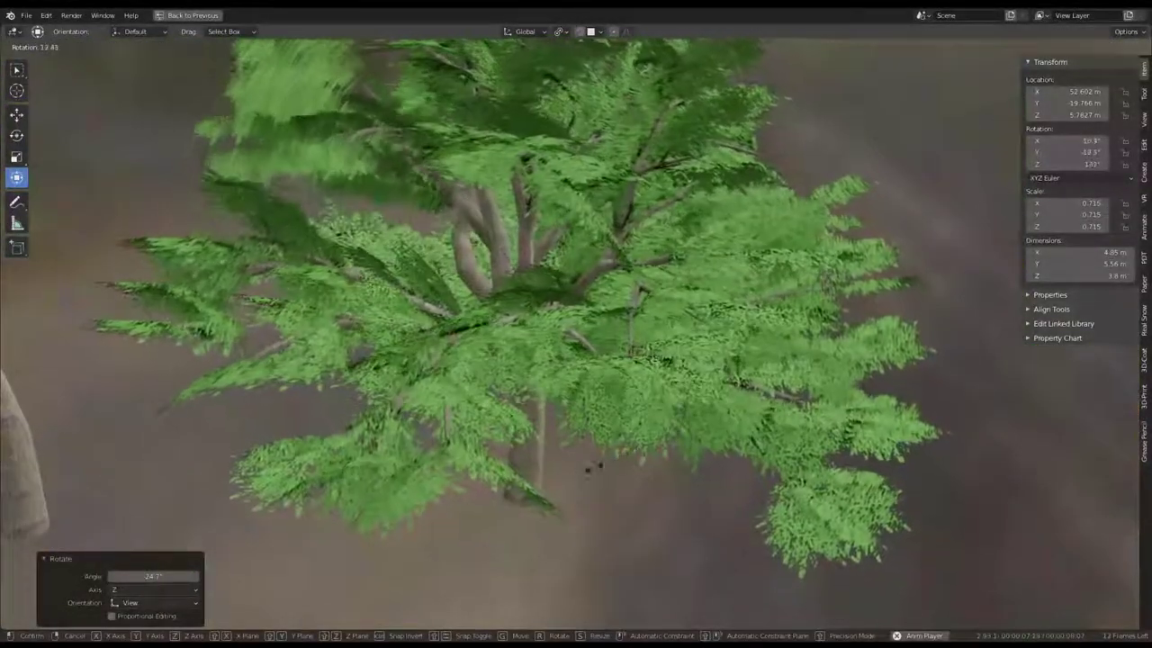
{"action": "mouse_move", "coordinate": [569, 434]}
{"action": "middle_mouse_down"}
{"action": "mouse_move", "coordinate": [569, 396]}
{"action": "mouse_move", "coordinate": [762, 386]}
{"action": "mouse_move", "coordinate": [673, 352]}
{"action": "mouse_move", "coordinate": [655, 364]}
{"action": "mouse_move", "coordinate": [539, 286]}
{"action": "mouse_move", "coordinate": [351, 290]}
{"action": "mouse_move", "coordinate": [414, 316]}
{"action": "middle_mouse_up"}
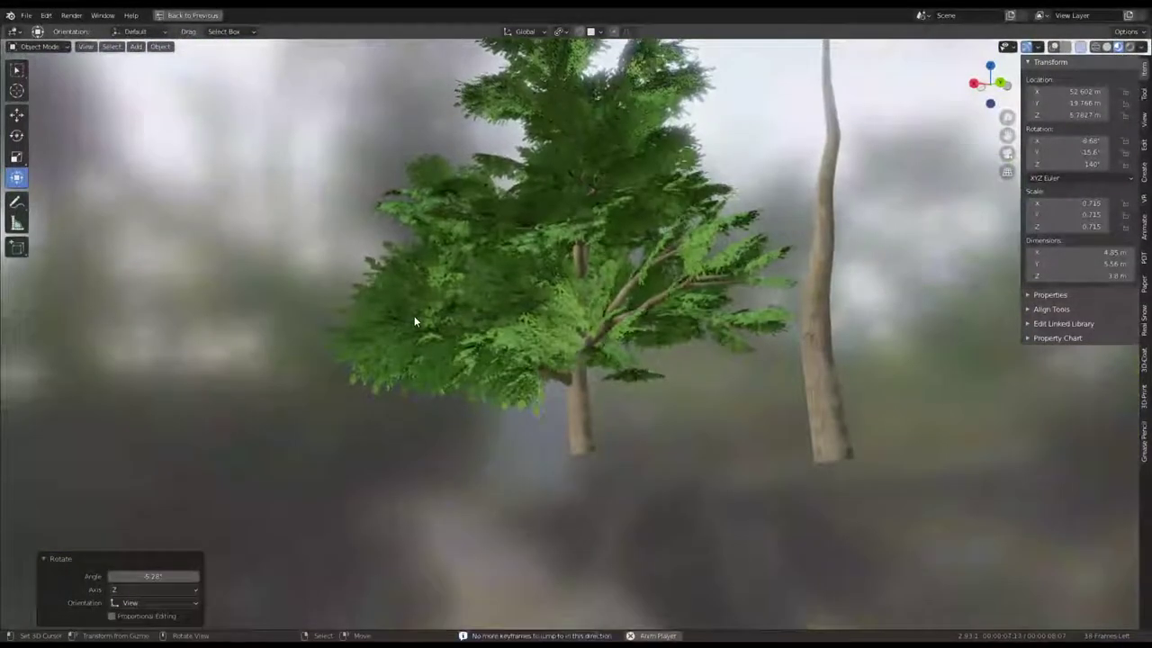
Restart the animation playback from the first frame.
{"action": "key", "text": "shift+Left"}
{"action": "key", "text": "space"}
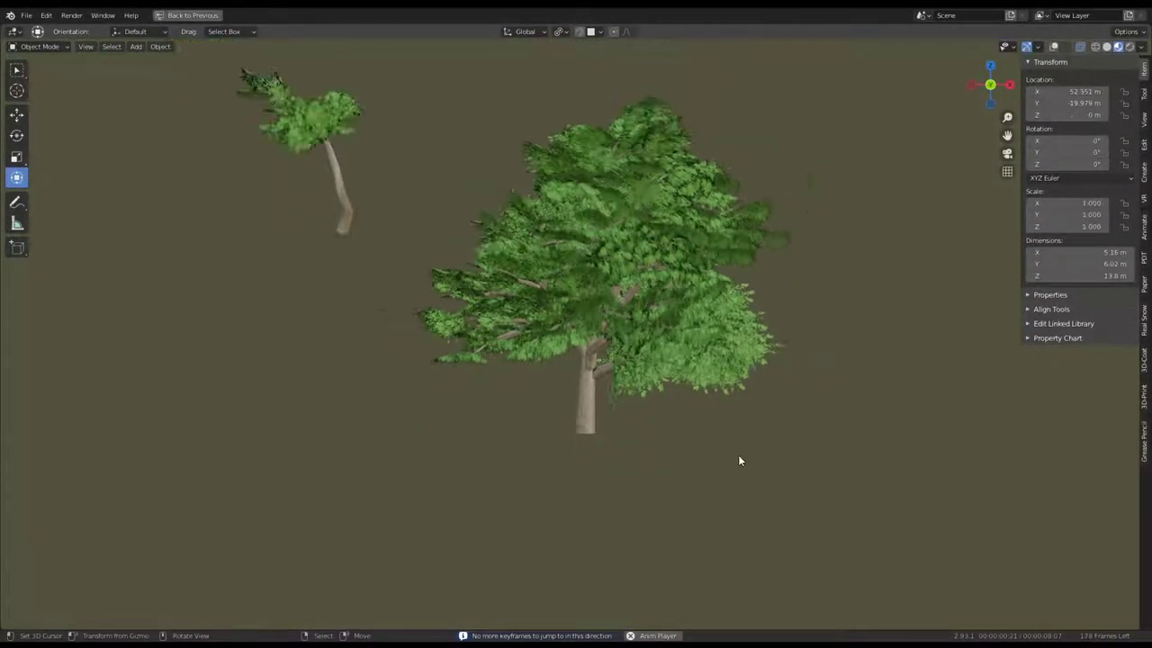
{"action": "key", "text": "r"}
{"action": "key", "text": "Escape"}
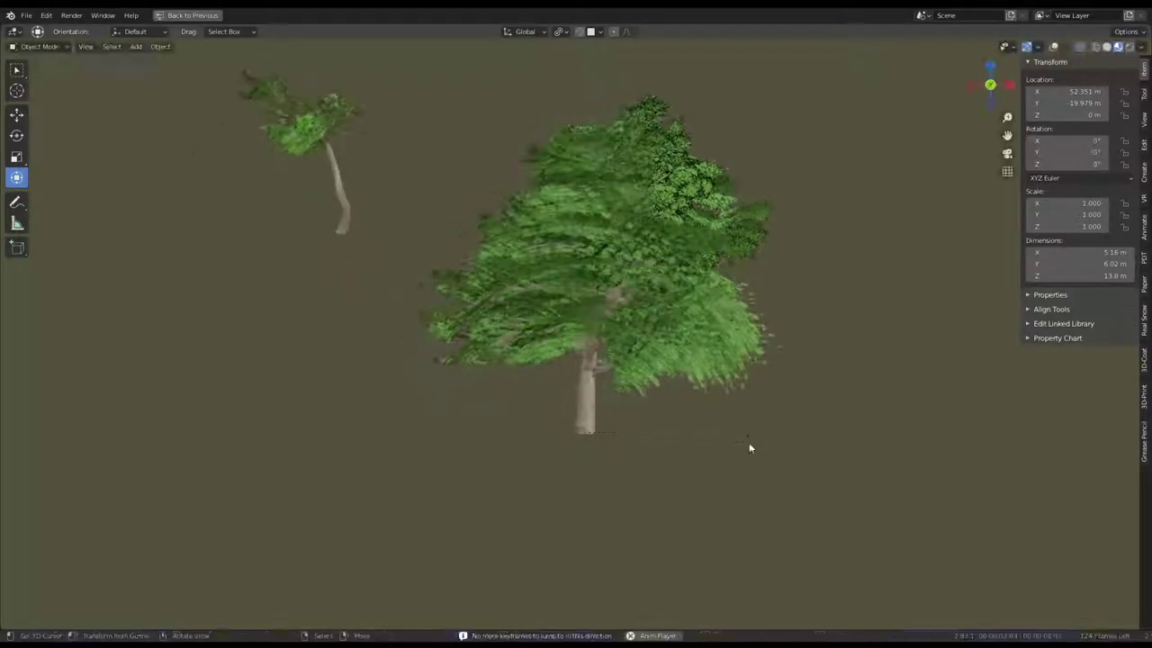
Unparent the tree keeping its transformation, clear its rotation, and move it along Y.
{"action": "key", "text": "alt+p"}
{"action": "left_click", "coordinate": [351, 208]}
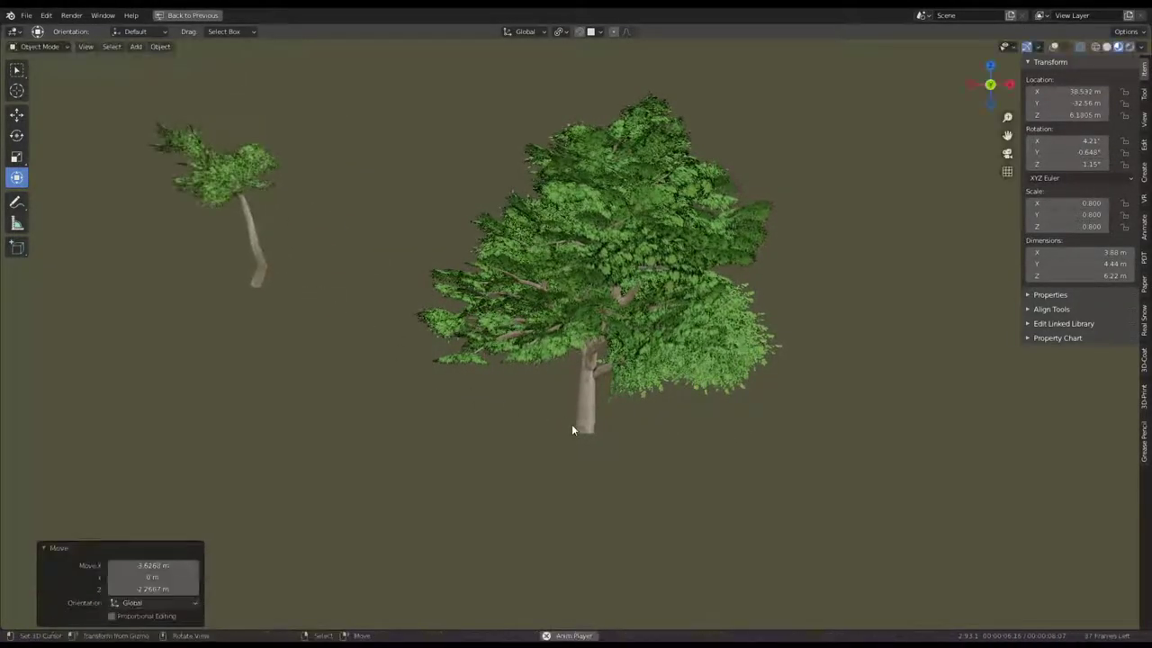
{"action": "key", "text": "r"}
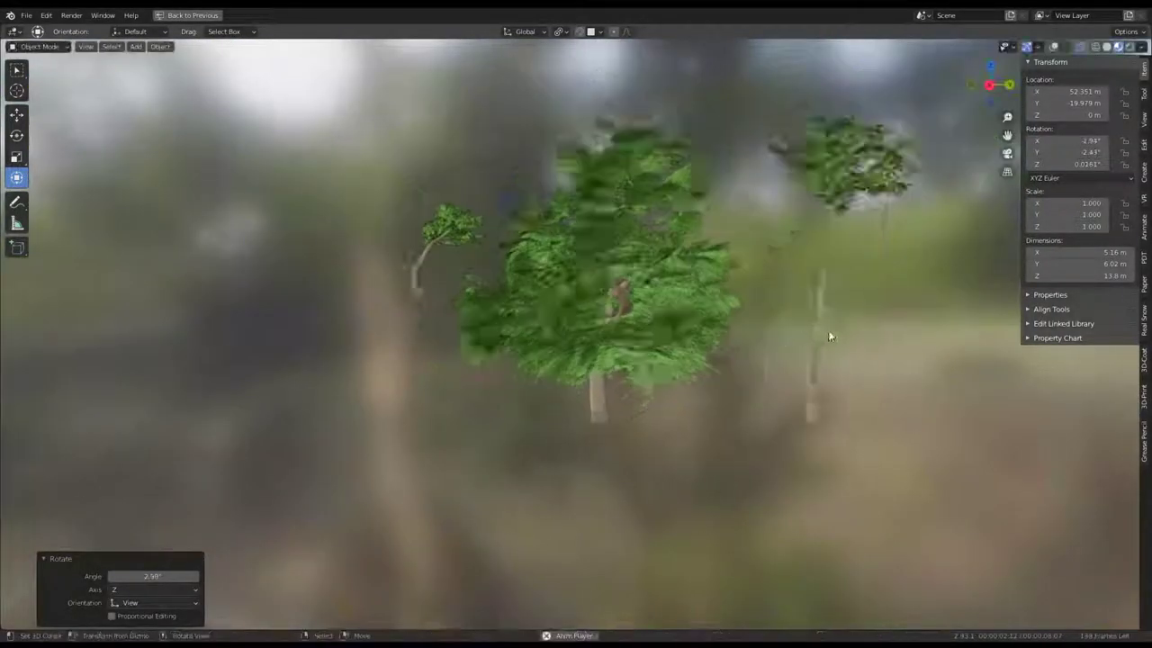
{"action": "key", "text": "alt+r"}
{"action": "key", "text": "g"}
{"action": "key", "text": "y"}
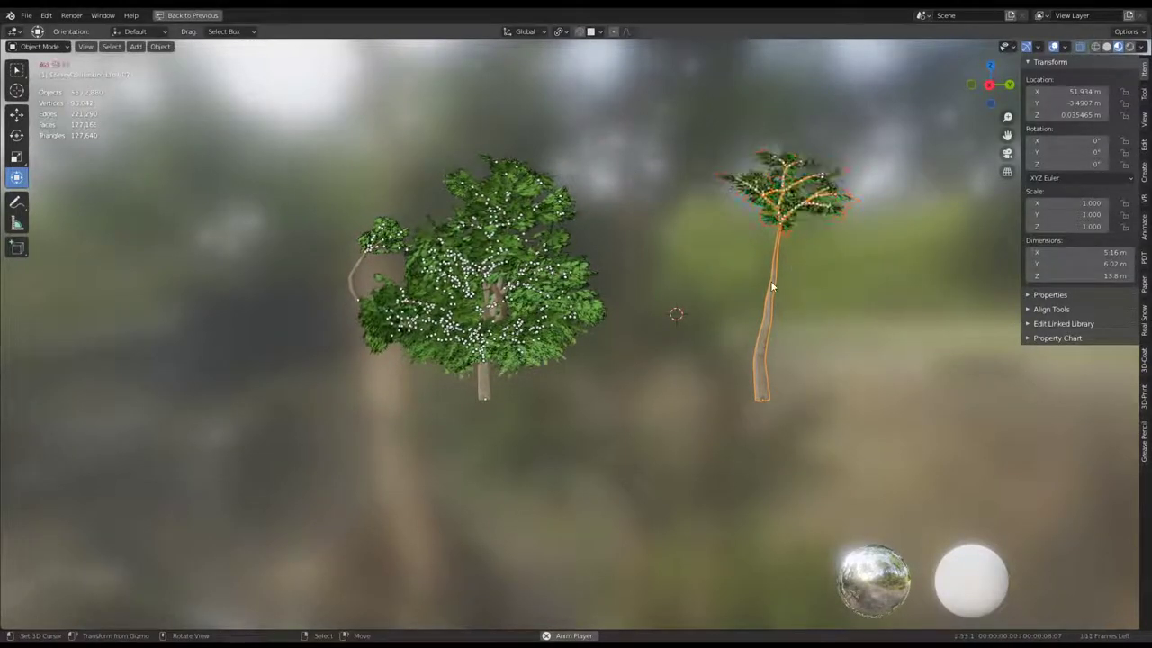
Delete the slender second tree's 53 objects and select the remaining tree.
{"action": "key", "text": "x"}
{"action": "left_click", "coordinate": [881, 301]}
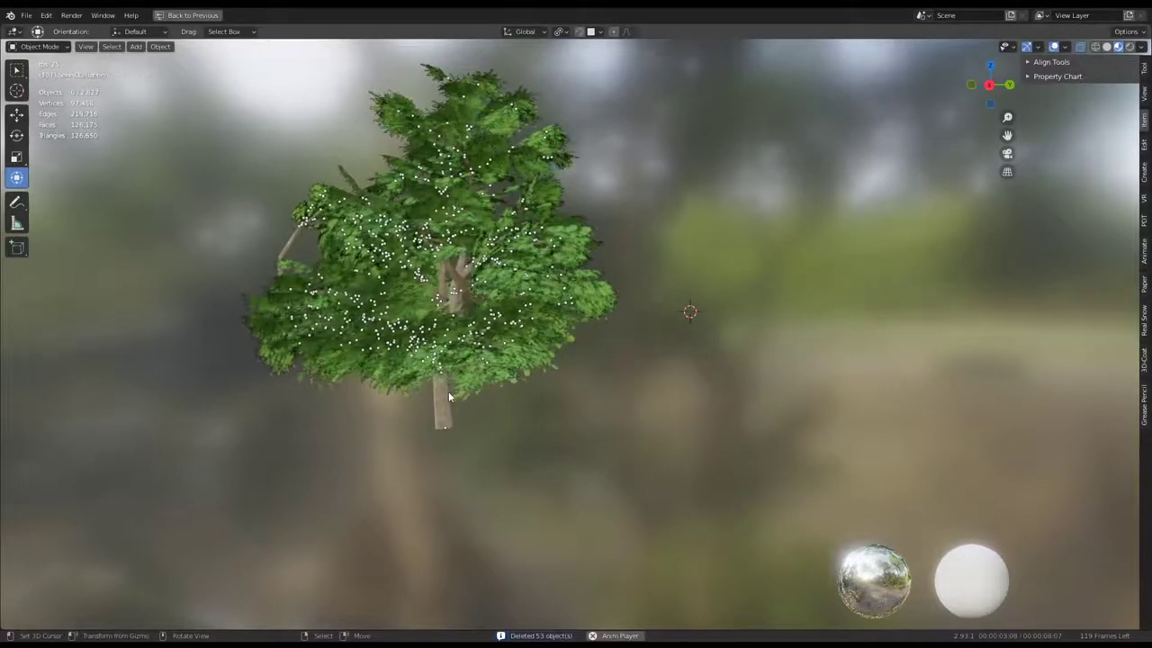
{"action": "left_click", "coordinate": [448, 392]}
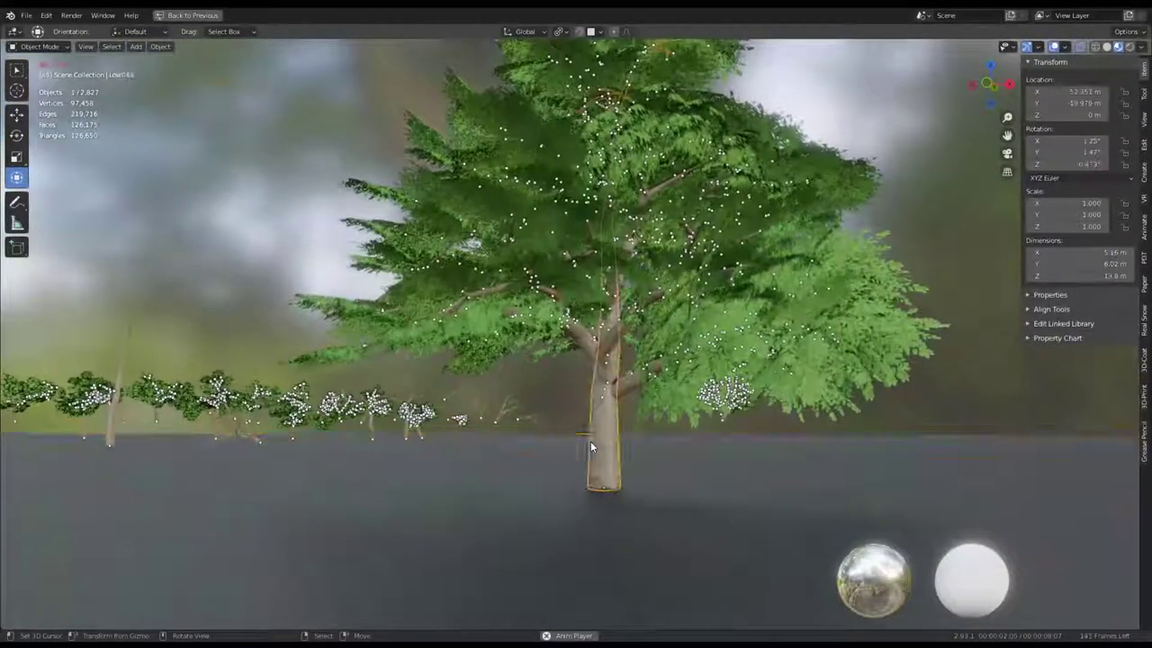
{"action": "left_click", "coordinate": [591, 441]}
{"action": "key", "text": "g"}
{"action": "left_click", "coordinate": [605, 459]}
{"action": "key", "text": "g"}
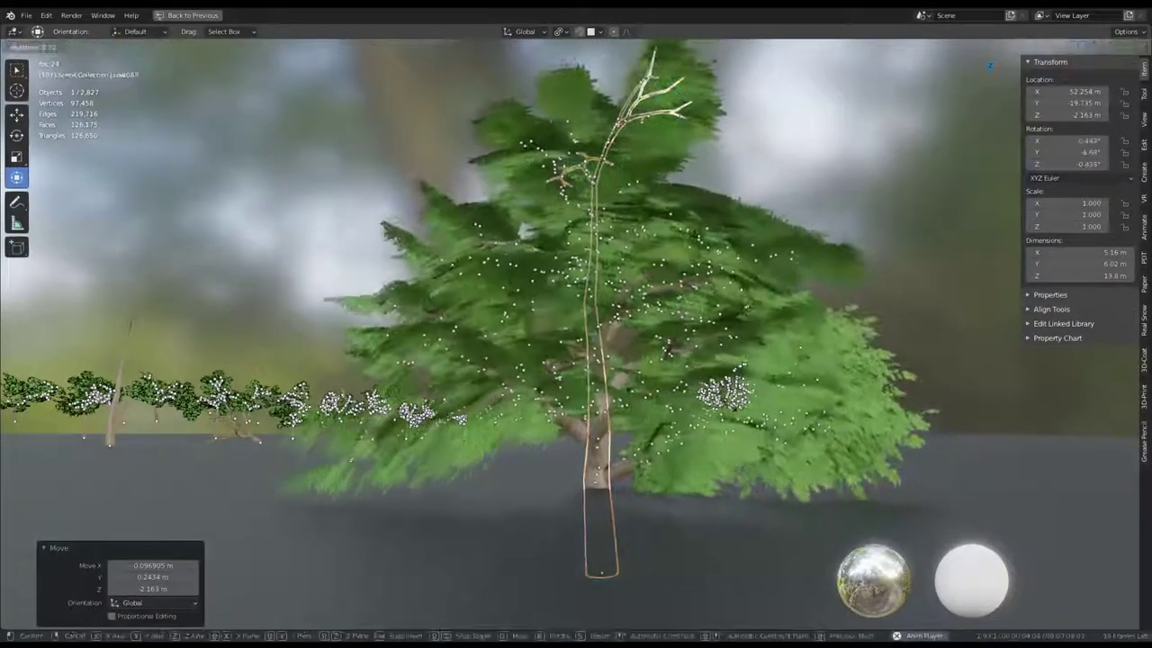
{"action": "left_click", "coordinate": [733, 397]}
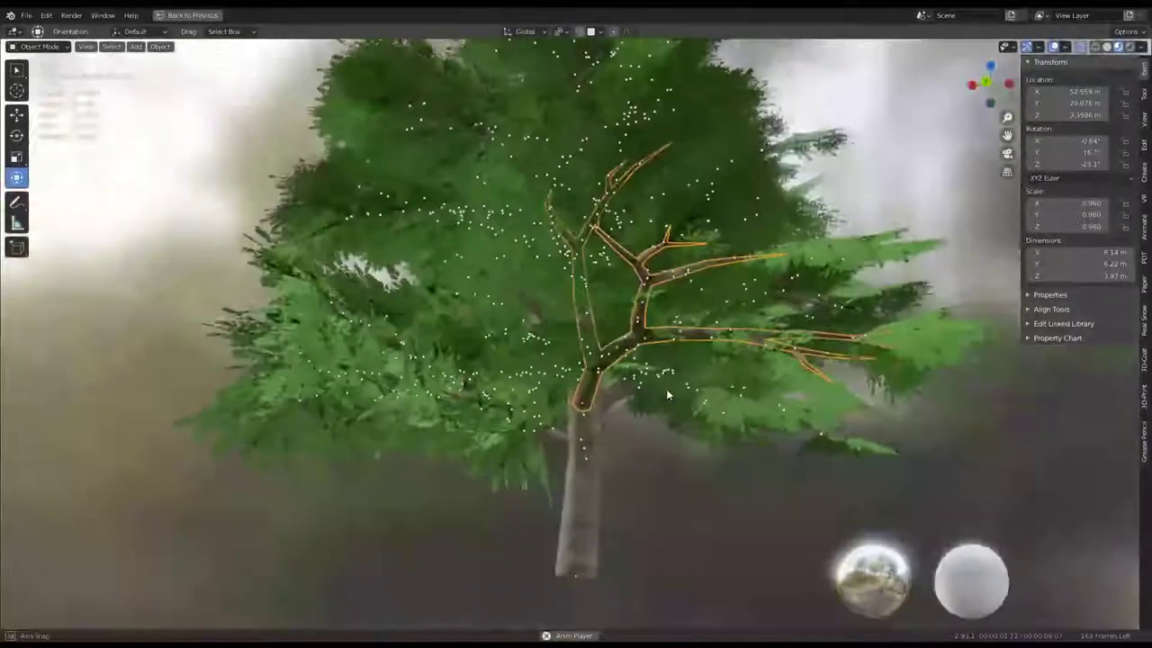
{"action": "key", "text": "g"}
{"action": "left_click", "coordinate": [664, 389]}
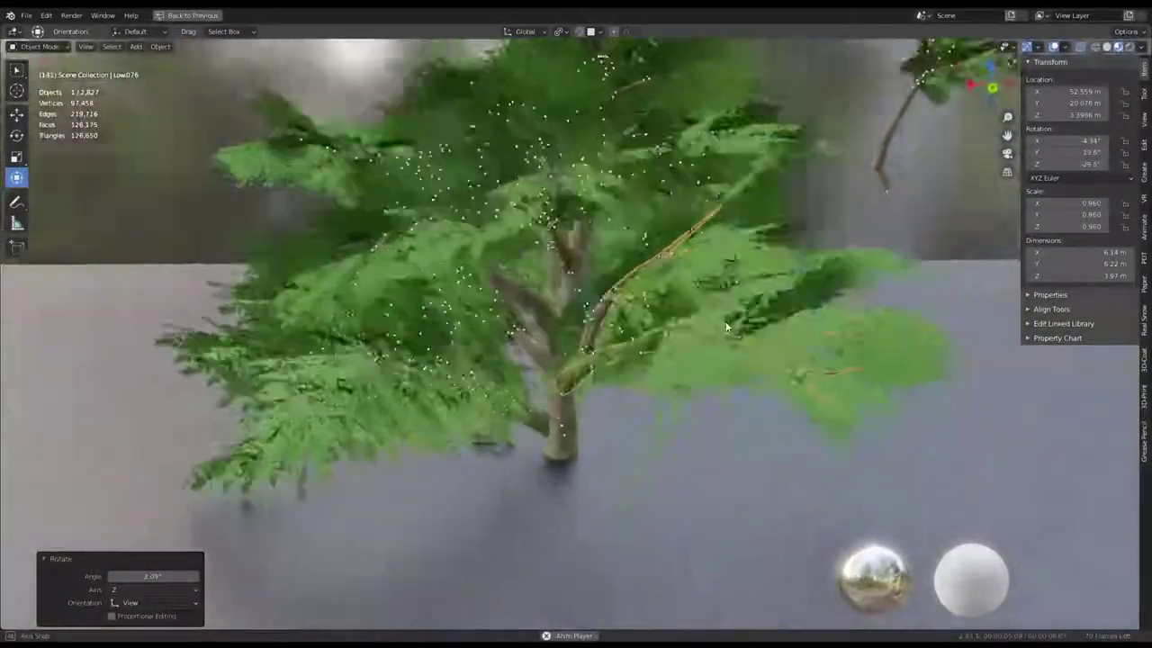
{"action": "key", "text": "g"}
{"action": "key", "text": "g"}
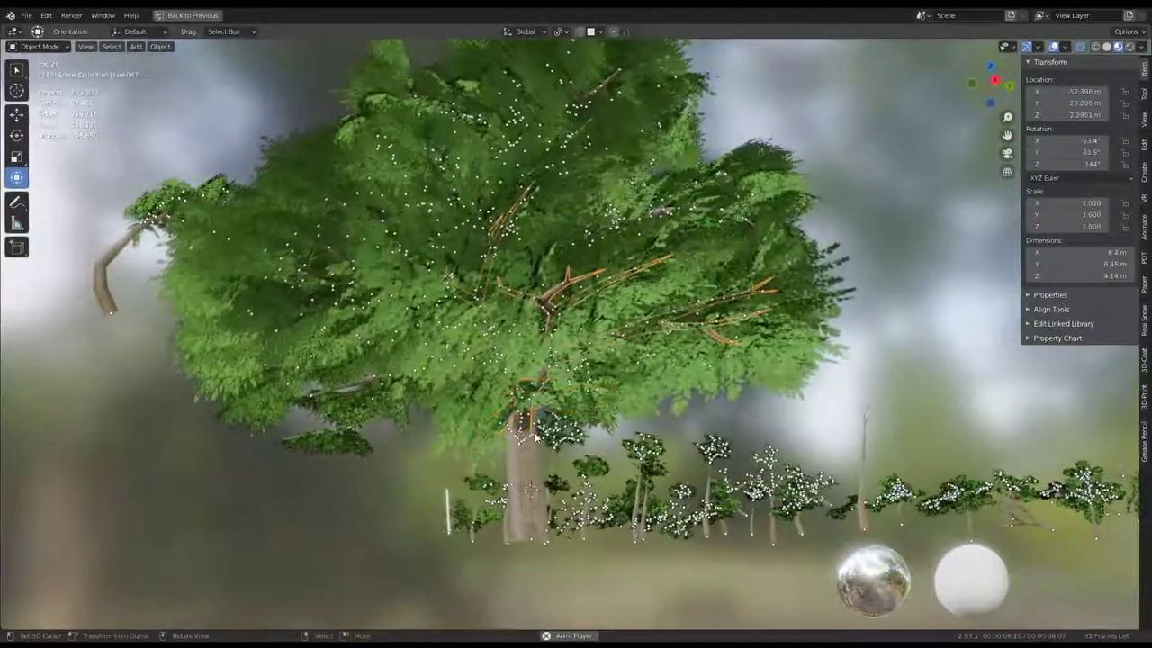
{"action": "middle_click_drag", "start_coordinate": [590, 407], "coordinate": [558, 434]}
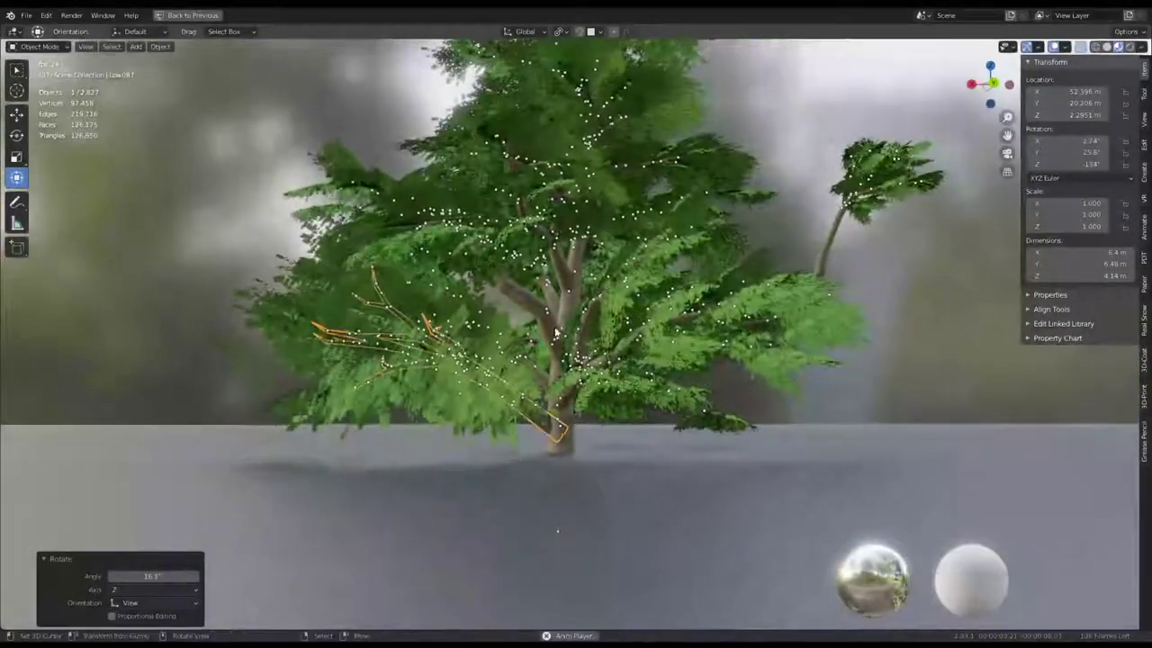
{"action": "mouse_move", "coordinate": [555, 332]}
{"action": "middle_mouse_down"}
{"action": "mouse_move", "coordinate": [686, 340]}
{"action": "mouse_move", "coordinate": [676, 337]}
{"action": "middle_mouse_up"}
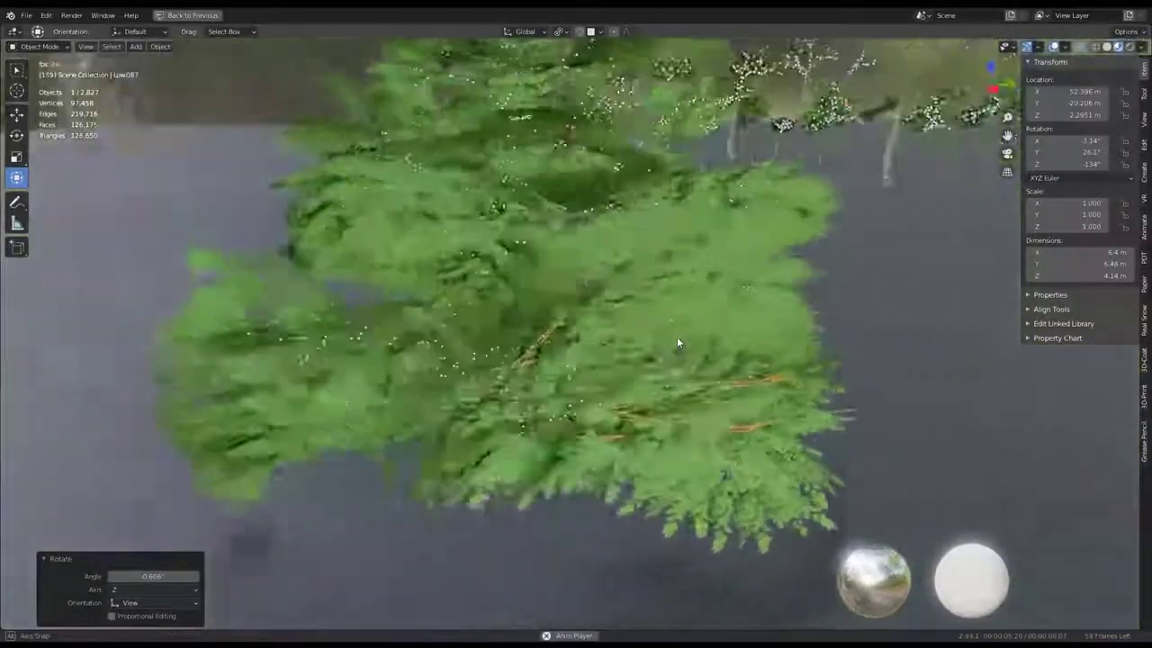
{"action": "key", "text": "g"}
{"action": "left_click", "coordinate": [863, 414]}
{"action": "mouse_move", "coordinate": [863, 414]}
{"action": "middle_mouse_down"}
{"action": "mouse_move", "coordinate": [607, 281]}
{"action": "mouse_move", "coordinate": [560, 274]}
{"action": "middle_mouse_up"}
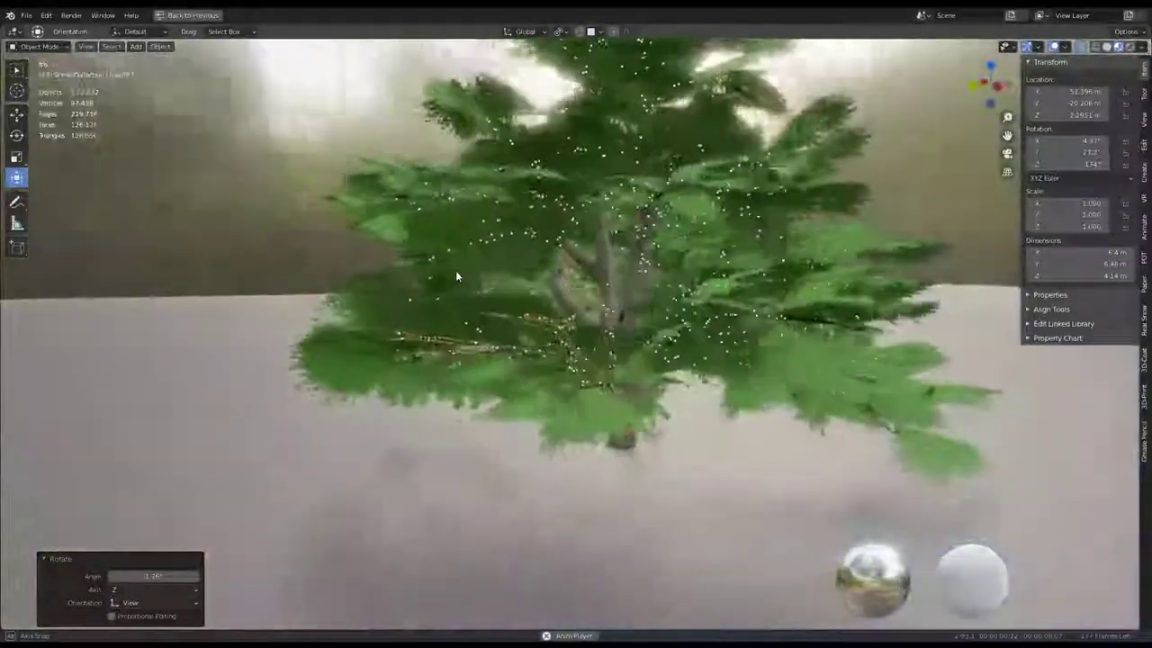
{"action": "scroll", "coordinate": [678, 265], "scroll_direction": "up", "scroll_amount": 5}
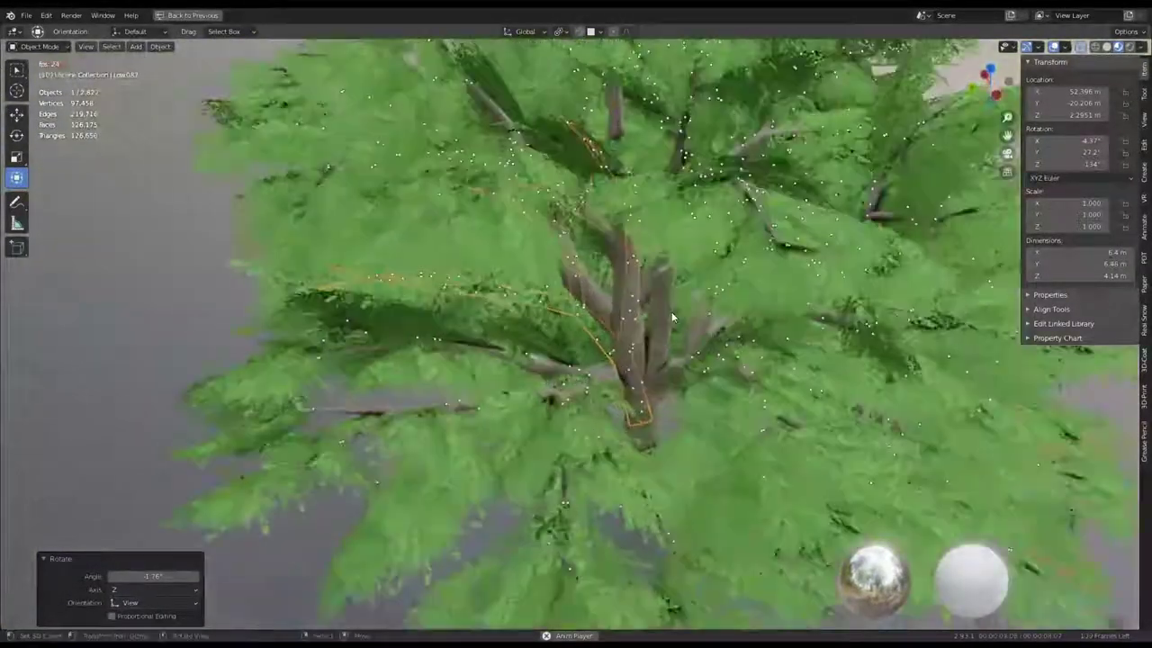
{"action": "scroll", "coordinate": [671, 312], "scroll_direction": "up", "scroll_amount": 5}
{"action": "middle_click_drag", "start_coordinate": [655, 236], "coordinate": [659, 217]}
{"action": "scroll", "coordinate": [659, 217], "scroll_direction": "down", "scroll_amount": 10}
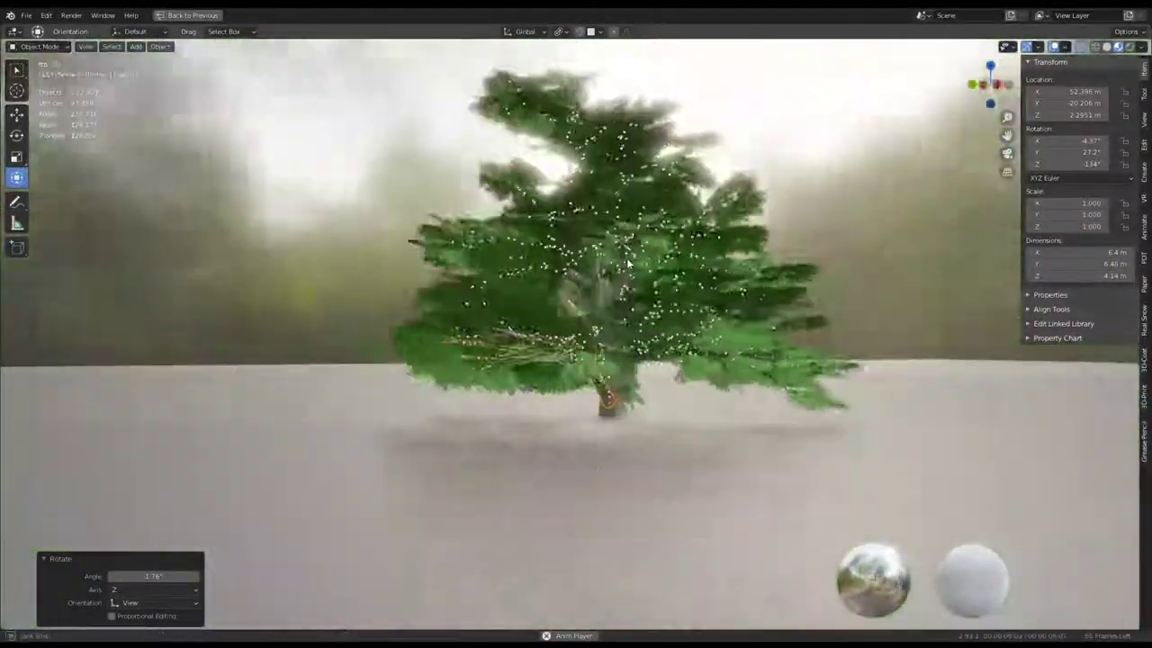
{"action": "scroll", "coordinate": [615, 436], "scroll_direction": "up", "scroll_amount": 2}
{"action": "left_click", "coordinate": [615, 436]}
{"action": "left_click", "coordinate": [616, 430]}
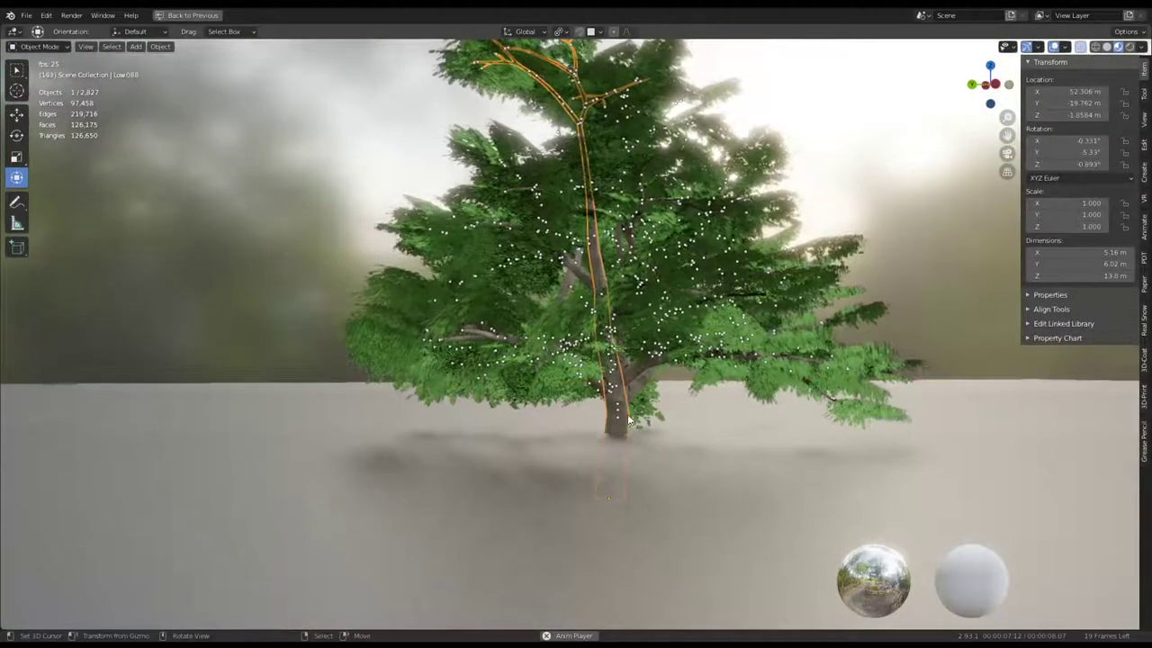
{"action": "key", "text": "KP_1"}
{"action": "scroll", "coordinate": [627, 416], "scroll_direction": "down", "scroll_amount": 3}
{"action": "key", "text": "g"}
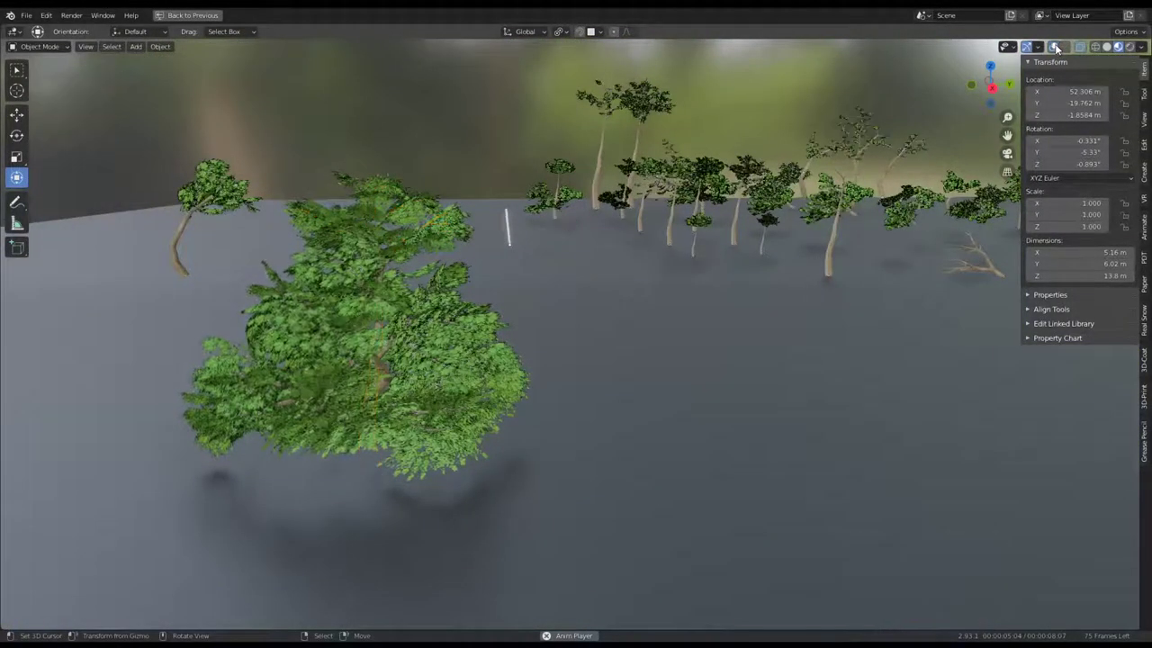
Restart the flythrough and move the large tree, cancelling the resize to keep its size.
{"action": "key", "text": "shift+Left"}
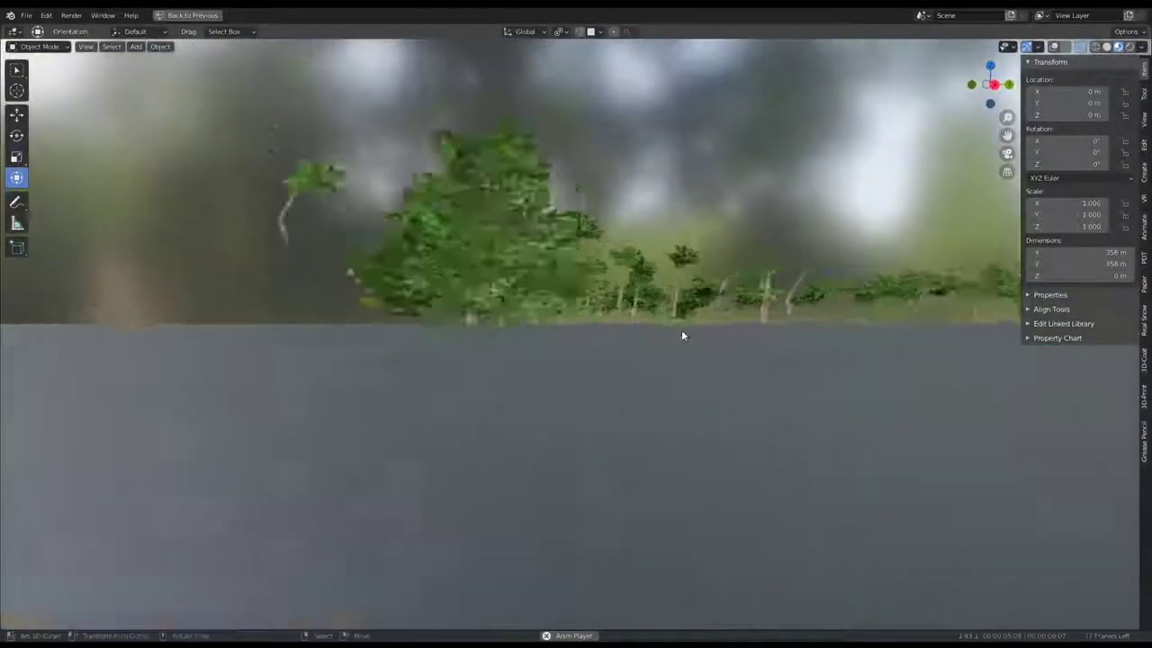
{"action": "left_click", "coordinate": [448, 349]}
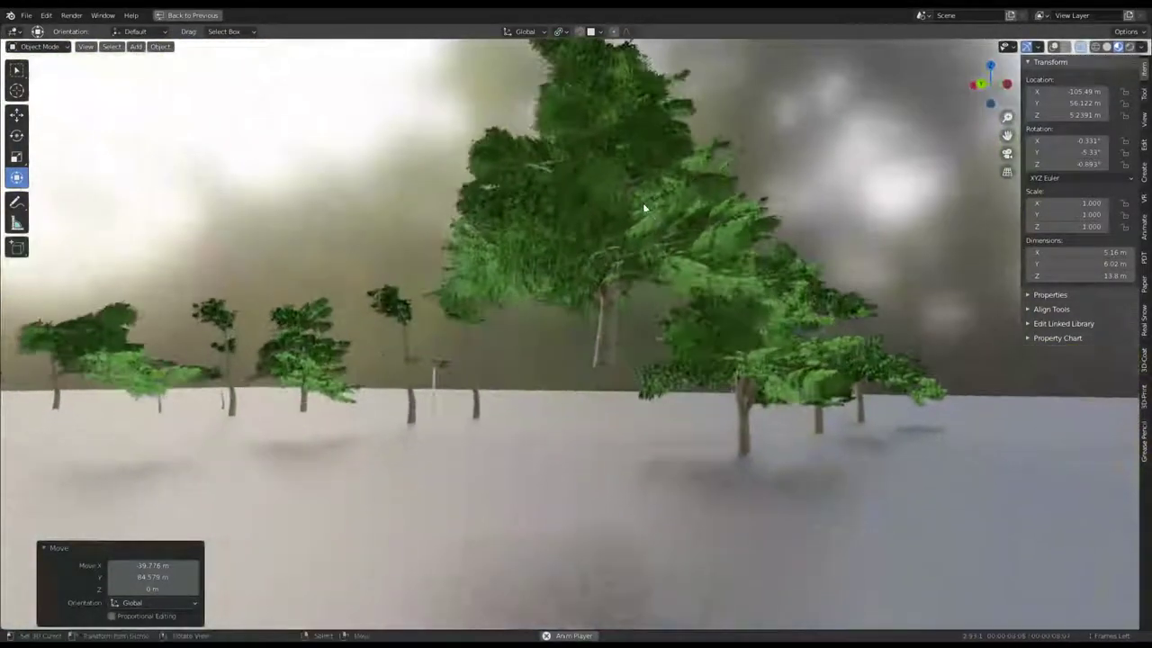
{"action": "key", "text": "g"}
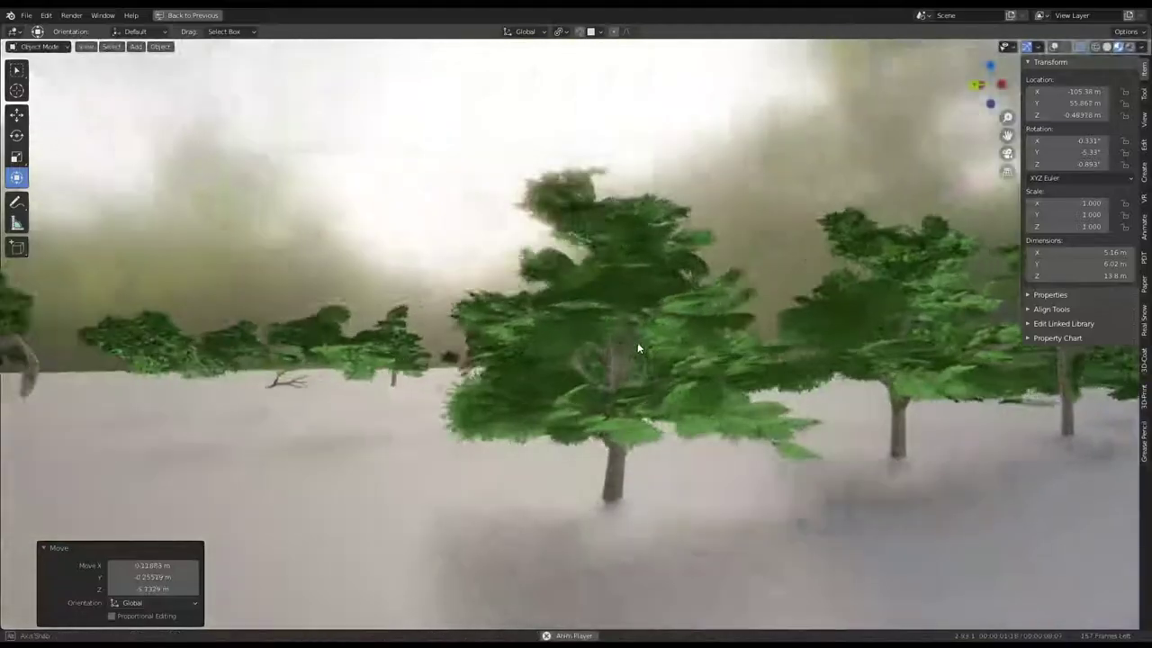
{"action": "key", "text": "s"}
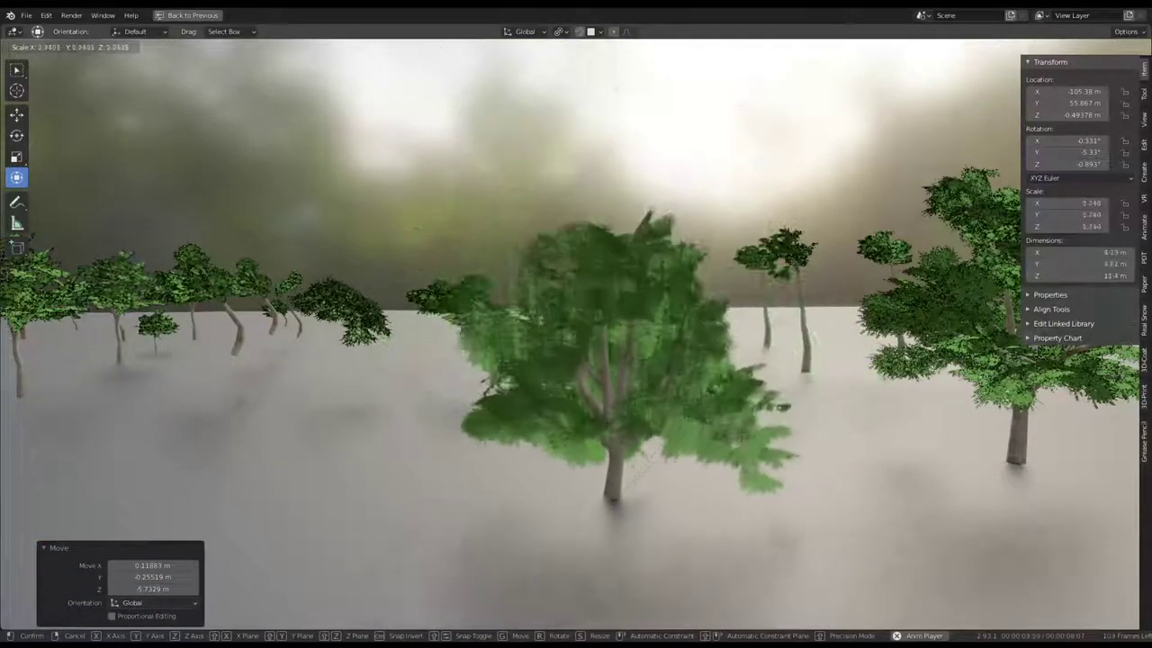
{"action": "right_click", "coordinate": [801, 389]}
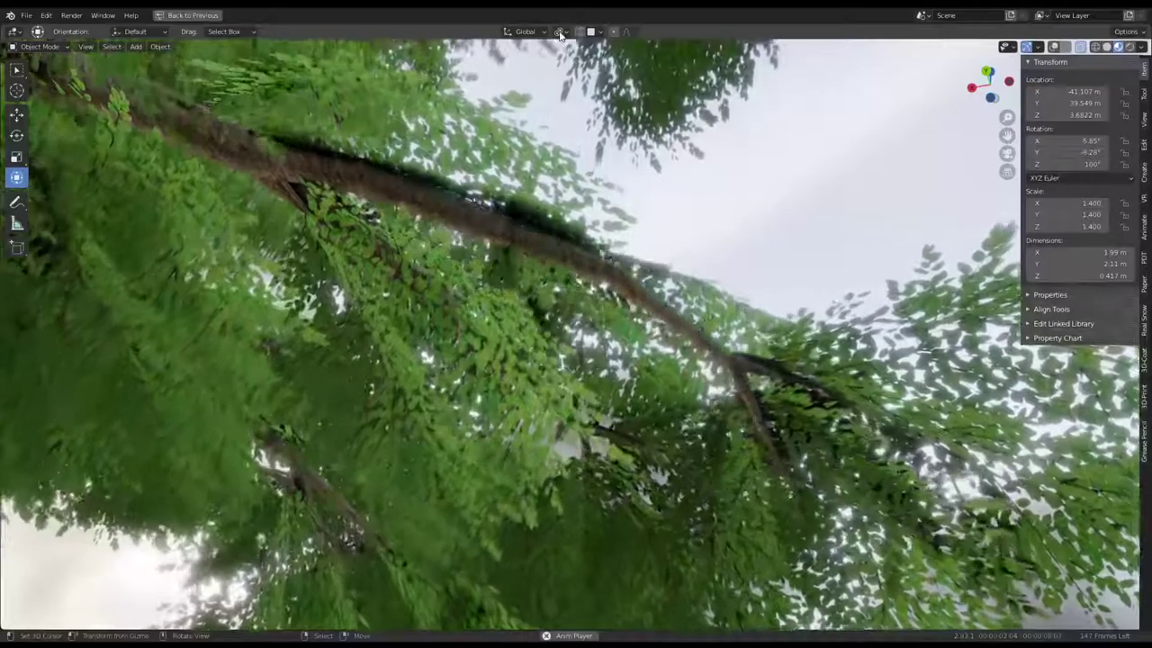
With snapping on, move a tree to a new spot and turn it twice.
{"action": "left_click", "coordinate": [581, 33]}
{"action": "key", "text": "g"}
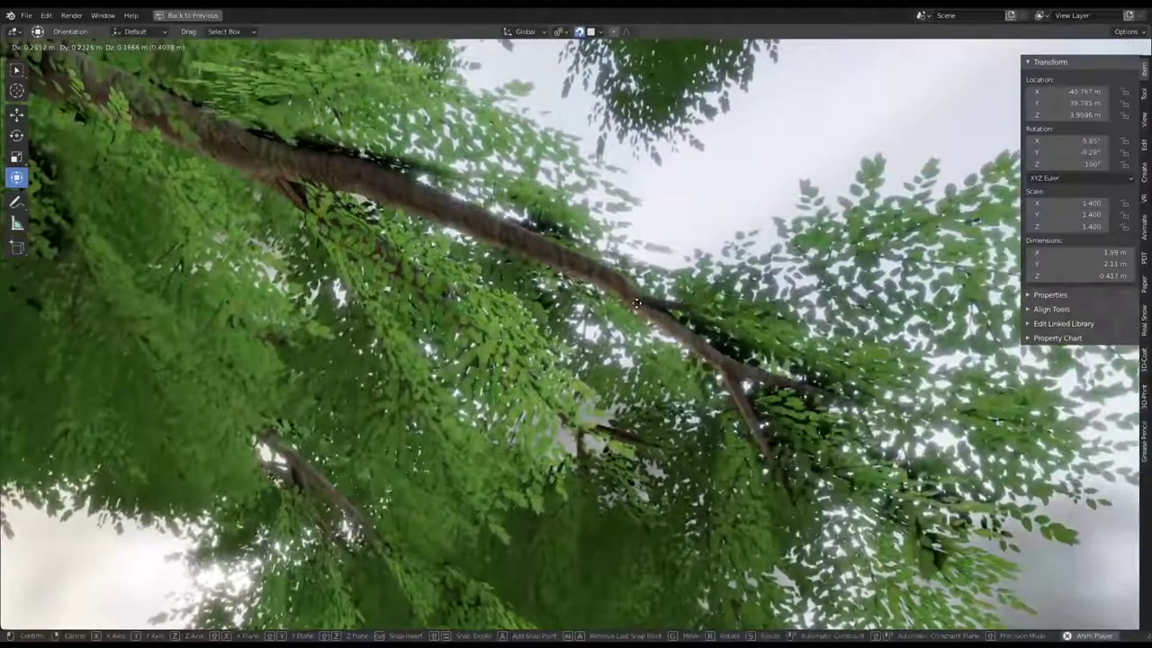
{"action": "left_click", "coordinate": [636, 303]}
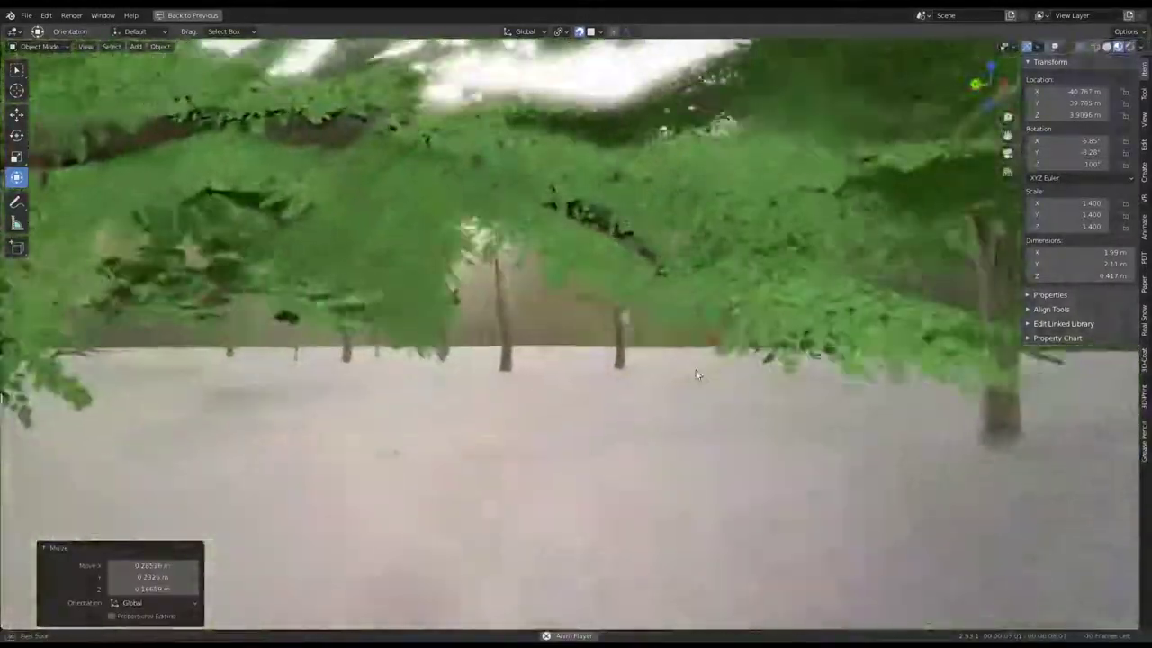
{"action": "key", "text": "r"}
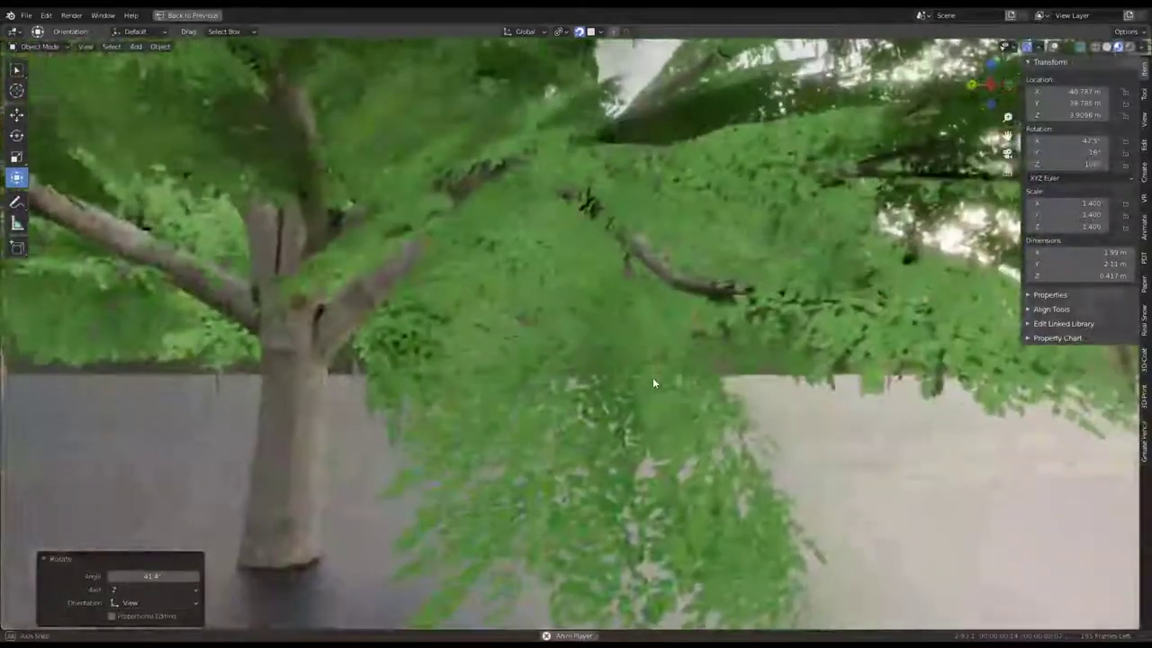
{"action": "left_click", "coordinate": [894, 448]}
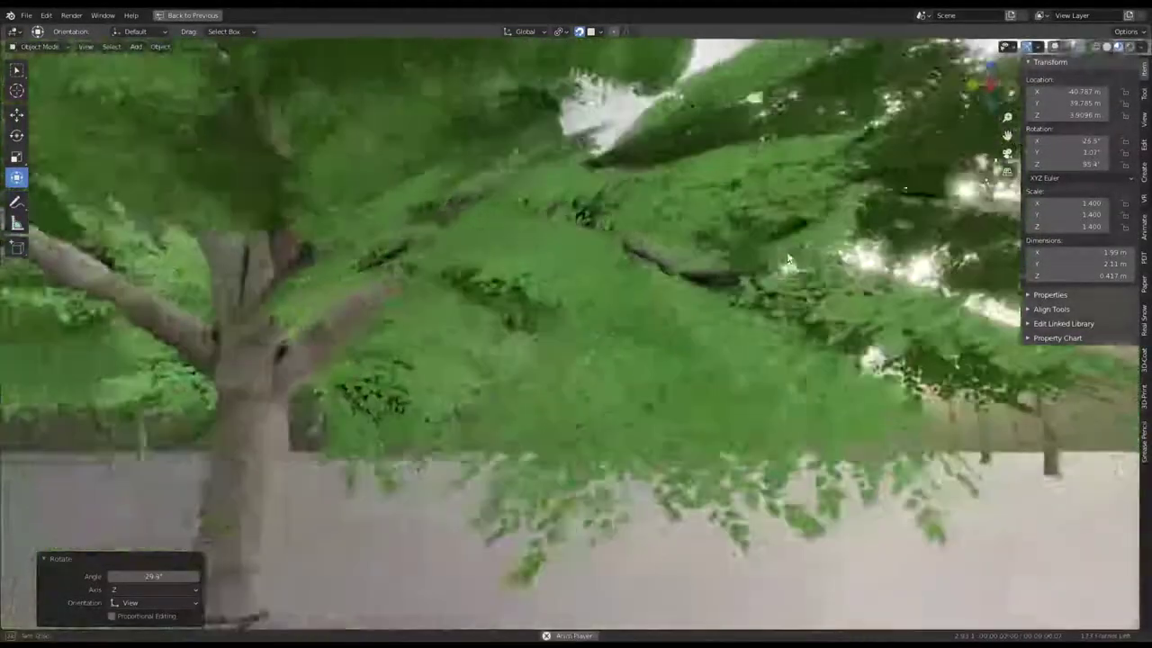
{"action": "left_click", "coordinate": [677, 390]}
{"action": "key", "text": "r"}
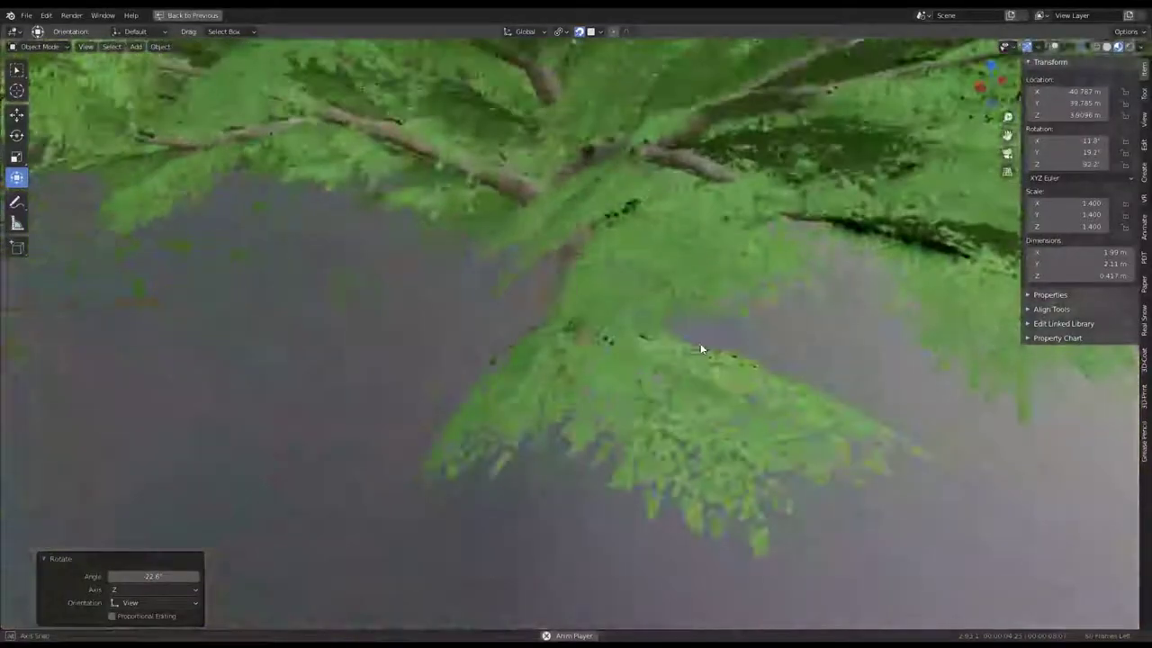
{"action": "left_click", "coordinate": [652, 332]}
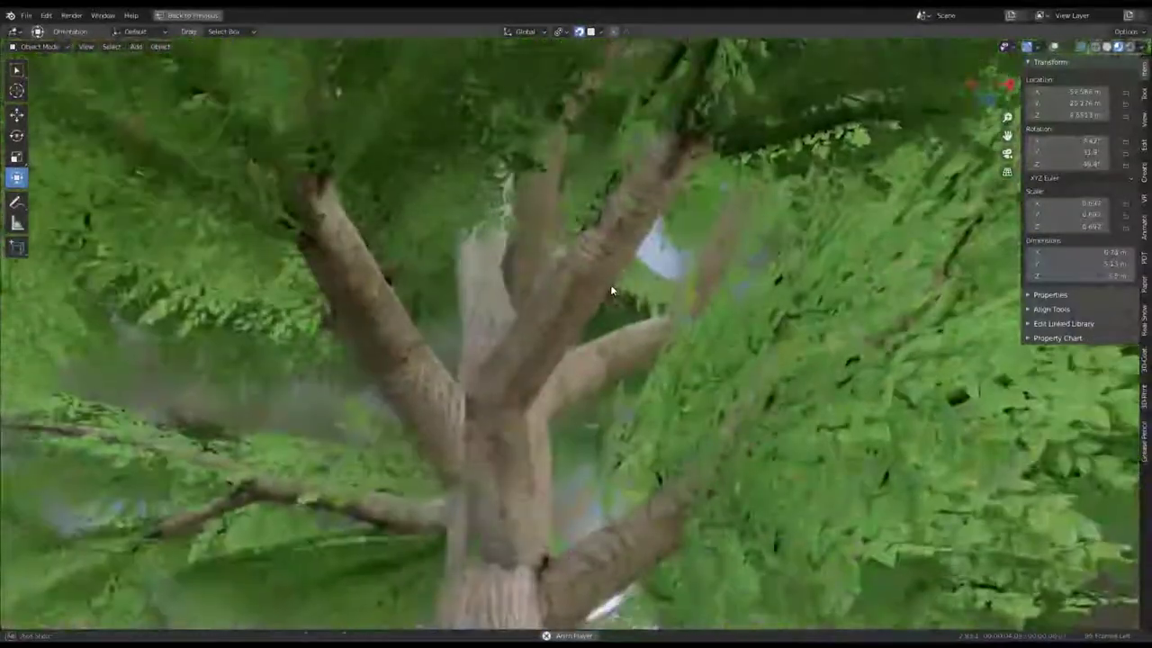
{"action": "key", "text": "g"}
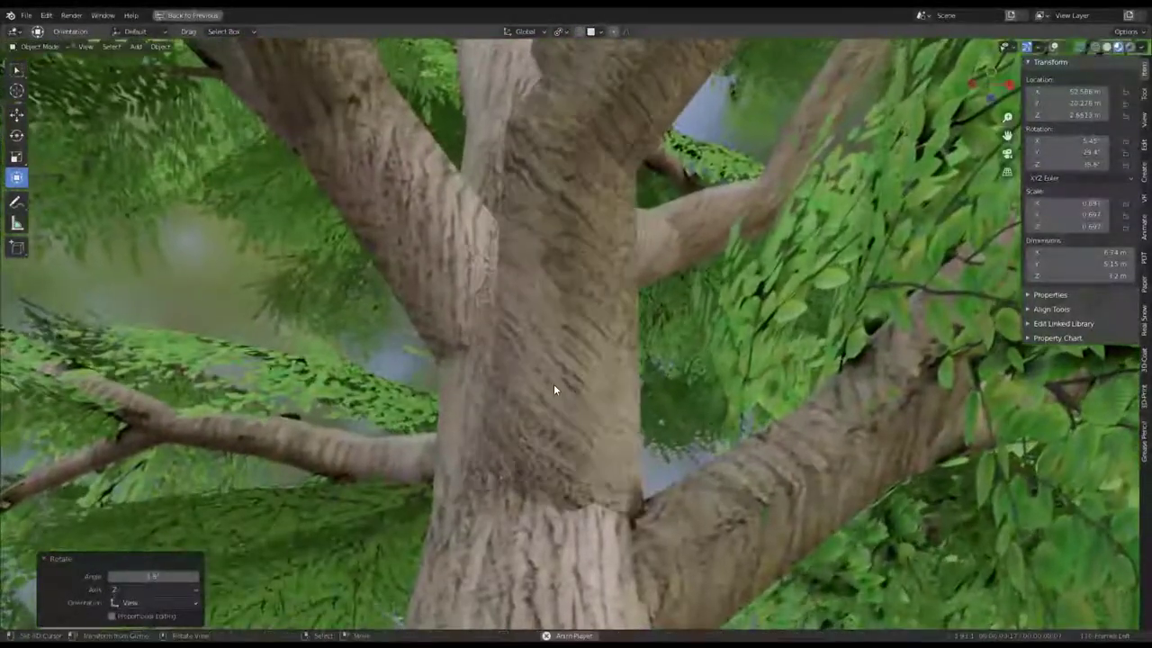
{"action": "middle_click_drag", "start_coordinate": [553, 385], "coordinate": [564, 441]}
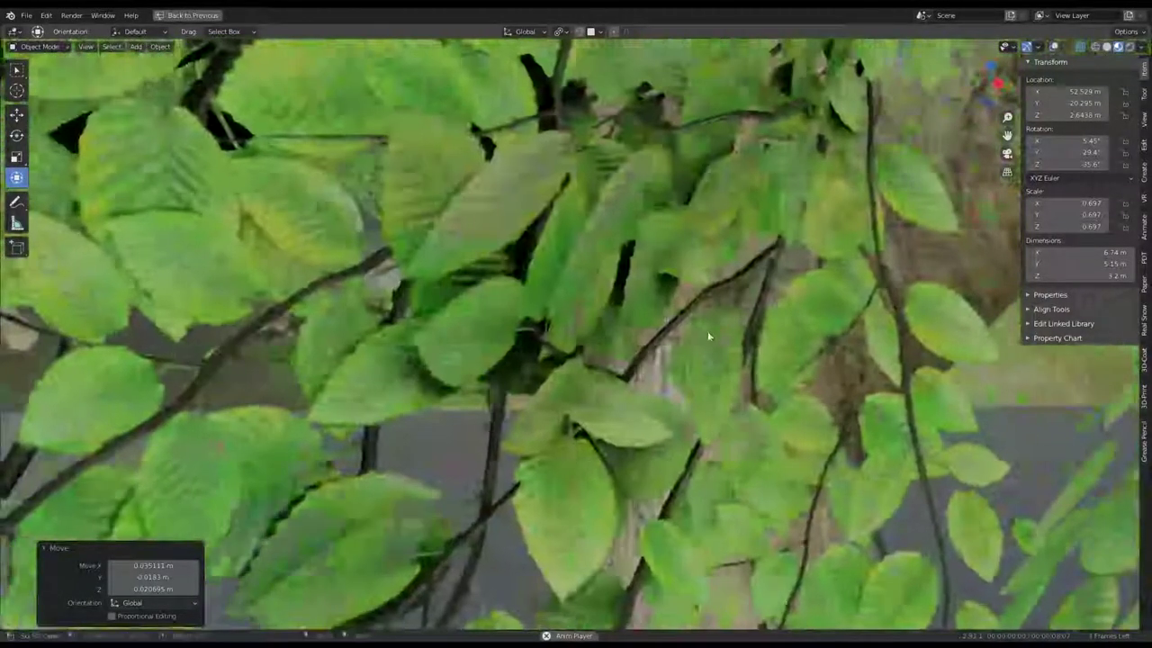
Place the tree in its new position and turn it through several rotations.
{"action": "left_click", "coordinate": [770, 349]}
{"action": "key", "text": "r"}
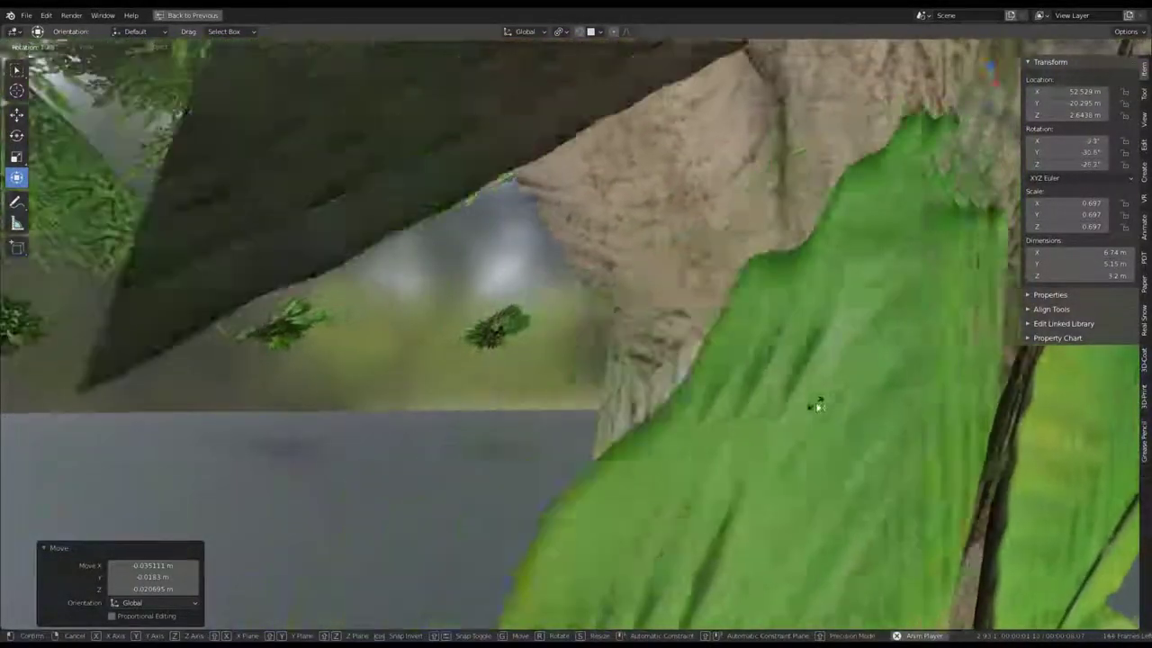
{"action": "left_click", "coordinate": [801, 419]}
{"action": "key", "text": "g"}
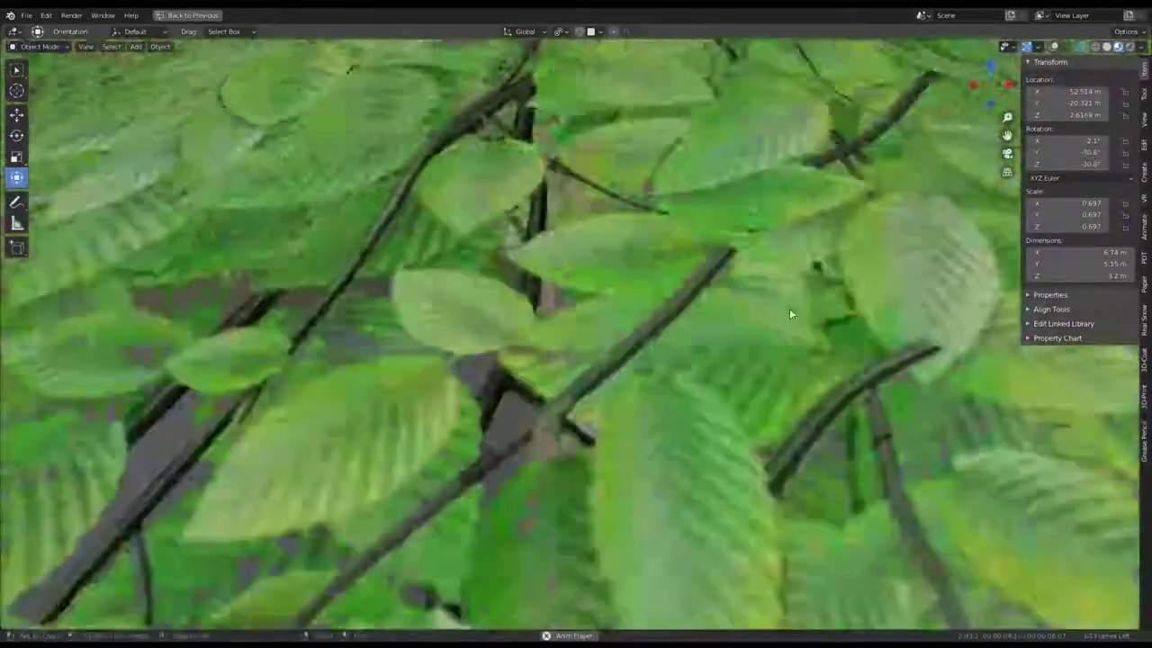
{"action": "left_click", "coordinate": [691, 417]}
{"action": "key", "text": "g"}
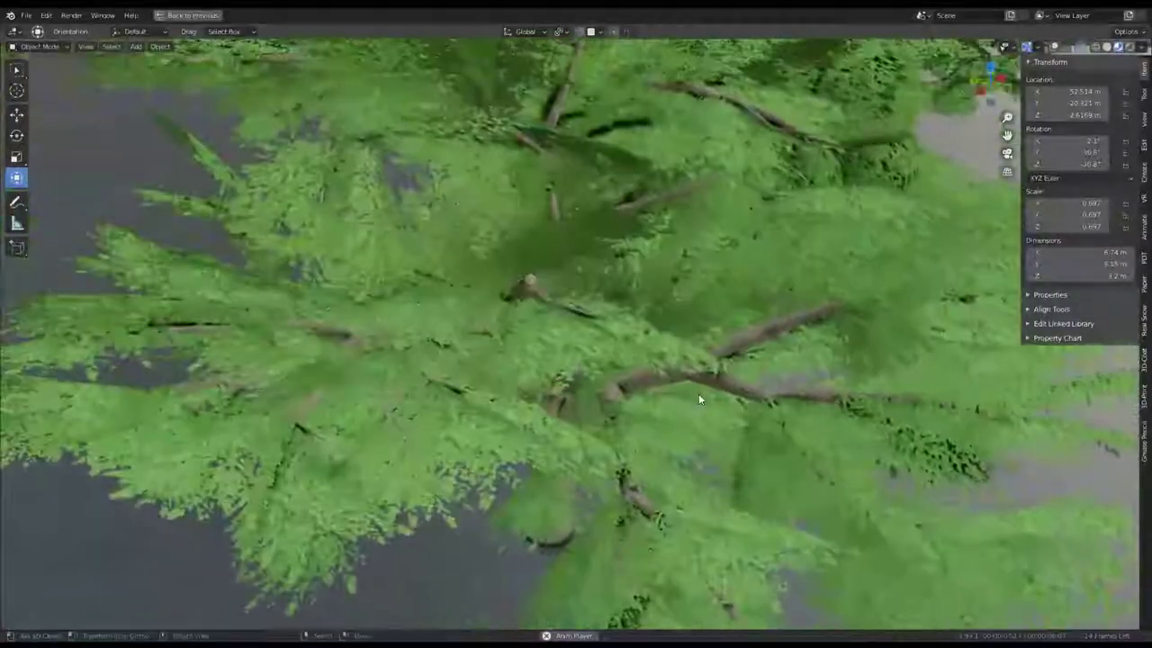
{"action": "key", "text": "r"}
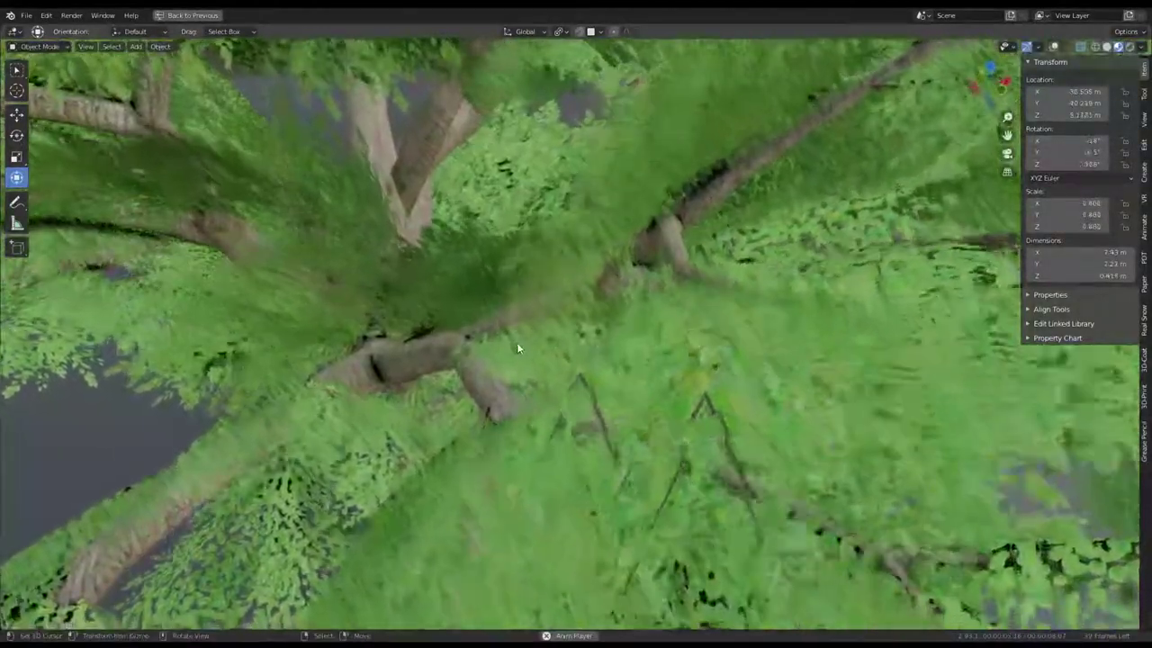
{"action": "key", "text": "r"}
{"action": "left_click", "coordinate": [550, 257]}
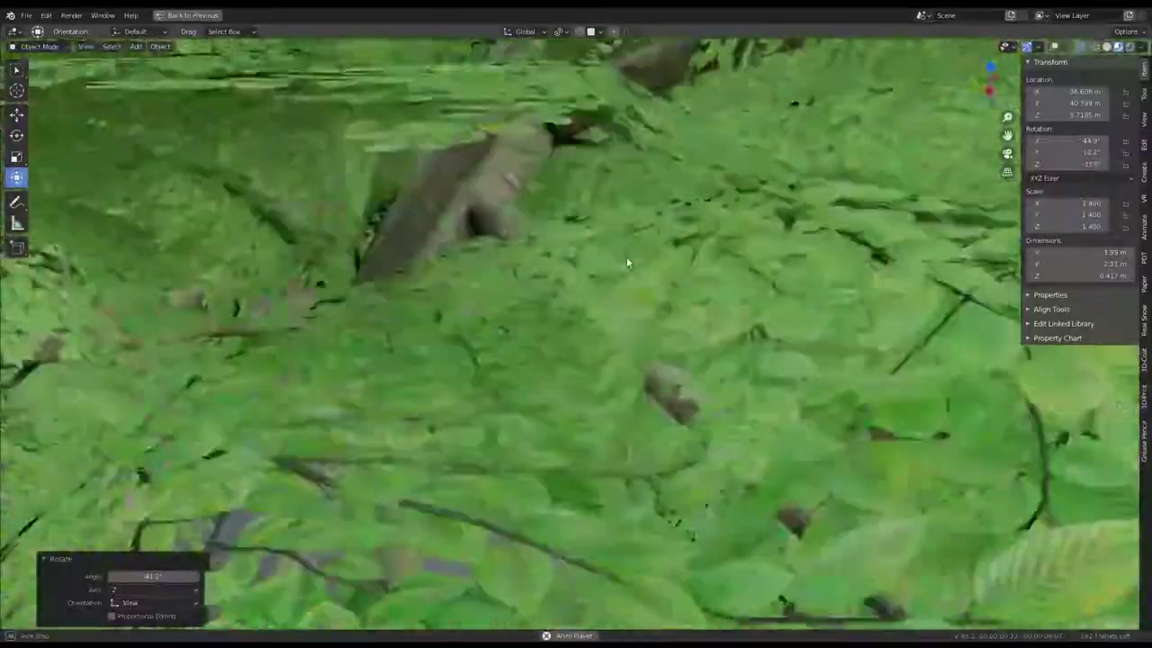
Rotate the tree again, enlarge it slightly, and nudge and turn it once more.
{"action": "key", "text": "r"}
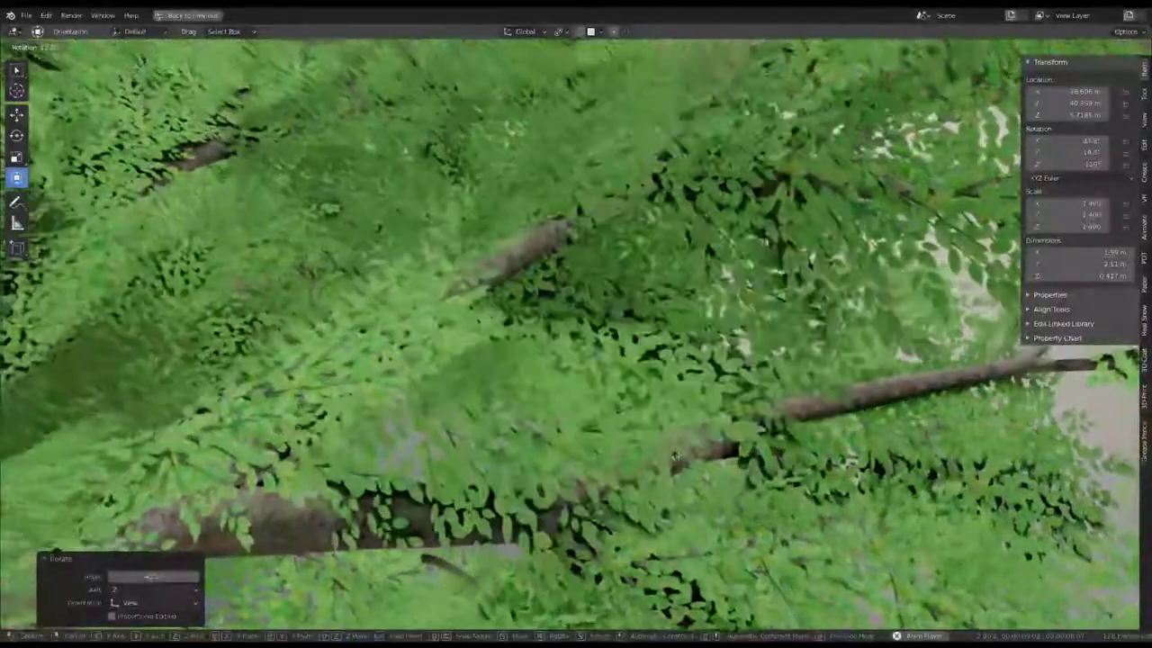
{"action": "left_click", "coordinate": [674, 456]}
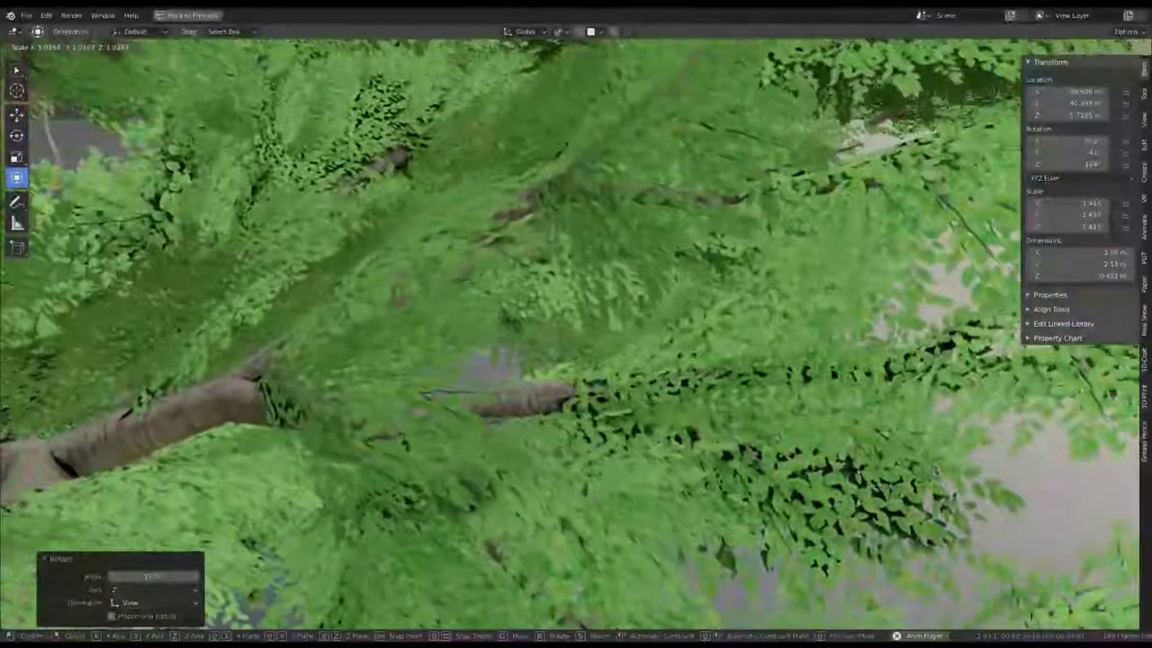
{"action": "left_click", "coordinate": [669, 340]}
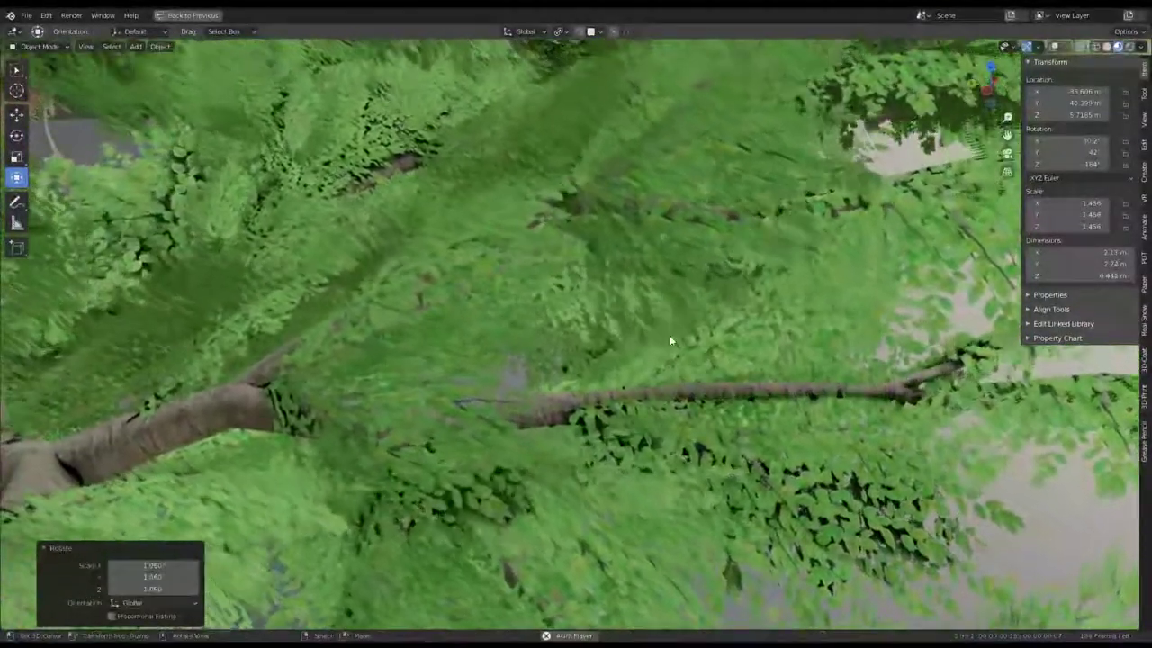
{"action": "key", "text": "g"}
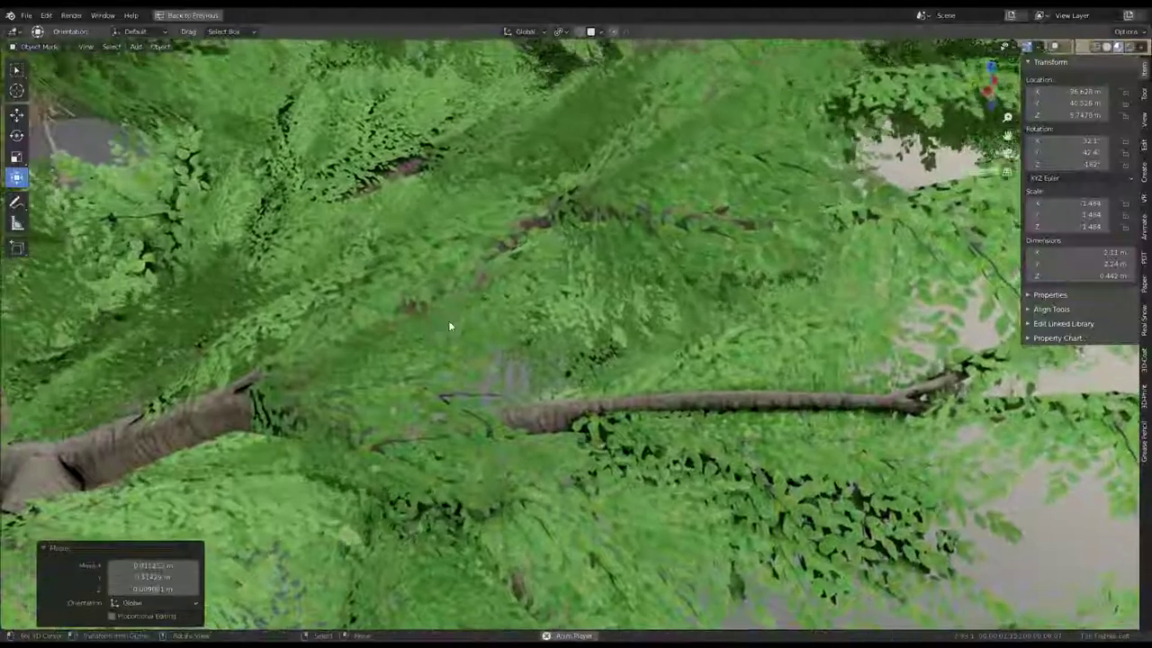
{"action": "key", "text": "r"}
{"action": "left_click", "coordinate": [511, 396]}
{"action": "key", "text": "r"}
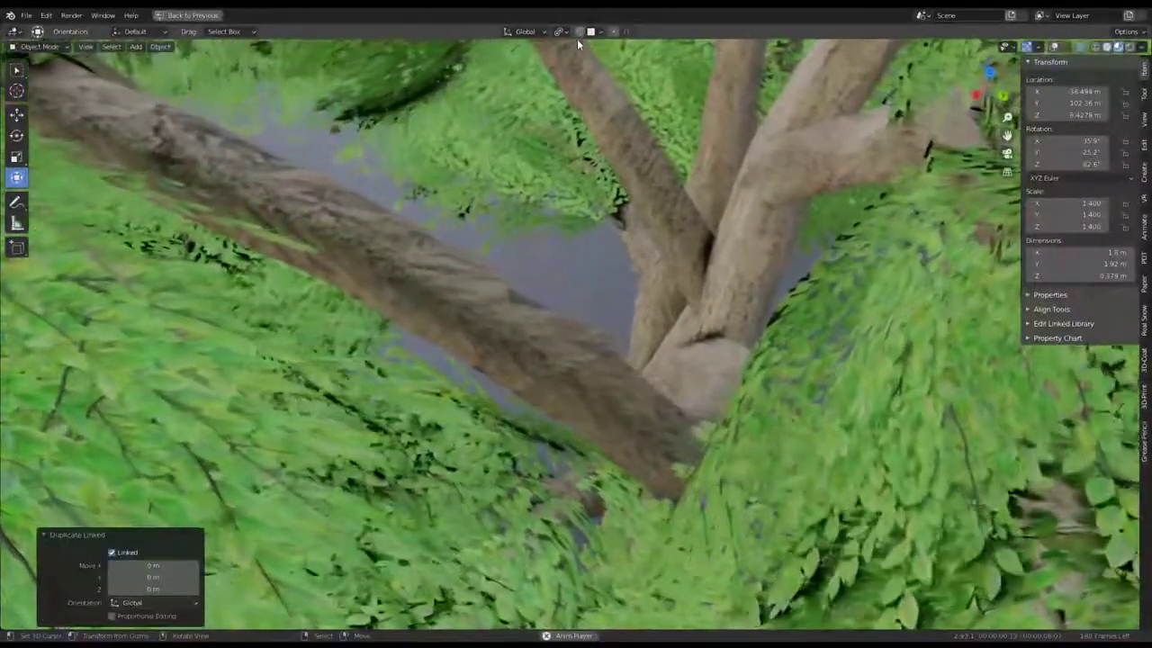
Turn on snapping, then move and rotate the linked copy around the trunk.
{"action": "left_click", "coordinate": [580, 33]}
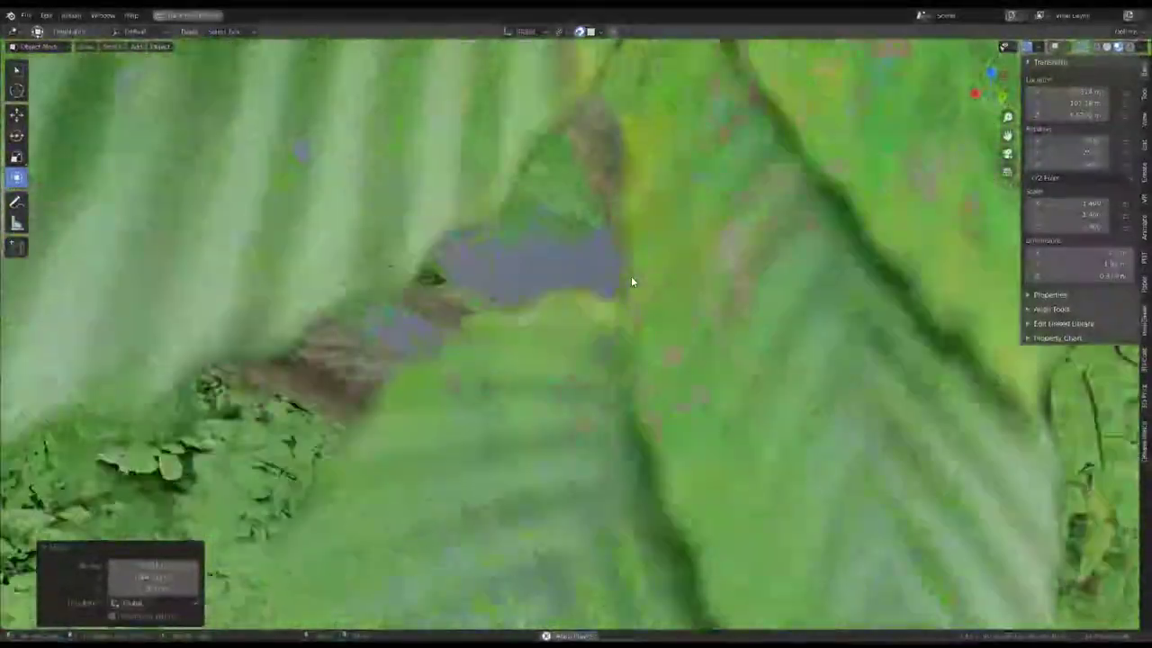
{"action": "key", "text": "g"}
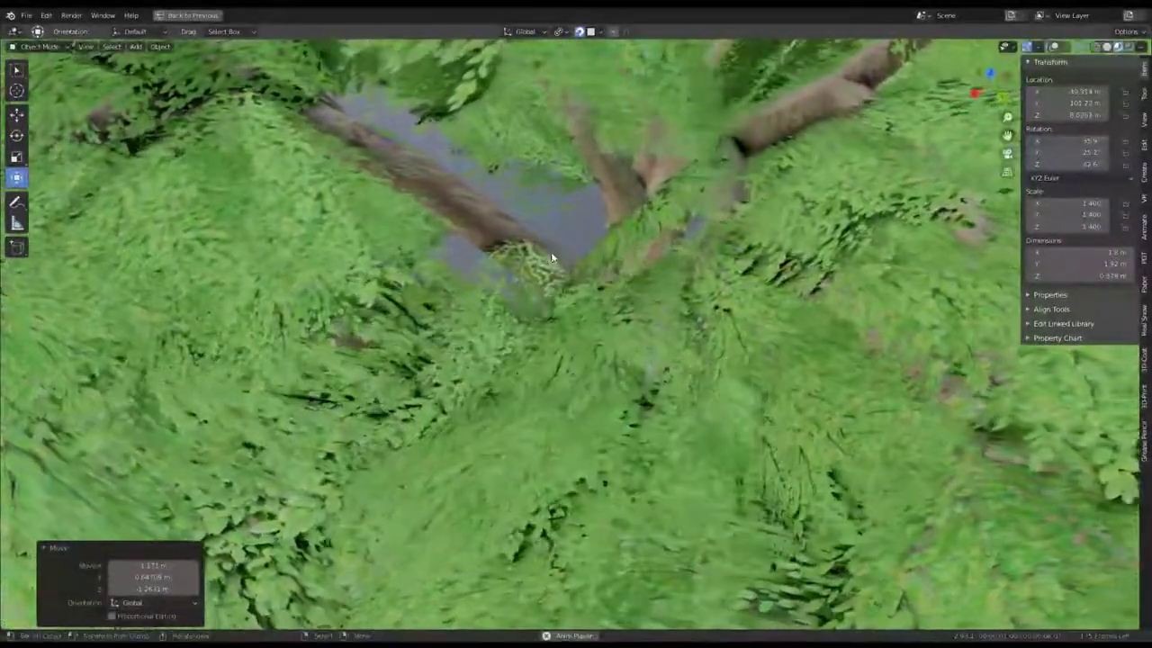
{"action": "left_click", "coordinate": [627, 178]}
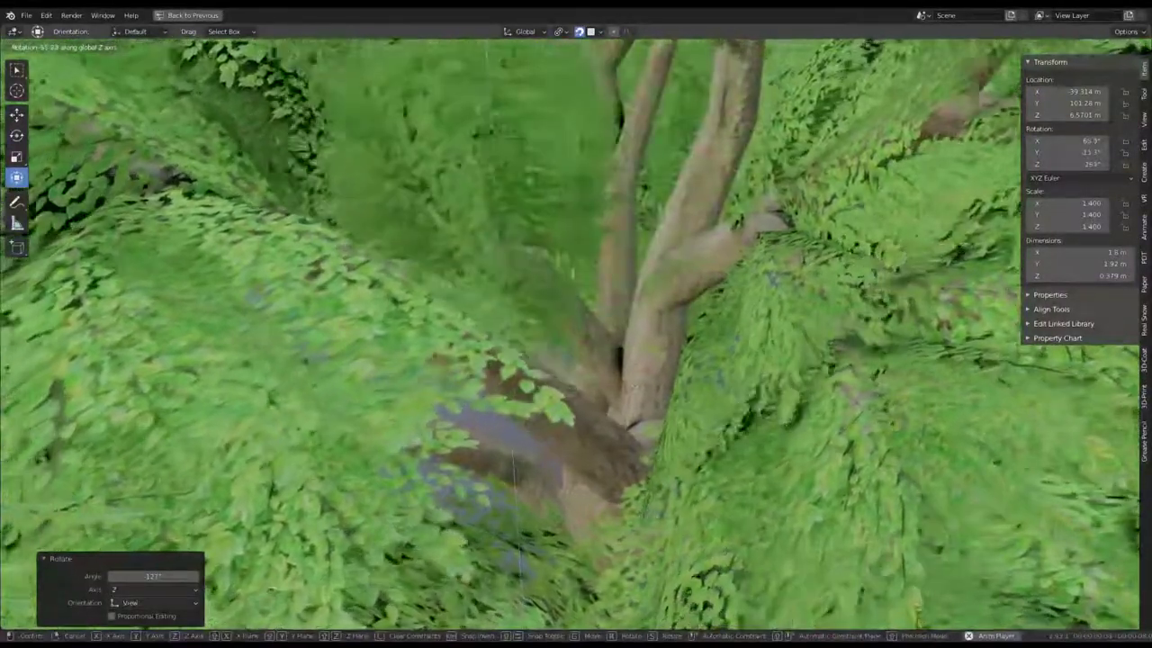
{"action": "middle_click_drag", "start_coordinate": [620, 342], "coordinate": [586, 355]}
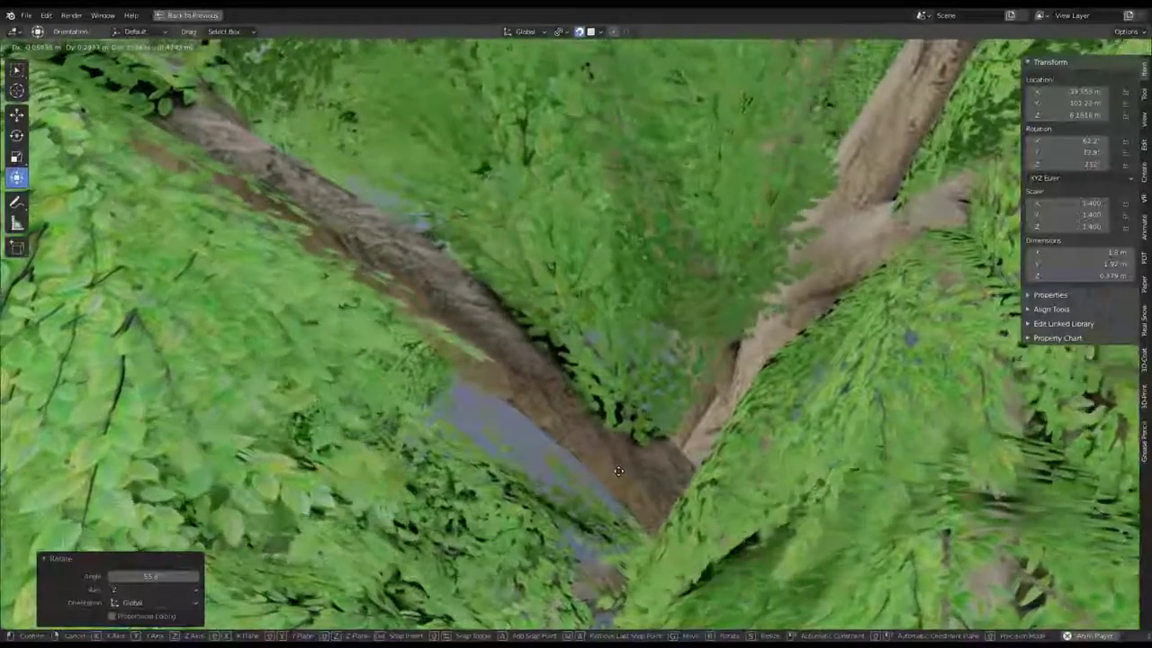
{"action": "left_click", "coordinate": [638, 420]}
{"action": "key", "text": "r"}
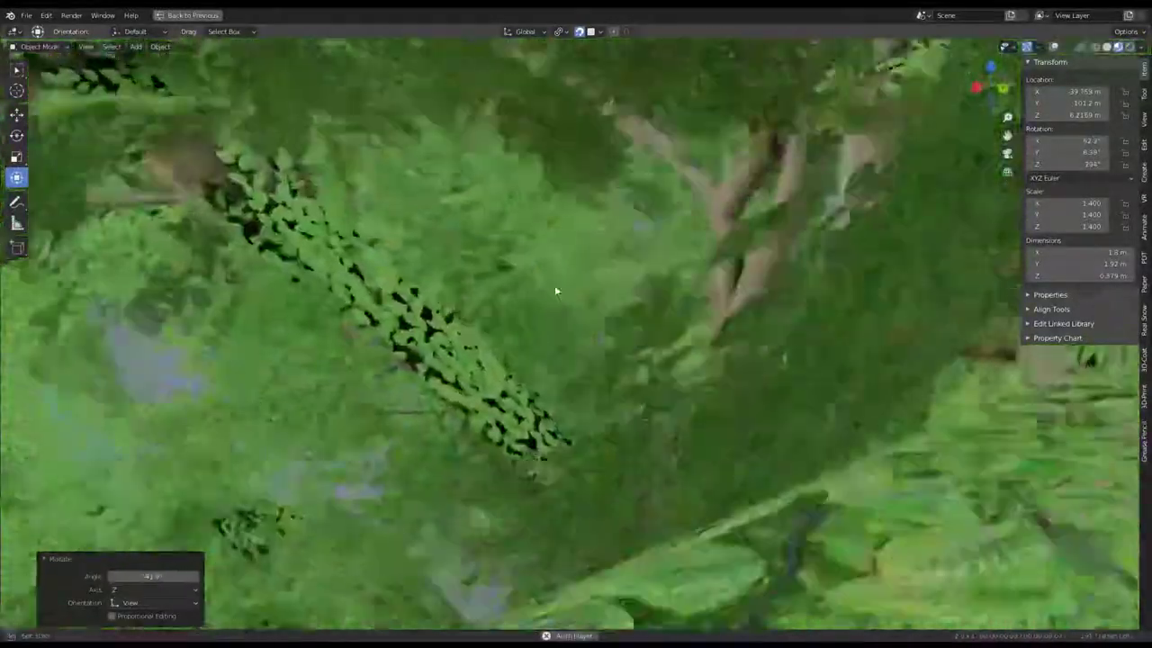
Fly the view through the leaves, then return to orbiting and zoom in on the trunk.
{"action": "mouse_move", "coordinate": [567, 312]}
{"action": "middle_mouse_down"}
{"action": "mouse_move", "coordinate": [714, 297]}
{"action": "mouse_move", "coordinate": [608, 360]}
{"action": "mouse_move", "coordinate": [580, 394]}
{"action": "middle_mouse_up"}
{"action": "key", "text": "shift+grave"}
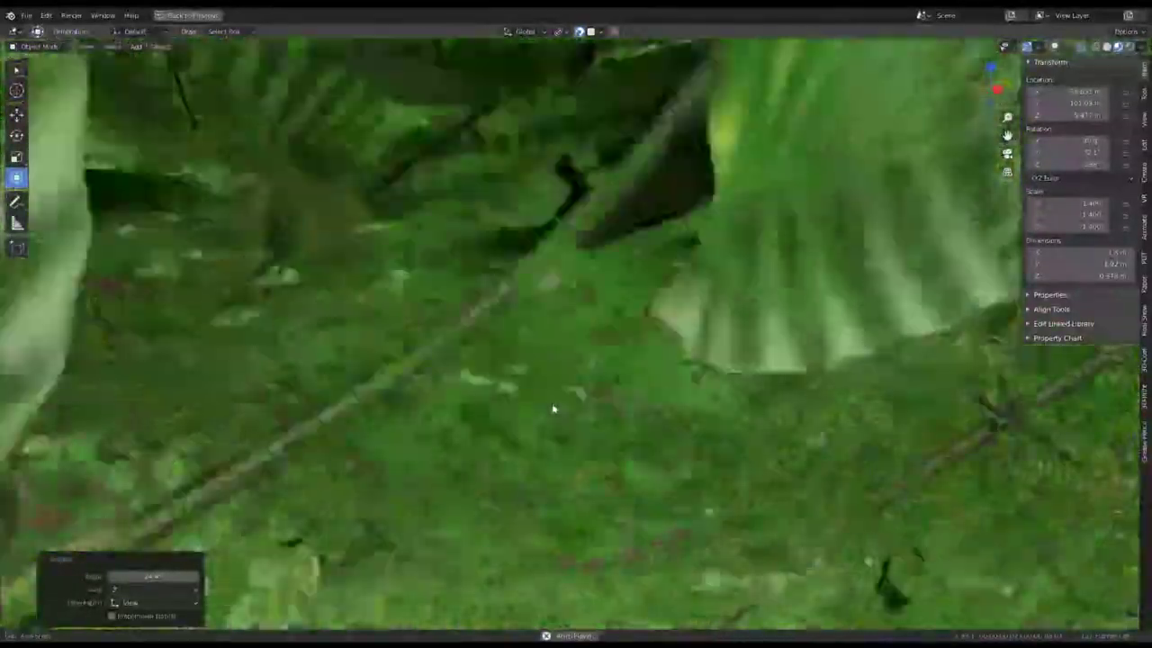
{"action": "left_click", "coordinate": [523, 417]}
{"action": "middle_click_drag", "start_coordinate": [524, 422], "coordinate": [593, 370]}
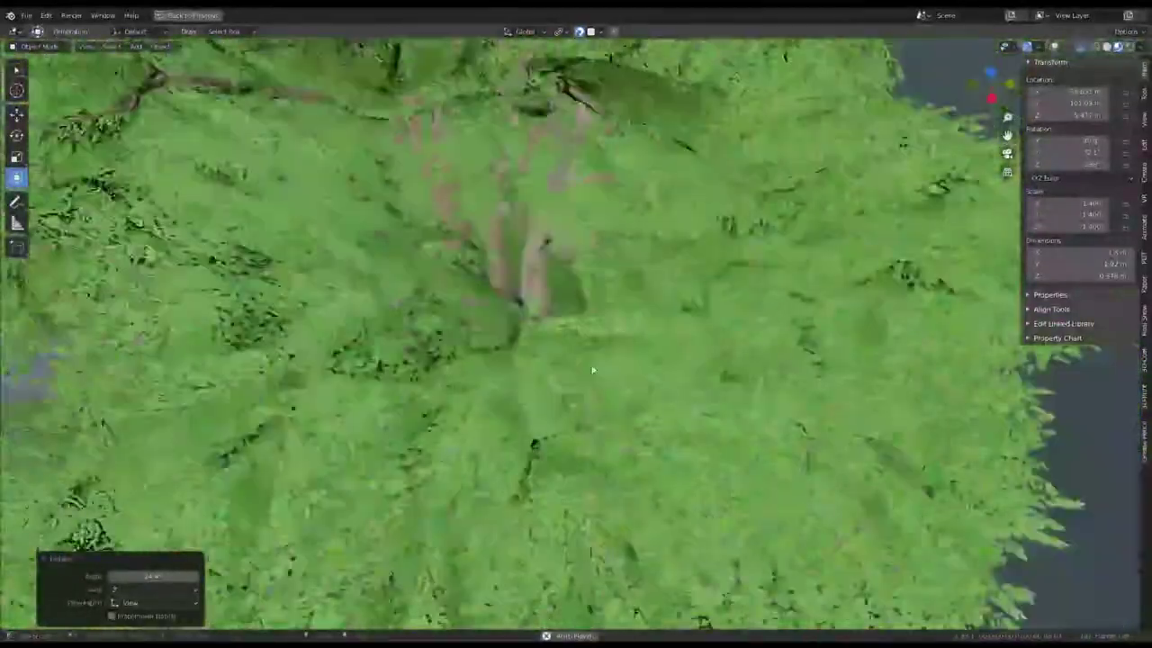
{"action": "scroll", "coordinate": [606, 316], "scroll_direction": "up", "scroll_amount": 5}
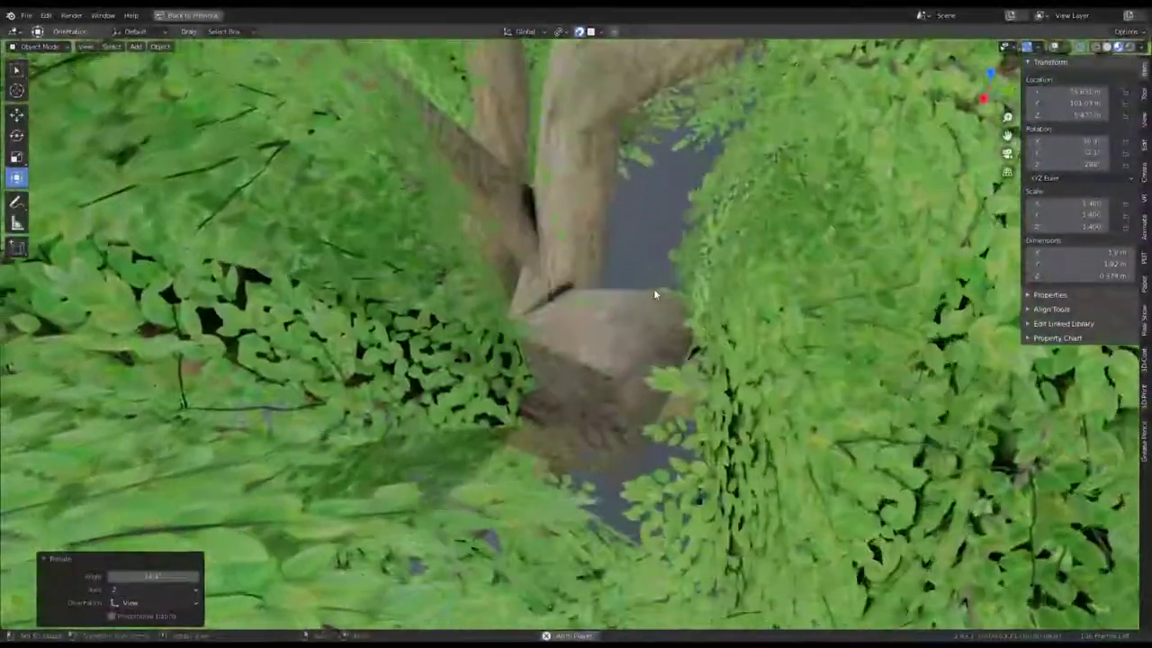
{"action": "scroll", "coordinate": [609, 384], "scroll_direction": "up", "scroll_amount": 3}
Move the linked tree copy and turn it to a new angle around the trunk.
{"action": "key", "text": "g"}
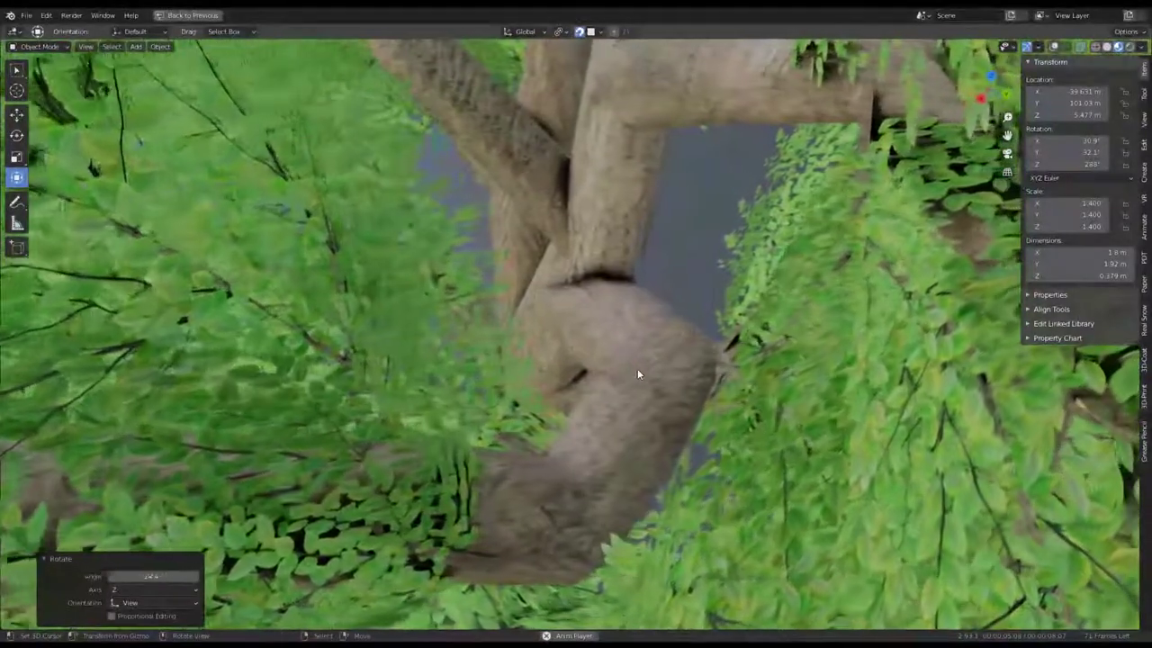
{"action": "middle_click_drag", "start_coordinate": [706, 334], "coordinate": [723, 272]}
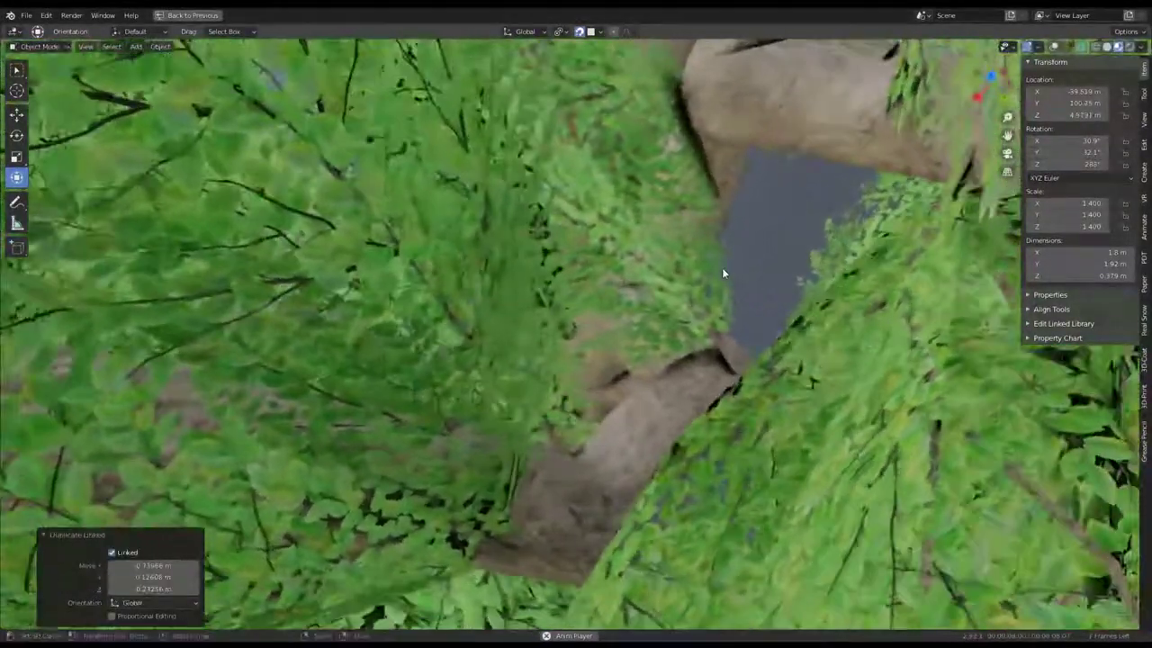
{"action": "mouse_move", "coordinate": [653, 263]}
{"action": "middle_mouse_down"}
{"action": "mouse_move", "coordinate": [629, 268]}
{"action": "mouse_move", "coordinate": [808, 185]}
{"action": "middle_mouse_up"}
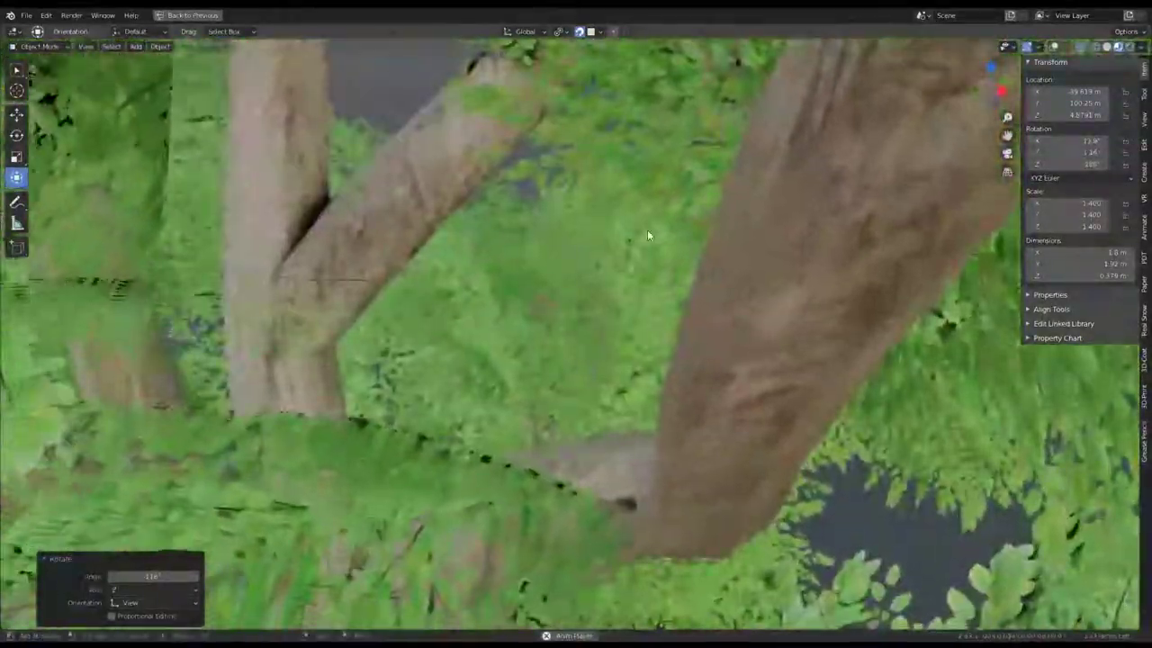
{"action": "mouse_move", "coordinate": [648, 236]}
{"action": "middle_mouse_down"}
{"action": "mouse_move", "coordinate": [676, 264]}
{"action": "mouse_move", "coordinate": [630, 265]}
{"action": "mouse_move", "coordinate": [704, 257]}
{"action": "mouse_move", "coordinate": [581, 354]}
{"action": "middle_mouse_up"}
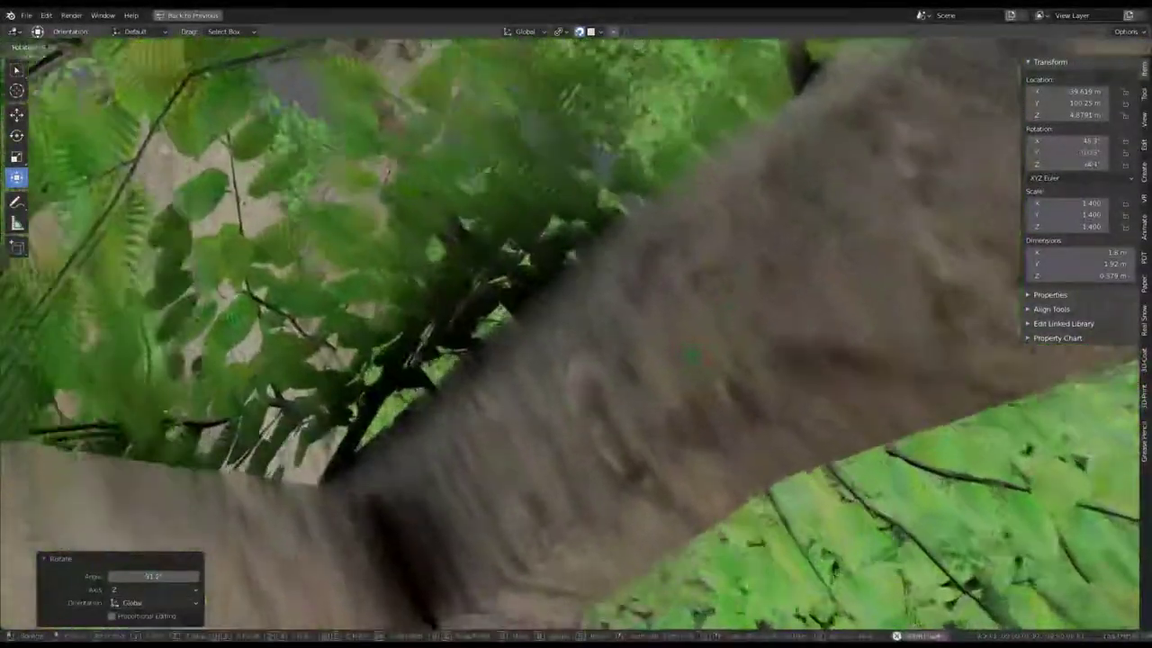
{"action": "left_click", "coordinate": [513, 264]}
{"action": "key", "text": "r"}
{"action": "left_click", "coordinate": [667, 258]}
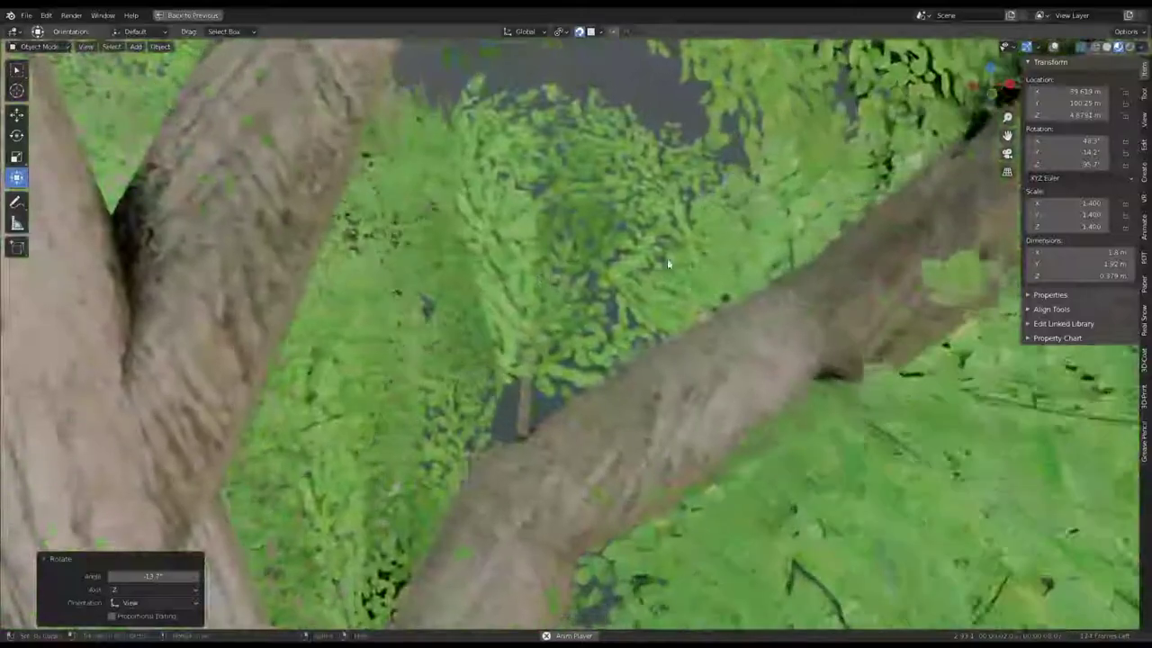
{"action": "key", "text": "g"}
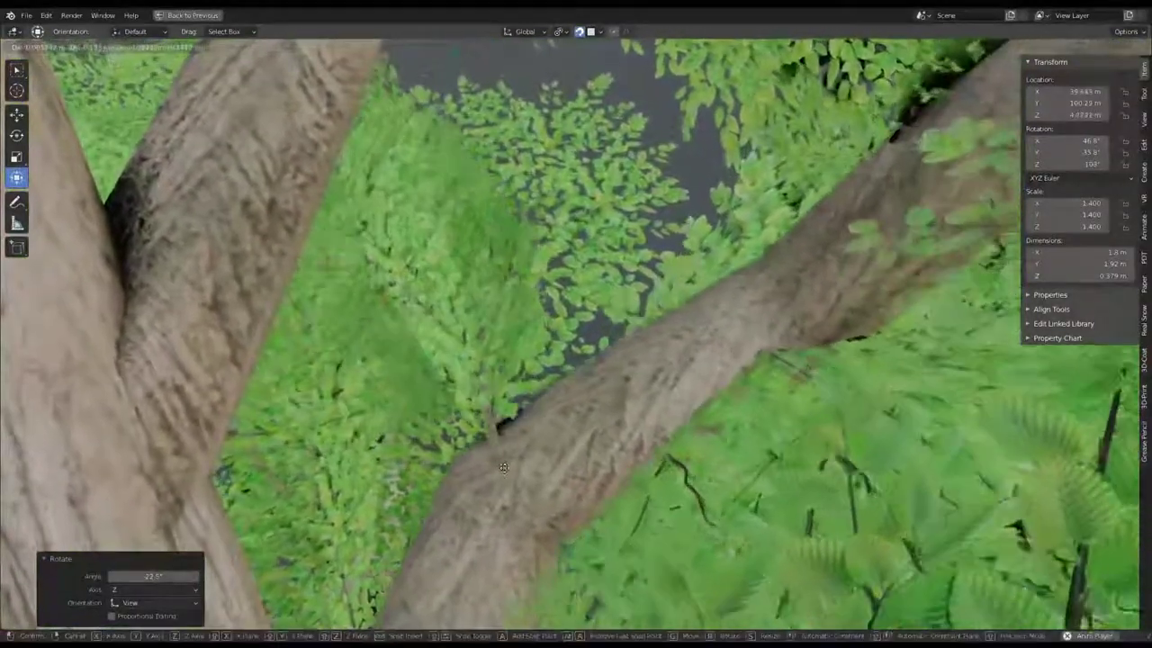
{"action": "key", "text": "r"}
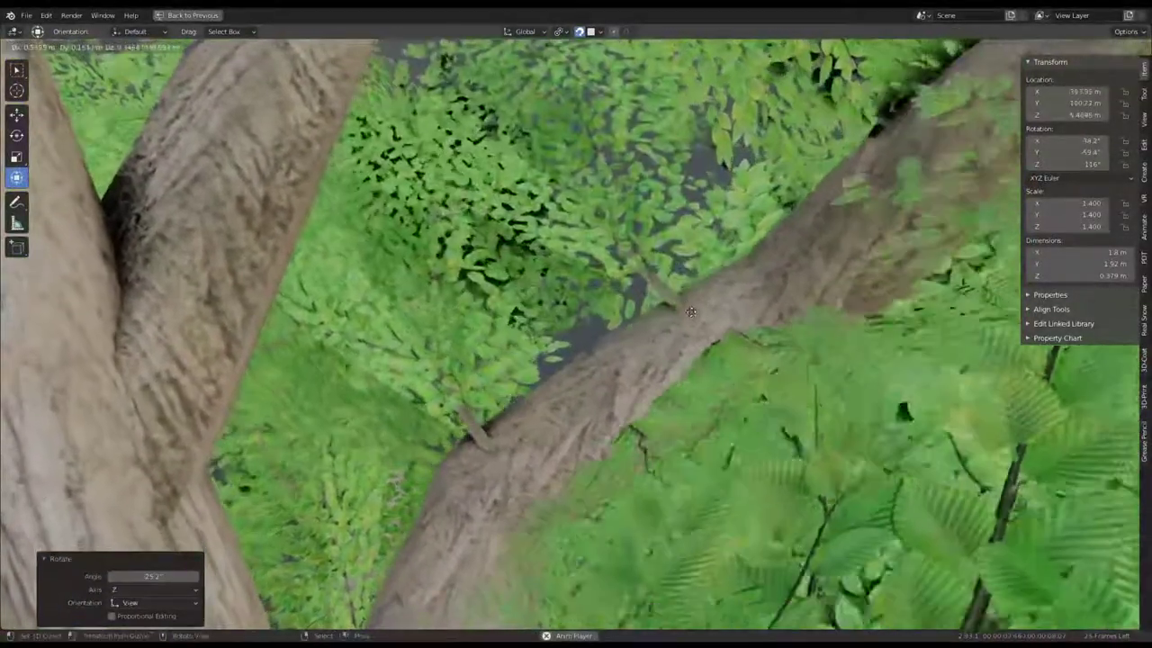
Add another linked copy with Alt+D, rotate it, and scale it smaller.
{"action": "key", "text": "alt+d"}
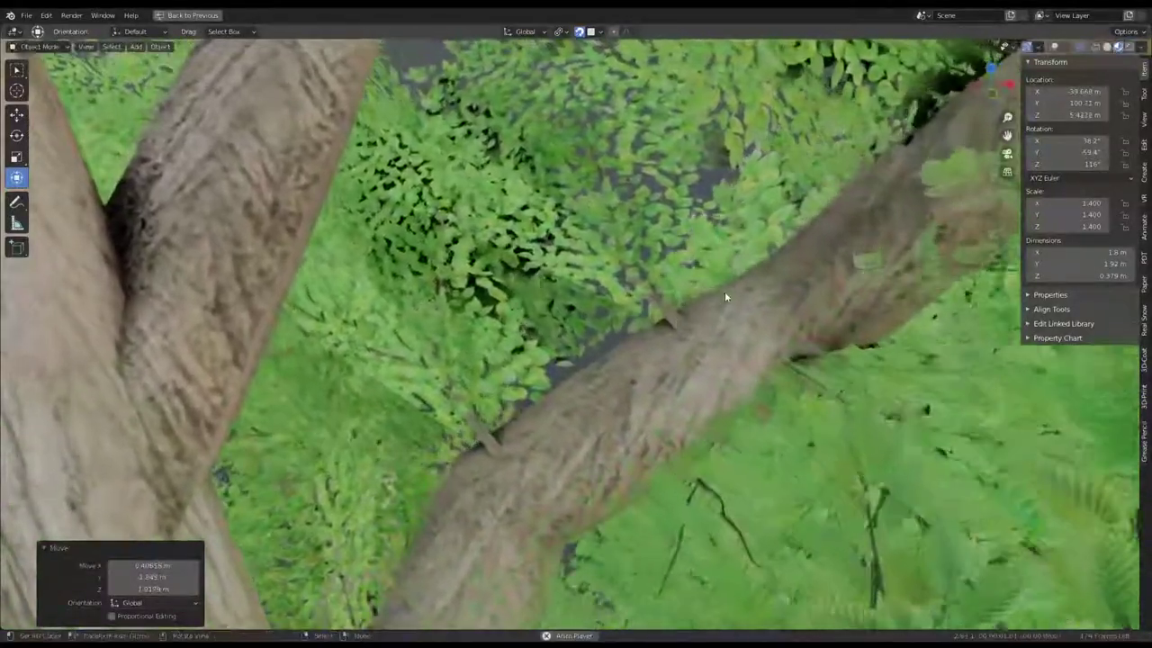
{"action": "left_click", "coordinate": [734, 306]}
{"action": "key", "text": "r"}
{"action": "left_click", "coordinate": [785, 245]}
{"action": "middle_click_drag", "start_coordinate": [785, 244], "coordinate": [624, 305]}
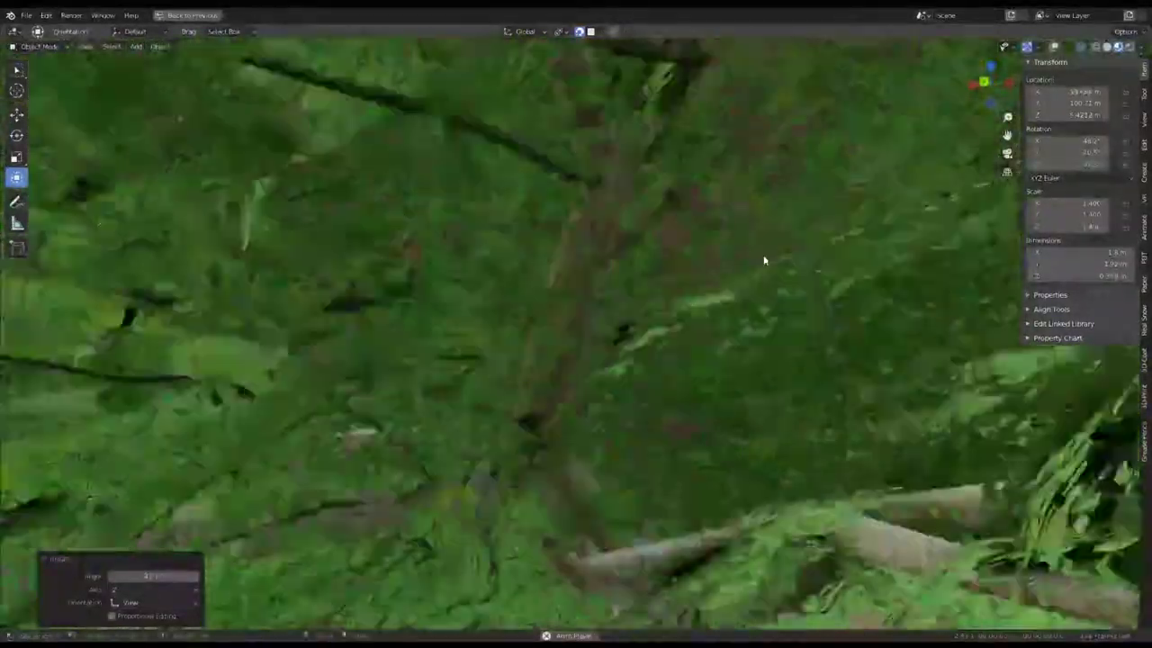
{"action": "key", "text": "s"}
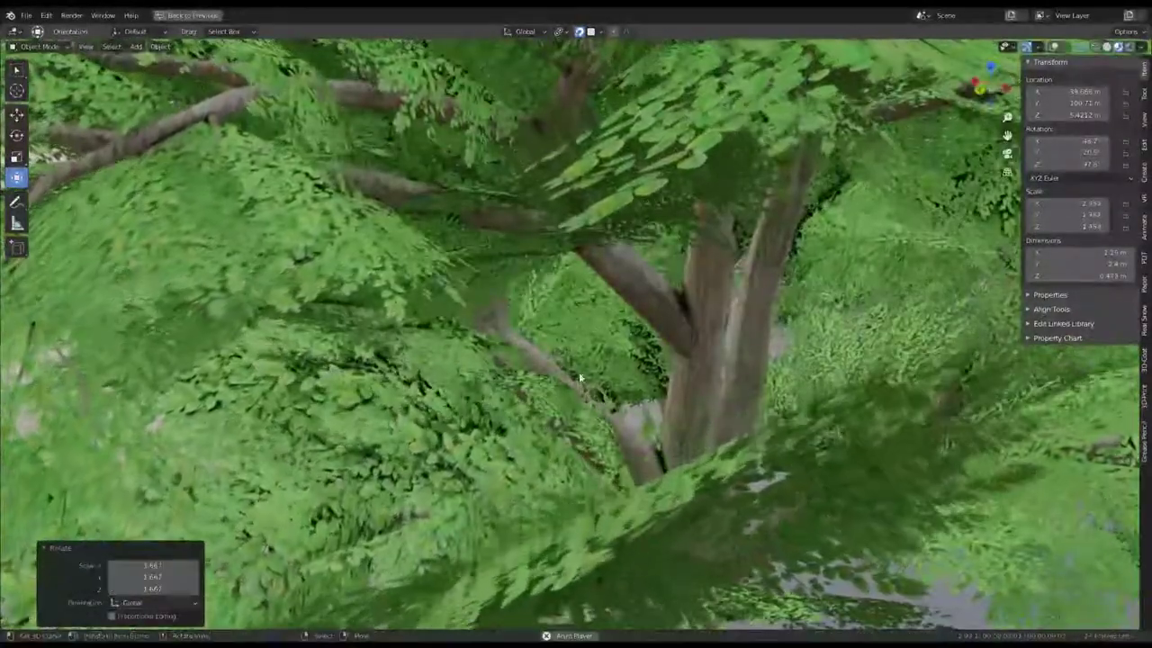
{"action": "left_click", "coordinate": [570, 426]}
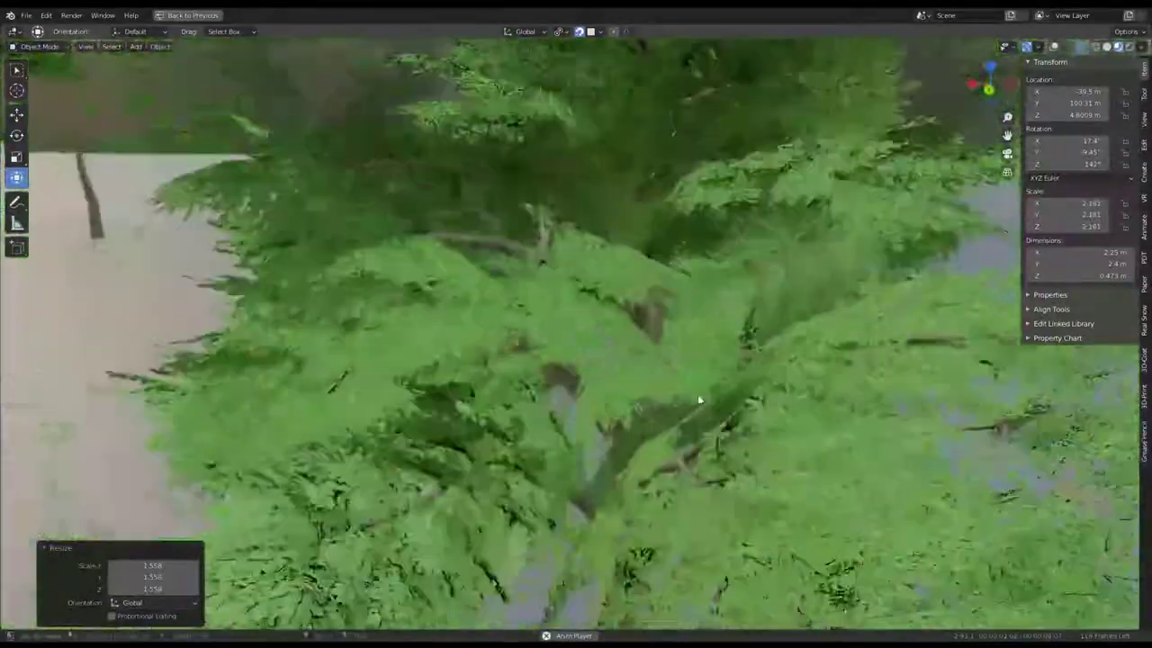
{"action": "left_click", "coordinate": [642, 381]}
Turn this copy around its vertical axis and reposition it.
{"action": "scroll", "coordinate": [626, 383], "scroll_direction": "up", "scroll_amount": 5}
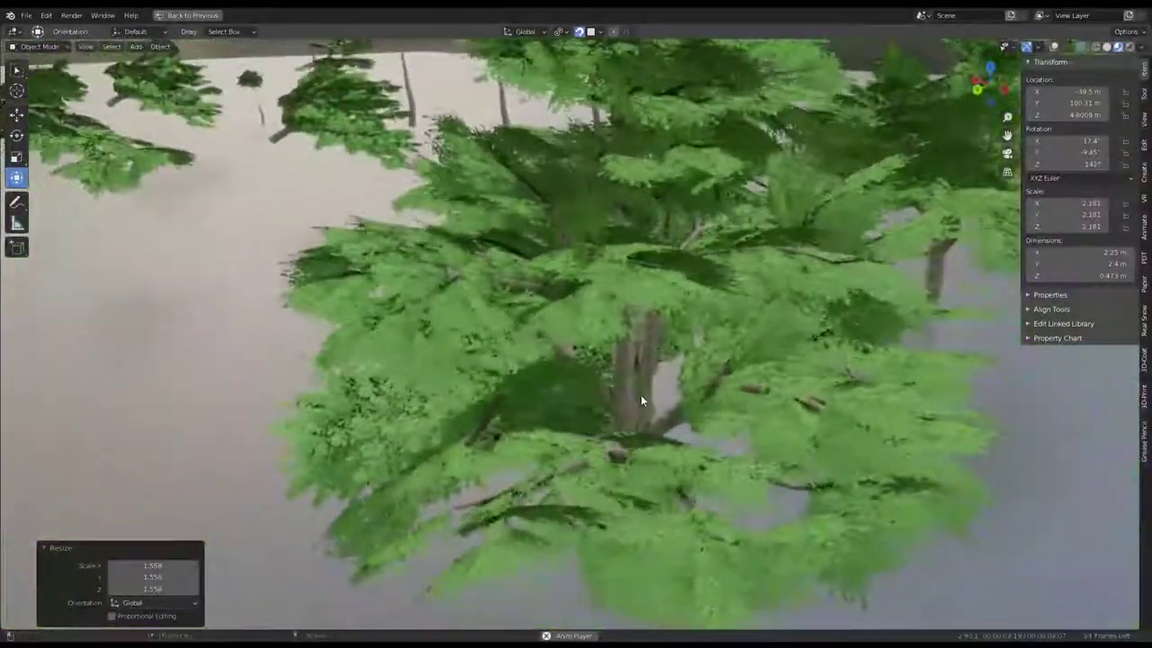
{"action": "middle_click_drag", "start_coordinate": [641, 394], "coordinate": [560, 350]}
{"action": "scroll", "coordinate": [560, 350], "scroll_direction": "up", "scroll_amount": 3}
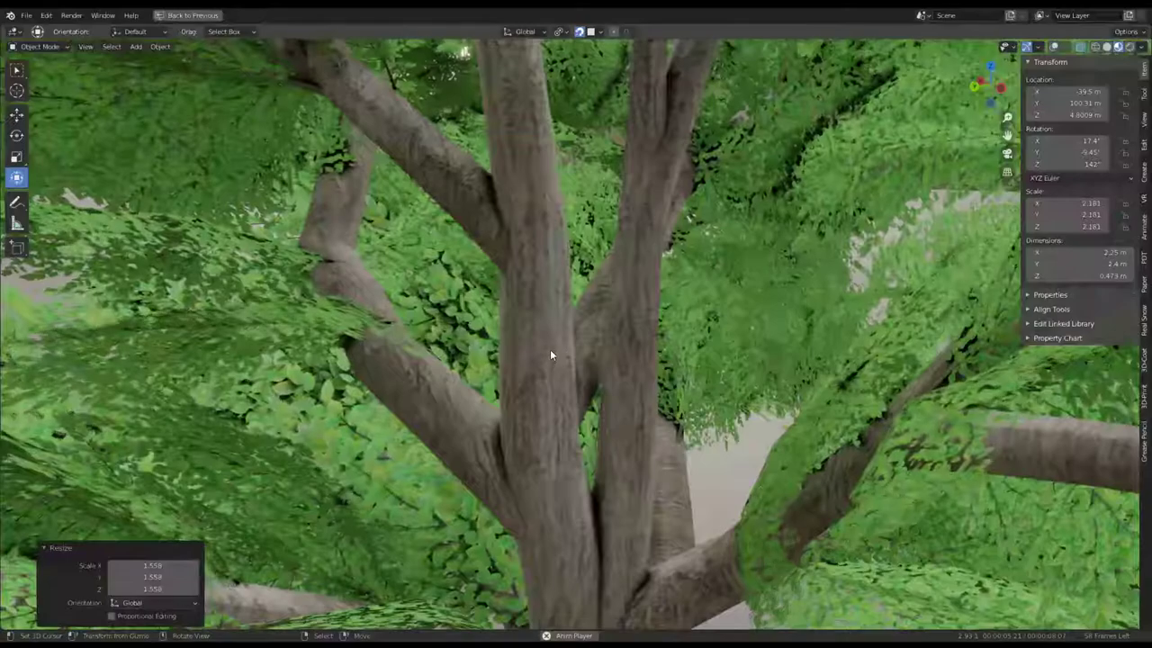
{"action": "middle_click_drag", "start_coordinate": [551, 344], "coordinate": [485, 378]}
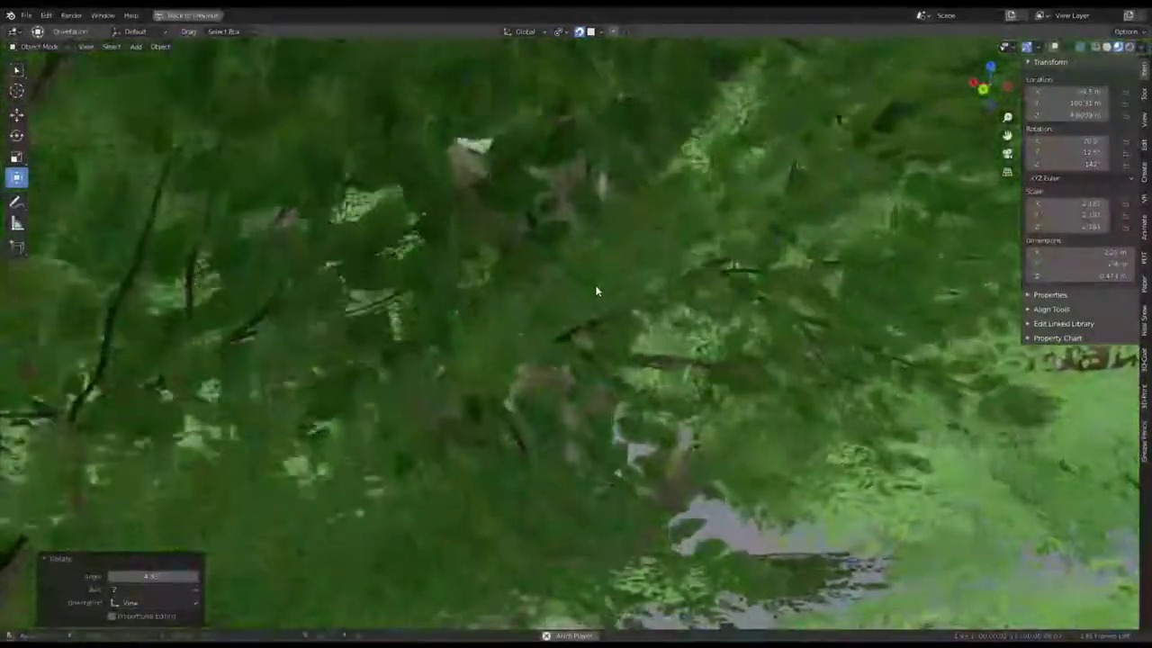
{"action": "left_click", "coordinate": [597, 291]}
{"action": "left_click", "coordinate": [520, 399]}
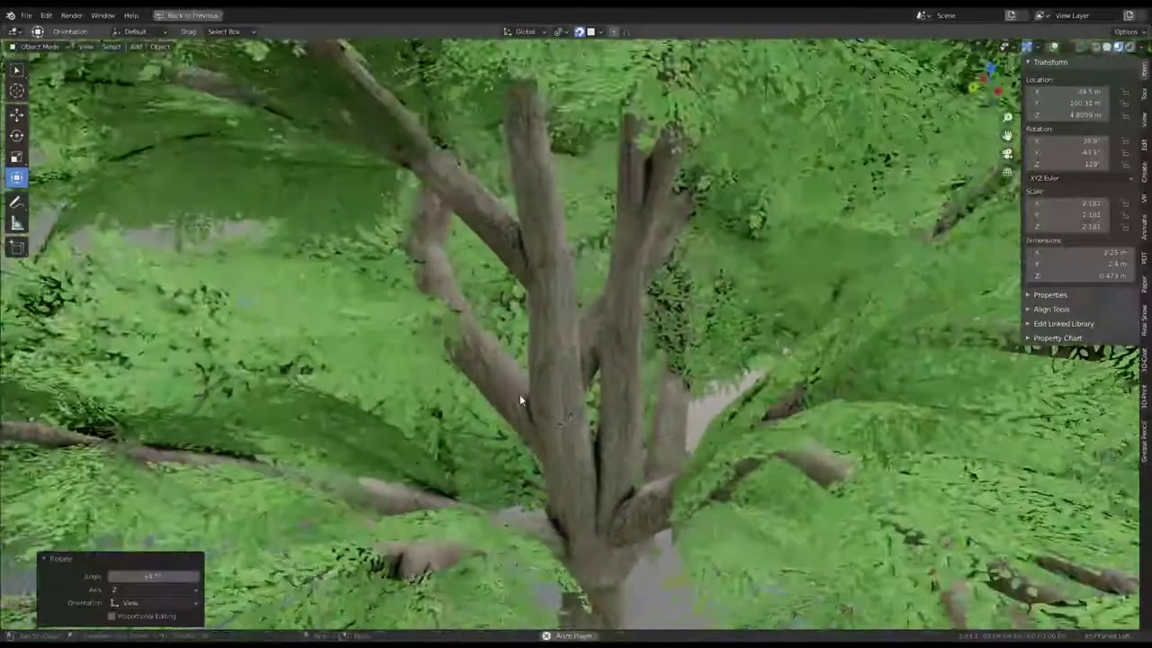
{"action": "left_click", "coordinate": [460, 335]}
{"action": "middle_click_drag", "start_coordinate": [509, 365], "coordinate": [603, 342]}
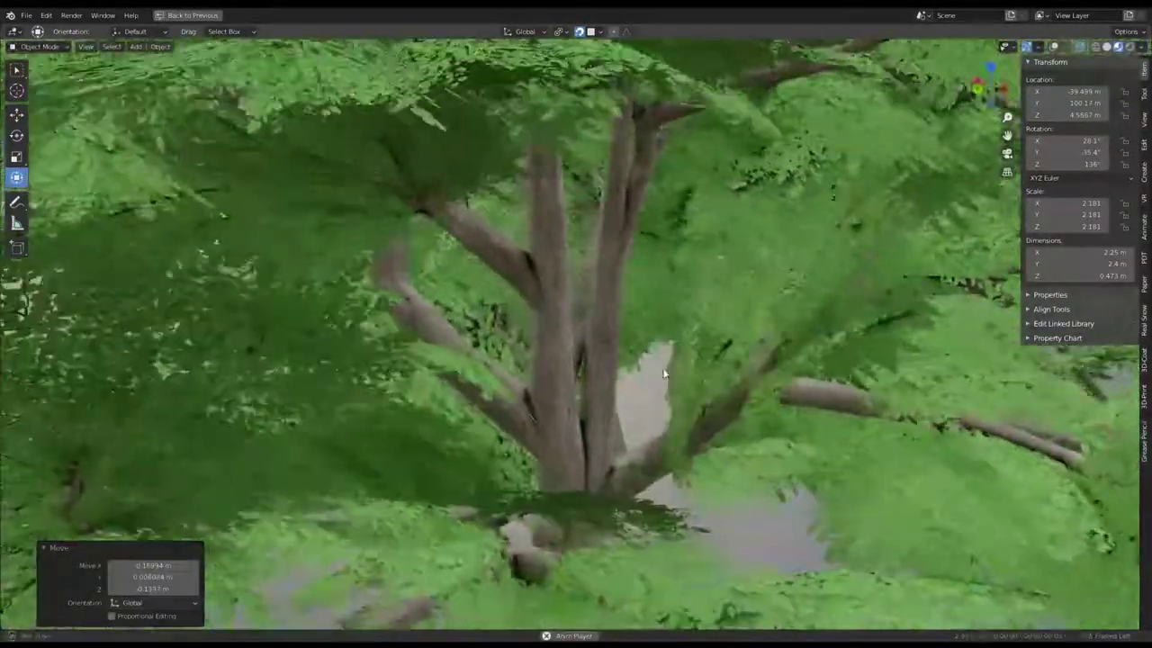
{"action": "scroll", "coordinate": [603, 341], "scroll_direction": "down", "scroll_amount": 2}
{"action": "scroll", "coordinate": [603, 334], "scroll_direction": "down", "scroll_amount": 3}
{"action": "scroll", "coordinate": [594, 329], "scroll_direction": "down", "scroll_amount": 1}
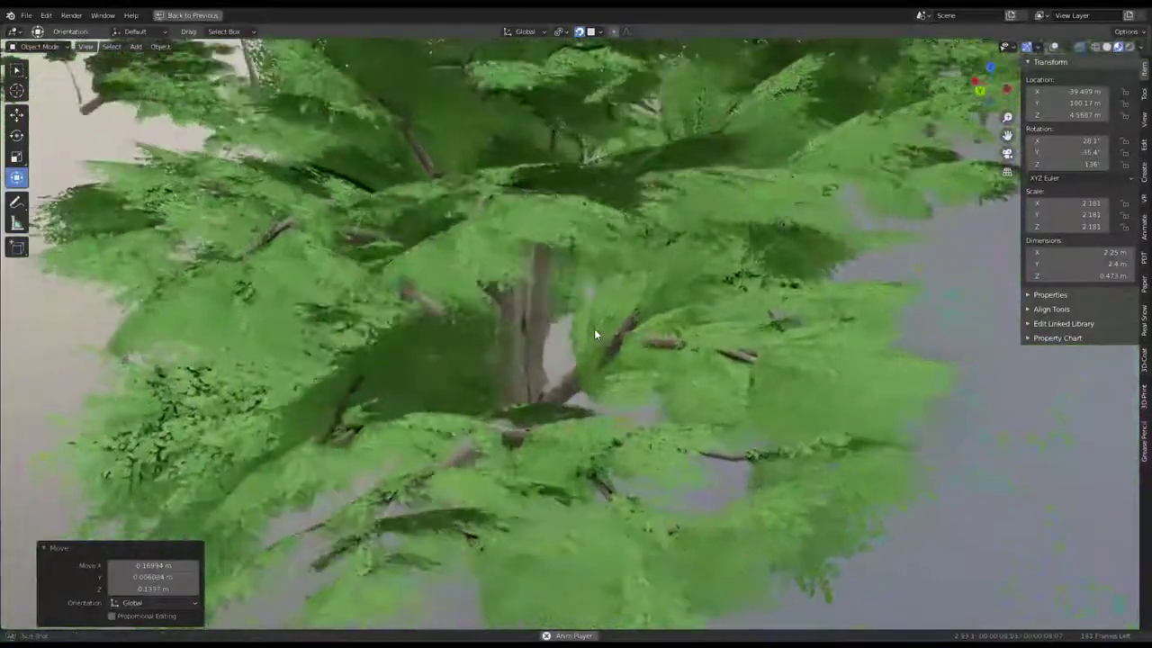
{"action": "scroll", "coordinate": [576, 324], "scroll_direction": "up", "scroll_amount": 4}
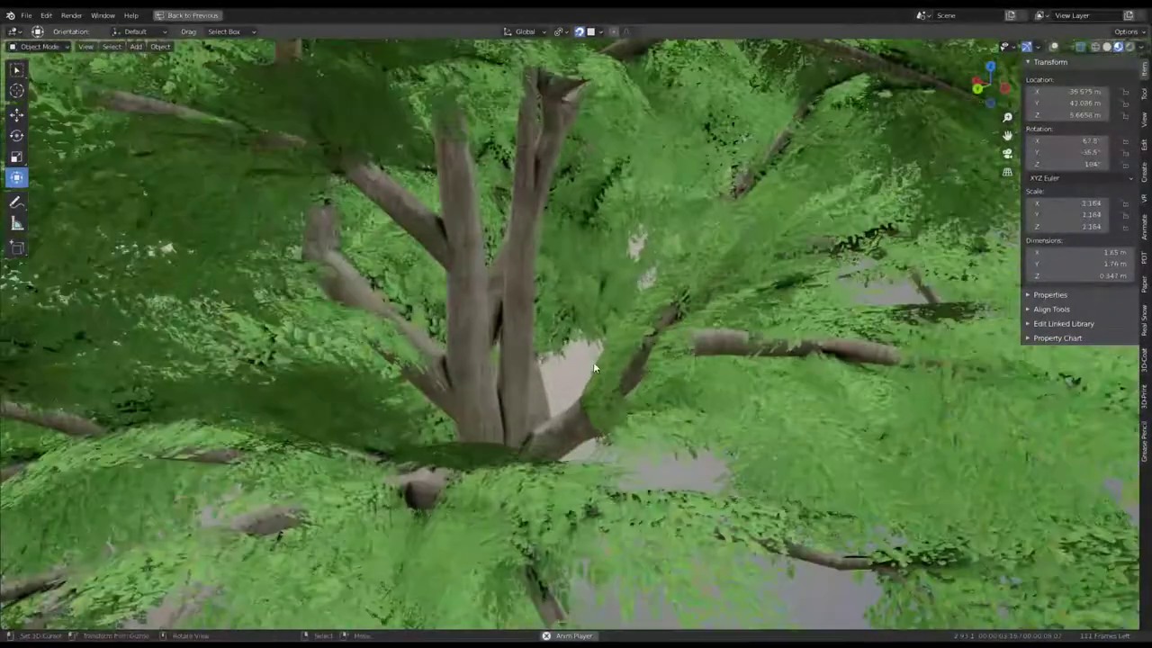
Select another tree copy, rotate it several times for variety, and reposition it.
{"action": "left_click", "coordinate": [593, 362]}
{"action": "key", "text": "r"}
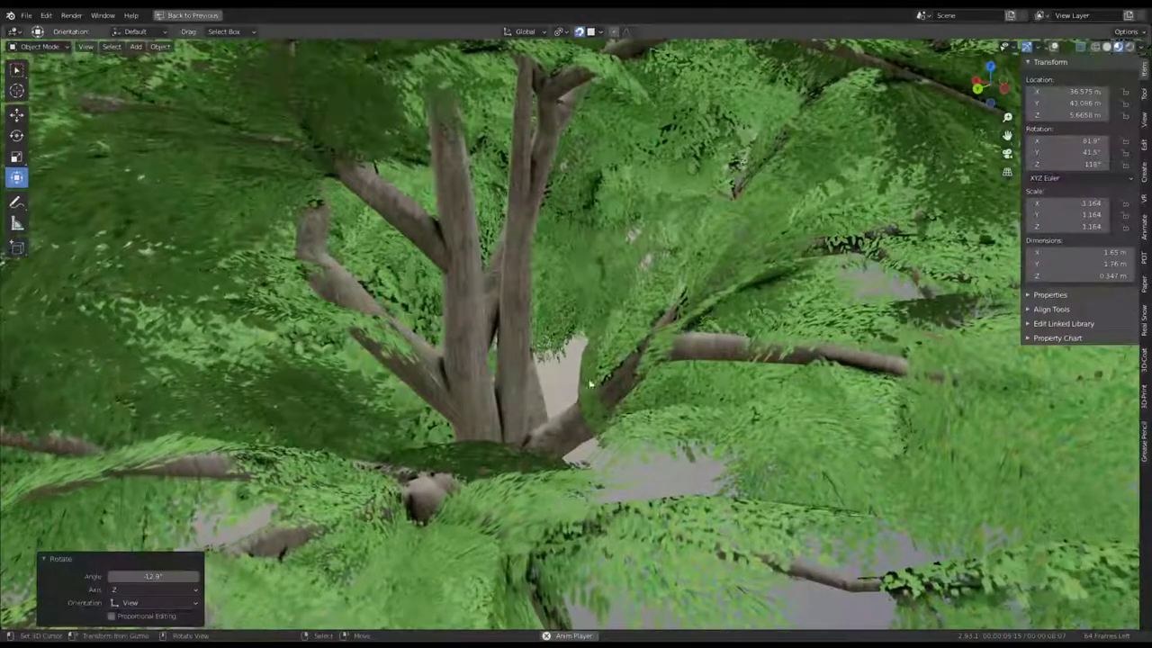
{"action": "scroll", "coordinate": [590, 385], "scroll_direction": "up", "scroll_amount": 2}
{"action": "scroll", "coordinate": [559, 427], "scroll_direction": "up", "scroll_amount": 1}
{"action": "scroll", "coordinate": [580, 430], "scroll_direction": "up", "scroll_amount": 1}
{"action": "scroll", "coordinate": [581, 431], "scroll_direction": "up", "scroll_amount": 1}
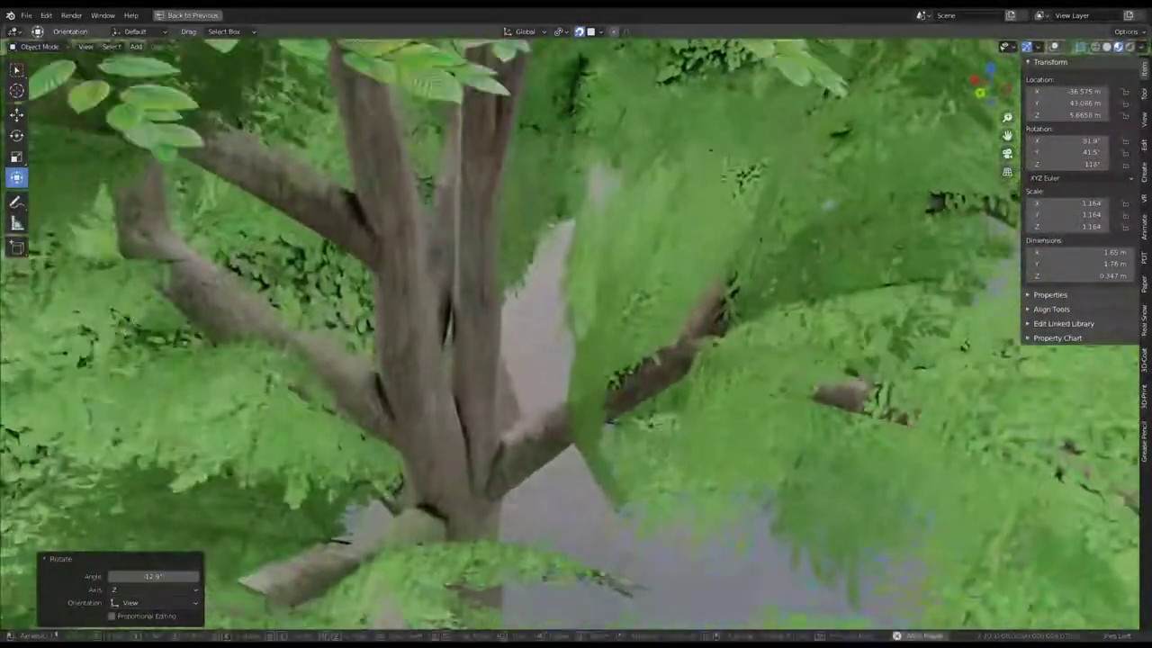
{"action": "key", "text": "r"}
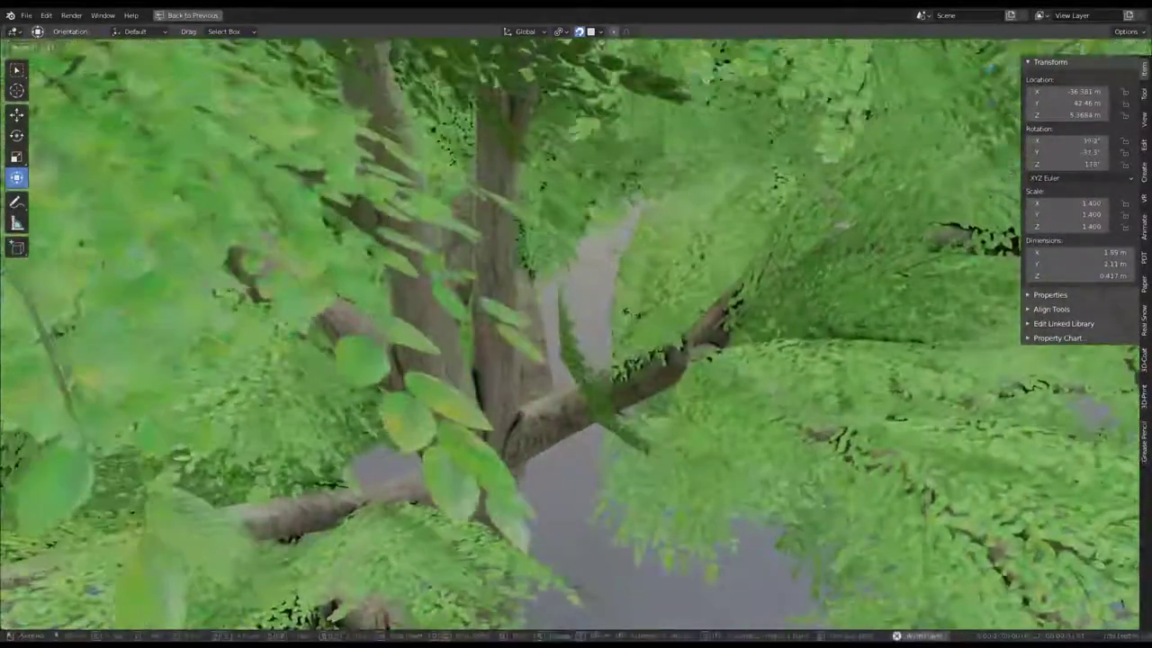
{"action": "key", "text": "r"}
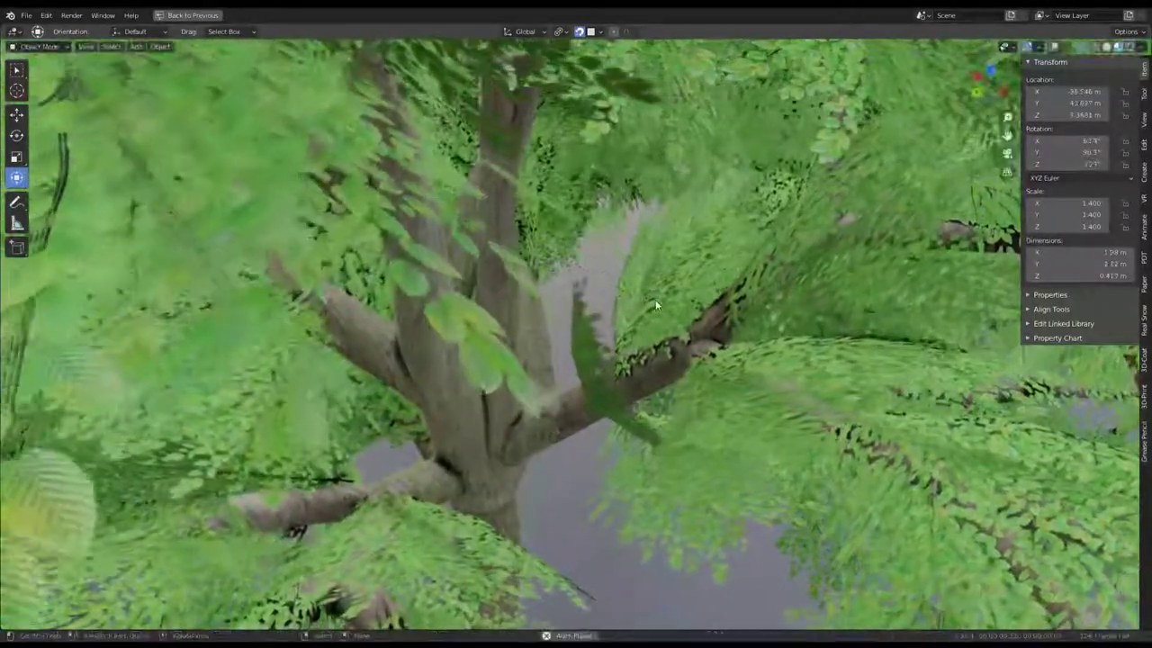
{"action": "mouse_move", "coordinate": [645, 294]}
{"action": "middle_mouse_down"}
{"action": "mouse_move", "coordinate": [651, 318]}
{"action": "mouse_move", "coordinate": [698, 355]}
{"action": "mouse_move", "coordinate": [740, 350]}
{"action": "middle_mouse_up"}
{"action": "left_click", "coordinate": [624, 287]}
{"action": "left_click_drag", "start_coordinate": [737, 382], "coordinate": [577, 402]}
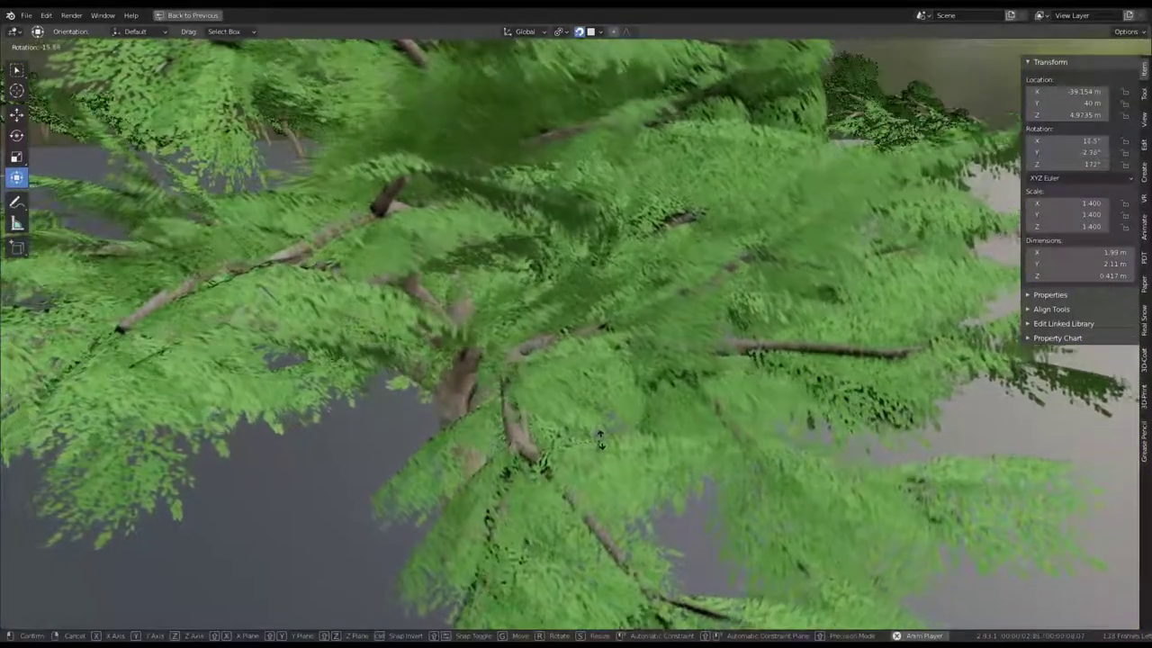
{"action": "left_click", "coordinate": [600, 439]}
{"action": "key", "text": "g"}
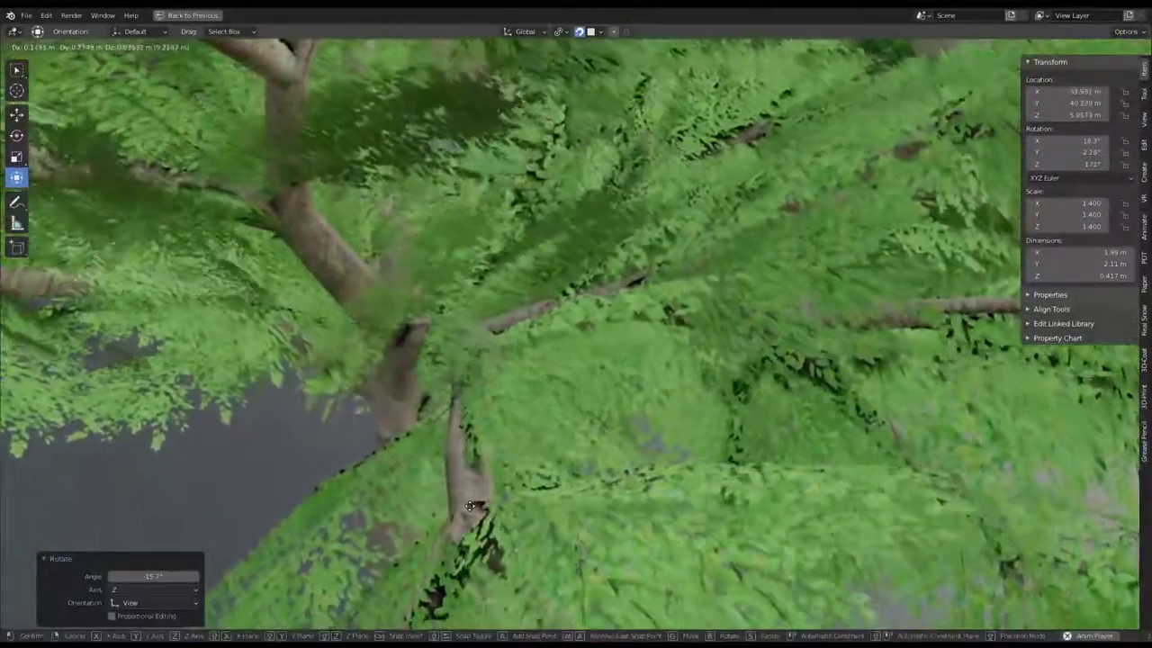
{"action": "left_click", "coordinate": [469, 506]}
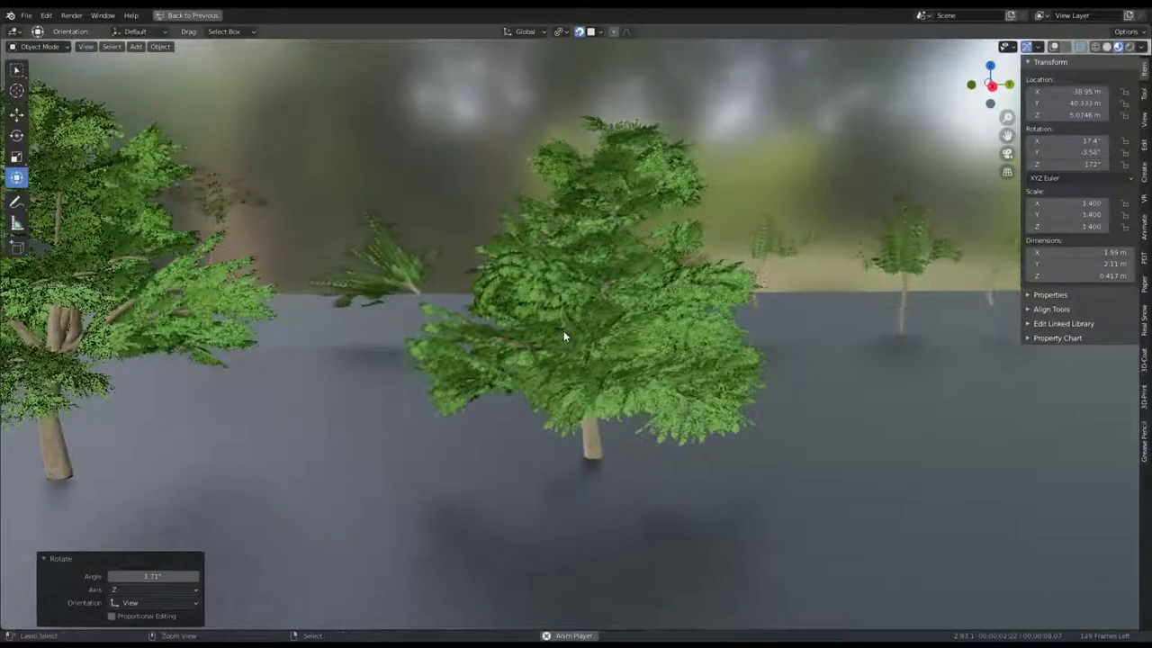
Restore the workspace layout, maximize the 3D view, and frame the tree trunk.
{"action": "key", "text": "ctrl+alt+space"}
{"action": "scroll", "coordinate": [1062, 523], "scroll_direction": "down", "scroll_amount": 2}
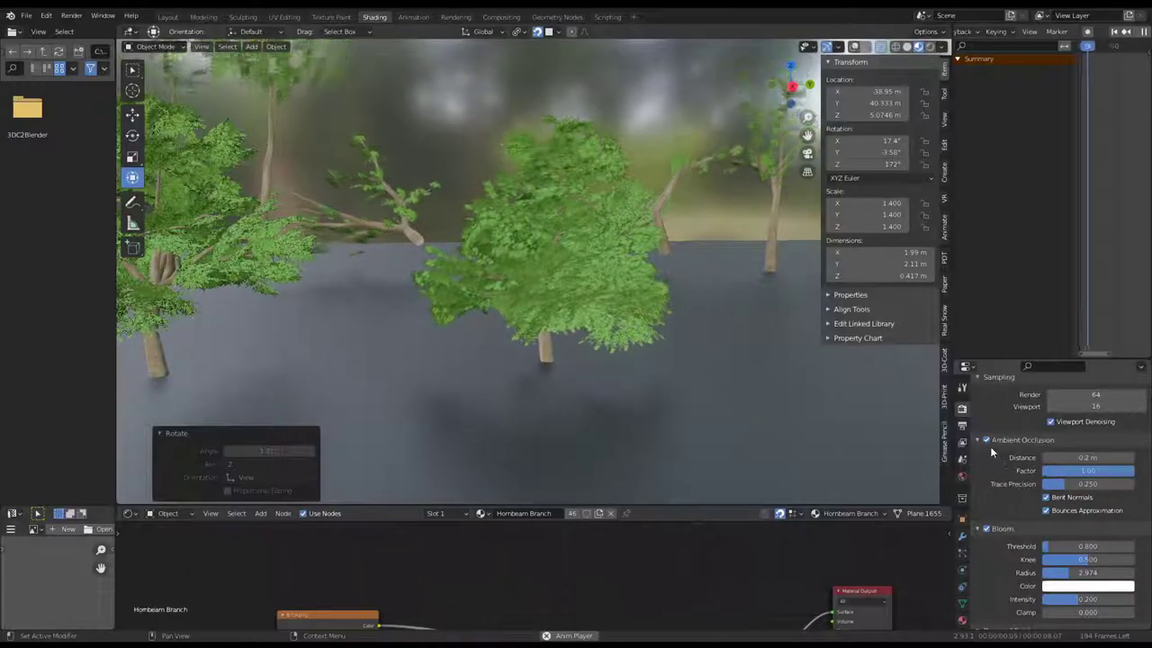
{"action": "key", "text": "ctrl+space"}
{"action": "scroll", "coordinate": [594, 248], "scroll_direction": "up", "scroll_amount": 3}
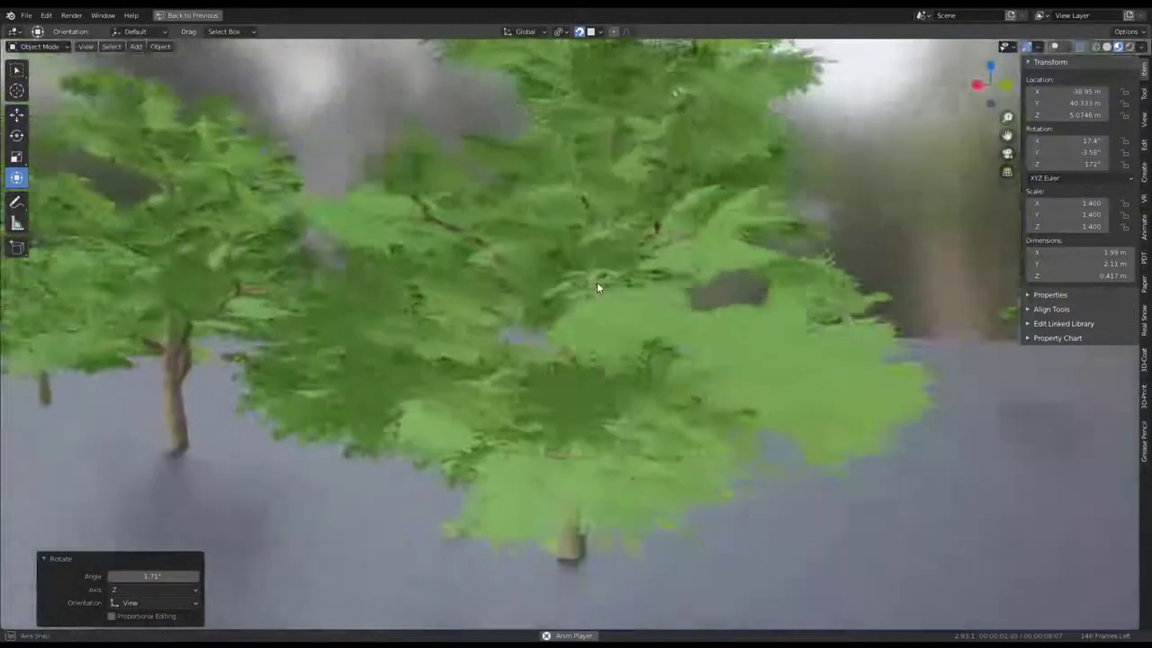
{"action": "scroll", "coordinate": [545, 270], "scroll_direction": "up", "scroll_amount": 2}
{"action": "middle_click_drag", "start_coordinate": [545, 270], "coordinate": [414, 260]}
{"action": "scroll", "coordinate": [497, 309], "scroll_direction": "up", "scroll_amount": 3}
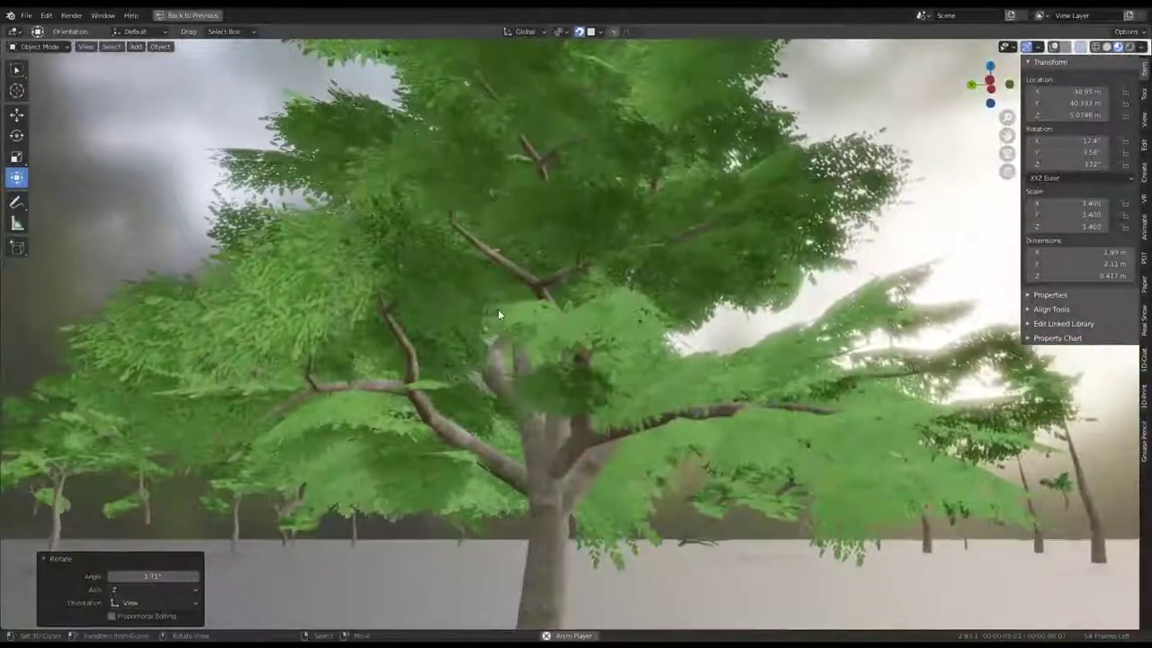
{"action": "scroll", "coordinate": [537, 313], "scroll_direction": "up", "scroll_amount": 2}
{"action": "middle_click_drag", "start_coordinate": [537, 319], "coordinate": [619, 245]}
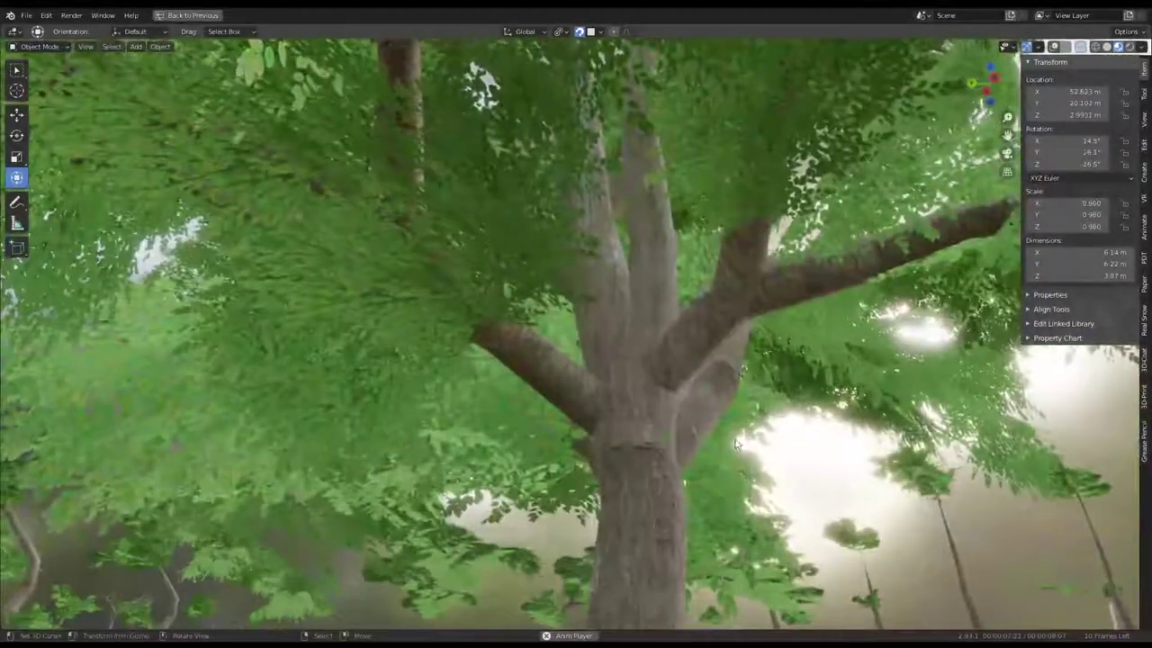
Scale the tree to about 0.89, enable Ambient Occlusion, and maximize the viewport.
{"action": "key", "text": "s"}
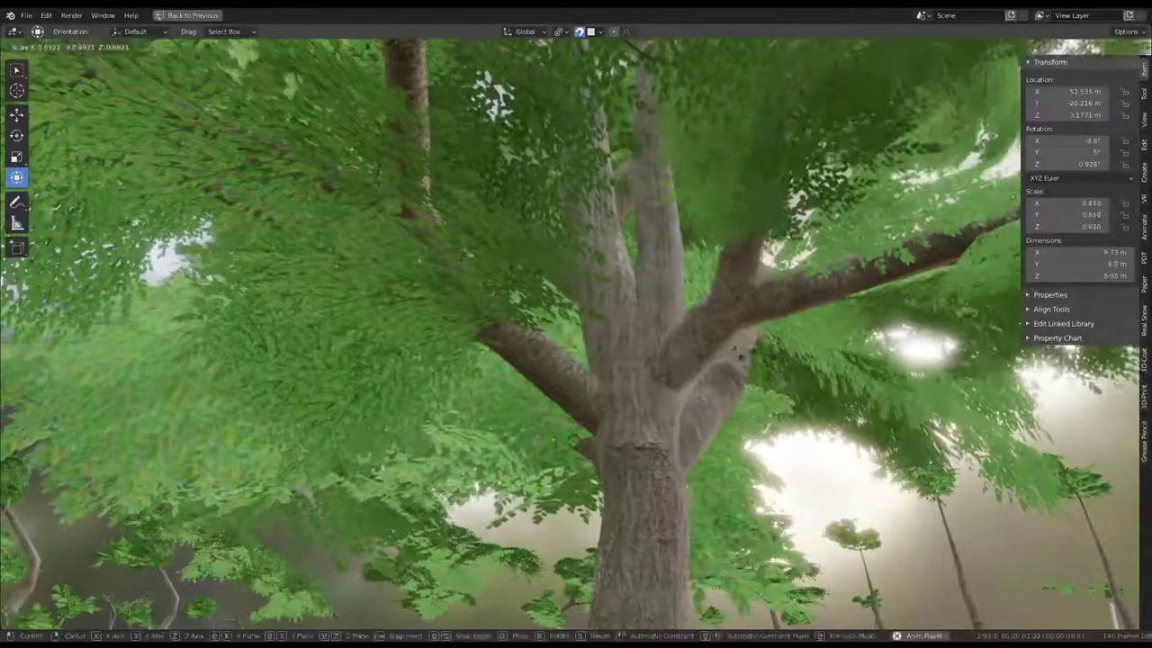
{"action": "left_click", "coordinate": [727, 350]}
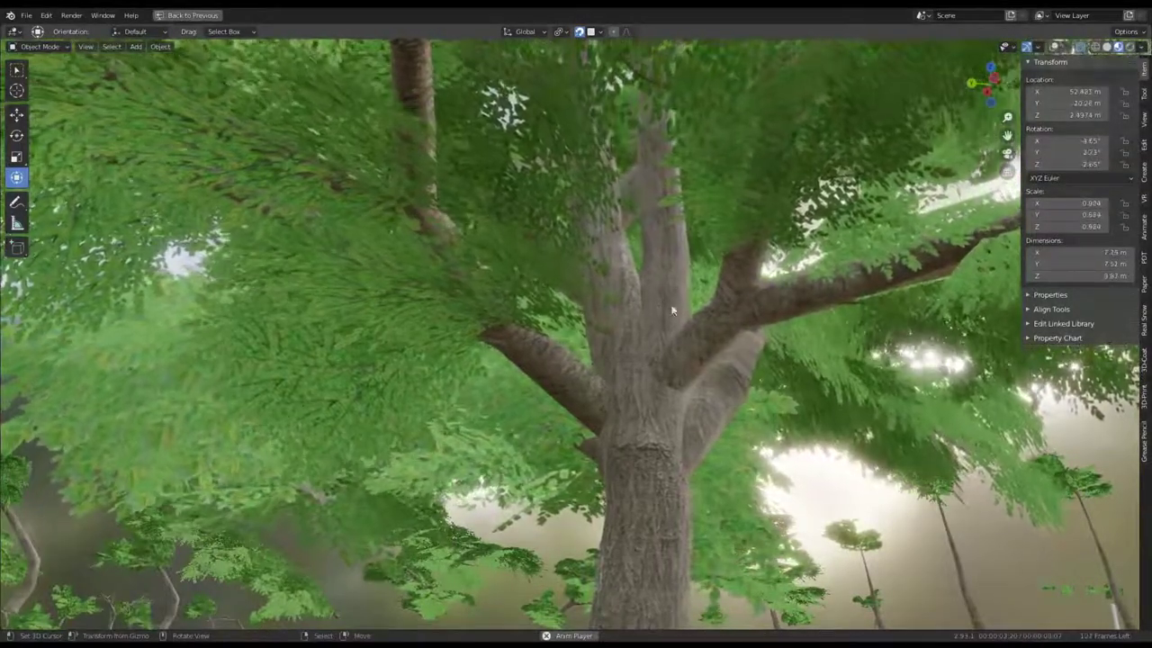
{"action": "mouse_move", "coordinate": [734, 405]}
{"action": "middle_mouse_down"}
{"action": "mouse_move", "coordinate": [662, 382]}
{"action": "mouse_move", "coordinate": [639, 332]}
{"action": "middle_mouse_up"}
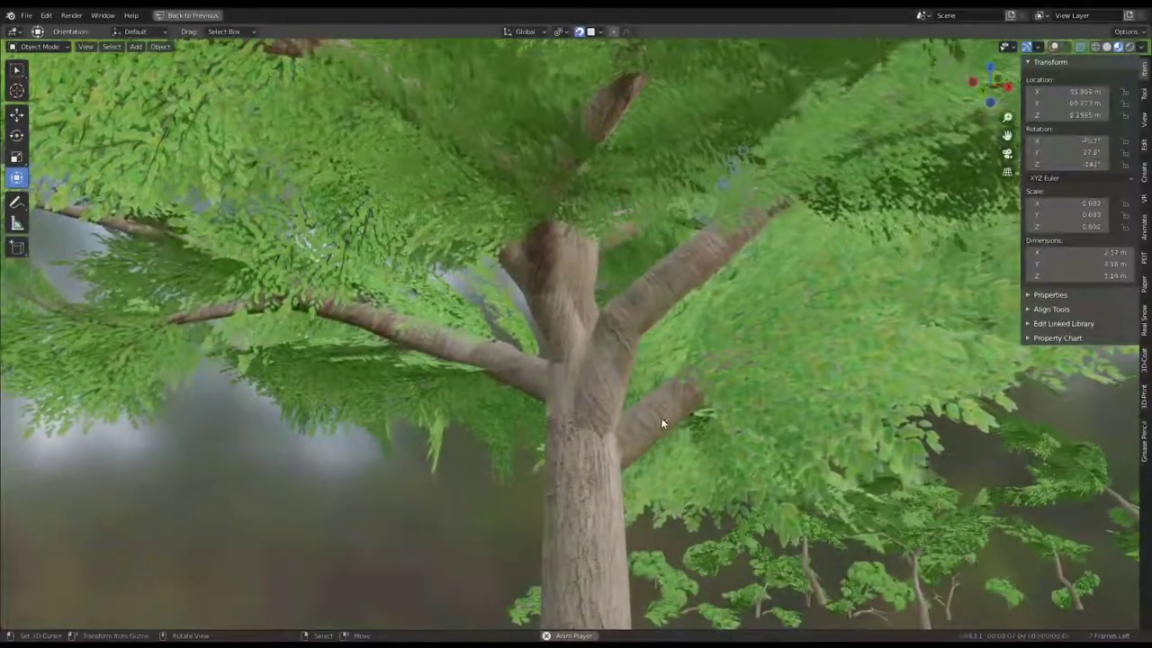
{"action": "scroll", "coordinate": [684, 396], "scroll_direction": "down", "scroll_amount": 6}
{"action": "mouse_move", "coordinate": [668, 313]}
{"action": "middle_mouse_down"}
{"action": "mouse_move", "coordinate": [662, 413]}
{"action": "mouse_move", "coordinate": [543, 453]}
{"action": "mouse_move", "coordinate": [470, 442]}
{"action": "mouse_move", "coordinate": [584, 309]}
{"action": "mouse_move", "coordinate": [531, 287]}
{"action": "middle_mouse_up"}
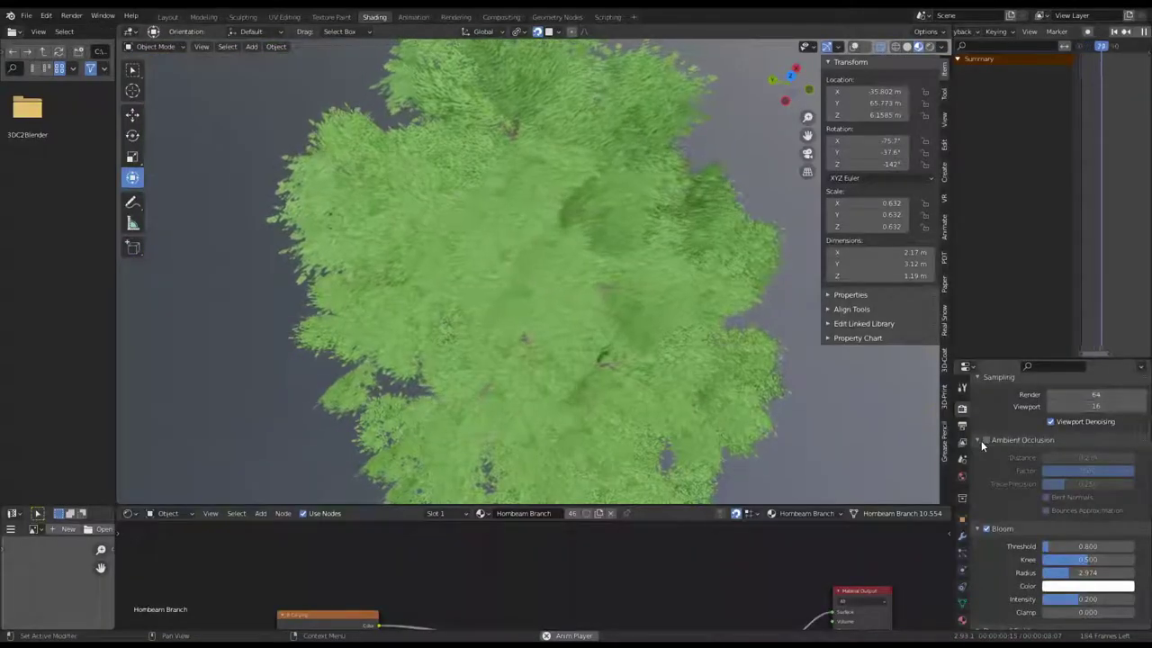
{"action": "left_click", "coordinate": [983, 440]}
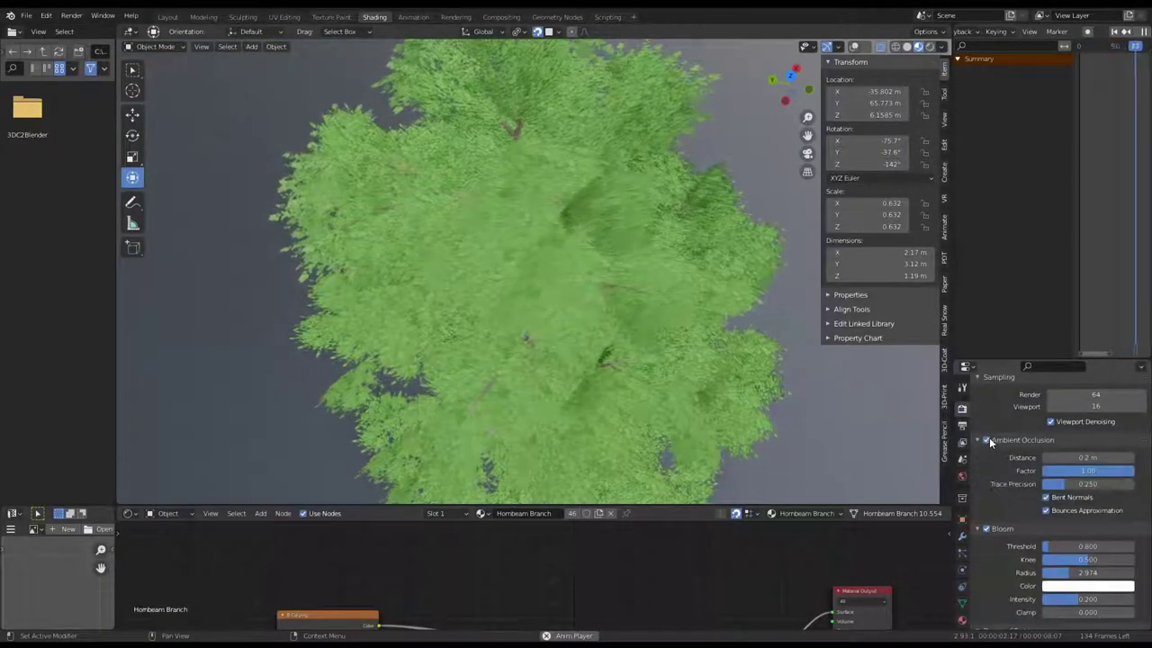
{"action": "key", "text": "ctrl+alt+space"}
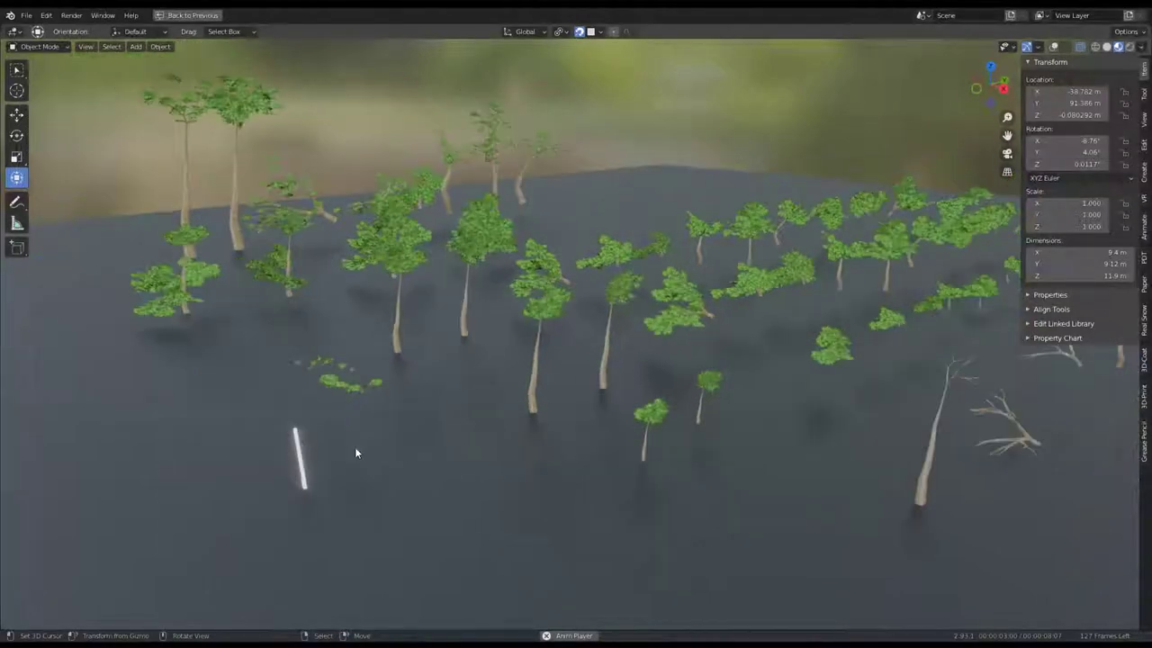
Select the white rod and move it to stand beside the large tree.
{"action": "left_click", "coordinate": [294, 439]}
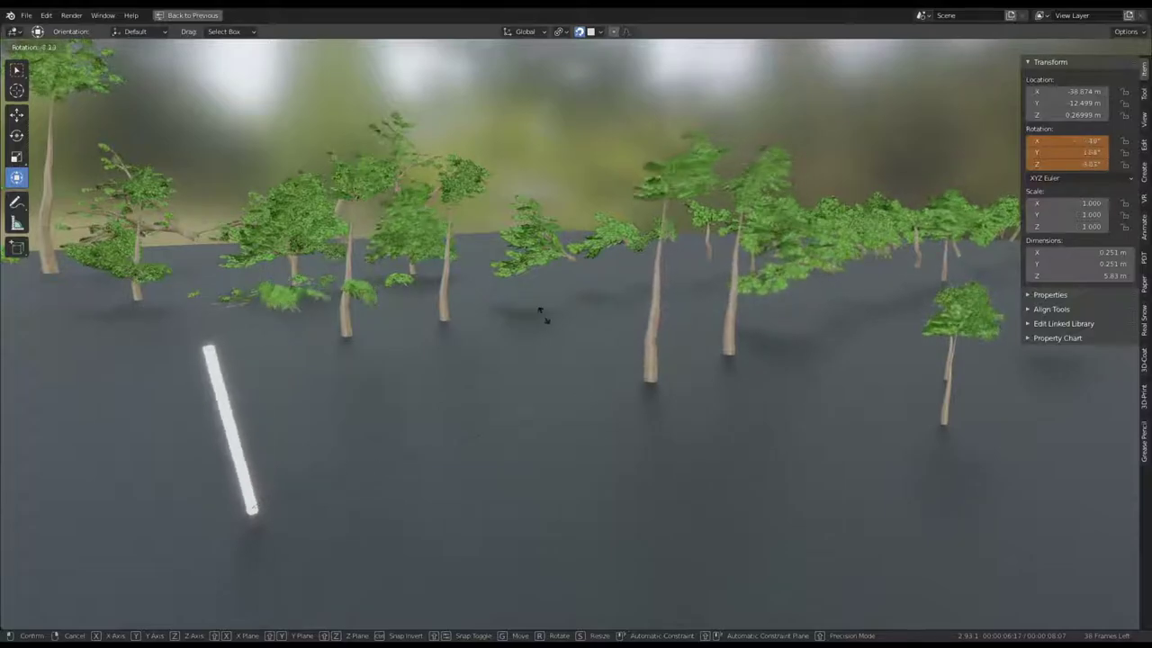
{"action": "left_click", "coordinate": [538, 327]}
{"action": "key", "text": "g"}
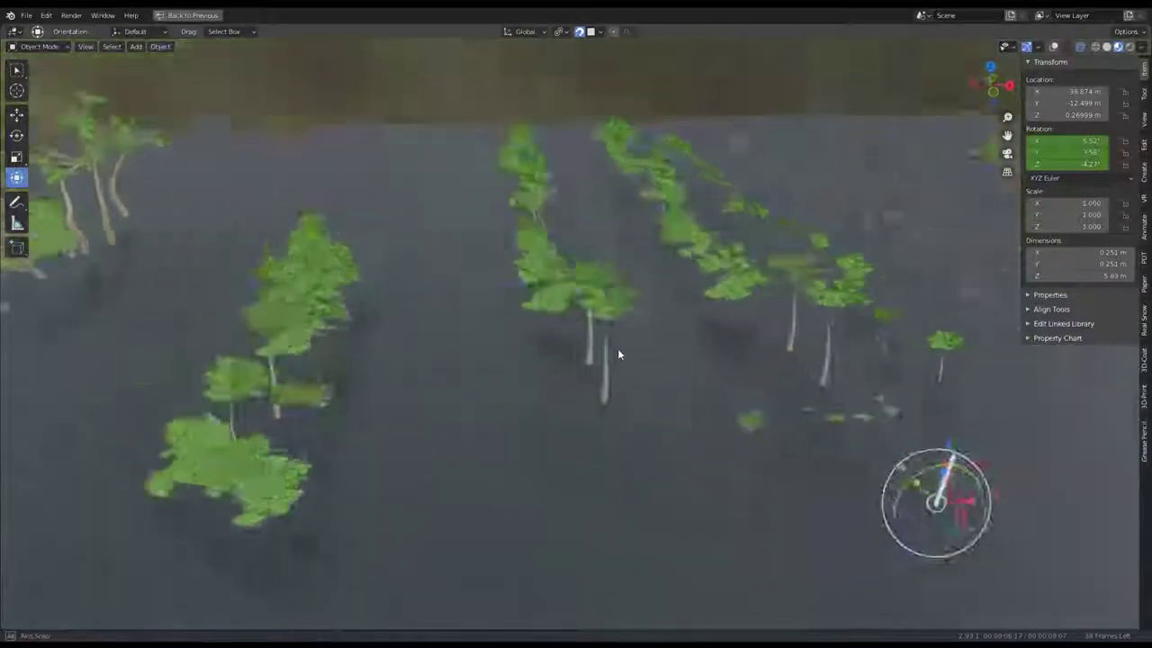
{"action": "left_click", "coordinate": [228, 329]}
{"action": "key", "text": "KP_Decimal"}
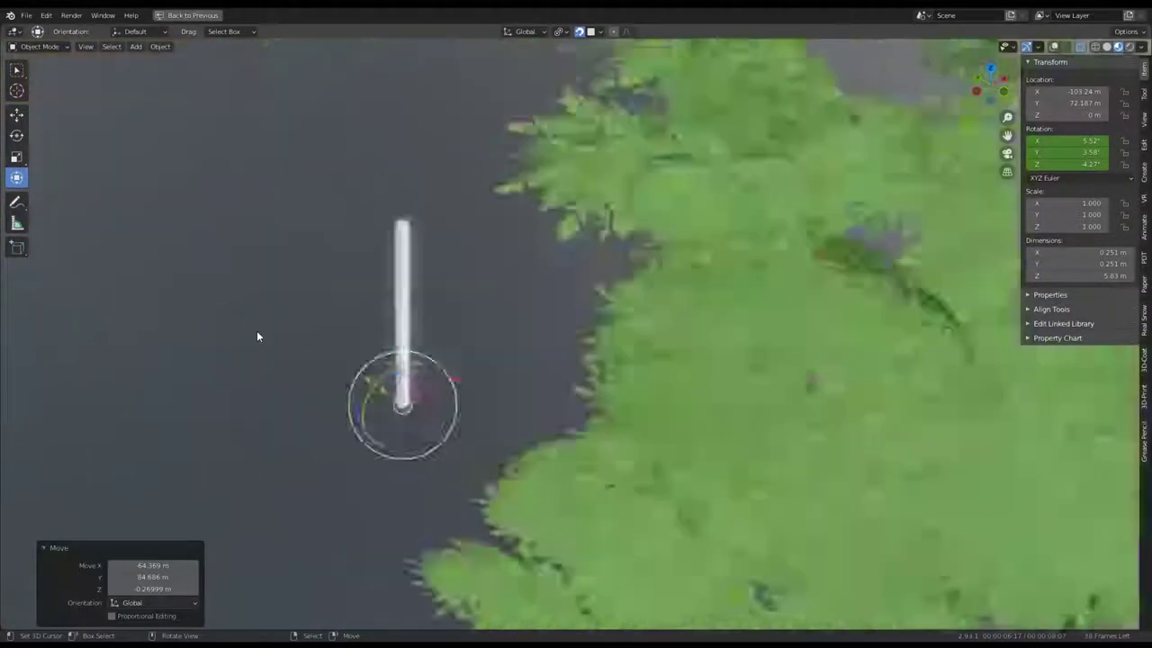
{"action": "mouse_move", "coordinate": [256, 331]}
{"action": "middle_mouse_down"}
{"action": "mouse_move", "coordinate": [627, 289]}
{"action": "mouse_move", "coordinate": [561, 336]}
{"action": "middle_mouse_up"}
{"action": "key", "text": "g"}
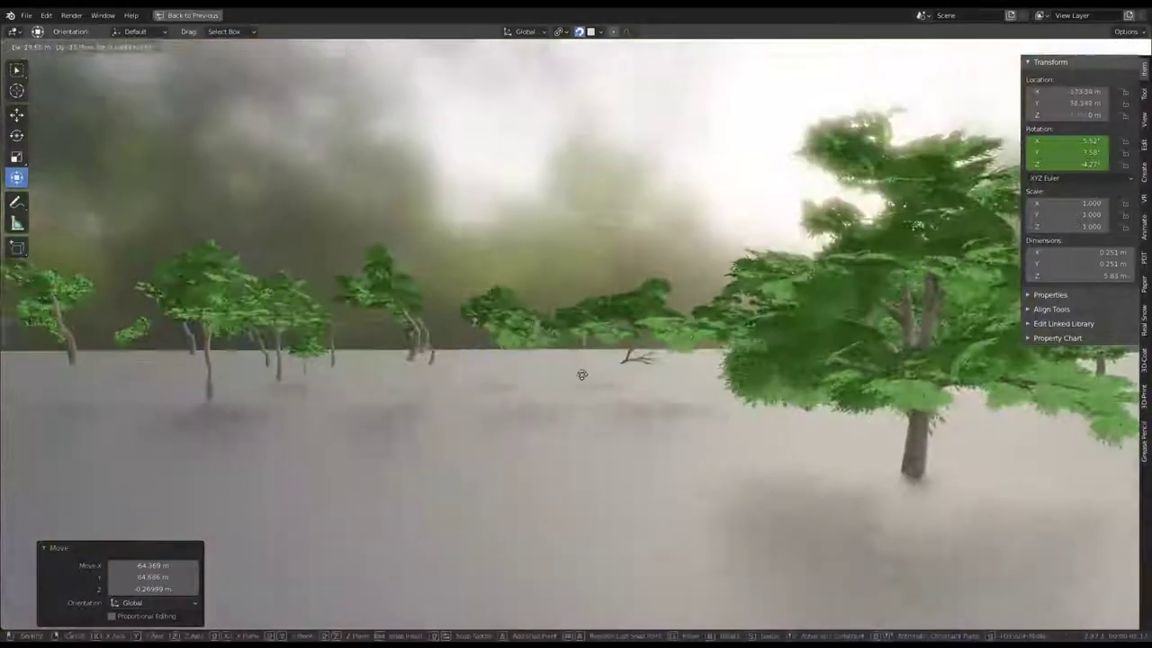
{"action": "middle_click_drag", "start_coordinate": [744, 400], "coordinate": [535, 377]}
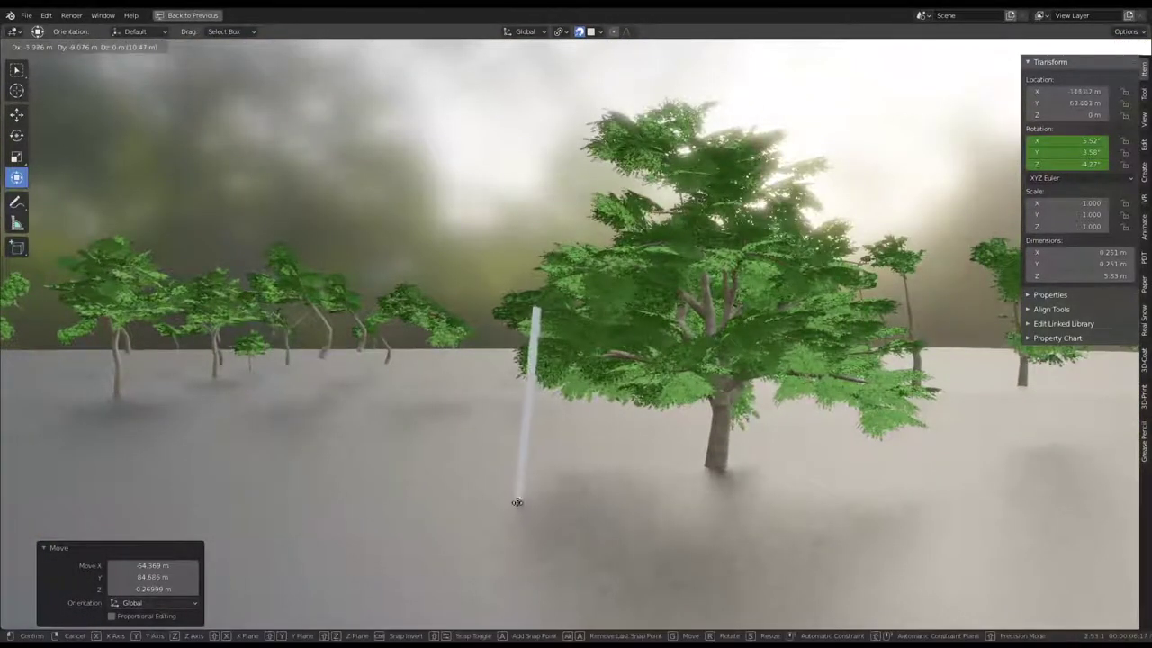
{"action": "mouse_move", "coordinate": [473, 535]}
{"action": "middle_mouse_down"}
{"action": "mouse_move", "coordinate": [488, 450]}
{"action": "mouse_move", "coordinate": [586, 404]}
{"action": "middle_mouse_up"}
Tilt the white rod, key its rotation, then reset it upright with Alt+R.
{"action": "key", "text": "r"}
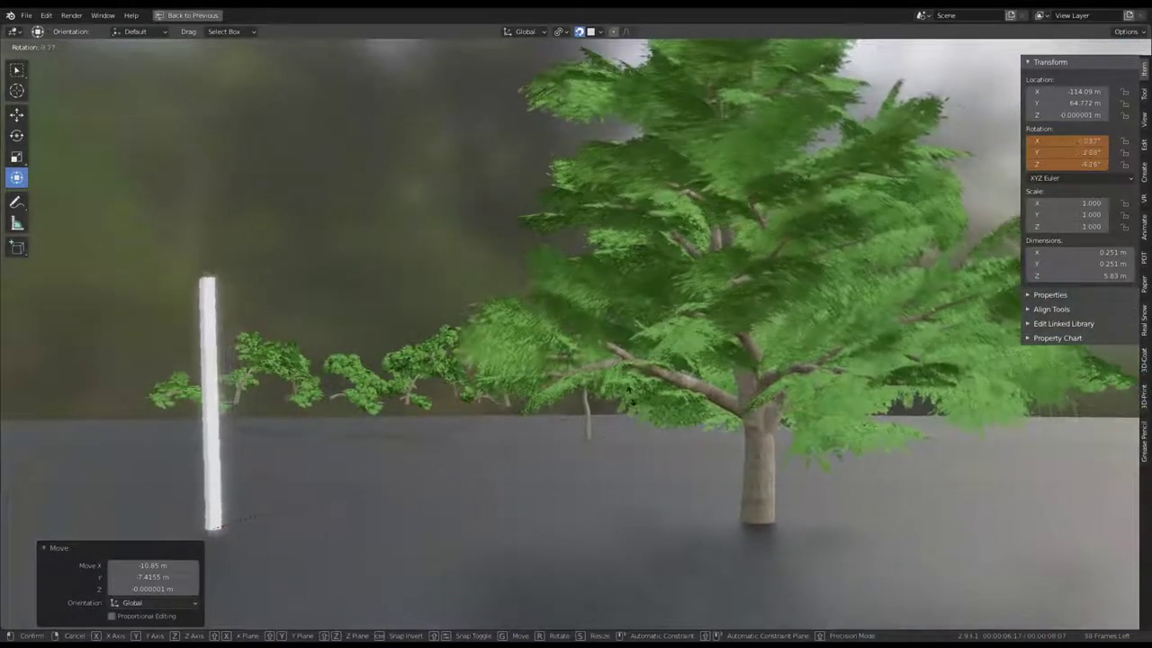
{"action": "key", "text": "Return"}
{"action": "mouse_move", "coordinate": [477, 405]}
{"action": "middle_mouse_down"}
{"action": "mouse_move", "coordinate": [544, 394]}
{"action": "mouse_move", "coordinate": [459, 441]}
{"action": "mouse_move", "coordinate": [598, 459]}
{"action": "middle_mouse_up"}
{"action": "key", "text": "alt+r"}
Try further tilts and a spin about the vertical axis, cancelling each back to upright.
{"action": "key", "text": "r"}
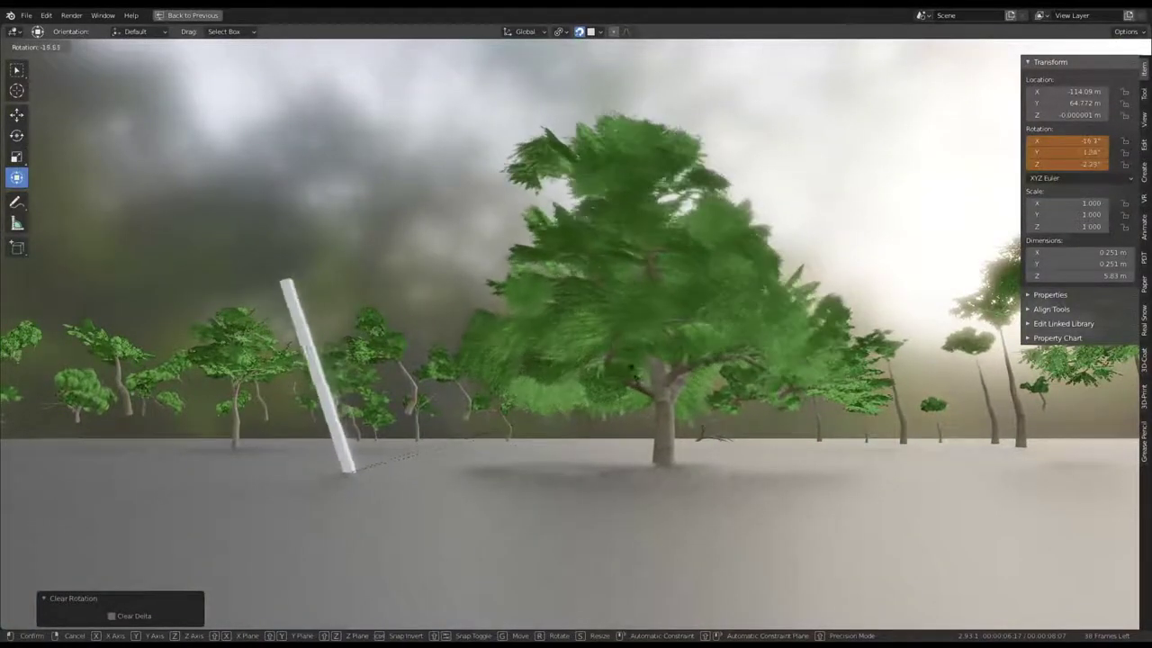
{"action": "middle_click_drag", "start_coordinate": [441, 448], "coordinate": [627, 427]}
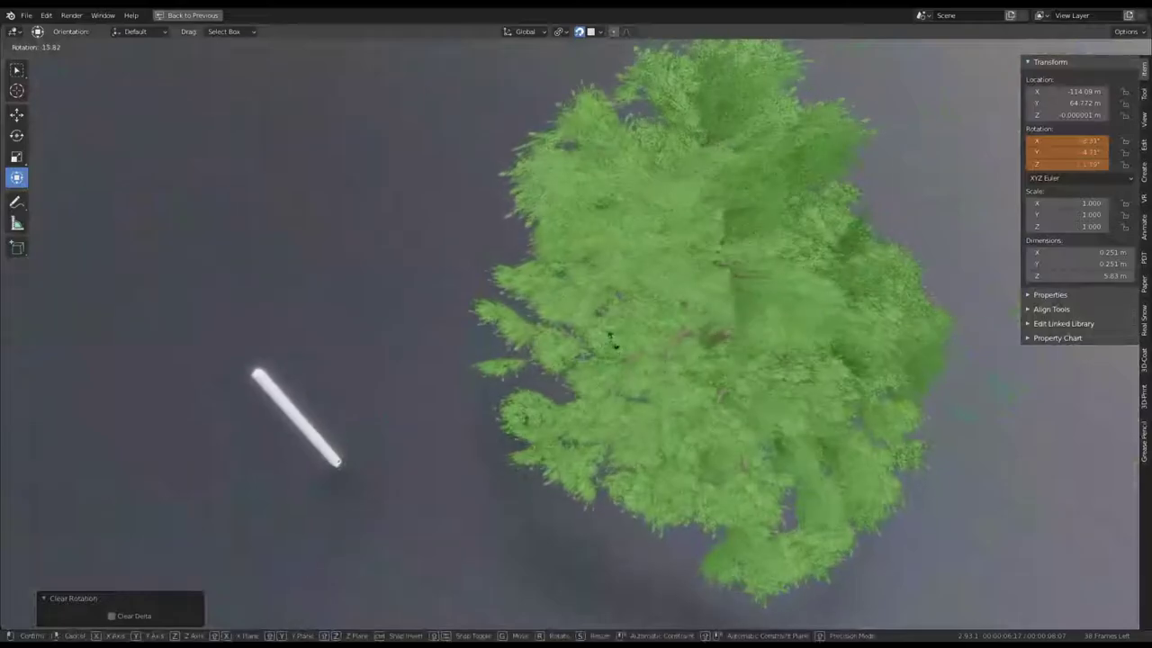
{"action": "key", "text": "Escape"}
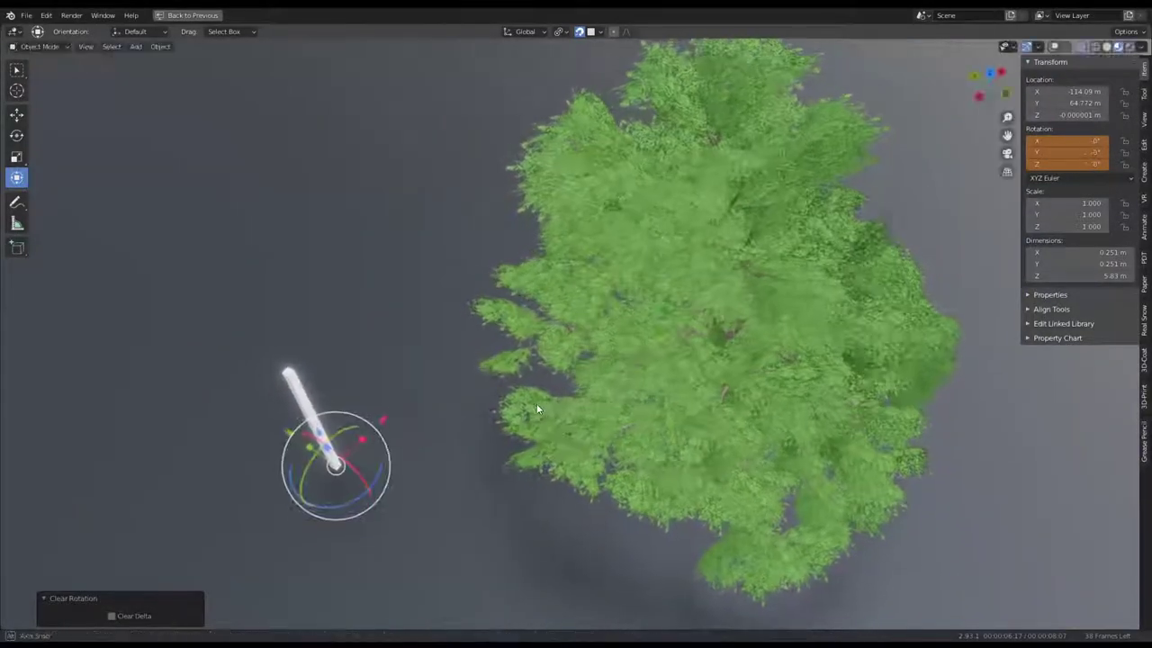
{"action": "key", "text": "Escape"}
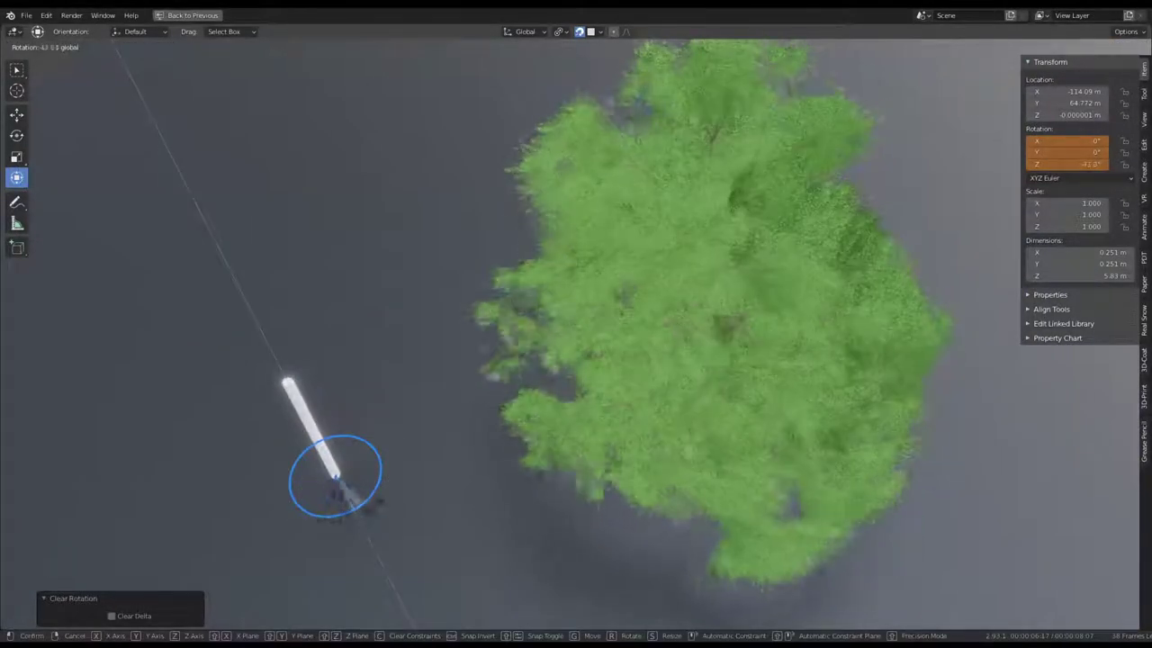
{"action": "middle_click_drag", "start_coordinate": [483, 504], "coordinate": [483, 350]}
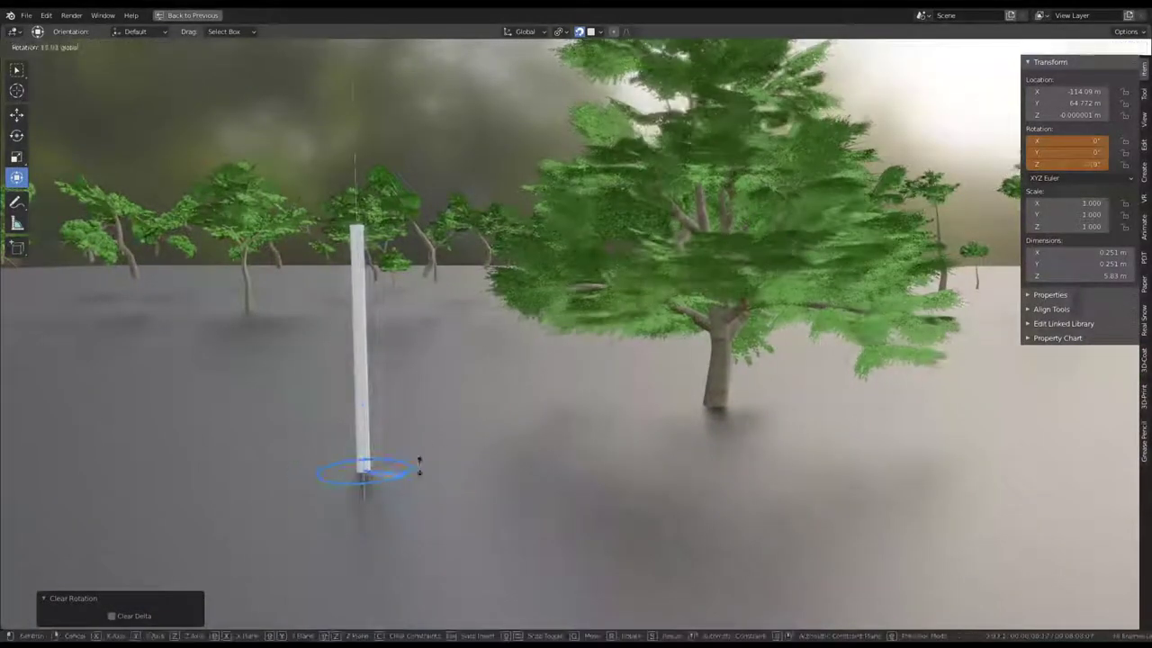
{"action": "key", "text": "Escape"}
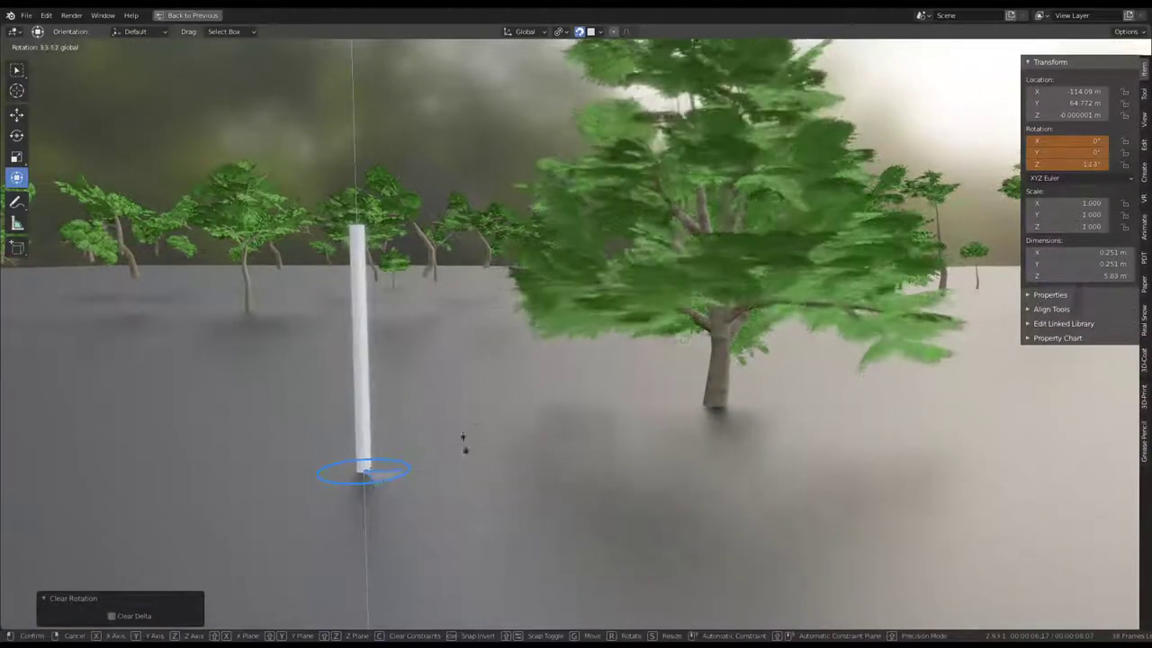
{"action": "mouse_move", "coordinate": [279, 532]}
{"action": "middle_mouse_down"}
{"action": "mouse_move", "coordinate": [293, 474]}
{"action": "mouse_move", "coordinate": [439, 497]}
{"action": "middle_mouse_up"}
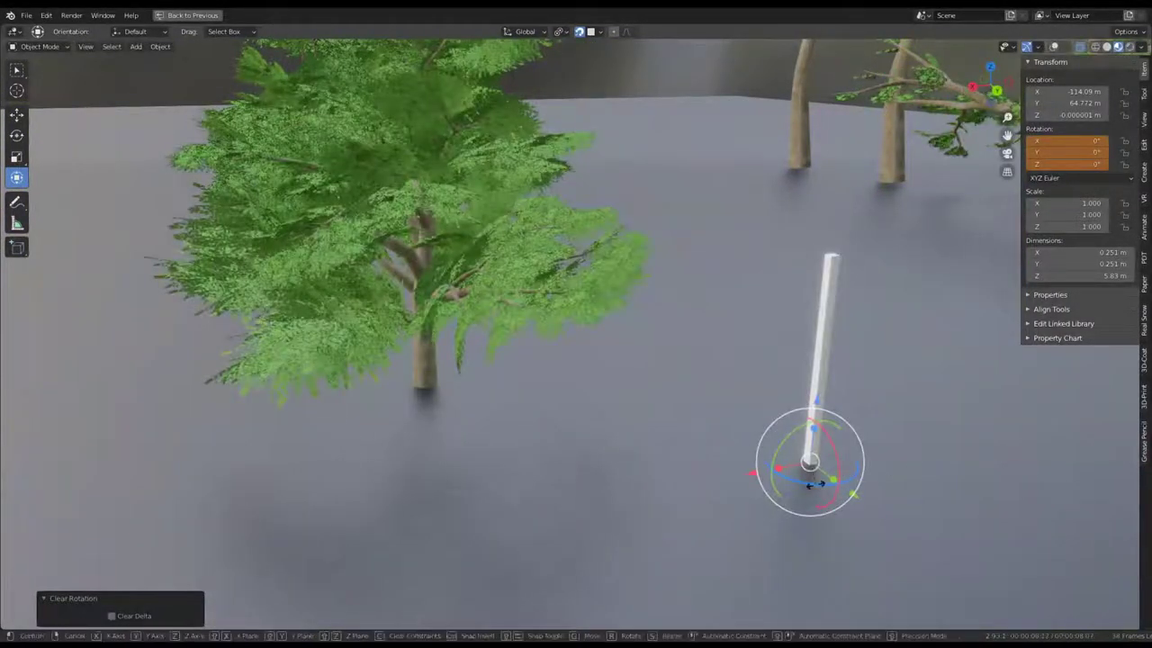
{"action": "left_click_drag", "start_coordinate": [815, 483], "coordinate": [768, 501]}
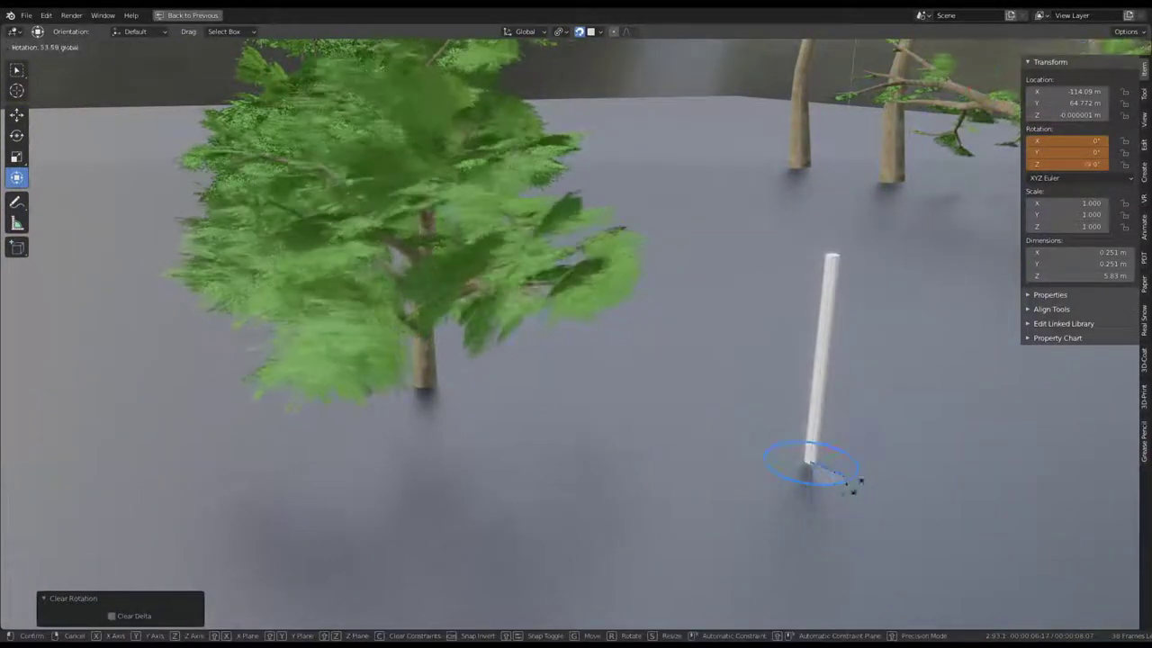
{"action": "key", "text": "r"}
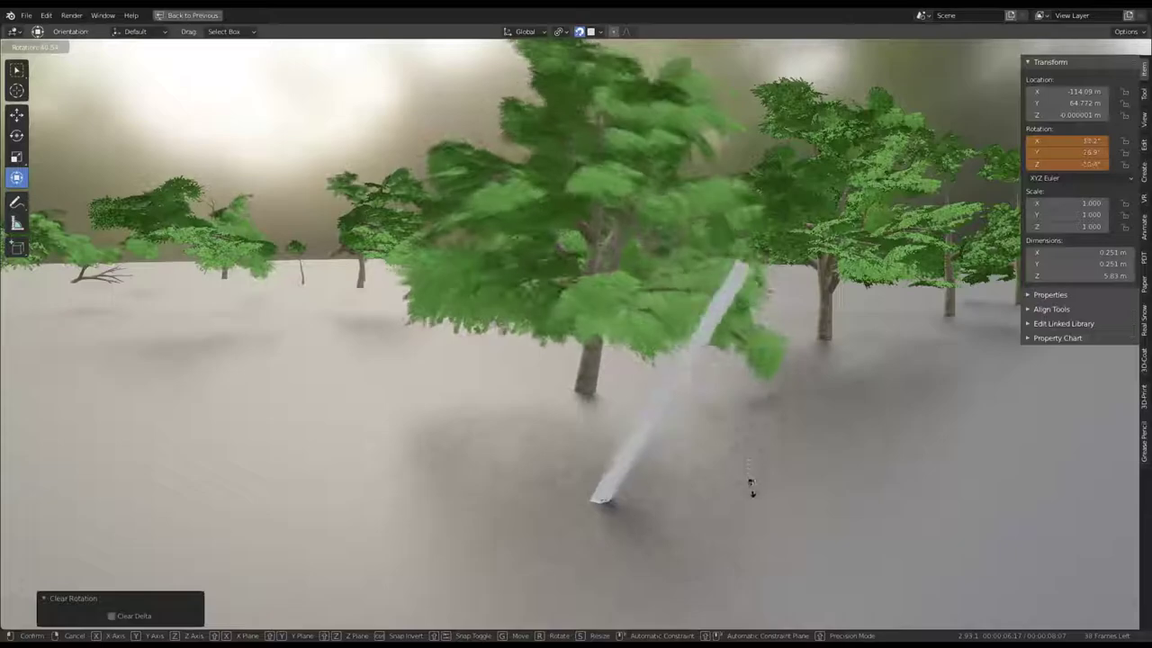
{"action": "key", "text": "Escape"}
{"action": "mouse_move", "coordinate": [733, 421]}
{"action": "middle_mouse_down"}
{"action": "mouse_move", "coordinate": [607, 423]}
{"action": "mouse_move", "coordinate": [770, 419]}
{"action": "mouse_move", "coordinate": [644, 356]}
{"action": "middle_mouse_up"}
Restore the full layout and turn the bottom editor into a Graph Editor showing the rod's rotation curves.
{"action": "key", "text": "ctrl+space"}
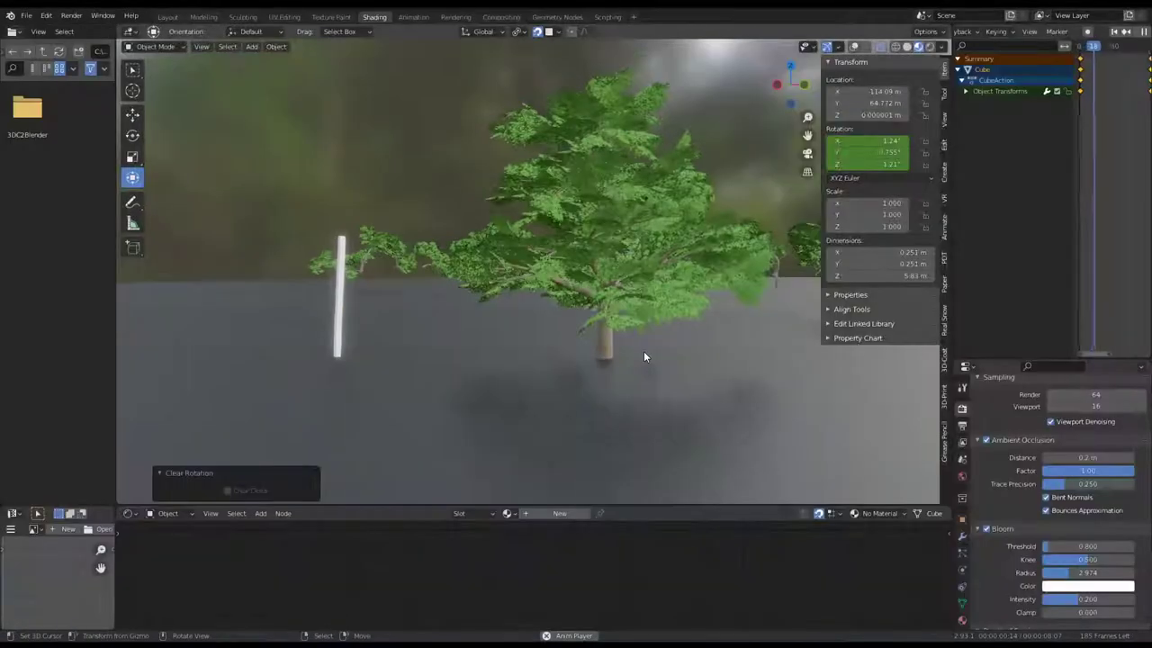
{"action": "left_click", "coordinate": [129, 513]}
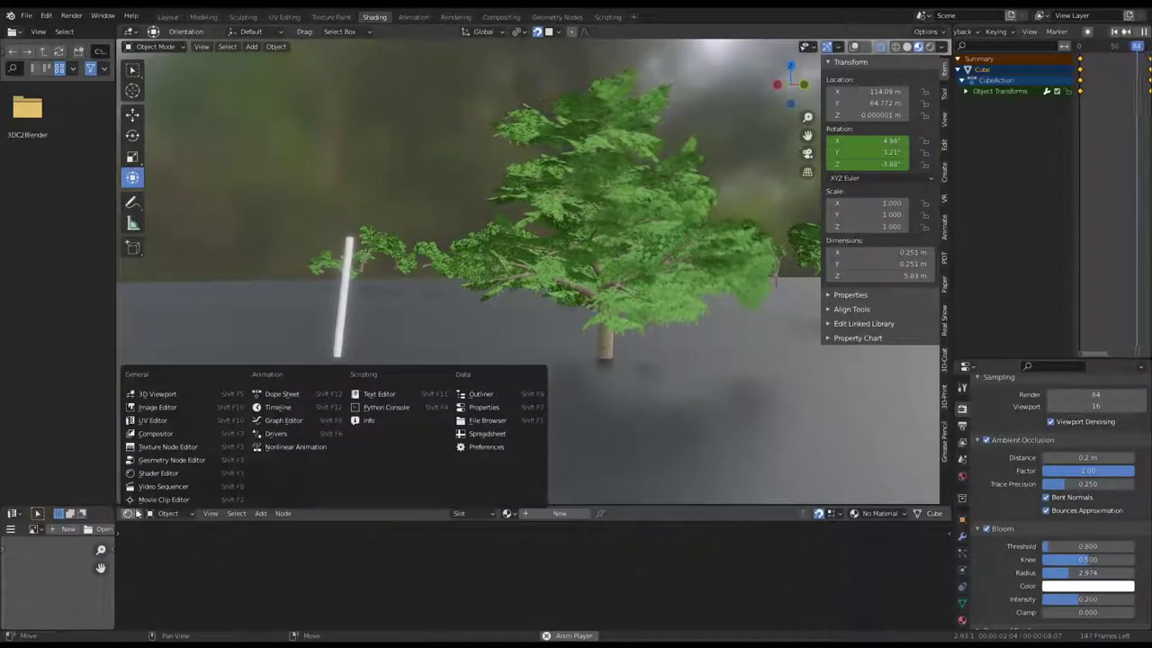
{"action": "left_click", "coordinate": [300, 420]}
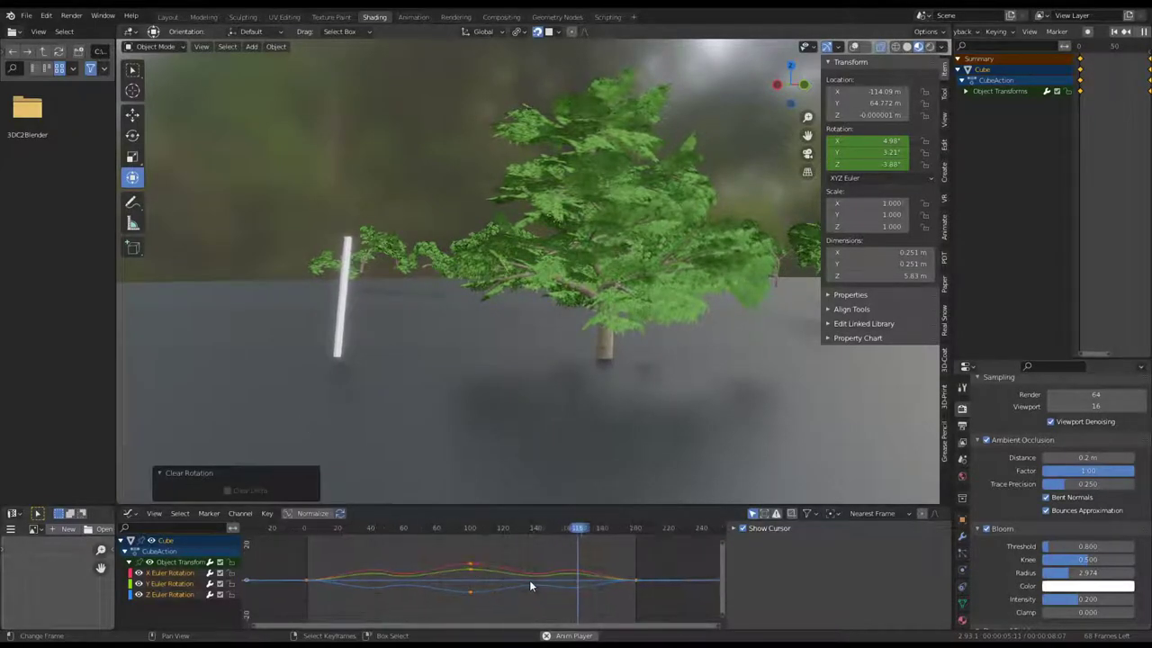
{"action": "middle_click_drag", "start_coordinate": [529, 580], "coordinate": [581, 574]}
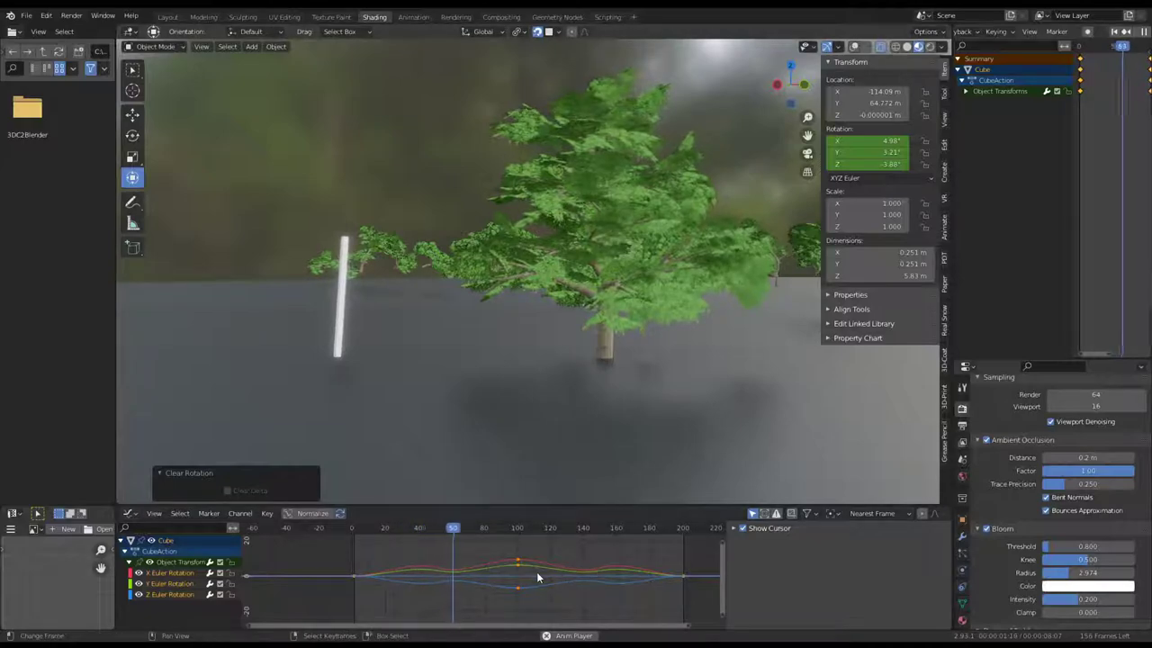
Try Elastic and other easings on the rod's rotation keys, settling on Bounce interpolation.
{"action": "key", "text": "t"}
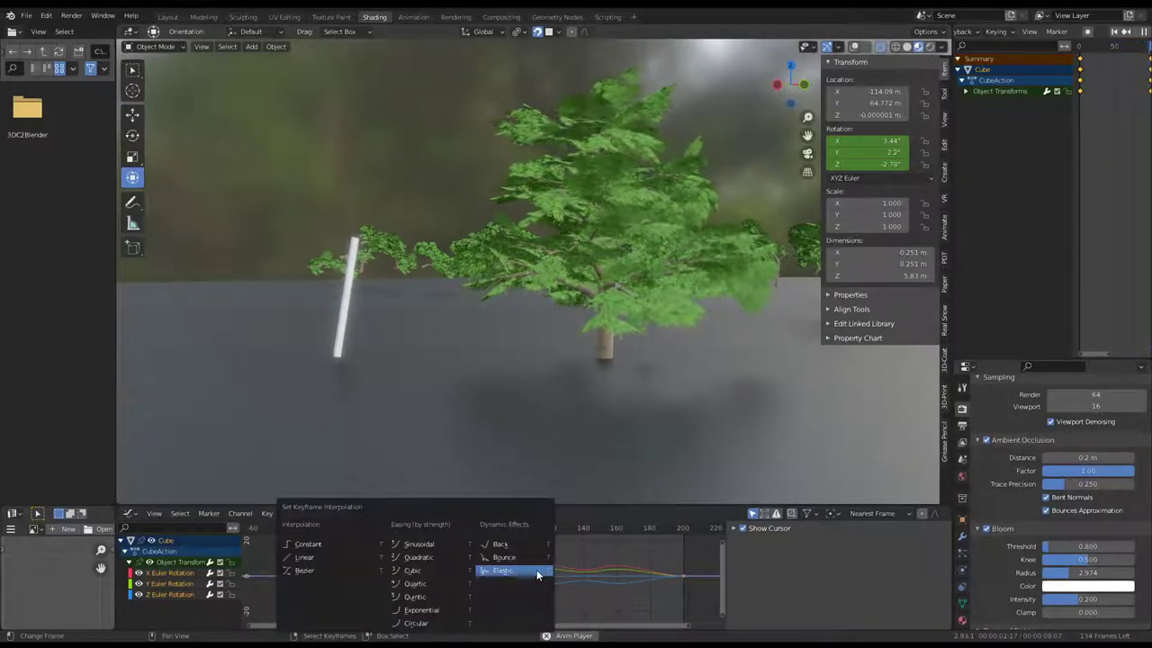
{"action": "left_click", "coordinate": [538, 573]}
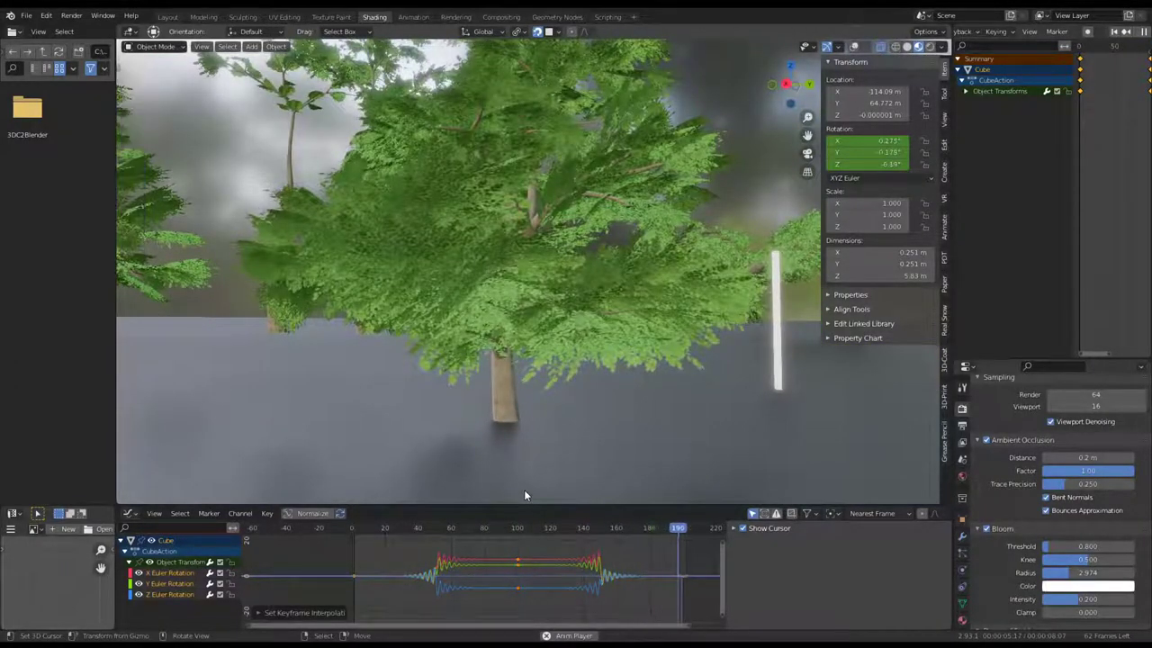
{"action": "key", "text": "t"}
{"action": "left_click", "coordinate": [507, 558]}
{"action": "key", "text": "t"}
{"action": "left_click", "coordinate": [504, 545]}
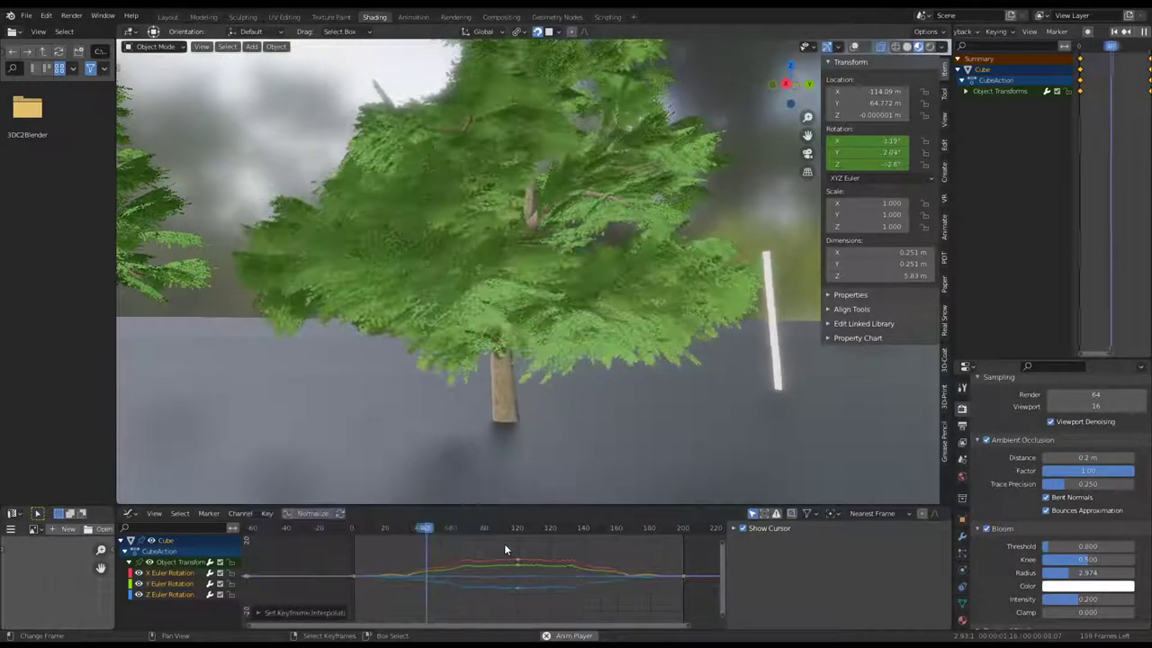
{"action": "key", "text": "t"}
{"action": "left_click", "coordinate": [504, 544]}
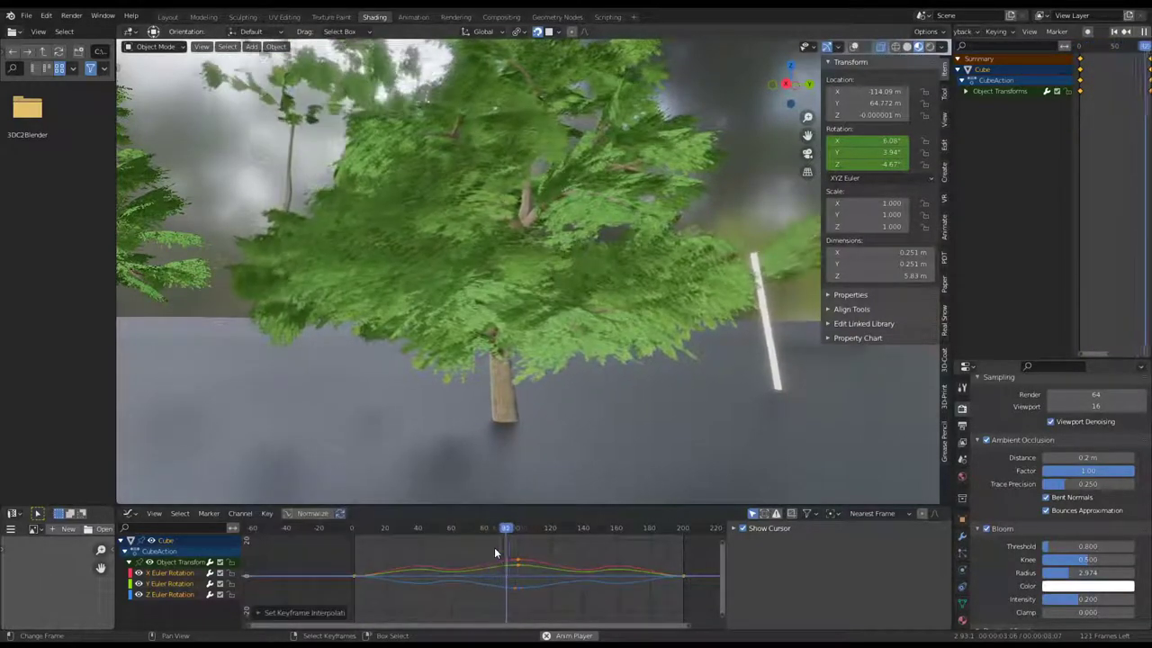
{"action": "key", "text": "t"}
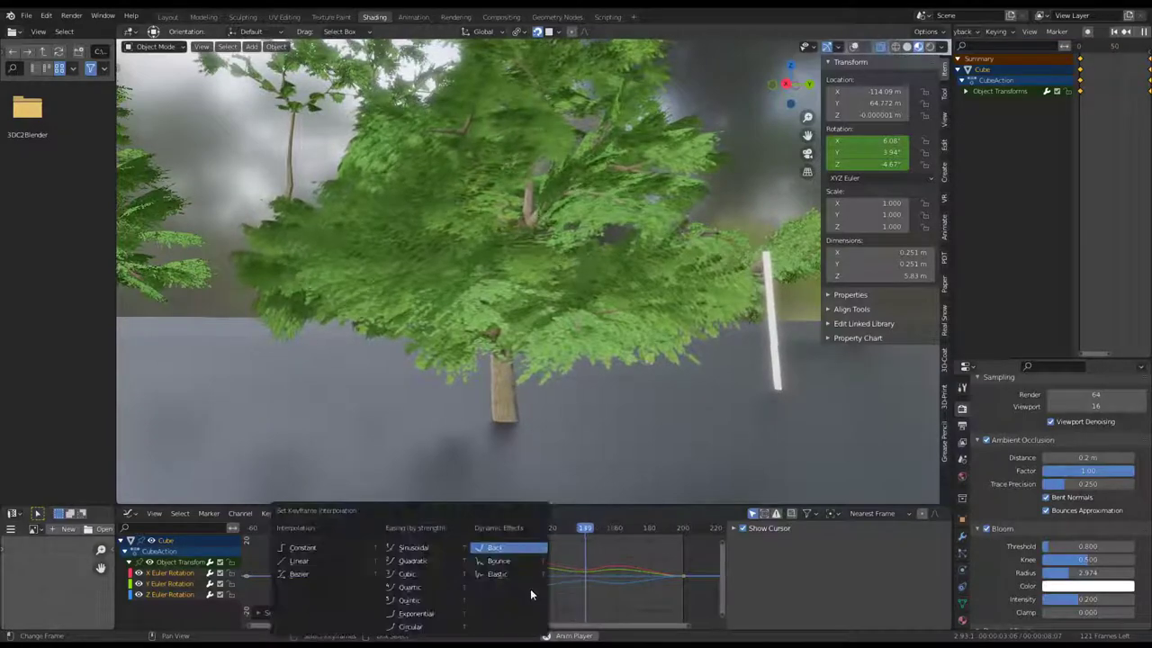
{"action": "left_click", "coordinate": [496, 562]}
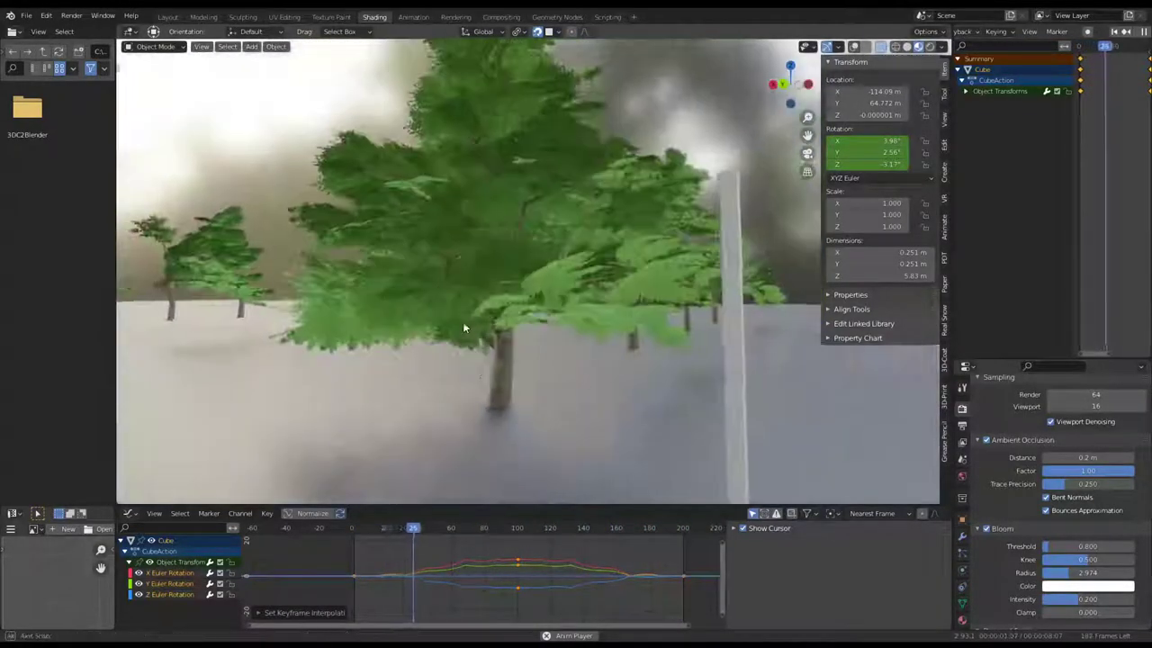
{"action": "key", "text": "t"}
{"action": "left_click", "coordinate": [486, 559]}
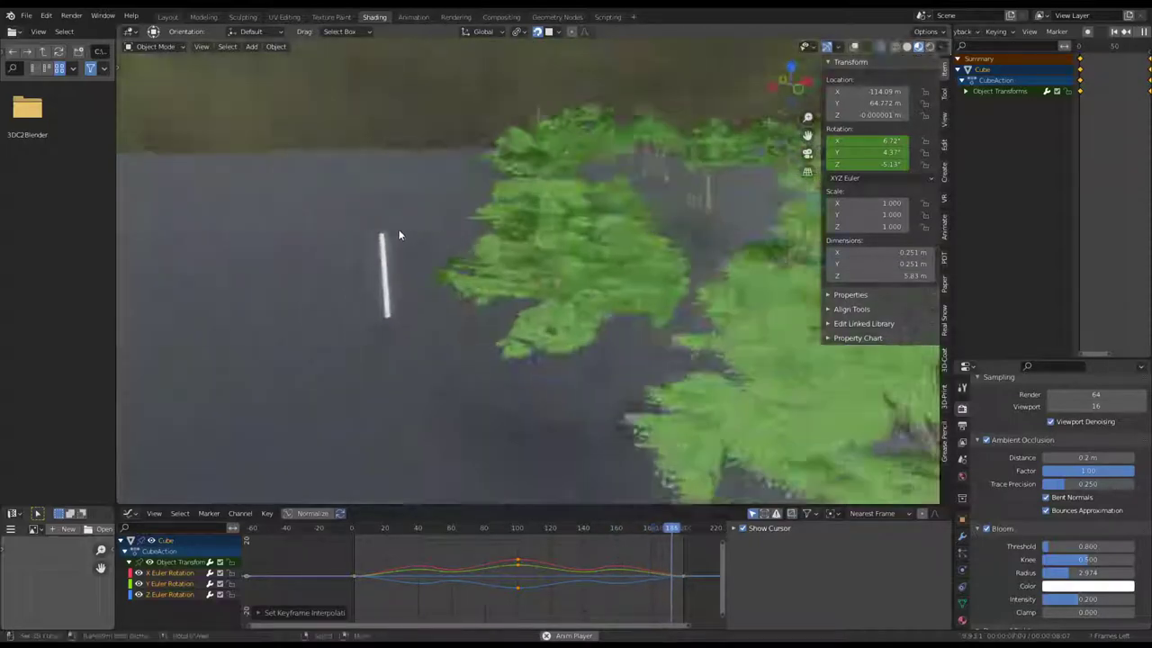
Deselect the rod and show scene statistics through the viewport overlays.
{"action": "left_click", "coordinate": [521, 241]}
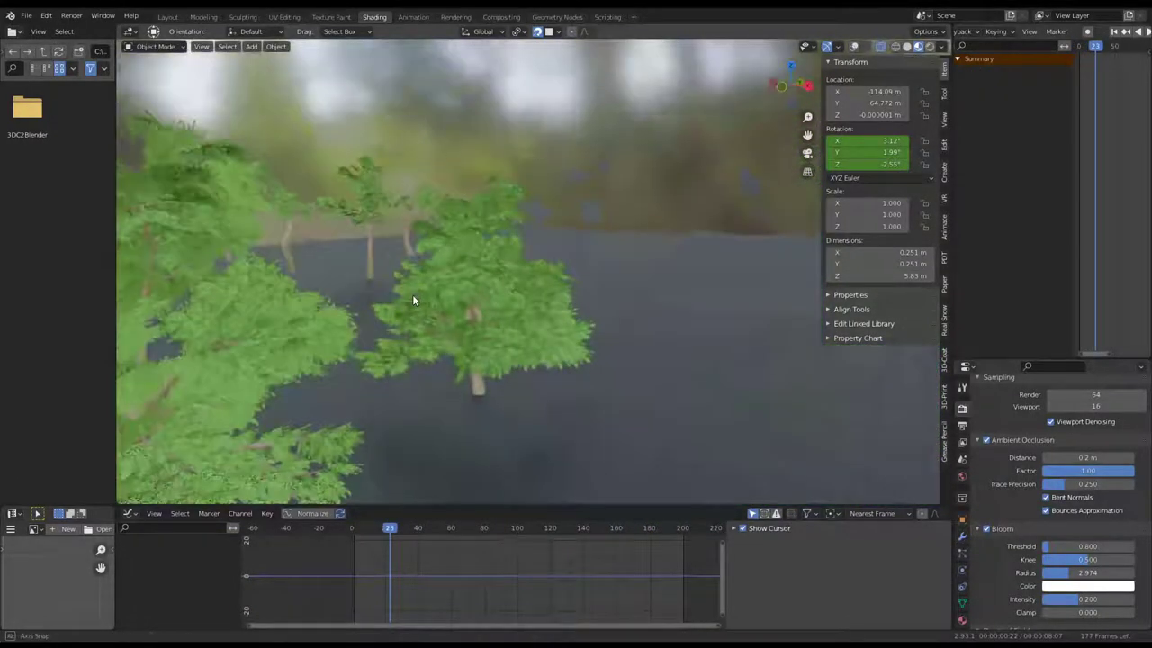
{"action": "middle_click_drag", "start_coordinate": [412, 300], "coordinate": [420, 261]}
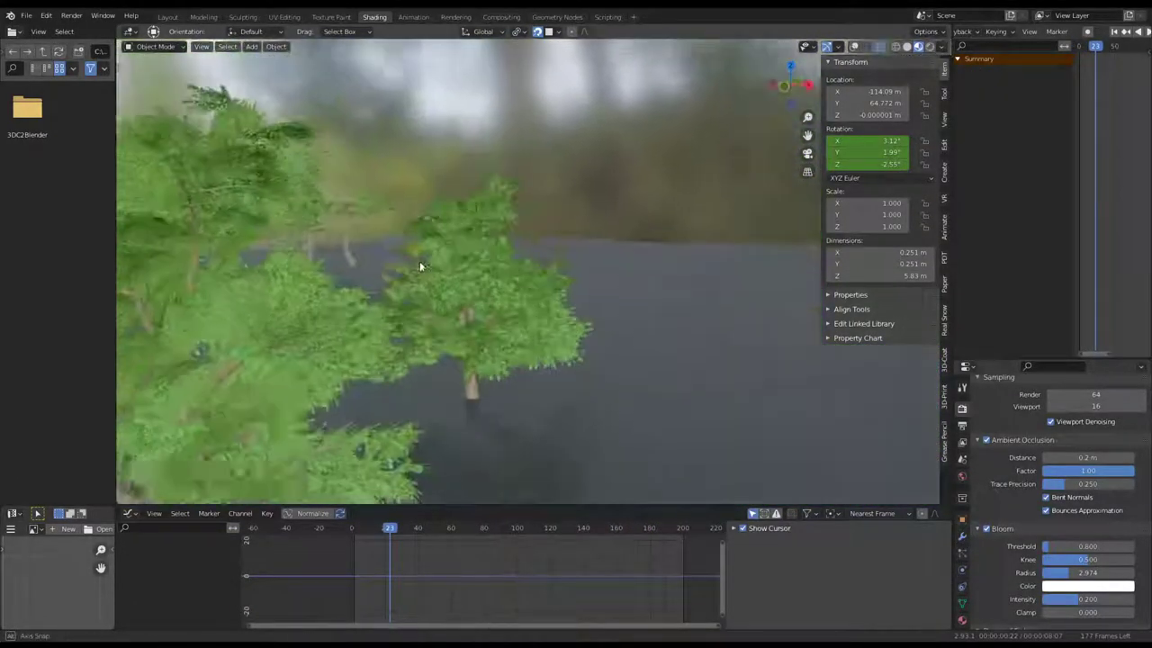
{"action": "left_click", "coordinate": [862, 47]}
{"action": "left_click", "coordinate": [864, 49]}
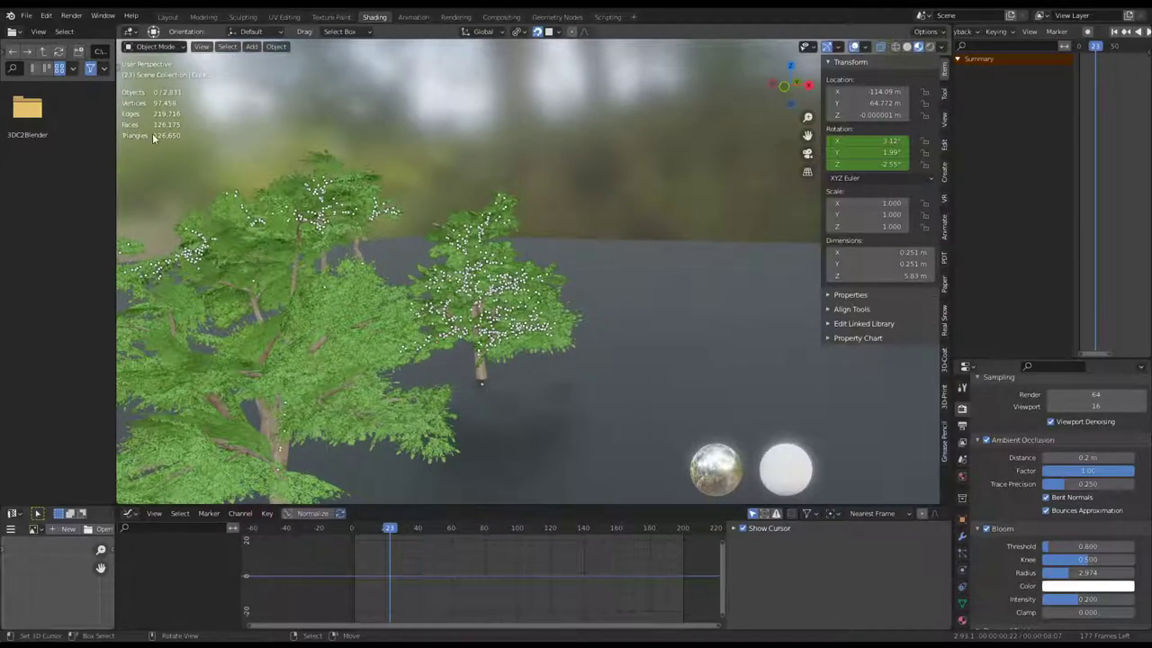
{"action": "middle_click_drag", "start_coordinate": [155, 135], "coordinate": [540, 219]}
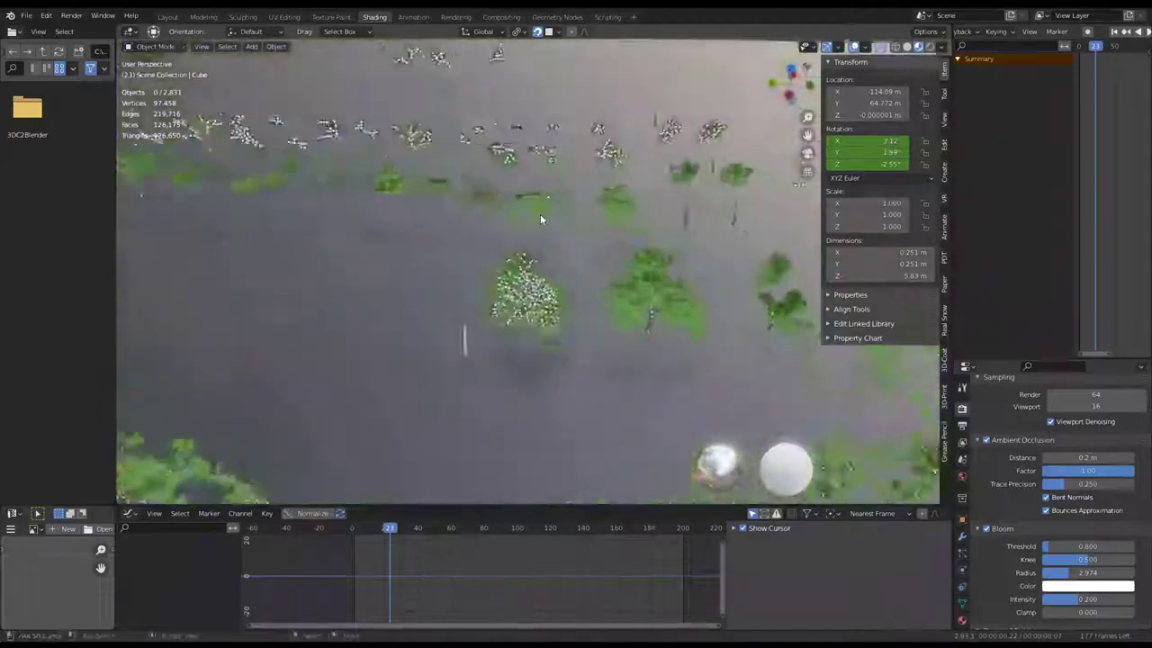
Maximize the 3D view, select one tree, and view the tree rows from the top.
{"action": "key", "text": "ctrl+space"}
{"action": "scroll", "coordinate": [615, 407], "scroll_direction": "up", "scroll_amount": 3}
{"action": "key", "text": "a"}
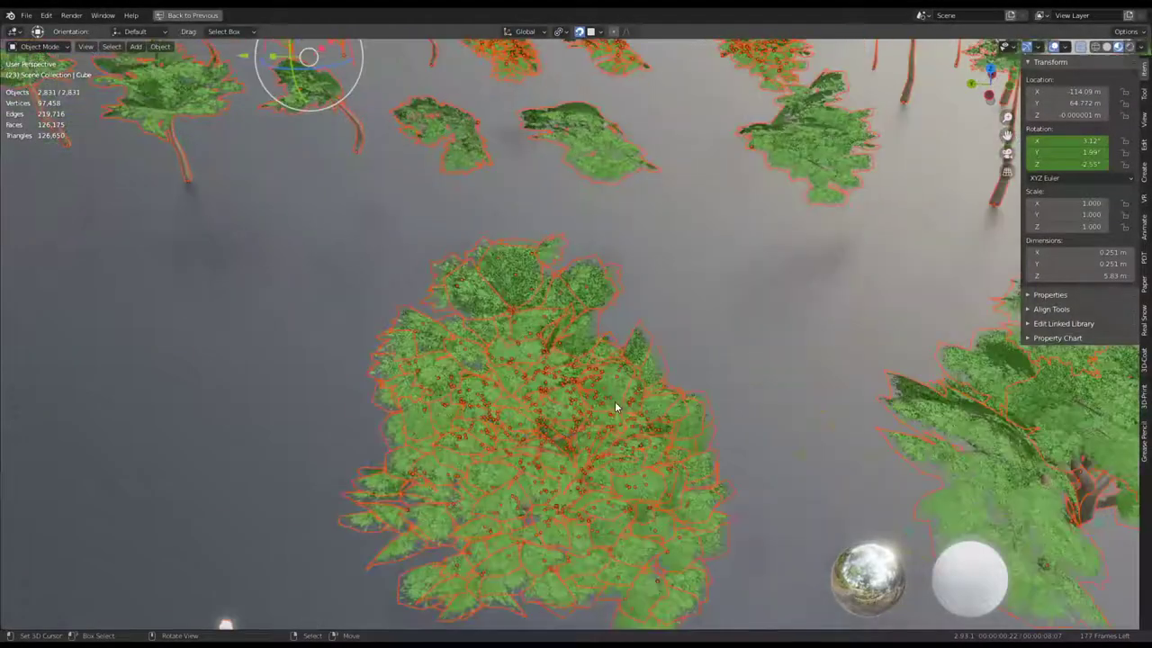
{"action": "mouse_move", "coordinate": [615, 402]}
{"action": "middle_mouse_down"}
{"action": "mouse_move", "coordinate": [623, 317]}
{"action": "mouse_move", "coordinate": [594, 448]}
{"action": "middle_mouse_up"}
{"action": "key", "text": "alt+a"}
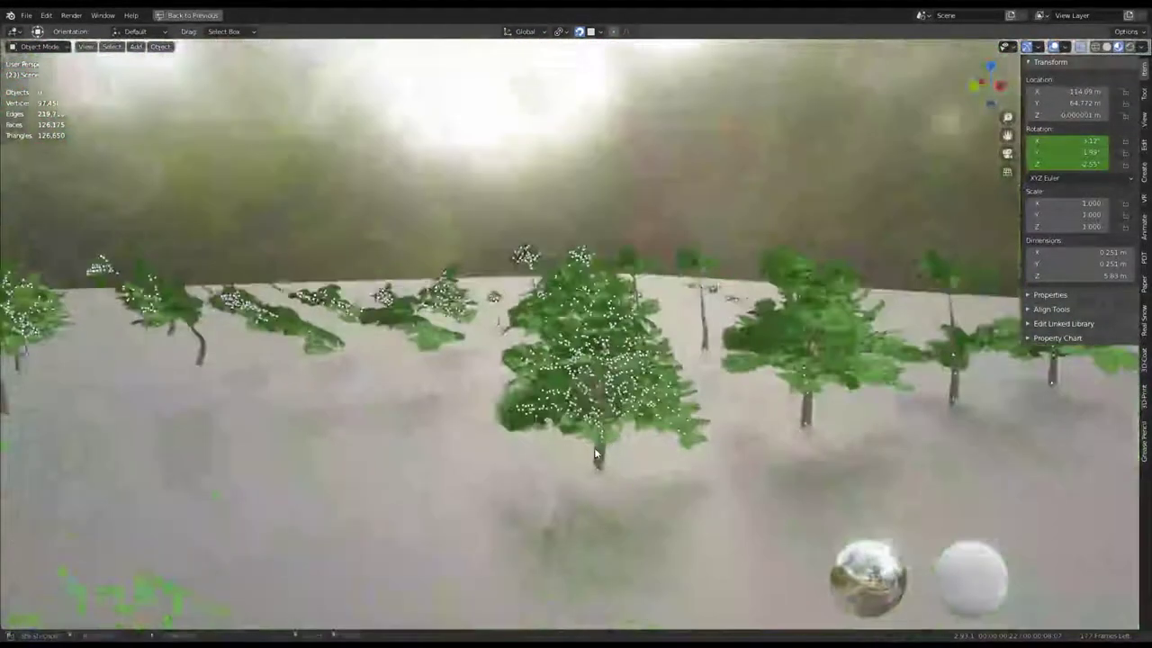
{"action": "left_click", "coordinate": [594, 447]}
{"action": "key", "text": "KP_7"}
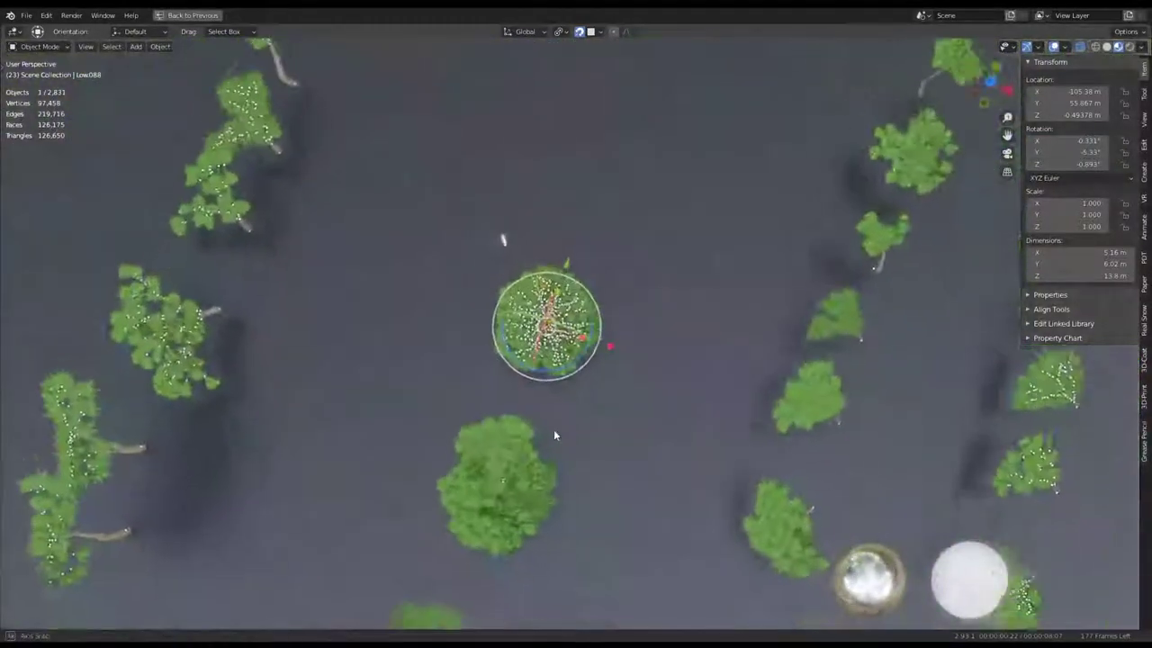
{"action": "scroll", "coordinate": [554, 430], "scroll_direction": "down", "scroll_amount": 3}
{"action": "scroll", "coordinate": [577, 398], "scroll_direction": "down", "scroll_amount": 2}
{"action": "scroll", "coordinate": [529, 388], "scroll_direction": "down", "scroll_amount": 2}
{"action": "middle_click_drag", "start_coordinate": [485, 403], "coordinate": [519, 369]}
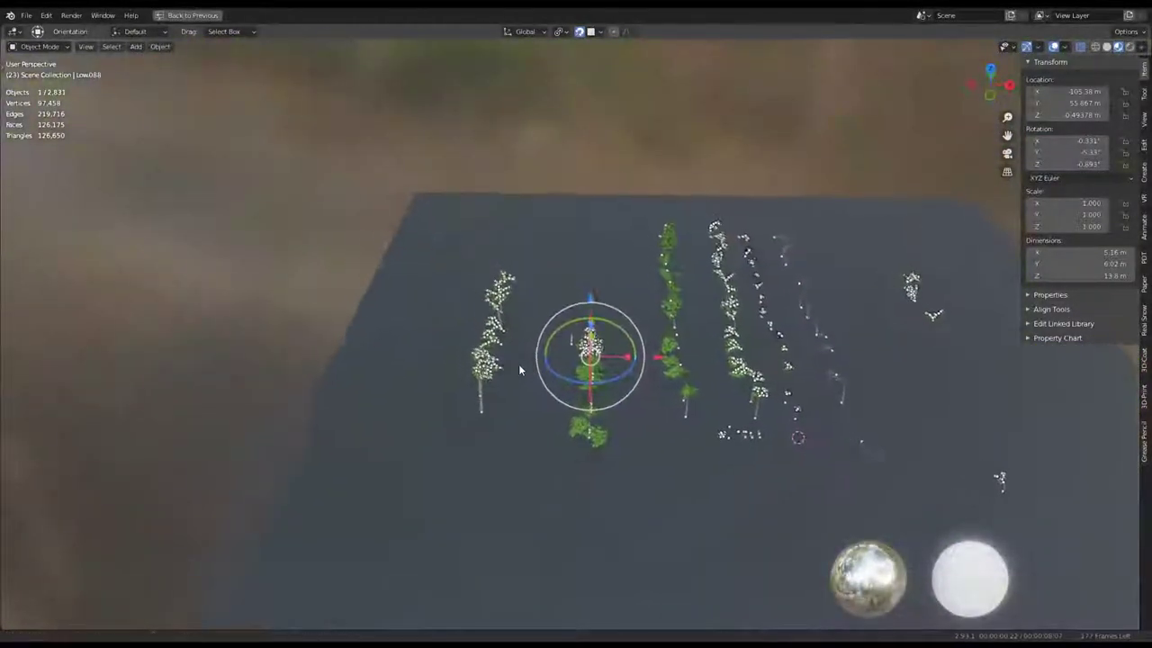
In Solid shading, box-select the left column of trees and shift it along X.
{"action": "left_click", "coordinate": [1096, 48]}
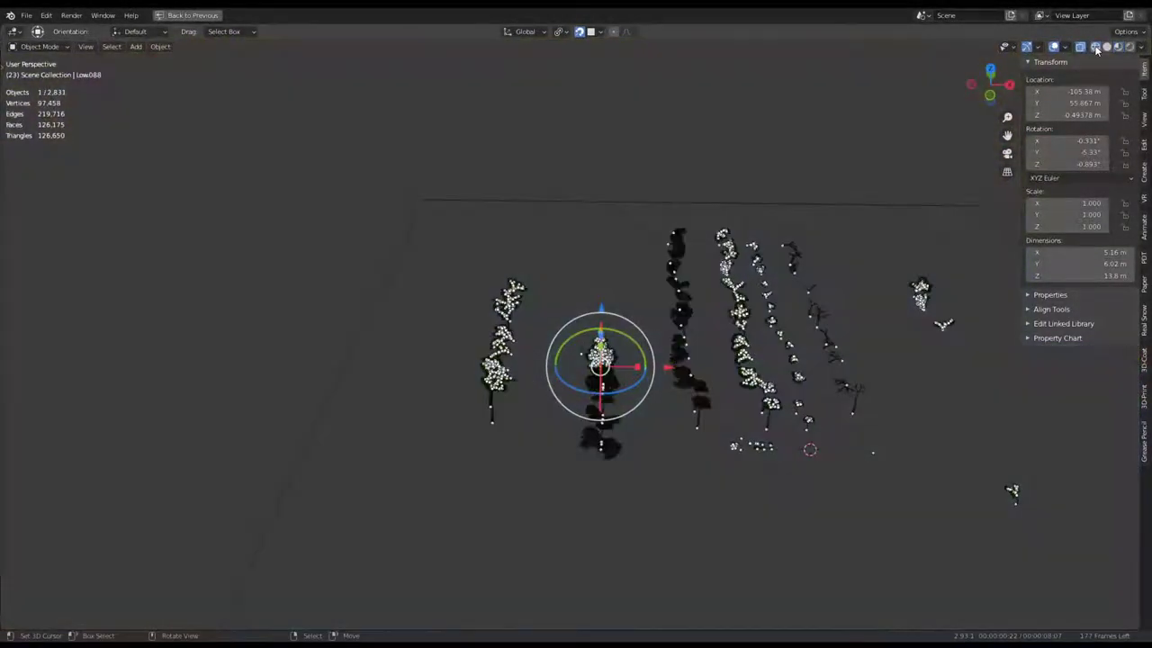
{"action": "left_click", "coordinate": [483, 391]}
{"action": "key", "text": "b"}
{"action": "left_click_drag", "start_coordinate": [542, 499], "coordinate": [353, 176]}
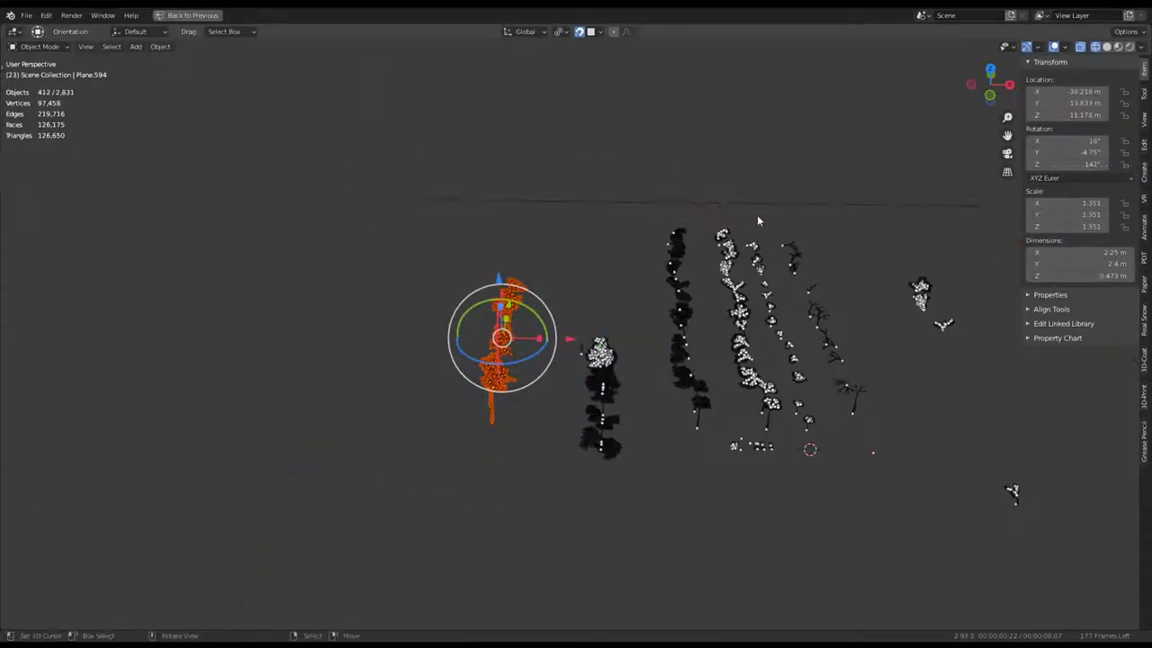
{"action": "key", "text": "KP_1"}
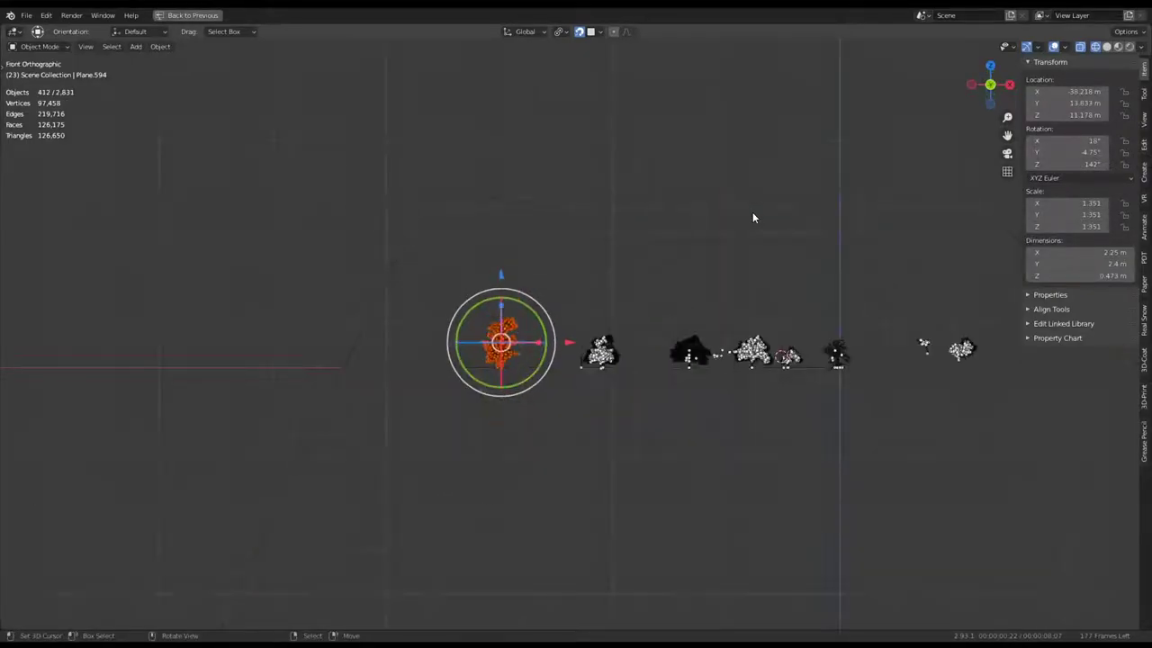
{"action": "key", "text": "Return"}
{"action": "middle_click_drag", "start_coordinate": [671, 336], "coordinate": [655, 418]}
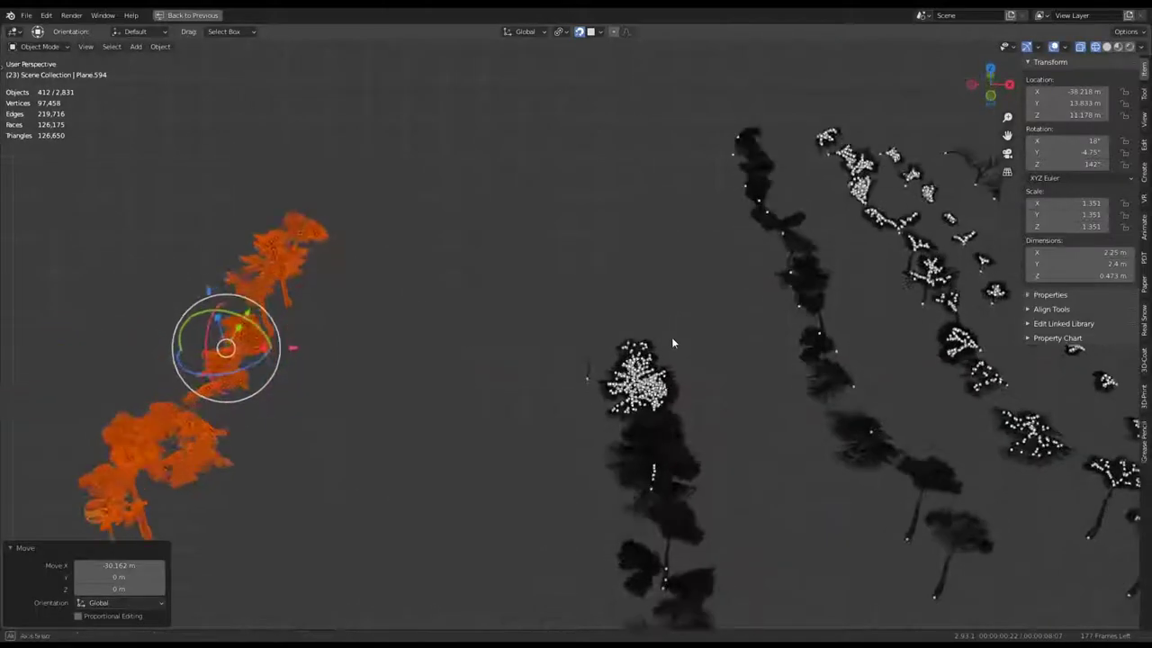
In Top view, select the white rod, then the hornbeam tree in the left column.
{"action": "key", "text": "KP_7"}
{"action": "left_click", "coordinate": [560, 356]}
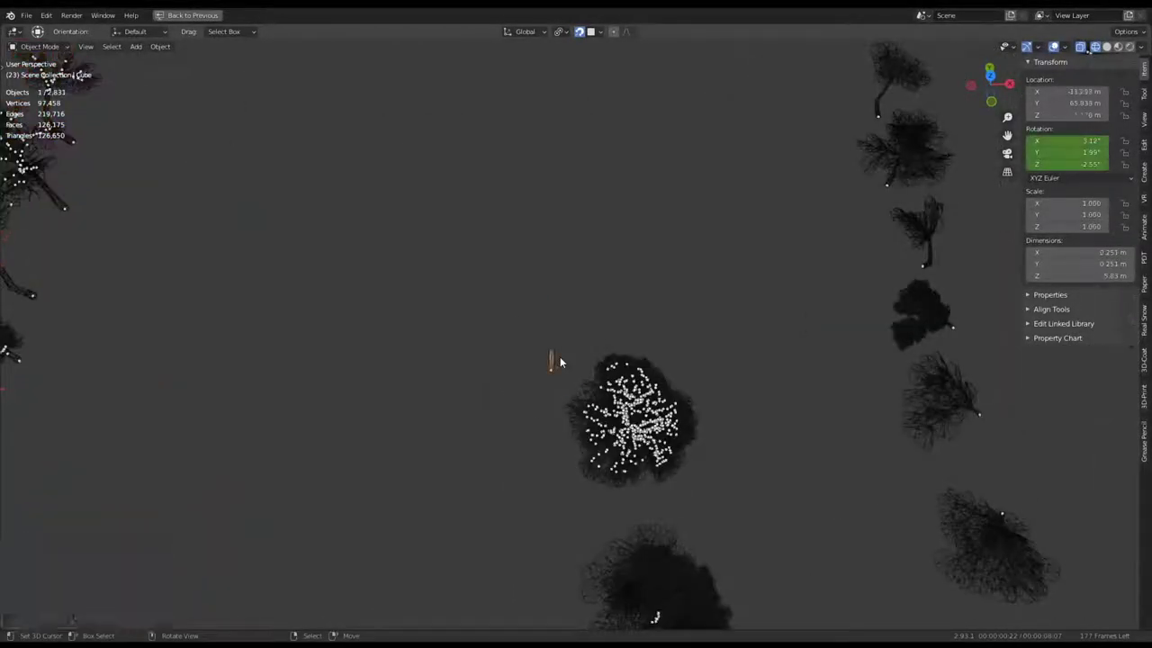
{"action": "scroll", "coordinate": [560, 356], "scroll_direction": "down", "scroll_amount": 5}
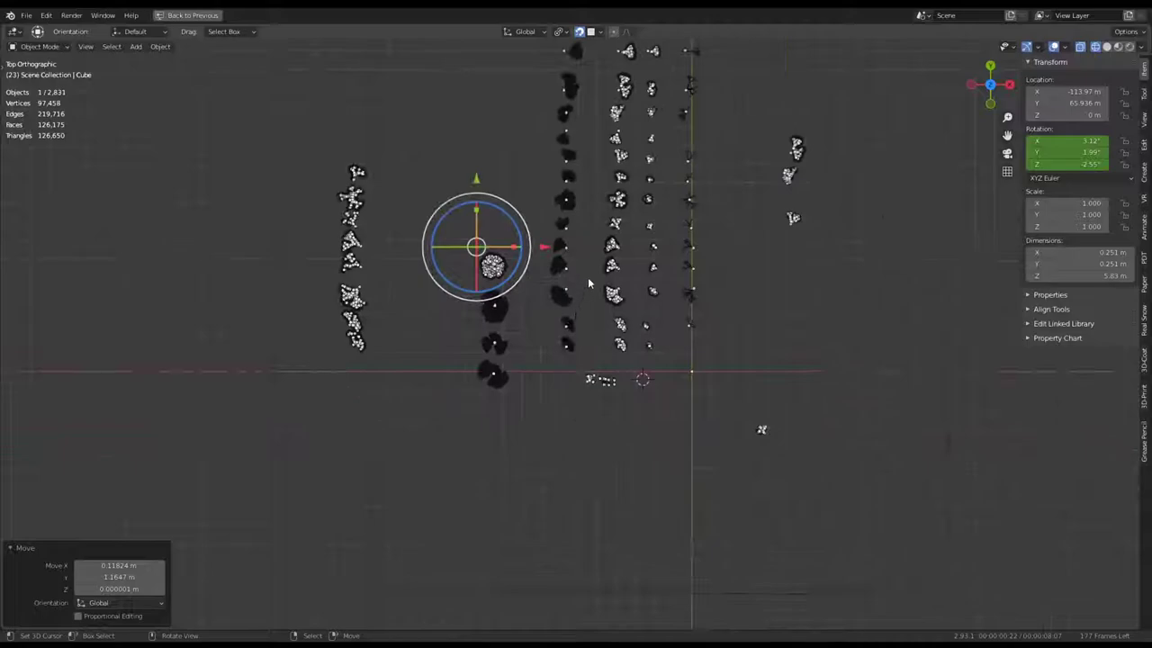
{"action": "scroll", "coordinate": [473, 310], "scroll_direction": "up", "scroll_amount": 3}
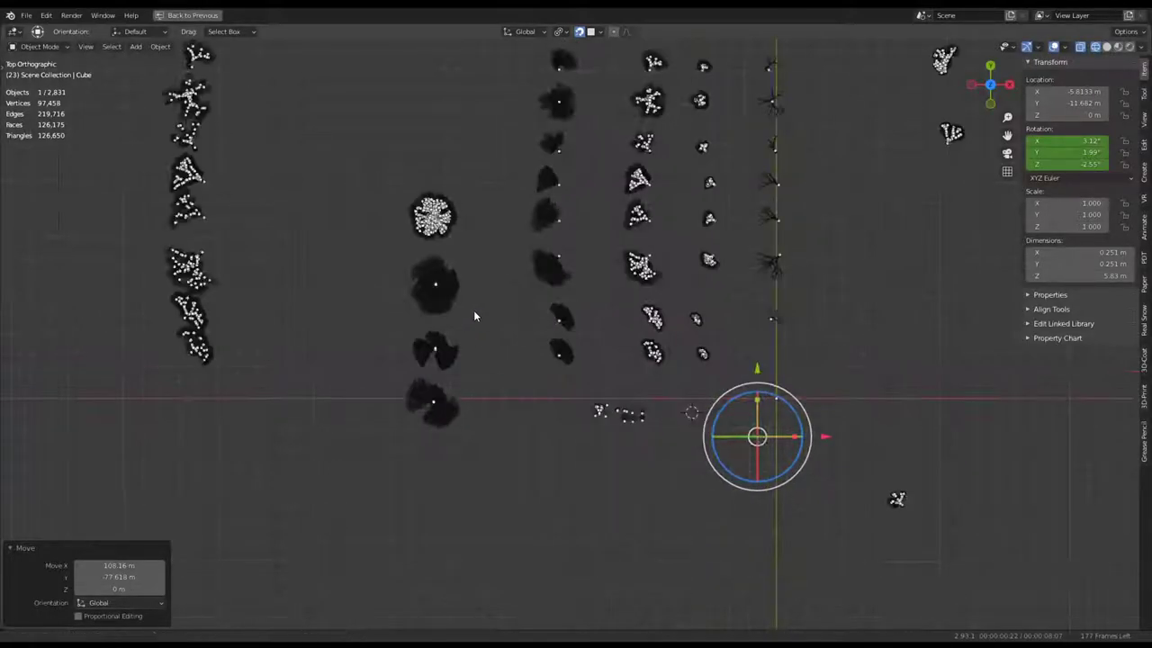
{"action": "scroll", "coordinate": [473, 310], "scroll_direction": "up", "scroll_amount": 2}
{"action": "left_click", "coordinate": [602, 283]}
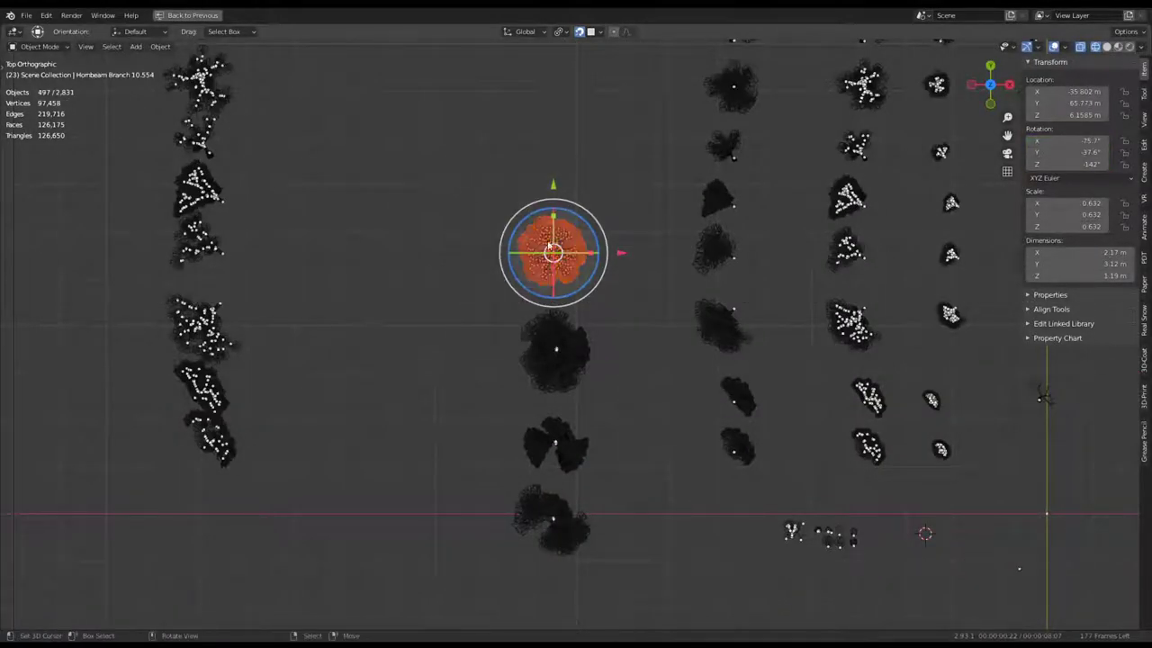
{"action": "mouse_move", "coordinate": [602, 283]}
{"action": "middle_mouse_down"}
{"action": "mouse_move", "coordinate": [594, 238]}
{"action": "mouse_move", "coordinate": [602, 294]}
{"action": "mouse_move", "coordinate": [581, 313]}
{"action": "mouse_move", "coordinate": [751, 265]}
{"action": "mouse_move", "coordinate": [578, 335]}
{"action": "mouse_move", "coordinate": [676, 325]}
{"action": "mouse_move", "coordinate": [720, 306]}
{"action": "middle_mouse_up"}
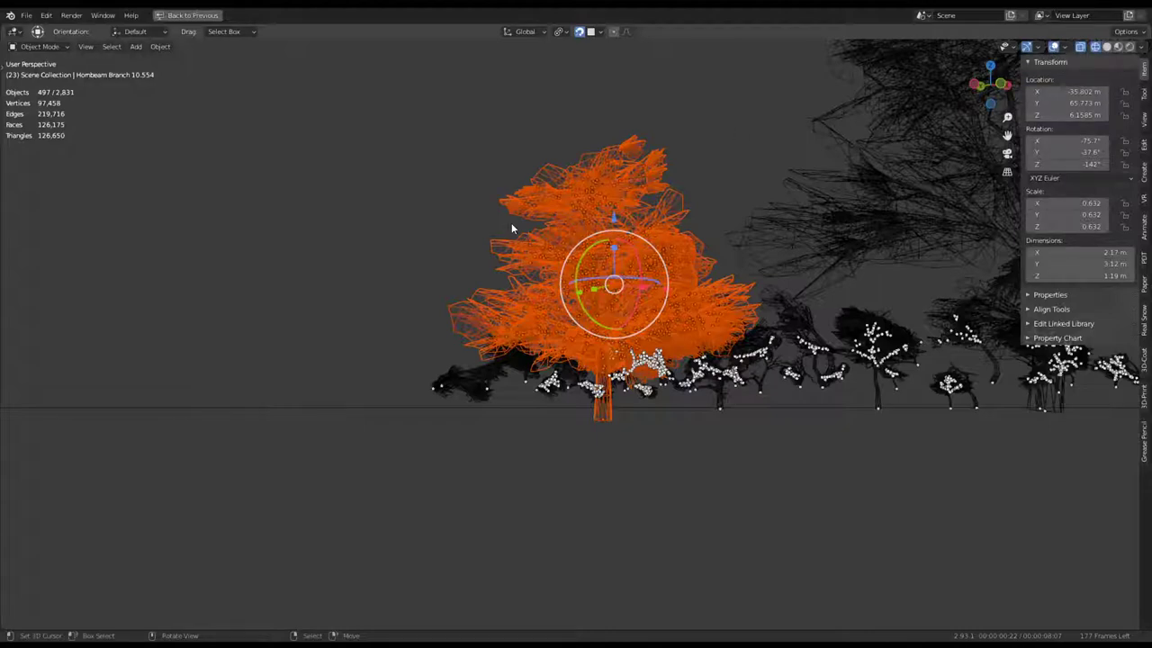
{"action": "mouse_move", "coordinate": [511, 222]}
{"action": "middle_mouse_down"}
{"action": "mouse_move", "coordinate": [578, 232]}
{"action": "mouse_move", "coordinate": [558, 247]}
{"action": "middle_mouse_up"}
Duplicate the tree, place the copy to the left, and join its parts into one object.
{"action": "key", "text": "ctrl+space"}
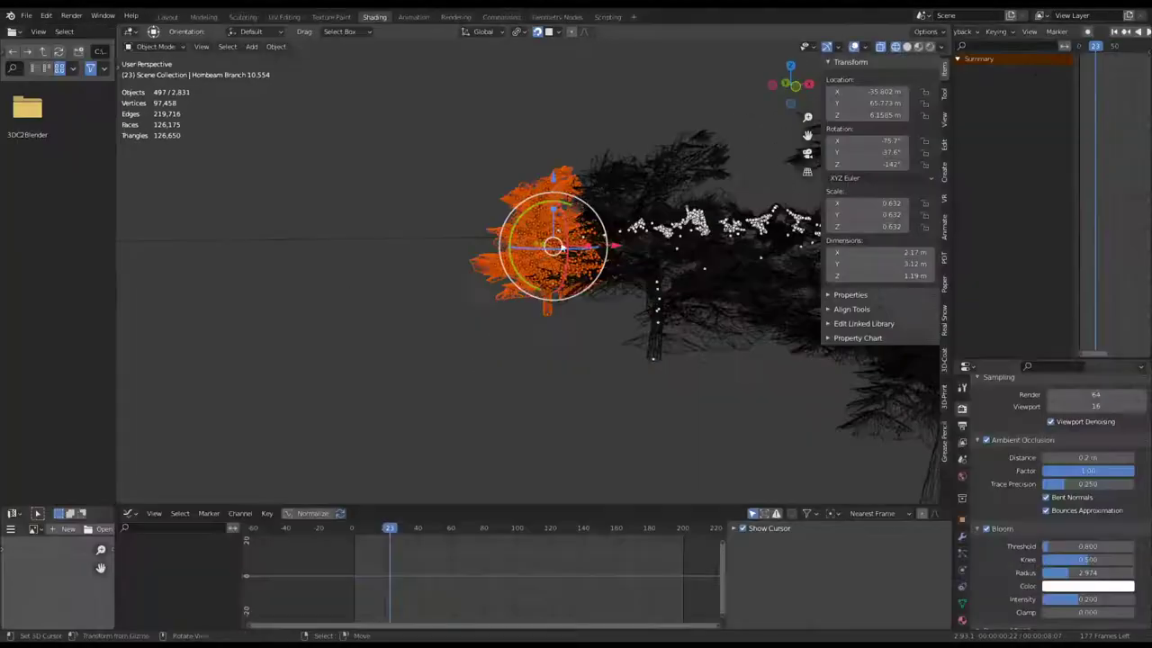
{"action": "key", "text": "ctrl+space"}
{"action": "middle_click_drag", "start_coordinate": [367, 316], "coordinate": [643, 293]}
{"action": "key", "text": "shift+d"}
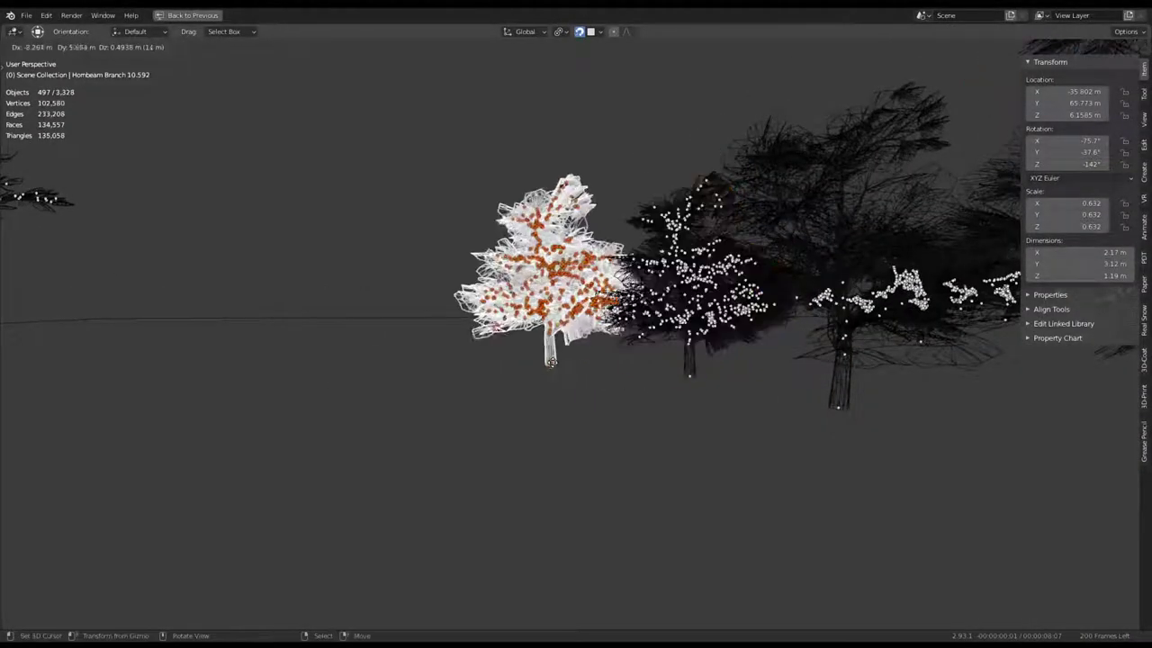
{"action": "left_click", "coordinate": [408, 393]}
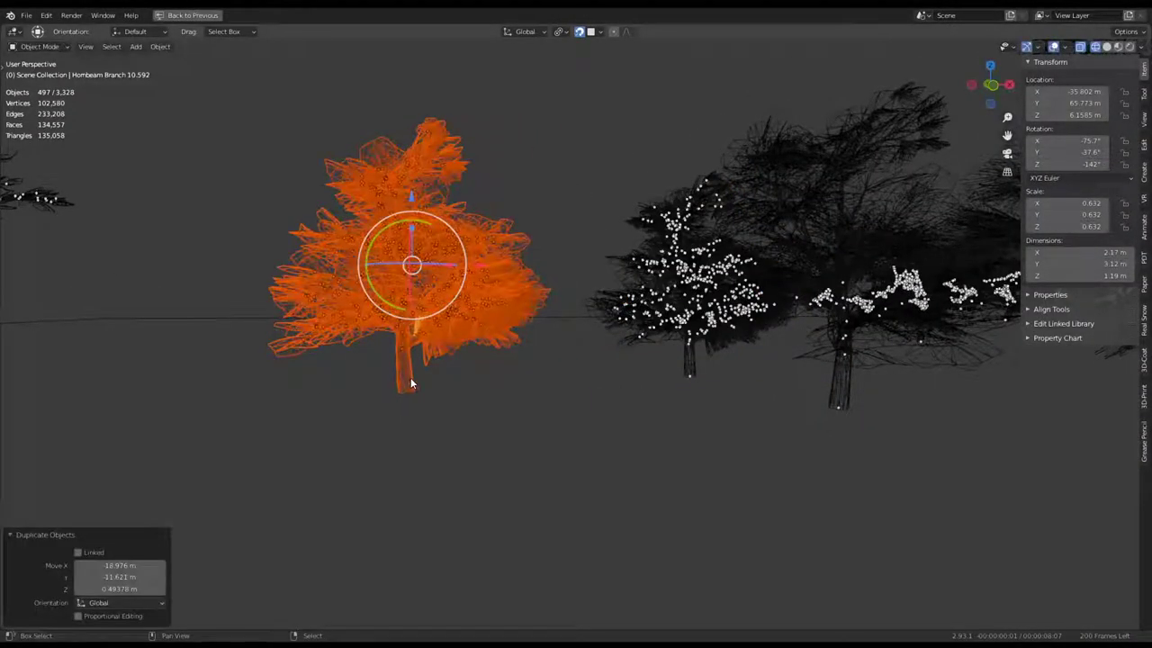
{"action": "left_click", "coordinate": [412, 383], "text": "shift"}
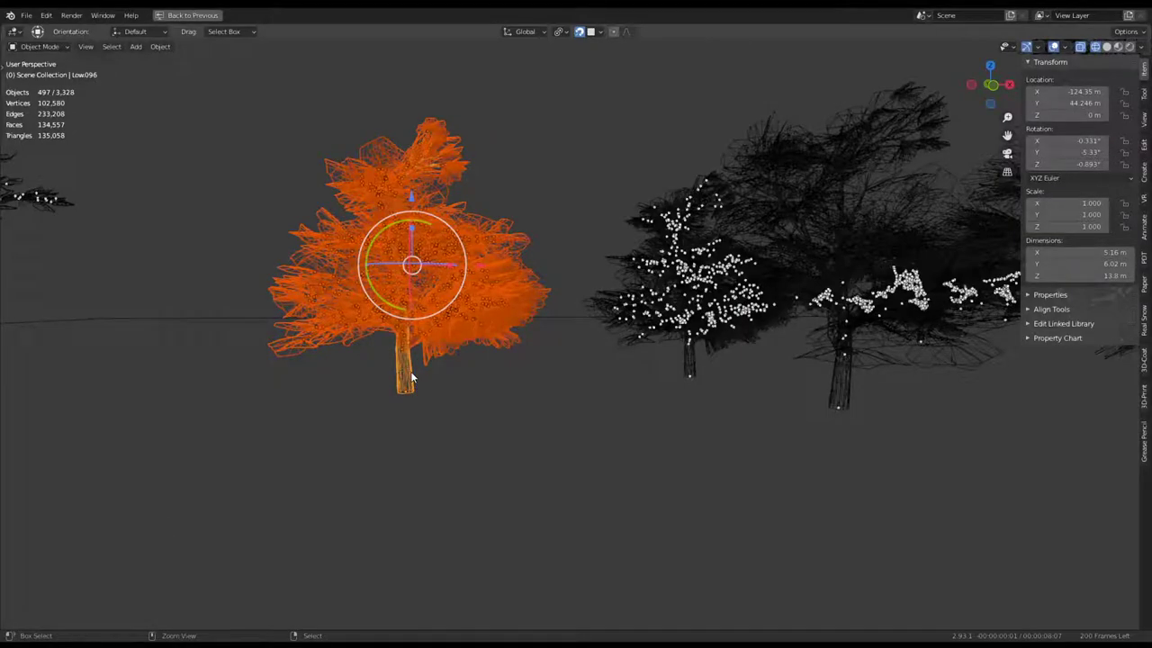
{"action": "left_click", "coordinate": [411, 378]}
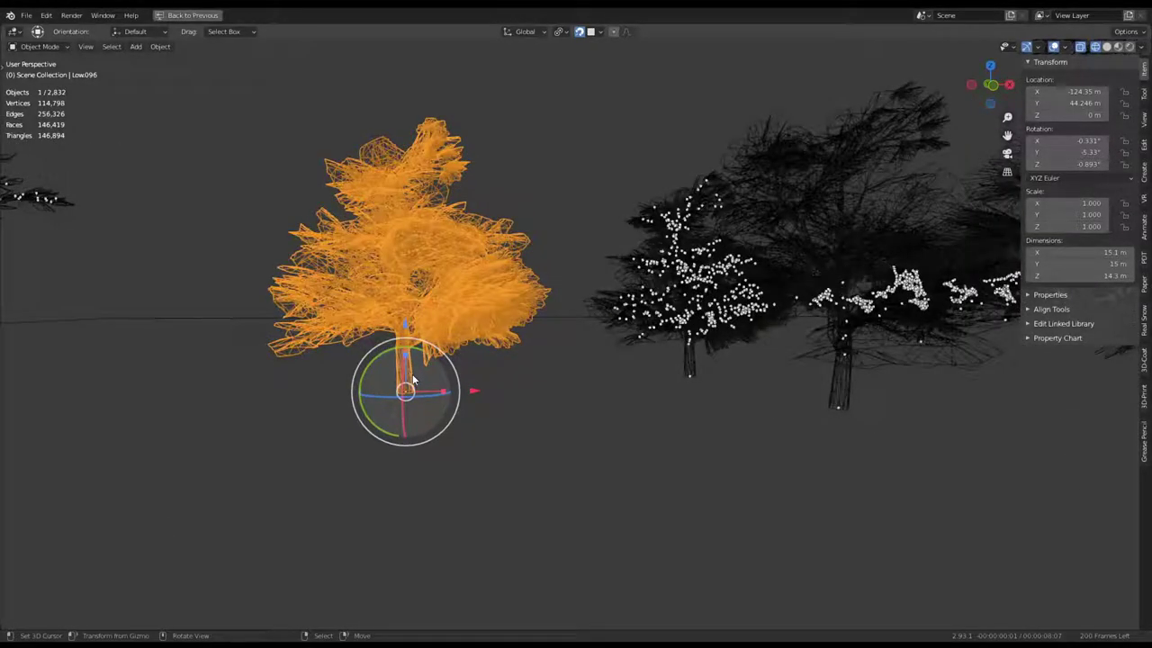
Delete the copied tree's Limit Scale and Copy Rotation constraints.
{"action": "key", "text": "ctrl+space"}
{"action": "left_click", "coordinate": [963, 537]}
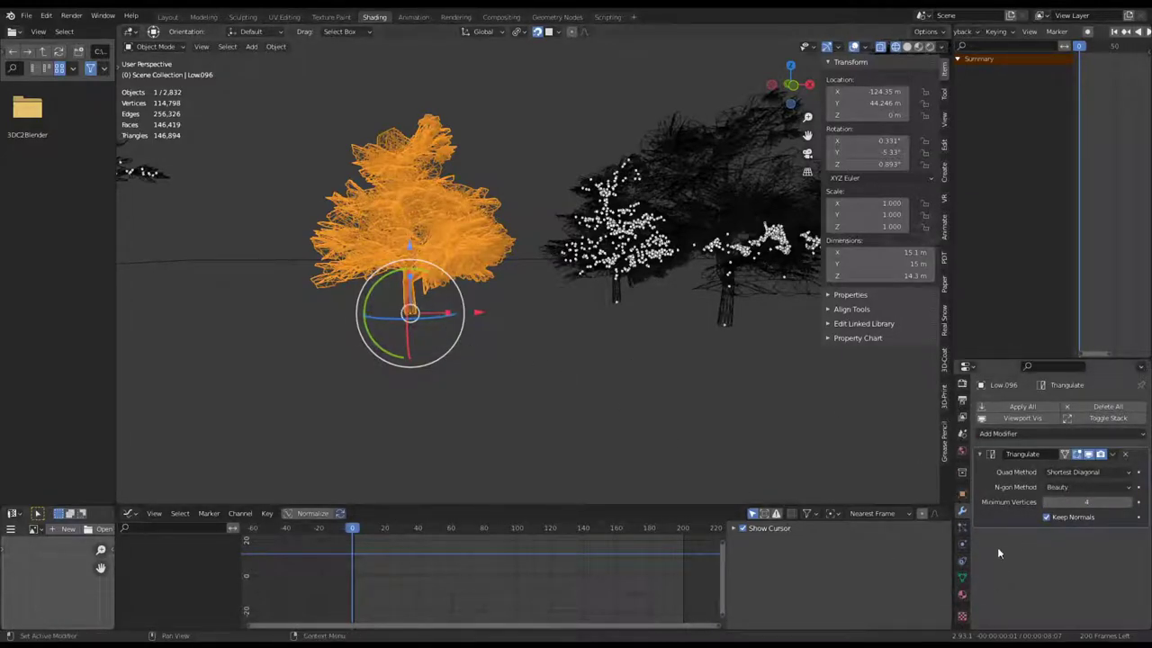
{"action": "left_click", "coordinate": [962, 563]}
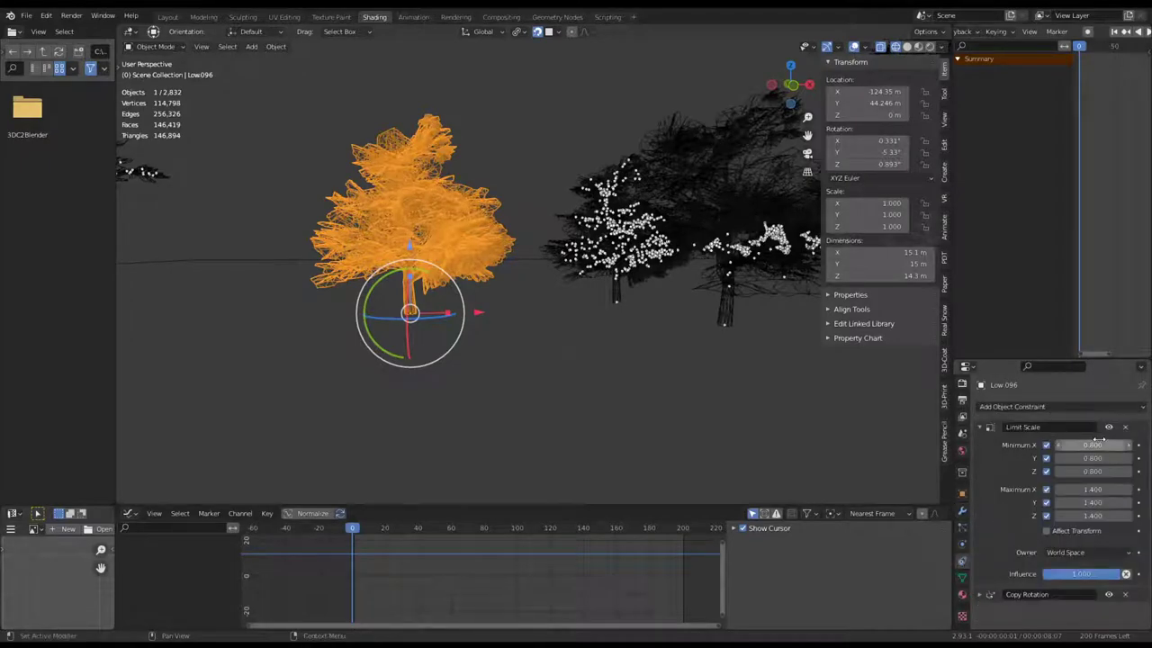
{"action": "left_click", "coordinate": [1126, 428]}
{"action": "left_click", "coordinate": [1126, 428]}
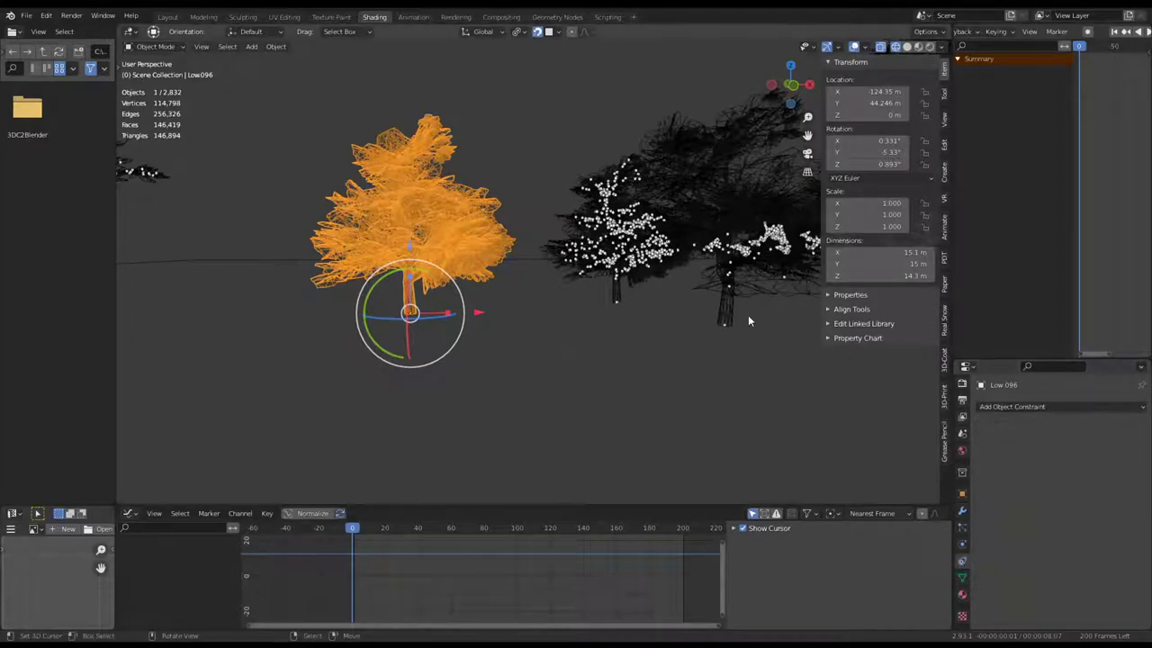
{"action": "key", "text": "ctrl+space"}
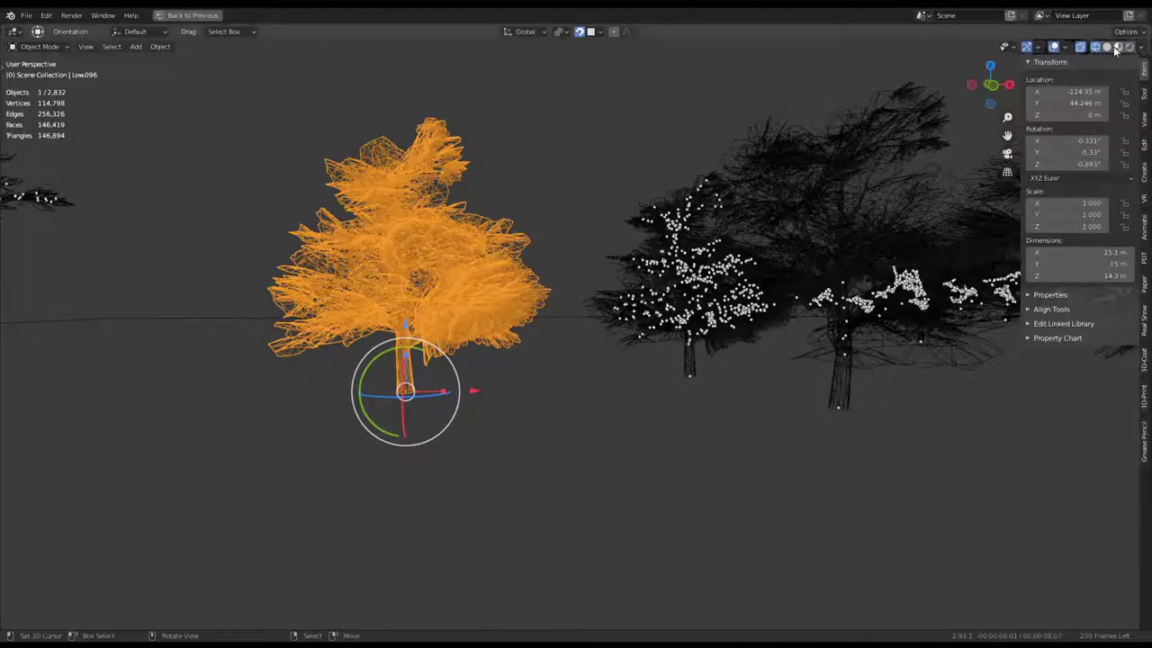
Switch to Material Preview shading and orbit among the green trees, selecting the centre tree.
{"action": "left_click", "coordinate": [1118, 46]}
{"action": "mouse_move", "coordinate": [776, 90]}
{"action": "middle_mouse_down"}
{"action": "mouse_move", "coordinate": [566, 210]}
{"action": "mouse_move", "coordinate": [828, 247]}
{"action": "mouse_move", "coordinate": [741, 337]}
{"action": "mouse_move", "coordinate": [636, 312]}
{"action": "mouse_move", "coordinate": [700, 354]}
{"action": "mouse_move", "coordinate": [570, 321]}
{"action": "mouse_move", "coordinate": [555, 352]}
{"action": "middle_mouse_up"}
{"action": "left_click", "coordinate": [689, 353]}
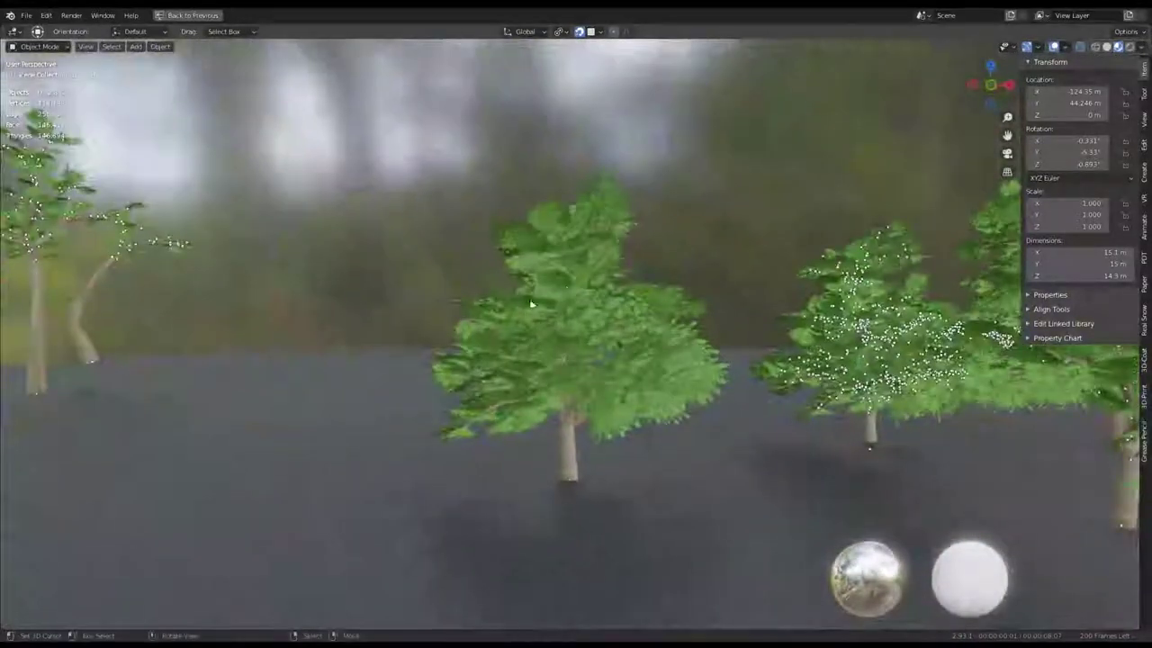
{"action": "left_click", "coordinate": [555, 352]}
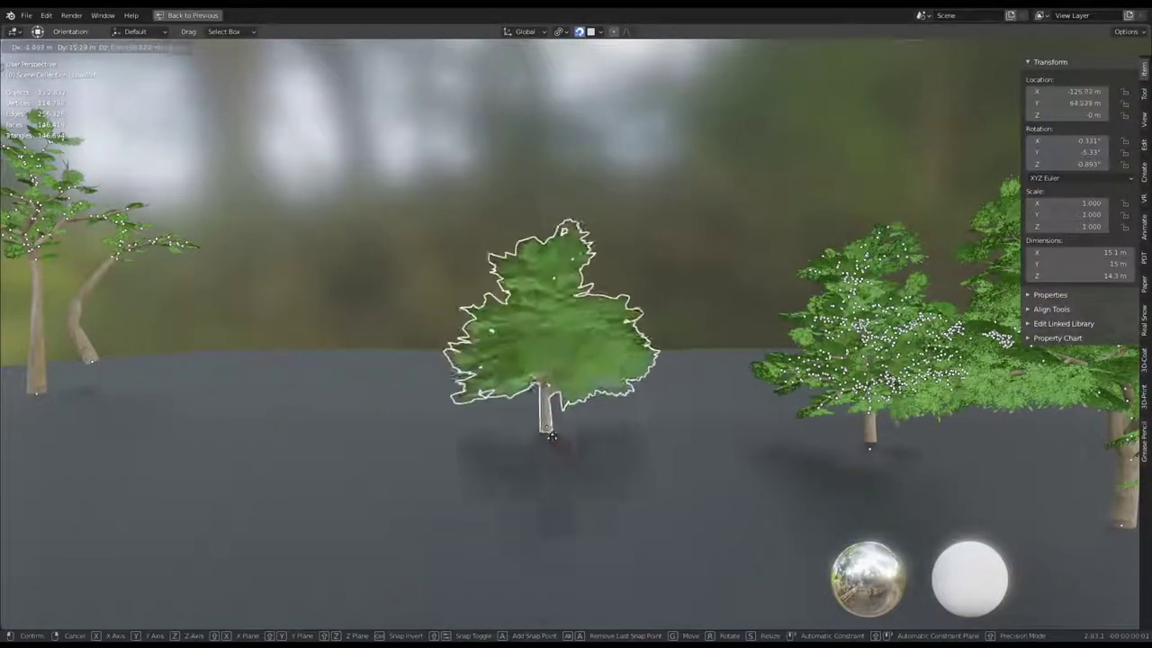
{"action": "mouse_move", "coordinate": [535, 433]}
{"action": "middle_mouse_down"}
{"action": "mouse_move", "coordinate": [565, 348]}
{"action": "mouse_move", "coordinate": [394, 366]}
{"action": "mouse_move", "coordinate": [744, 298]}
{"action": "mouse_move", "coordinate": [606, 300]}
{"action": "mouse_move", "coordinate": [613, 325]}
{"action": "mouse_move", "coordinate": [459, 351]}
{"action": "mouse_move", "coordinate": [332, 329]}
{"action": "mouse_move", "coordinate": [387, 304]}
{"action": "mouse_move", "coordinate": [427, 322]}
{"action": "mouse_move", "coordinate": [673, 351]}
{"action": "mouse_move", "coordinate": [673, 306]}
{"action": "middle_mouse_up"}
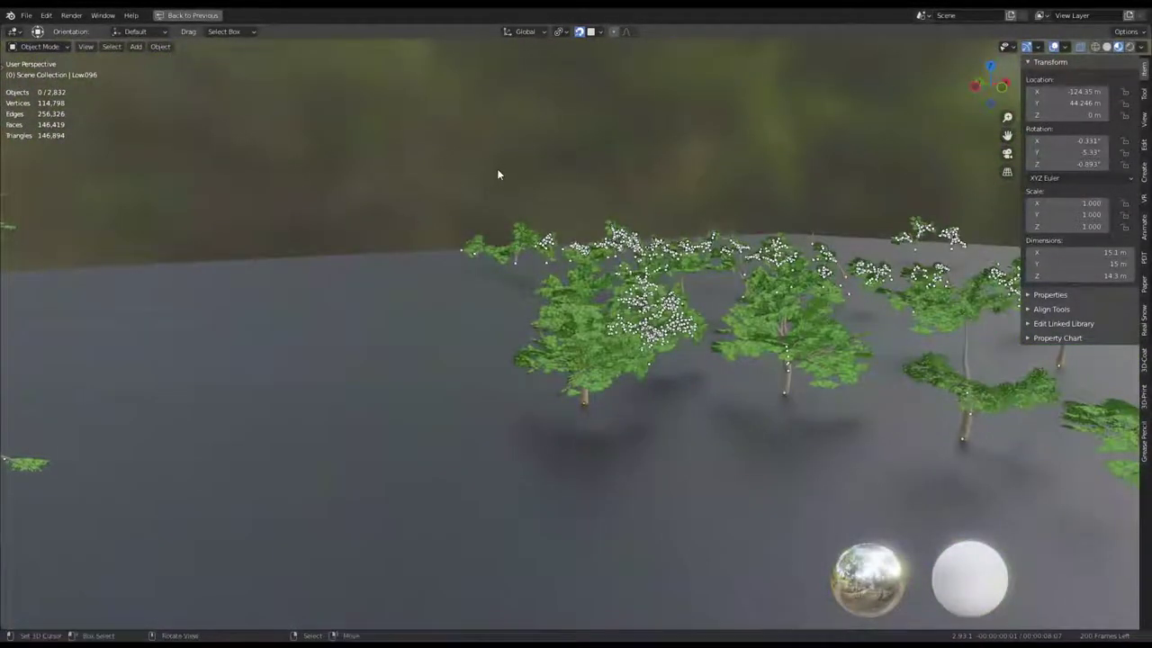